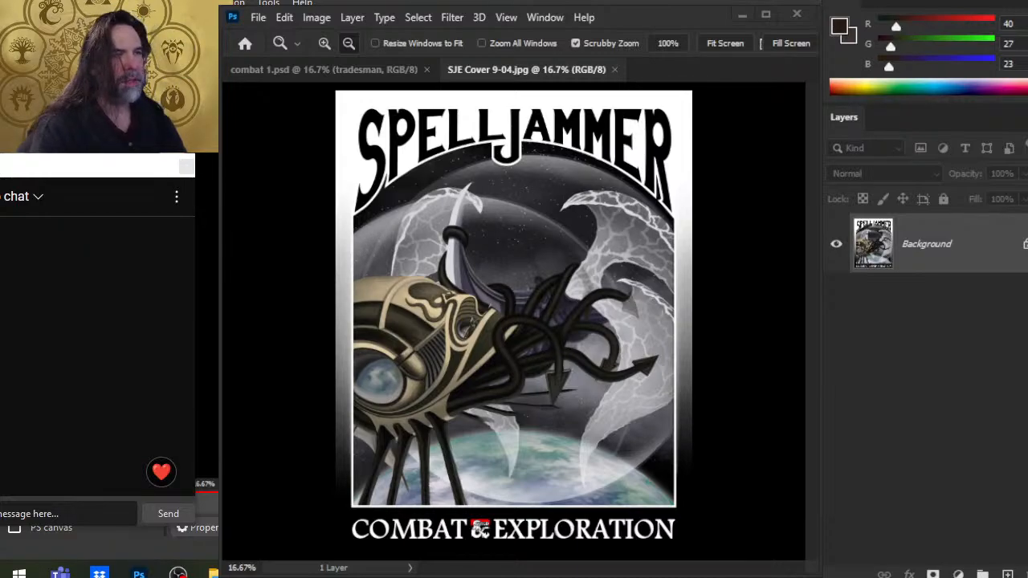
# - Switch to OBS and select both the PS canvas and Window Capture sources
pyautogui.hotkey('alt', 'Tab')
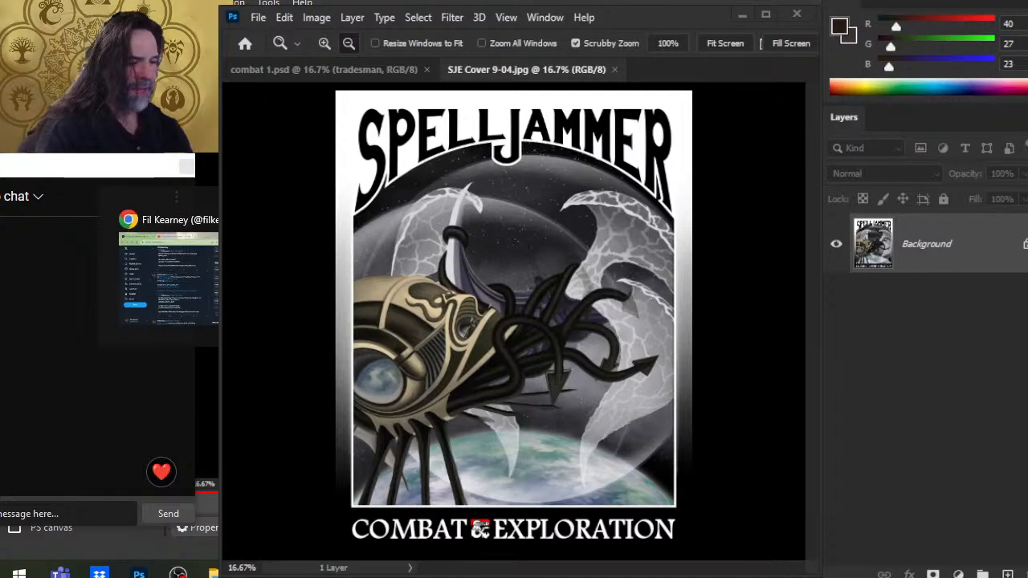
pyautogui.moveTo(898, 359); pyautogui.dragTo(897, 390)
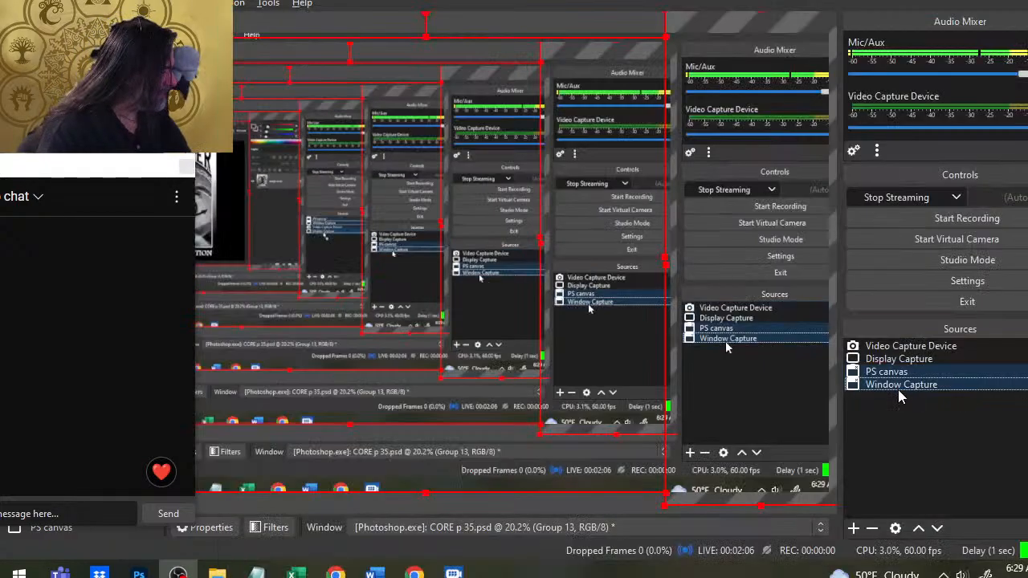
# - Switch to Chrome, view the artist's own profile page on X, and close that page
pyautogui.click(415, 573)
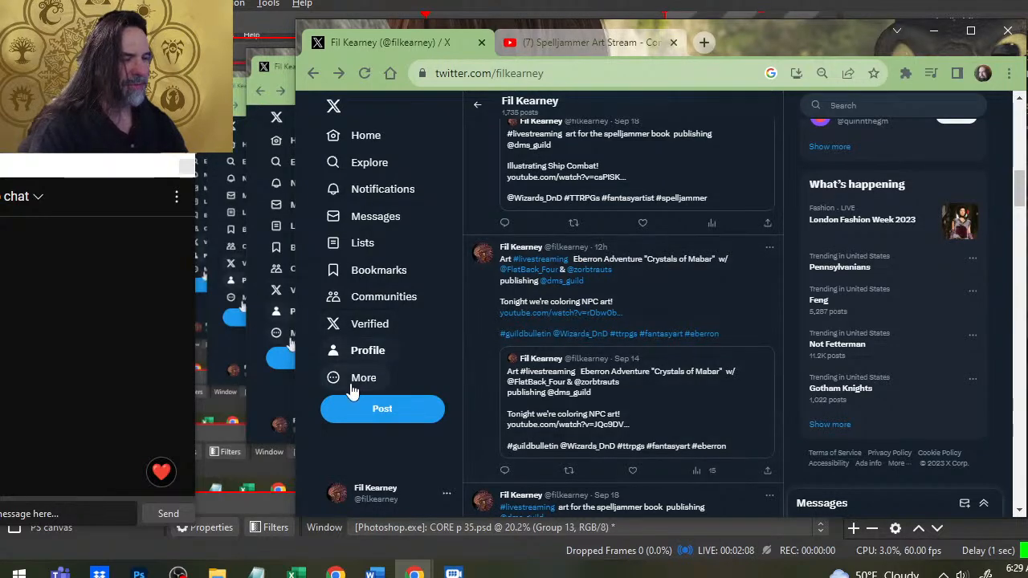
pyautogui.click(370, 354)
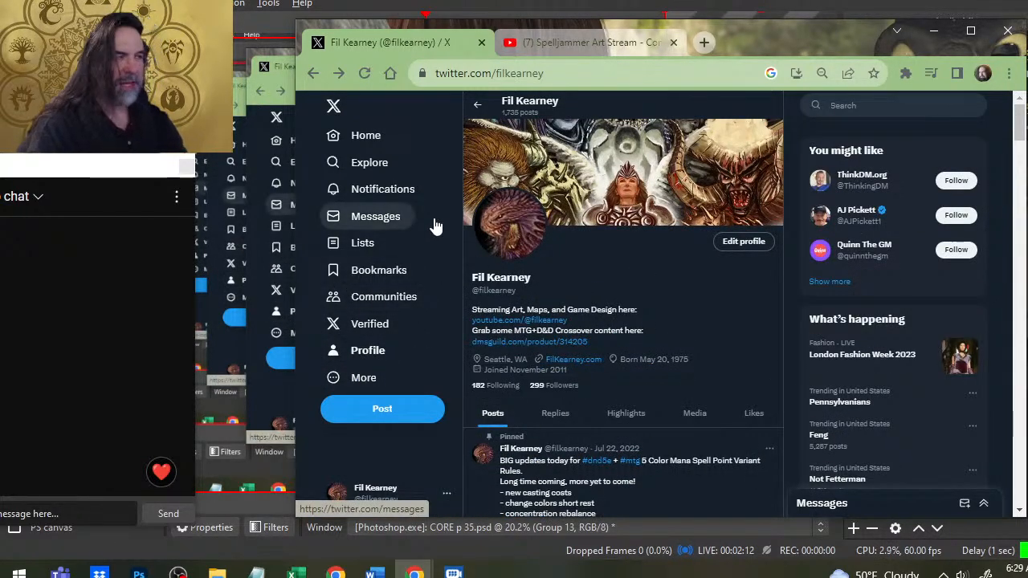
pyautogui.click(483, 42)
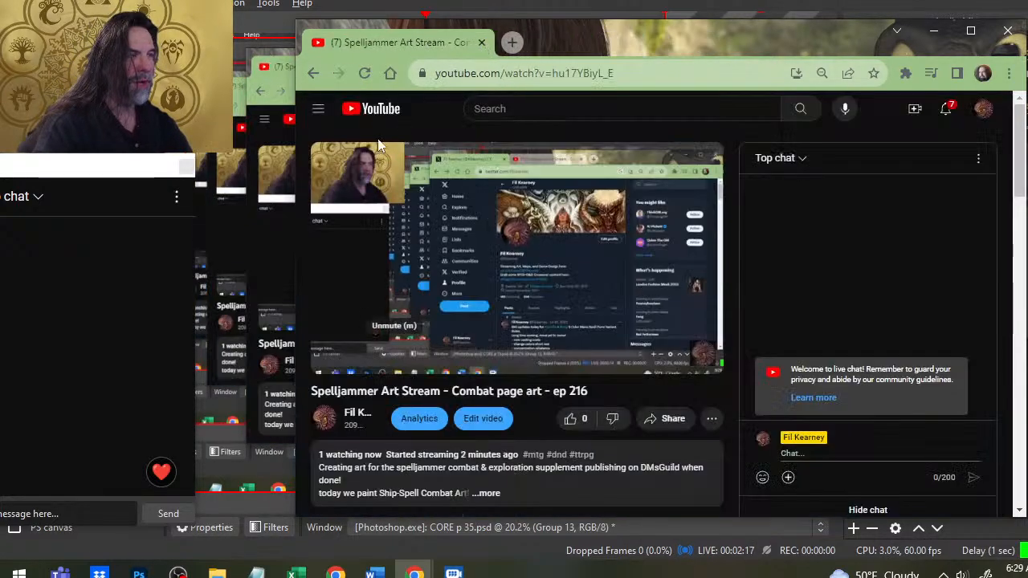
# - Like the "Spelljammer Art Stream - Combat page art - ep 216" video and widen the browser window
pyautogui.click(570, 419)
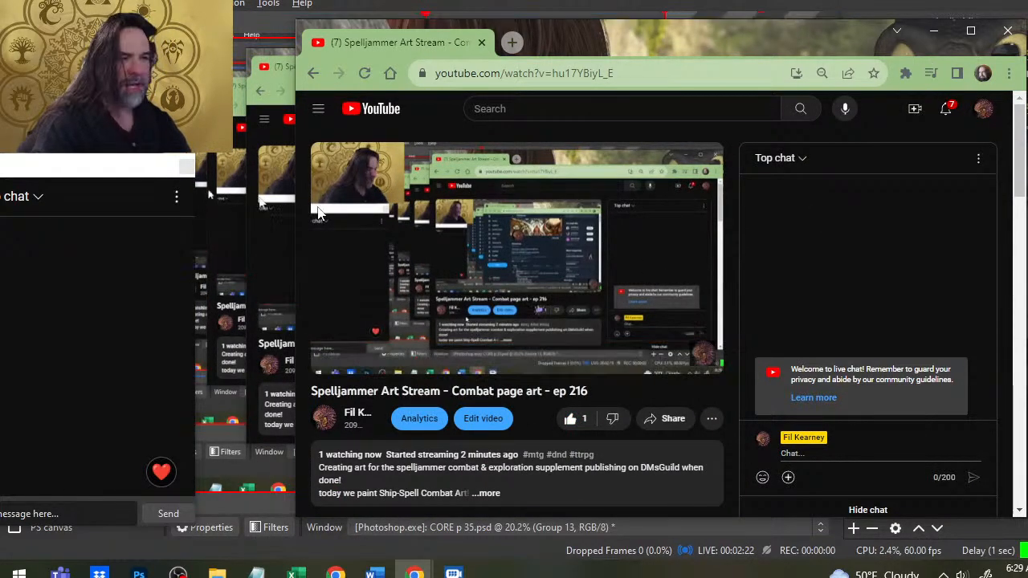
pyautogui.moveTo(296, 177); pyautogui.dragTo(213, 162)
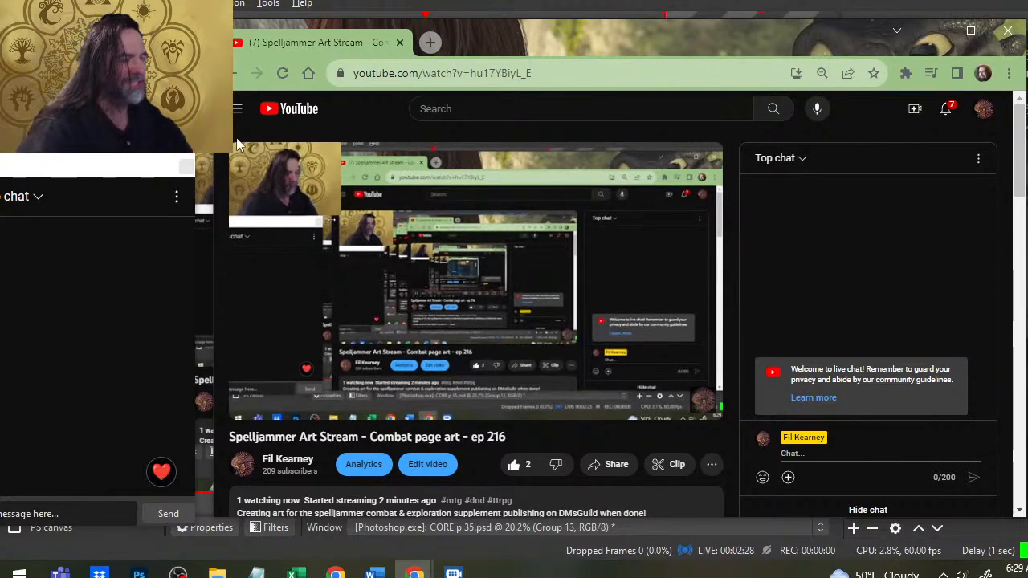
# - Switch to Photoshop and close the SJE Cover 9-04.jpg document
pyautogui.hotkey('alt', 'Tab')
pyautogui.hotkey('alt', 'Tab')
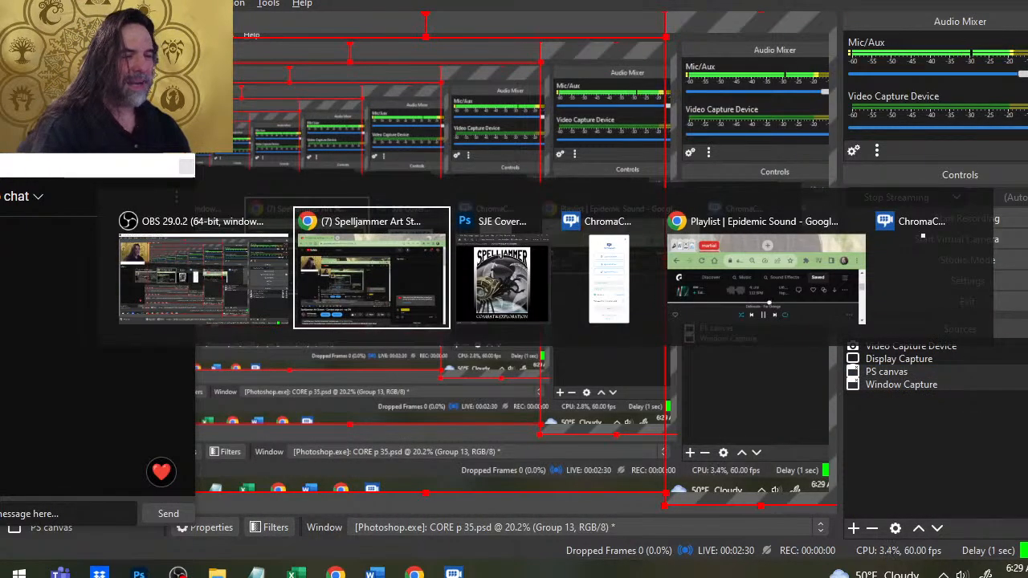
pyautogui.hotkey('alt', 'Tab')
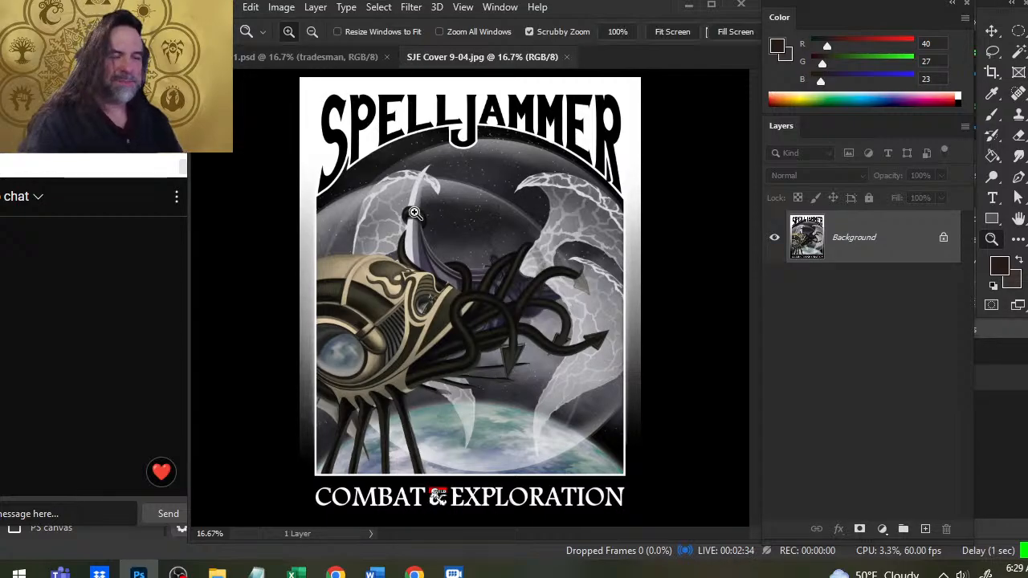
pyautogui.hotkey('alt', 'Tab')
pyautogui.hotkey('alt', 'Tab')
pyautogui.hotkey('alt', 'Tab')
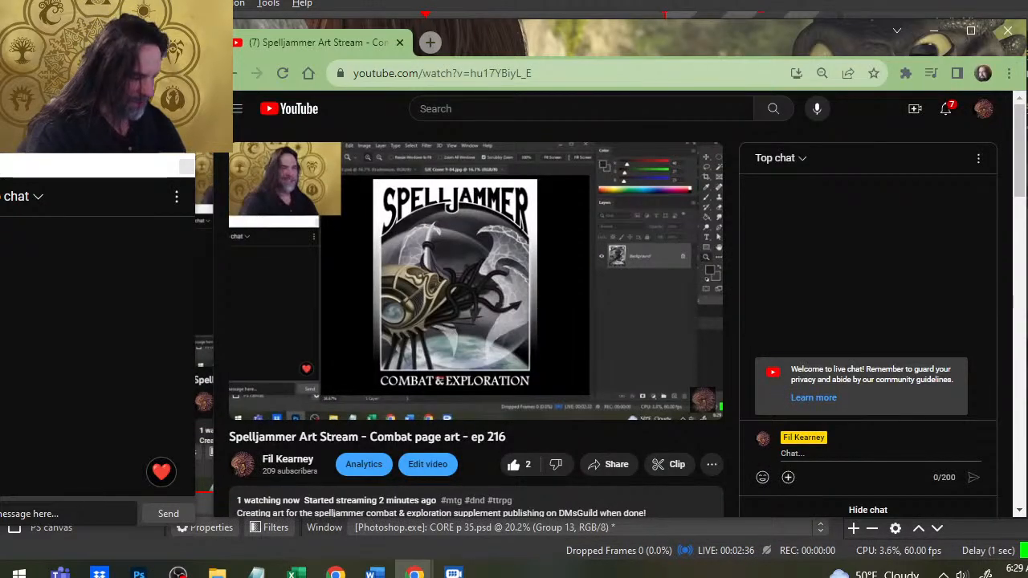
pyautogui.hotkey('alt', 'Tab')
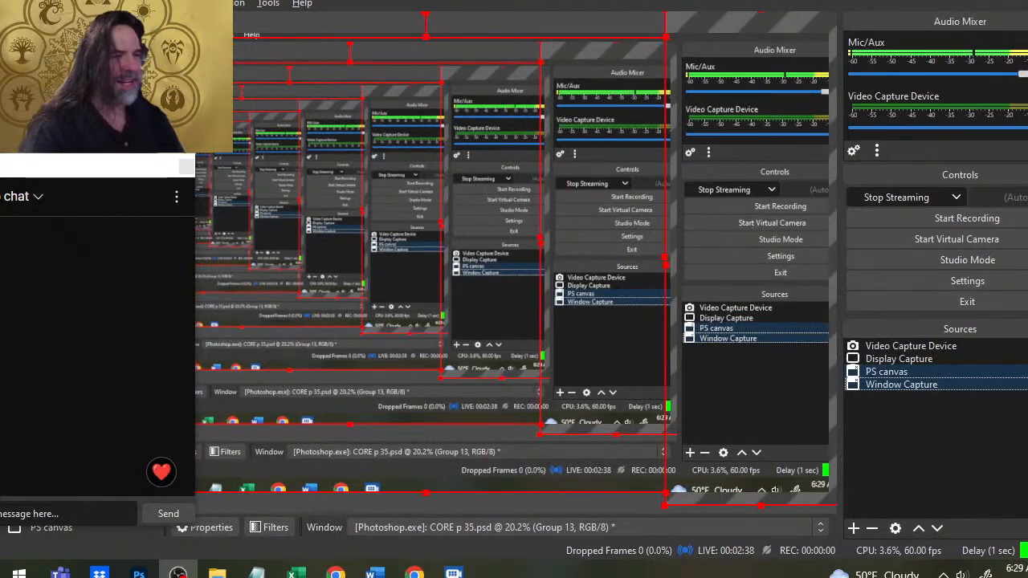
pyautogui.hotkey('alt', 'Tab')
pyautogui.hotkey('alt', 'Tab')
pyautogui.hotkey('alt', 'Tab')
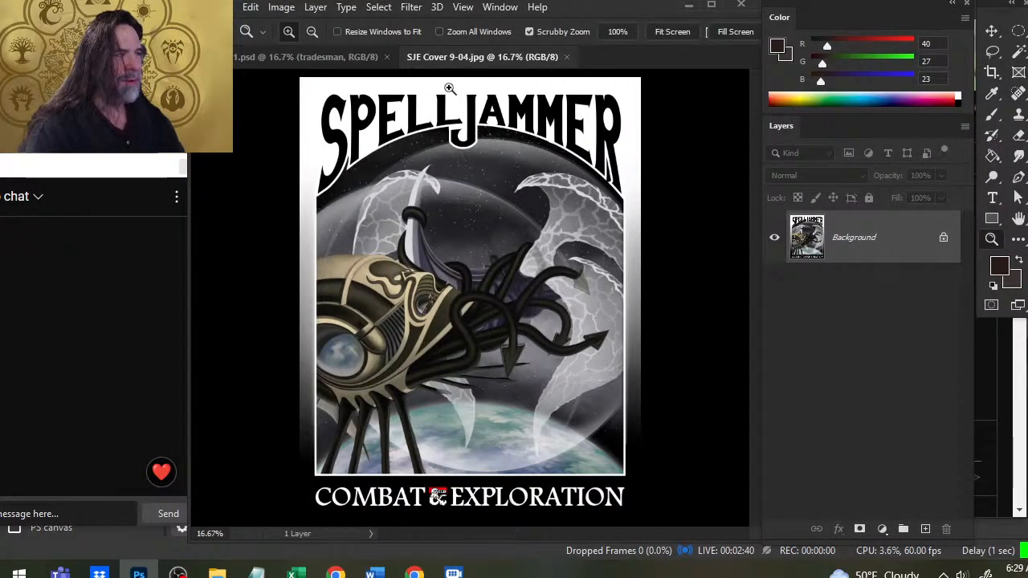
pyautogui.click(567, 57)
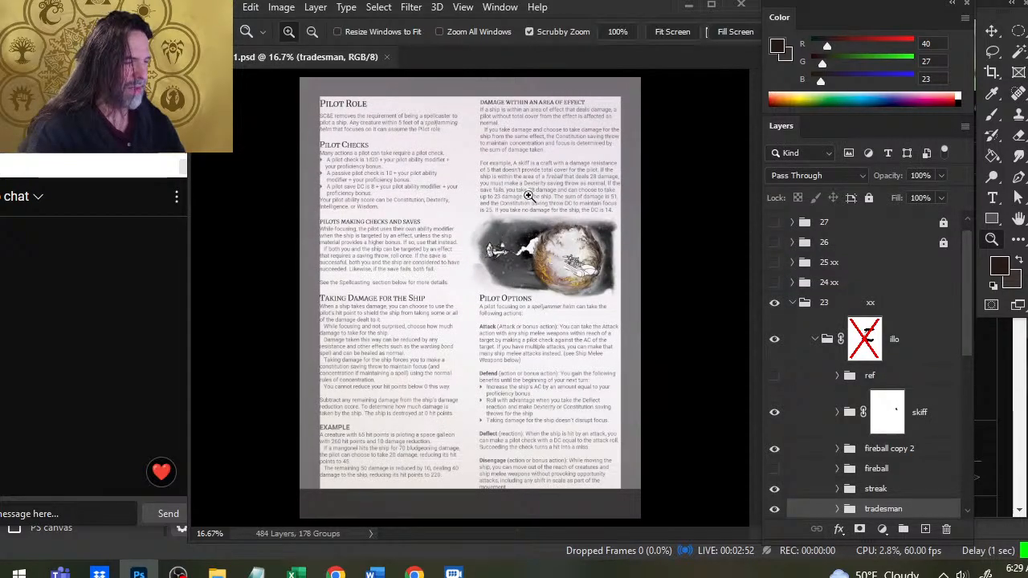
# - Delete the disabled layer mask from the illo group on page 23
pyautogui.moveTo(529, 195); pyautogui.dragTo(602, 402)
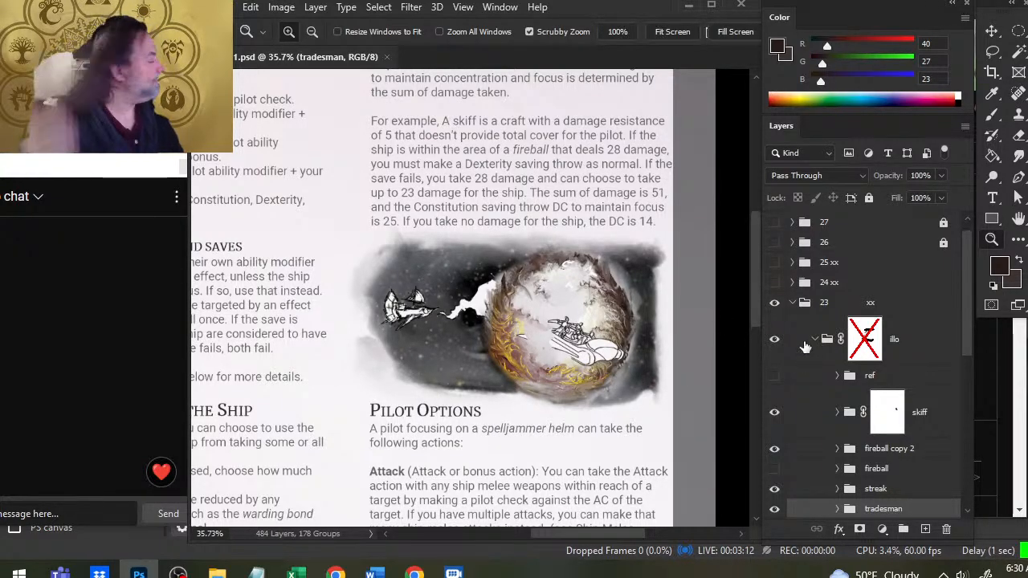
pyautogui.rightClick(869, 343)
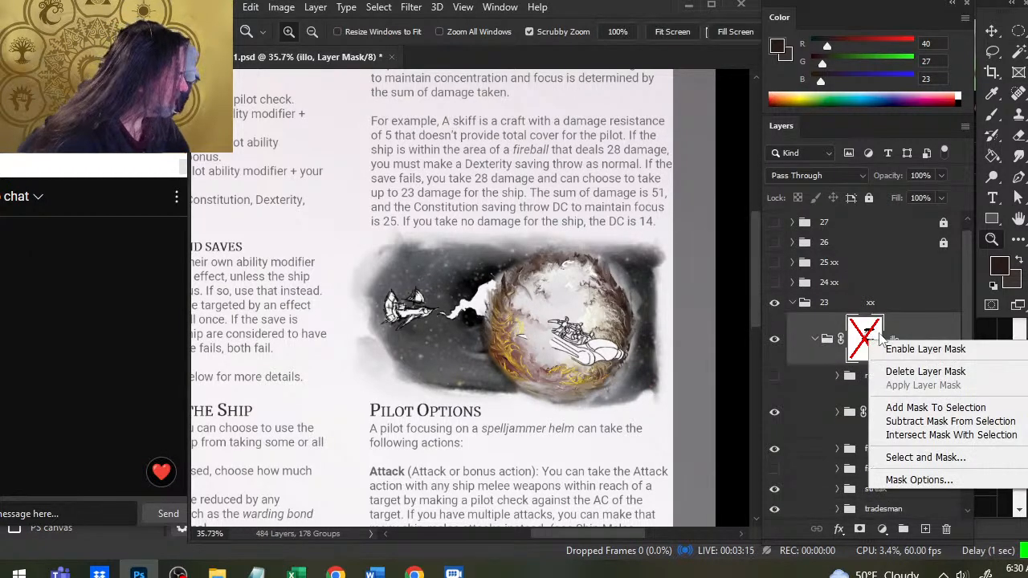
pyautogui.click(926, 372)
# - Compare the illustration with the bg group hidden and shown, and with its layer mask disabled and enabled
pyautogui.scroll(-2, 896, 378)
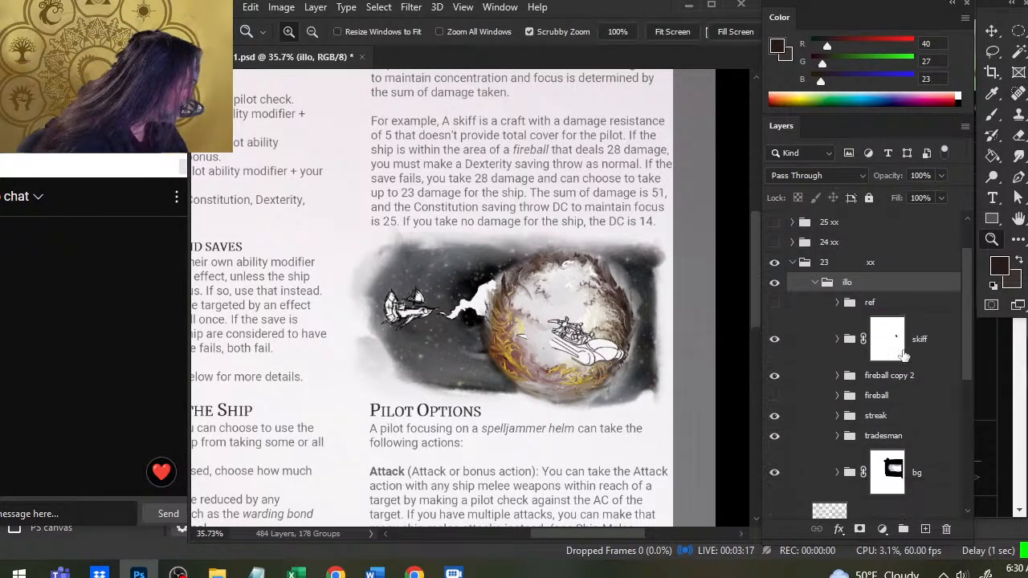
pyautogui.click(775, 474)
pyautogui.click(775, 474)
pyautogui.rightClick(884, 477)
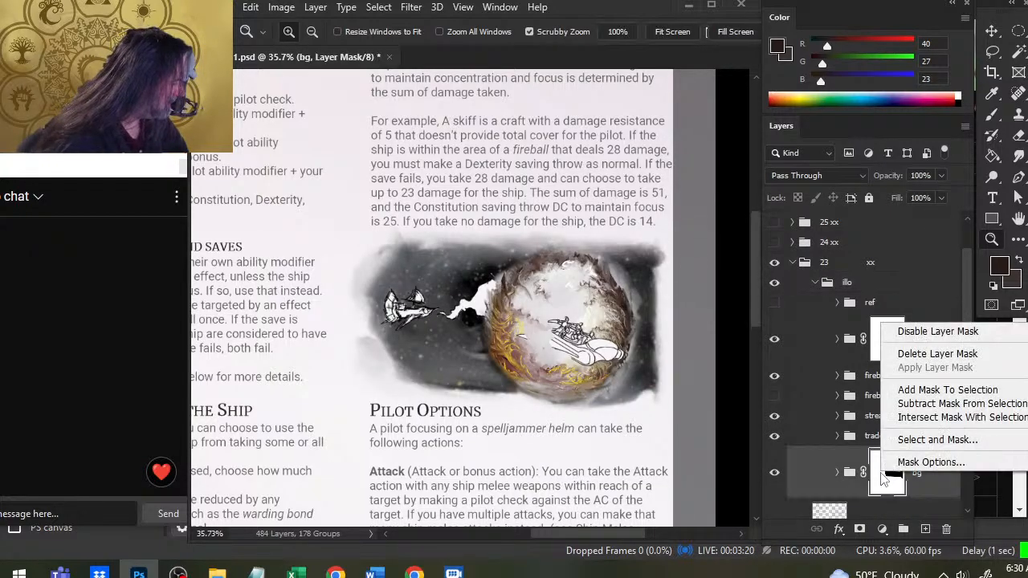
pyautogui.click(931, 331)
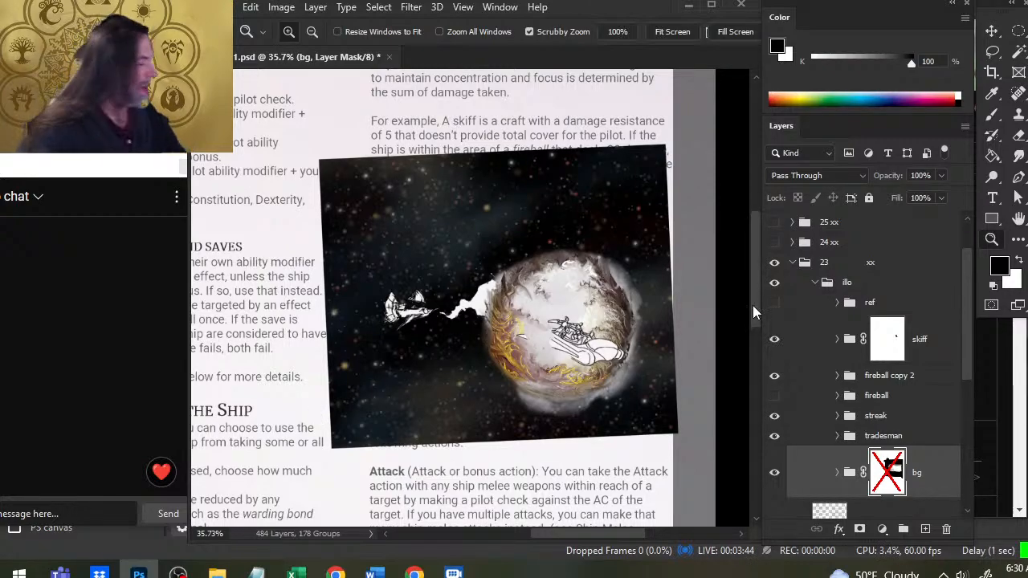
pyautogui.keyDown('shift'); pyautogui.click(901, 472); pyautogui.keyUp('shift')
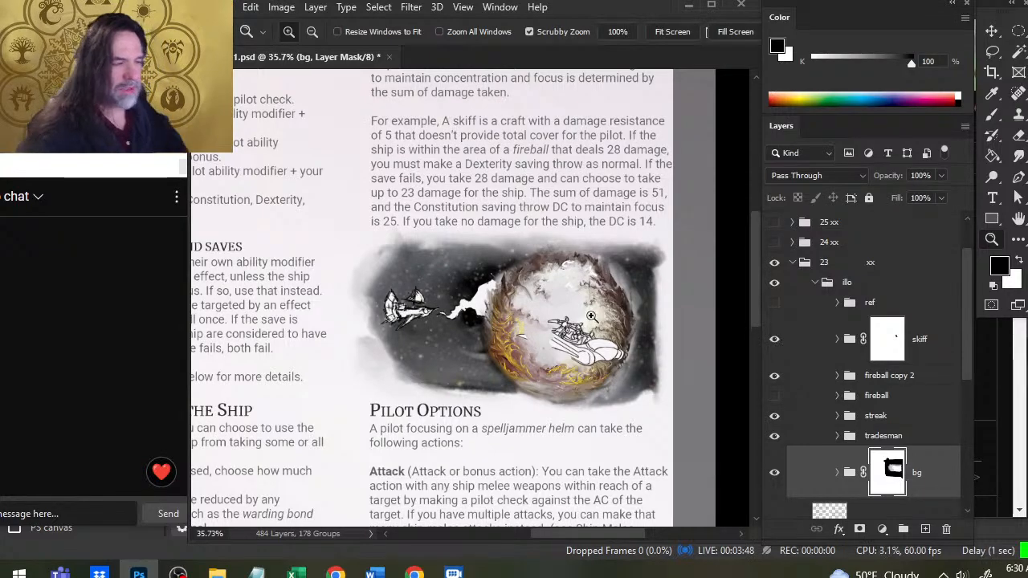
# - Erase on the bg group's mask with a 60 px eraser to reveal more solid starfield on both sides of the fireball
pyautogui.press('r')
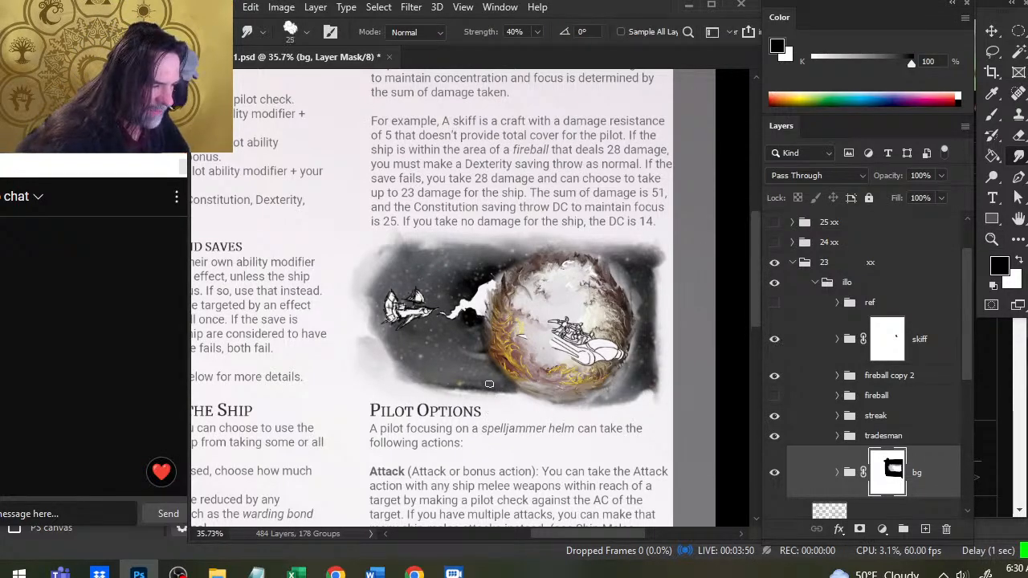
pyautogui.moveTo(478, 372)
pyautogui.mouseDown()
pyautogui.moveTo(511, 396)
pyautogui.moveTo(474, 371)
pyautogui.moveTo(506, 365)
pyautogui.mouseUp()
pyautogui.press('e')
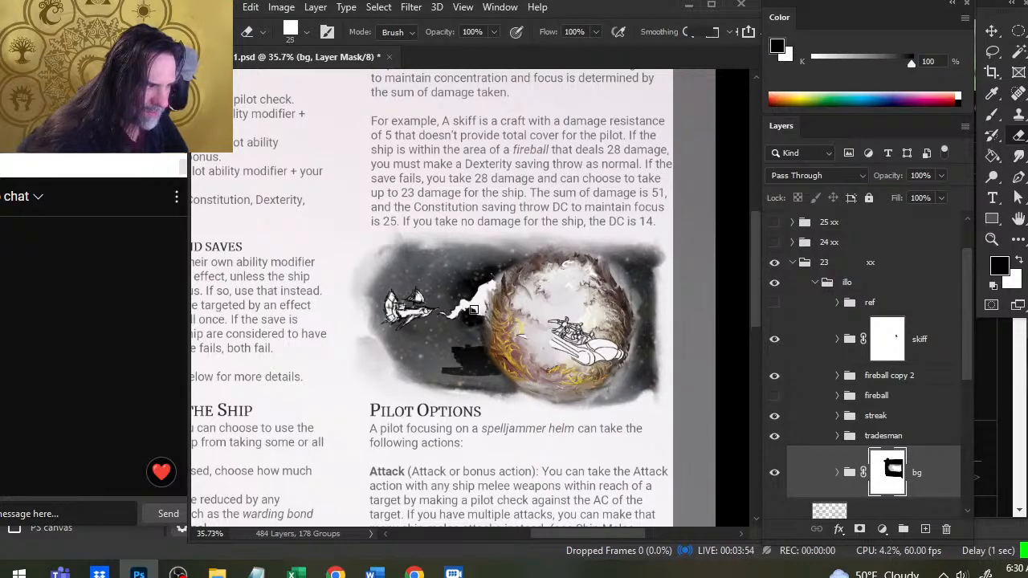
pyautogui.press(']')
pyautogui.press(']')
pyautogui.moveTo(515, 325)
pyautogui.mouseDown()
pyautogui.moveTo(452, 379)
pyautogui.moveTo(480, 268)
pyautogui.moveTo(497, 272)
pyautogui.mouseUp()
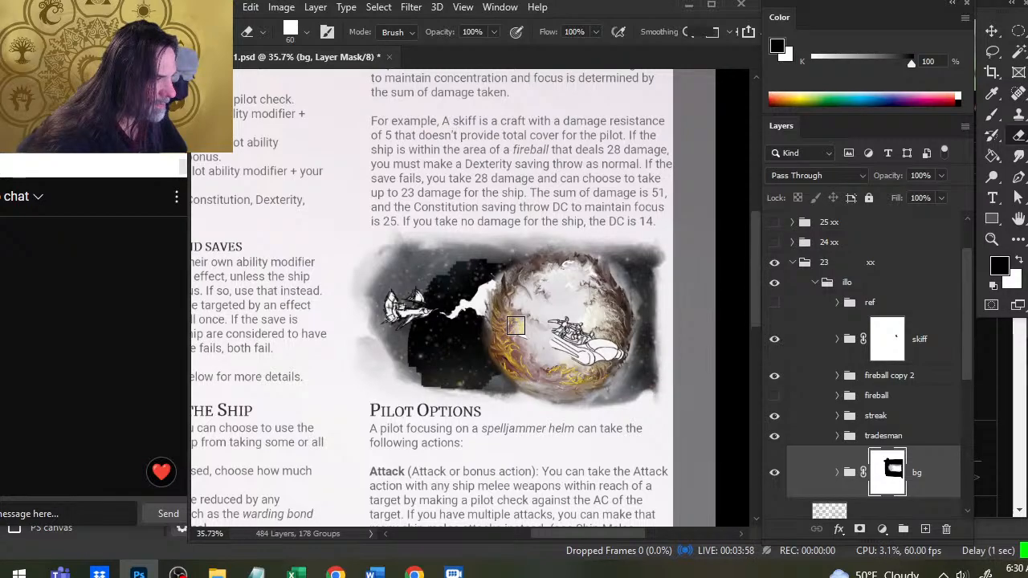
pyautogui.moveTo(645, 291)
pyautogui.mouseDown()
pyautogui.moveTo(648, 363)
pyautogui.moveTo(659, 368)
pyautogui.mouseUp()
# - Smudge the bg mask's hard edges around the starfield, using an 80 px brush at 60% strength
pyautogui.press('r')
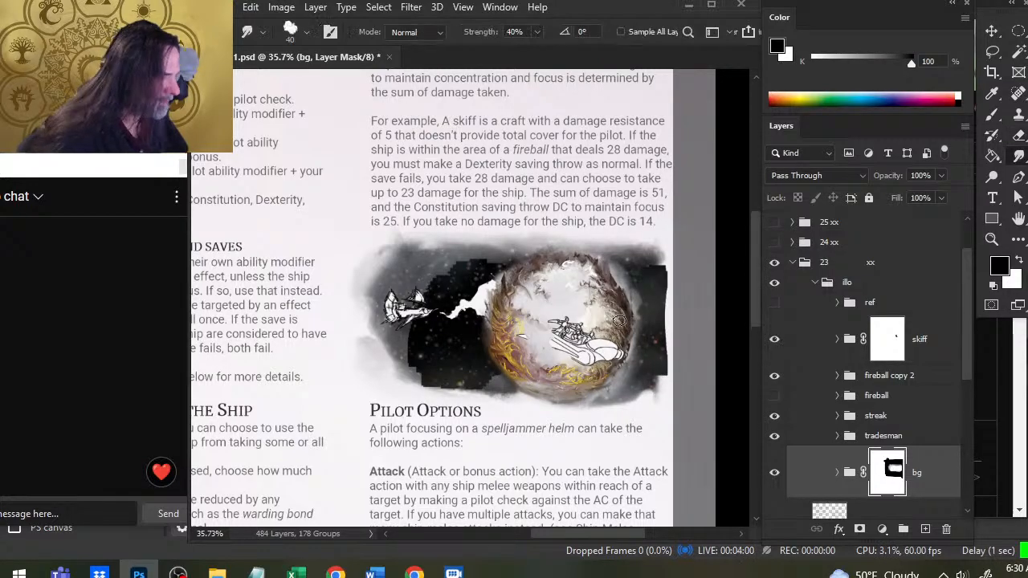
pyautogui.moveTo(635, 301)
pyautogui.mouseDown()
pyautogui.moveTo(663, 252)
pyautogui.moveTo(622, 245)
pyautogui.moveTo(581, 279)
pyautogui.moveTo(616, 274)
pyautogui.moveTo(527, 282)
pyautogui.moveTo(643, 263)
pyautogui.moveTo(502, 278)
pyautogui.moveTo(513, 263)
pyautogui.moveTo(528, 273)
pyautogui.moveTo(510, 248)
pyautogui.moveTo(480, 280)
pyautogui.moveTo(512, 275)
pyautogui.moveTo(430, 275)
pyautogui.moveTo(461, 261)
pyautogui.moveTo(472, 273)
pyautogui.moveTo(423, 253)
pyautogui.moveTo(477, 262)
pyautogui.moveTo(446, 280)
pyautogui.moveTo(373, 285)
pyautogui.moveTo(433, 292)
pyautogui.moveTo(449, 316)
pyautogui.moveTo(455, 285)
pyautogui.moveTo(443, 309)
pyautogui.moveTo(394, 300)
pyautogui.moveTo(441, 287)
pyautogui.moveTo(393, 292)
pyautogui.moveTo(440, 316)
pyautogui.moveTo(383, 278)
pyautogui.moveTo(372, 302)
pyautogui.moveTo(392, 295)
pyautogui.moveTo(410, 264)
pyautogui.moveTo(482, 249)
pyautogui.moveTo(474, 245)
pyautogui.moveTo(592, 253)
pyautogui.moveTo(511, 252)
pyautogui.moveTo(611, 241)
pyautogui.moveTo(506, 246)
pyautogui.moveTo(611, 255)
pyautogui.moveTo(434, 261)
pyautogui.moveTo(559, 257)
pyautogui.moveTo(458, 259)
pyautogui.moveTo(466, 247)
pyautogui.moveTo(515, 251)
pyautogui.moveTo(498, 245)
pyautogui.moveTo(553, 249)
pyautogui.moveTo(464, 251)
pyautogui.moveTo(569, 267)
pyautogui.moveTo(477, 260)
pyautogui.moveTo(580, 246)
pyautogui.moveTo(485, 238)
pyautogui.moveTo(596, 244)
pyautogui.moveTo(534, 240)
pyautogui.moveTo(567, 253)
pyautogui.moveTo(595, 243)
pyautogui.moveTo(663, 300)
pyautogui.moveTo(670, 271)
pyautogui.moveTo(661, 269)
pyautogui.moveTo(663, 313)
pyautogui.mouseUp()
pyautogui.press(']')
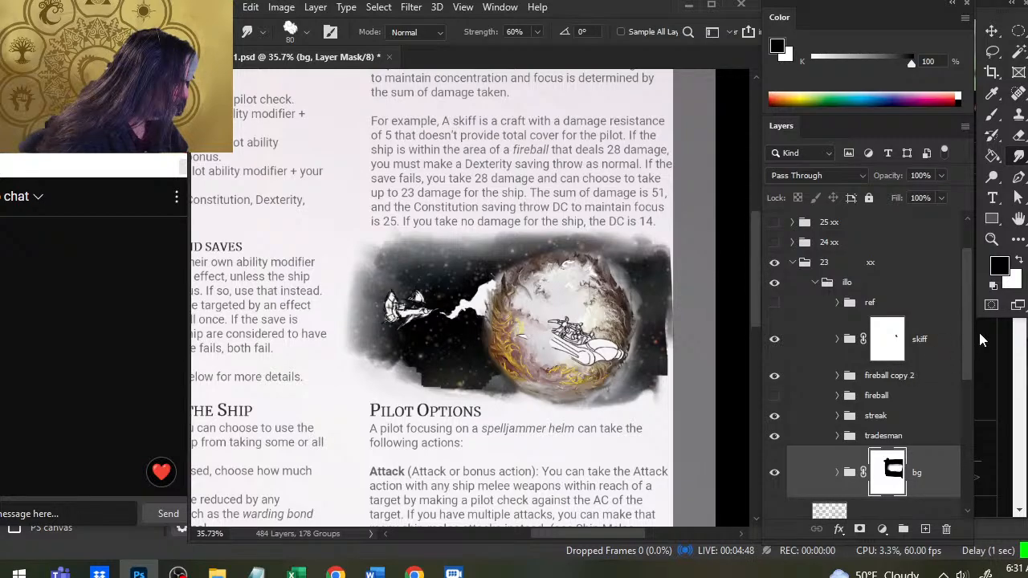
# - Compare the illustration without the bg group, unlink the group's layer mask, and shift the starfield beneath it
pyautogui.scroll(-1, 971, 339)
pyautogui.click(825, 456)
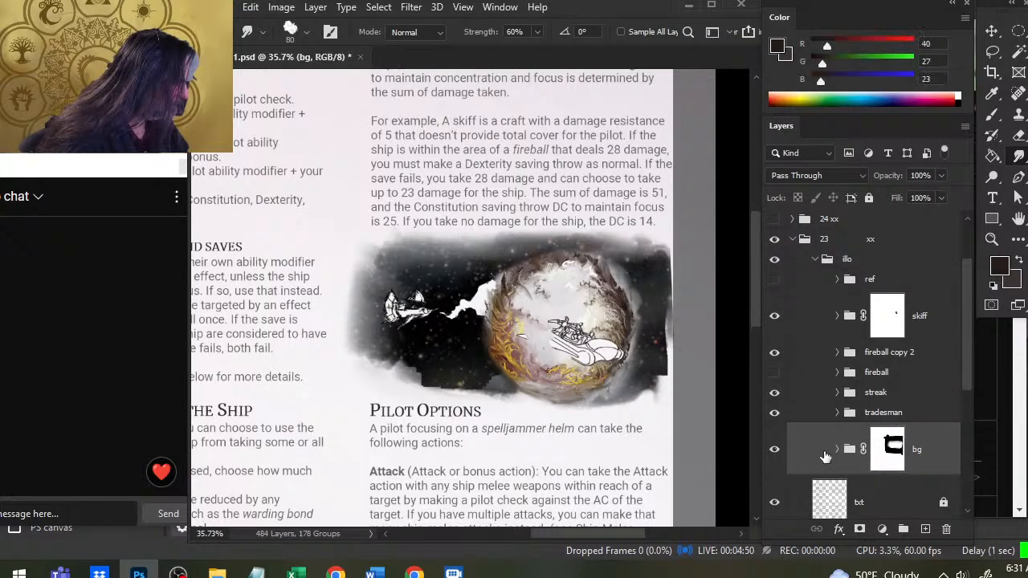
pyautogui.click(777, 451)
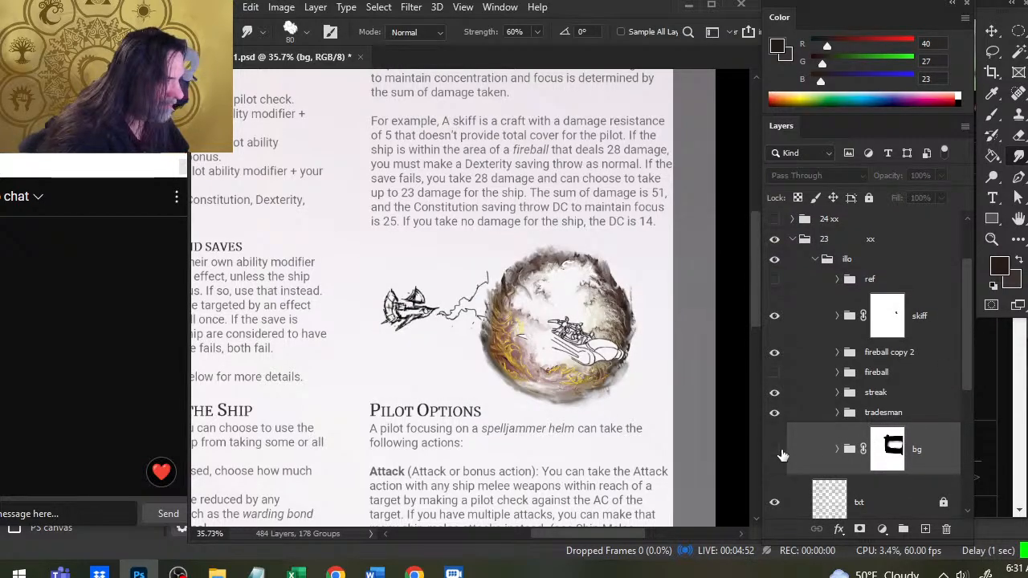
pyautogui.click(778, 451)
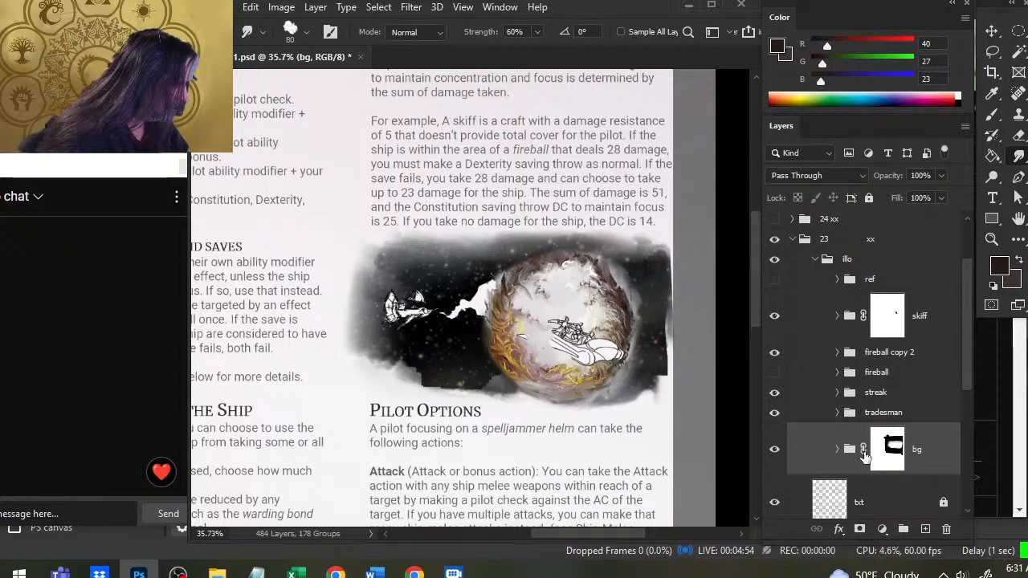
pyautogui.press('v')
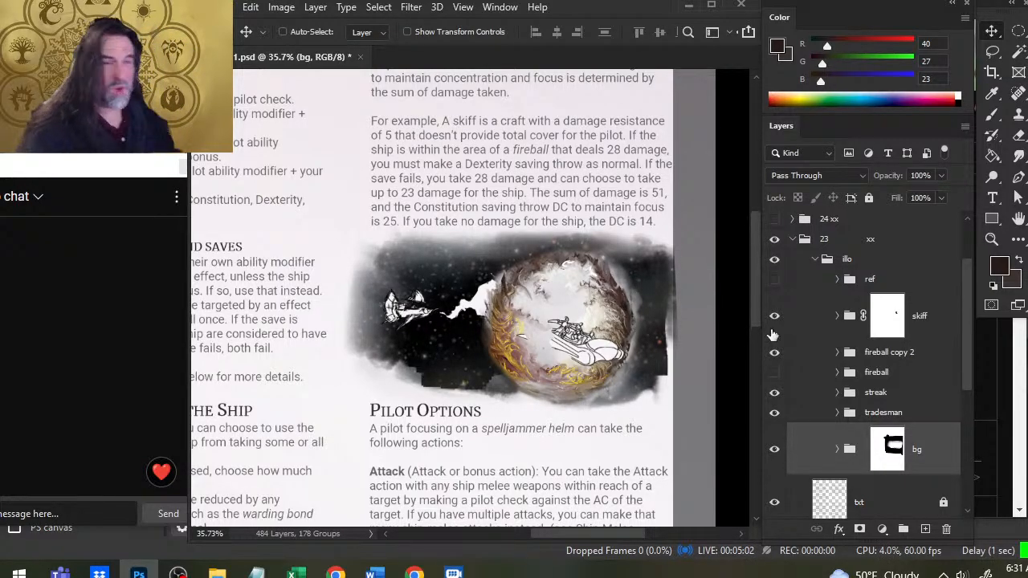
# - Smudge the bg mask along the starfield's outer edge beside the page margin, using an 80 px brush at 60% strength
pyautogui.click(900, 461)
pyautogui.press('b')
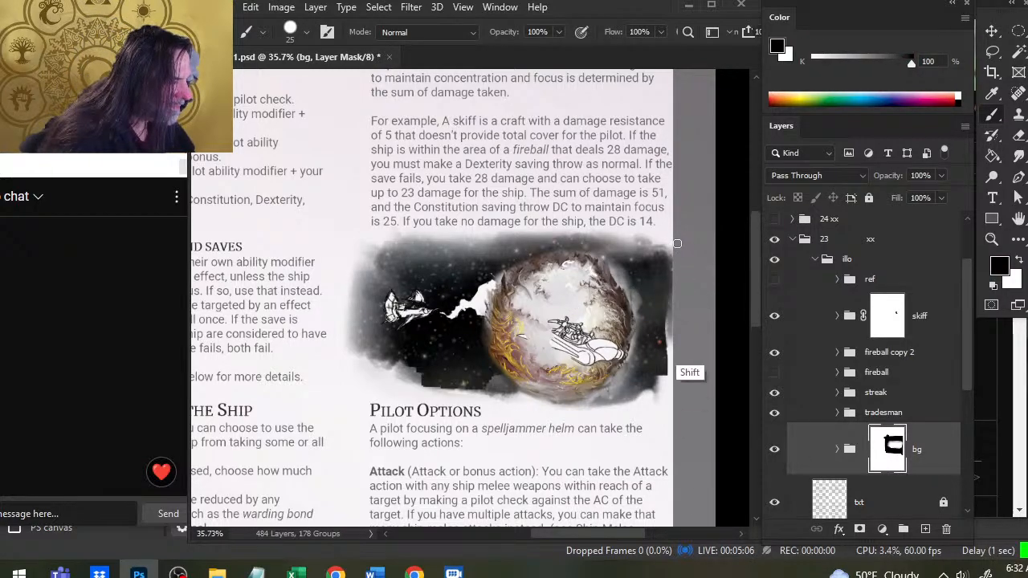
pyautogui.press('r')
pyautogui.moveTo(658, 295)
pyautogui.mouseDown()
pyautogui.moveTo(661, 268)
pyautogui.moveTo(678, 292)
pyautogui.moveTo(674, 273)
pyautogui.moveTo(668, 337)
pyautogui.moveTo(626, 247)
pyautogui.moveTo(680, 263)
pyautogui.mouseUp()
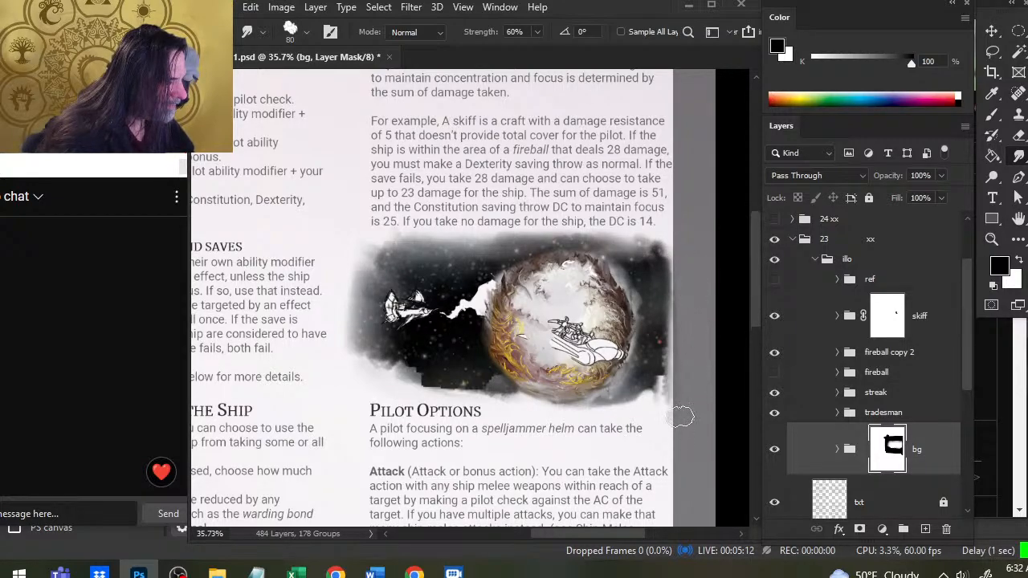
# - Inspect how the starfield's faded edge meets the page margin and the text below, in full page view and close up
pyautogui.press('z')
pyautogui.moveTo(686, 413); pyautogui.dragTo(642, 377)
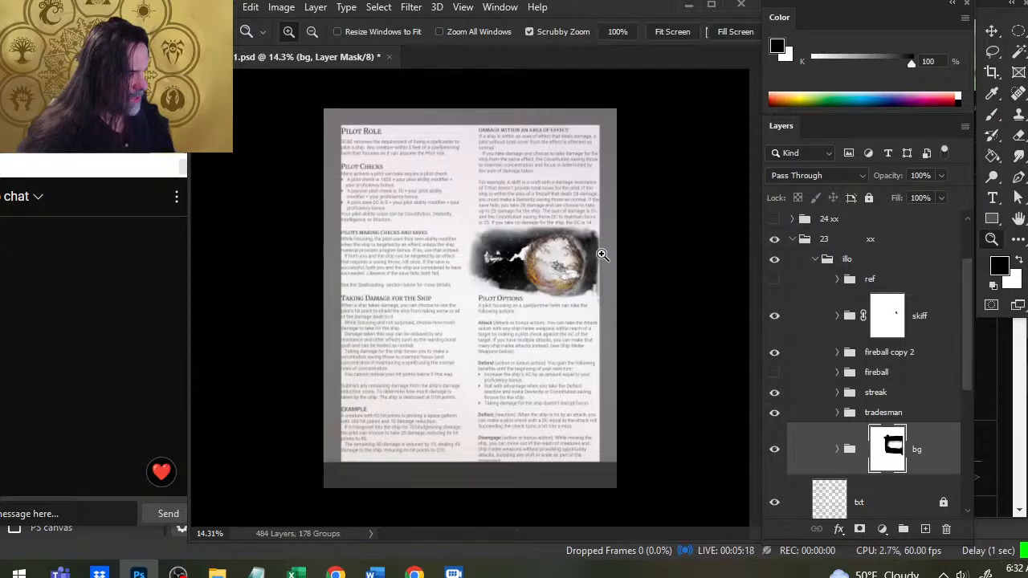
pyautogui.moveTo(620, 246)
pyautogui.mouseDown()
pyautogui.moveTo(591, 272)
pyautogui.moveTo(600, 254)
pyautogui.moveTo(601, 273)
pyautogui.moveTo(605, 259)
pyautogui.moveTo(612, 271)
pyautogui.moveTo(602, 250)
pyautogui.moveTo(601, 311)
pyautogui.moveTo(600, 251)
pyautogui.moveTo(602, 308)
pyautogui.moveTo(600, 266)
pyautogui.mouseUp()
pyautogui.press('r')
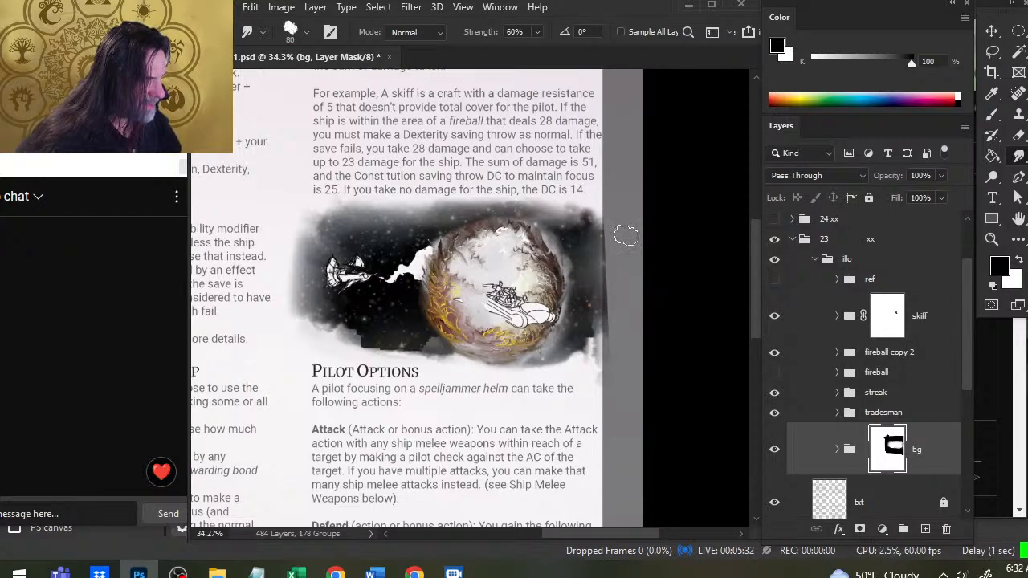
pyautogui.press('b')
pyautogui.press('x')
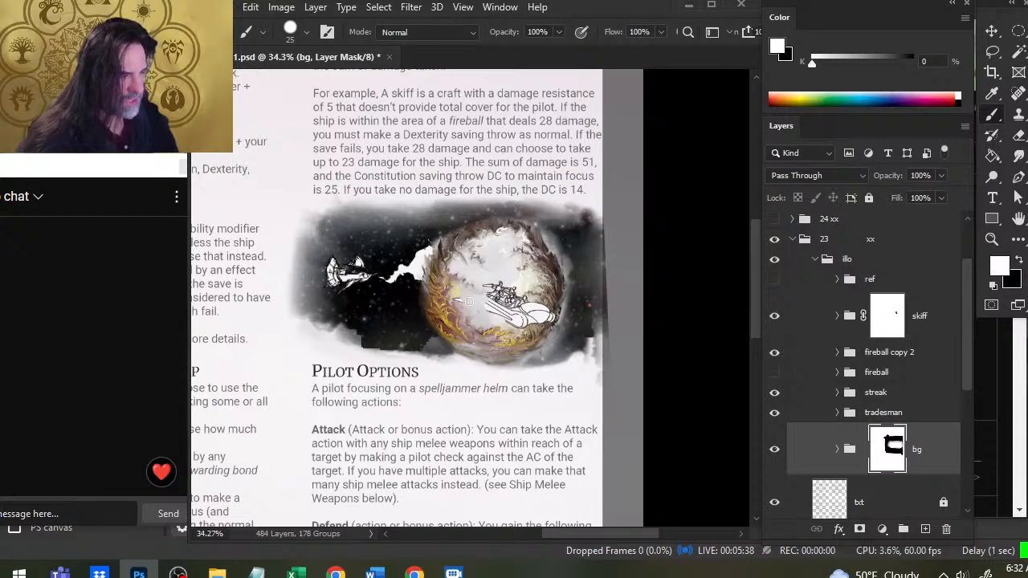
pyautogui.moveTo(547, 509); pyautogui.dragTo(562, 197)
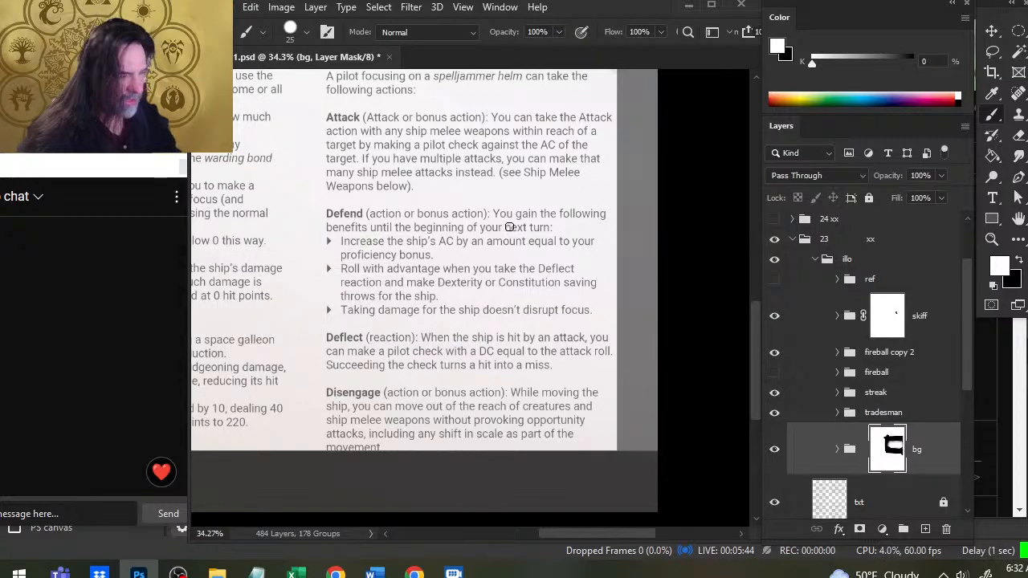
pyautogui.moveTo(510, 183)
pyautogui.mouseDown()
pyautogui.moveTo(525, 383)
pyautogui.moveTo(465, 510)
pyautogui.mouseUp()
pyautogui.press('r')
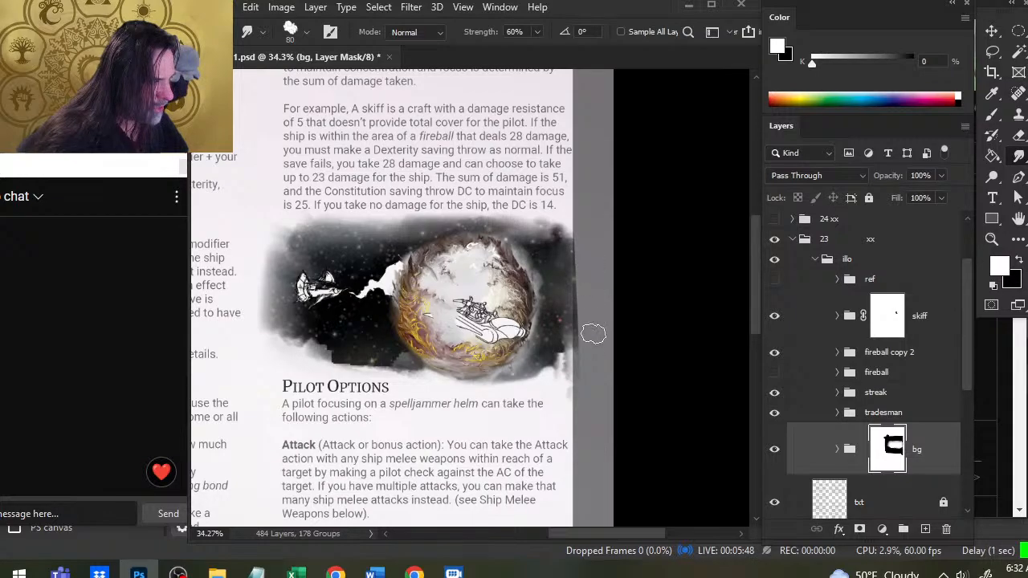
# - Smudge the bg mask along the starfield's outer edge at the page margin at 60% strength, and make black the foreground colour
pyautogui.moveTo(585, 249); pyautogui.dragTo(583, 370)
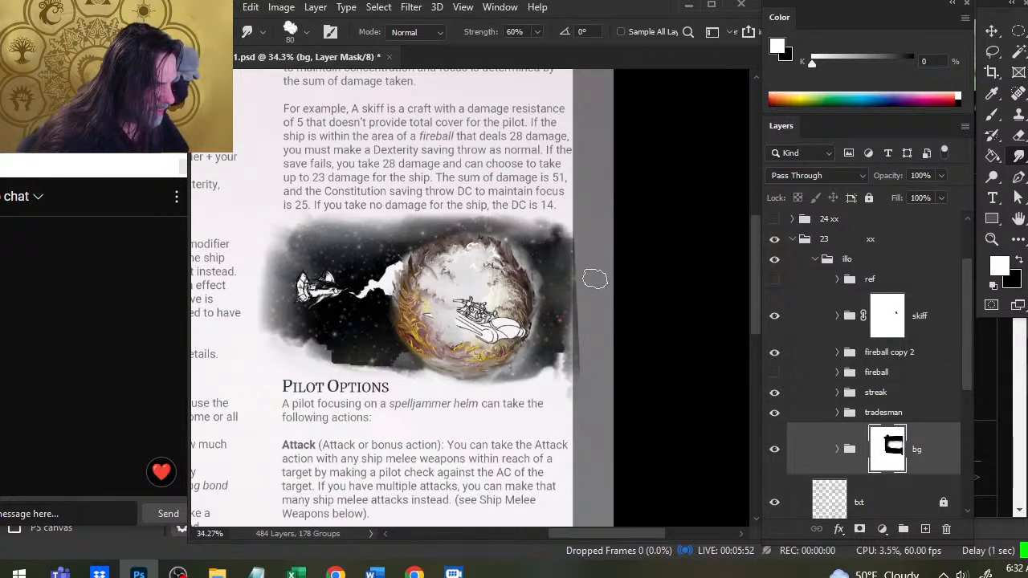
pyautogui.press('b')
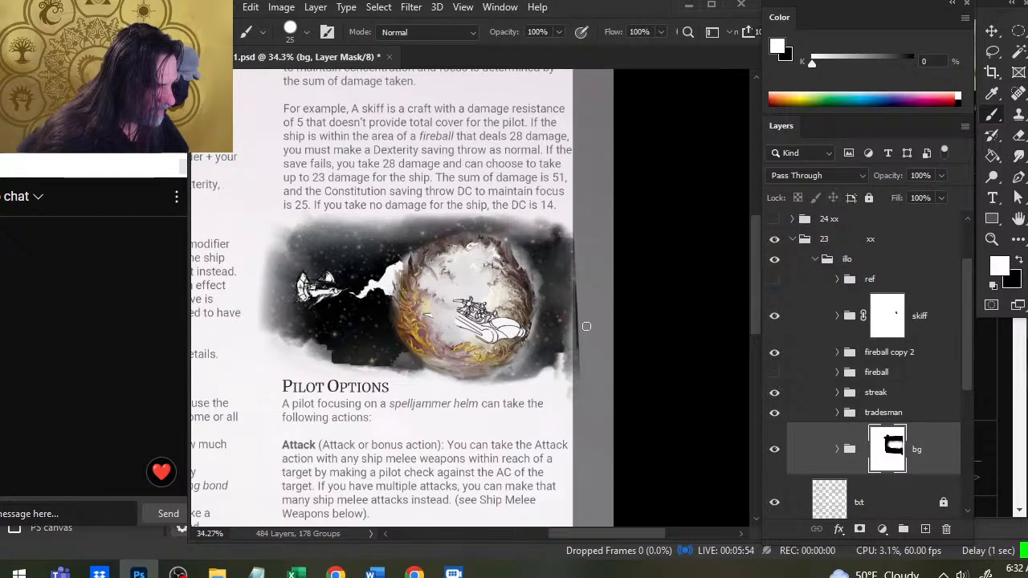
pyautogui.press('x')
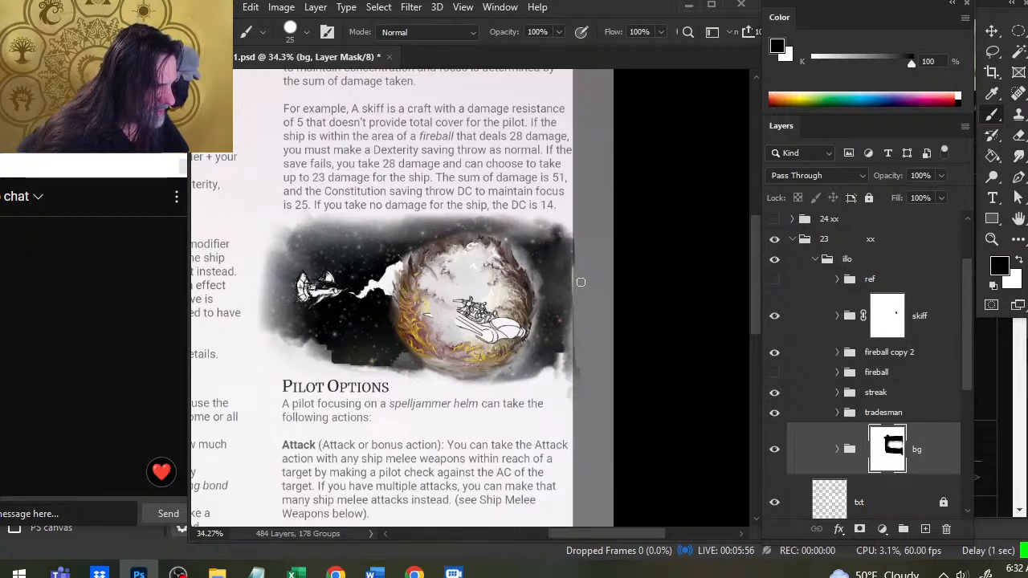
pyautogui.press('r')
pyautogui.moveTo(570, 284)
pyautogui.mouseDown()
pyautogui.moveTo(556, 335)
pyautogui.moveTo(587, 363)
pyautogui.moveTo(573, 404)
pyautogui.mouseUp()
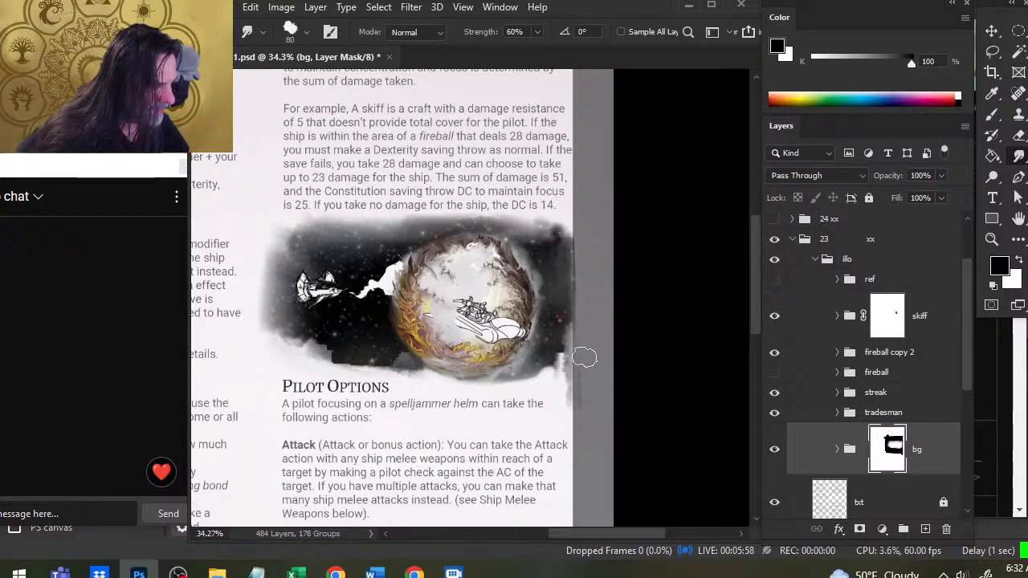
pyautogui.moveTo(560, 364)
pyautogui.mouseDown()
pyautogui.moveTo(561, 322)
pyautogui.moveTo(568, 360)
pyautogui.mouseUp()
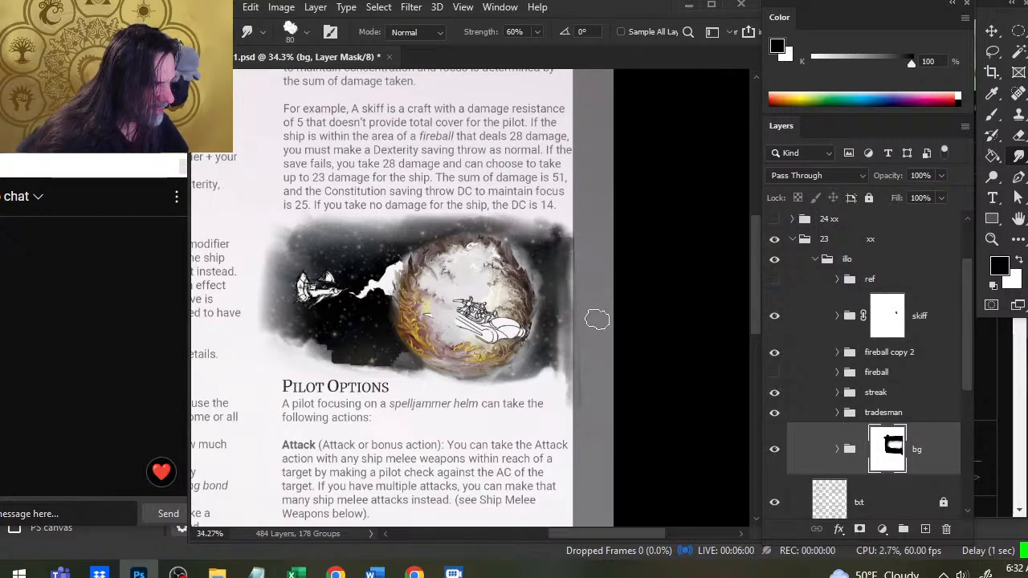
# - Smudge the bg mask outward into the page margin and around the starfield's lower outer corner, using an 80 px brush at 60% strength
pyautogui.press('b')
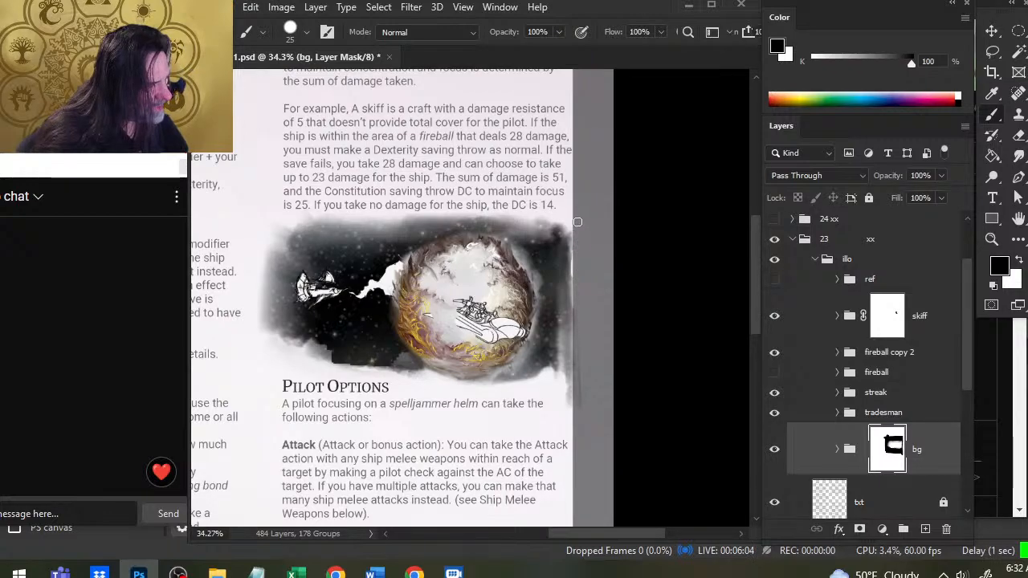
pyautogui.press('r')
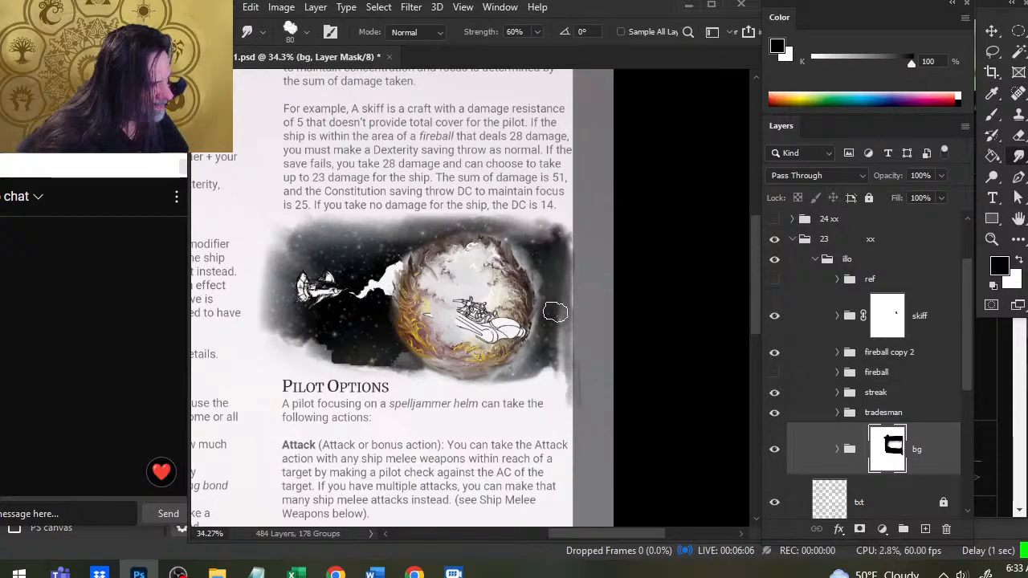
pyautogui.moveTo(554, 313)
pyautogui.mouseDown()
pyautogui.moveTo(562, 261)
pyautogui.moveTo(559, 304)
pyautogui.moveTo(548, 291)
pyautogui.moveTo(541, 318)
pyautogui.moveTo(548, 299)
pyautogui.moveTo(563, 324)
pyautogui.moveTo(563, 291)
pyautogui.moveTo(568, 327)
pyautogui.moveTo(562, 309)
pyautogui.moveTo(590, 359)
pyautogui.moveTo(593, 350)
pyautogui.moveTo(538, 365)
pyautogui.moveTo(590, 295)
pyautogui.mouseUp()
pyautogui.moveTo(596, 377); pyautogui.dragTo(595, 406)
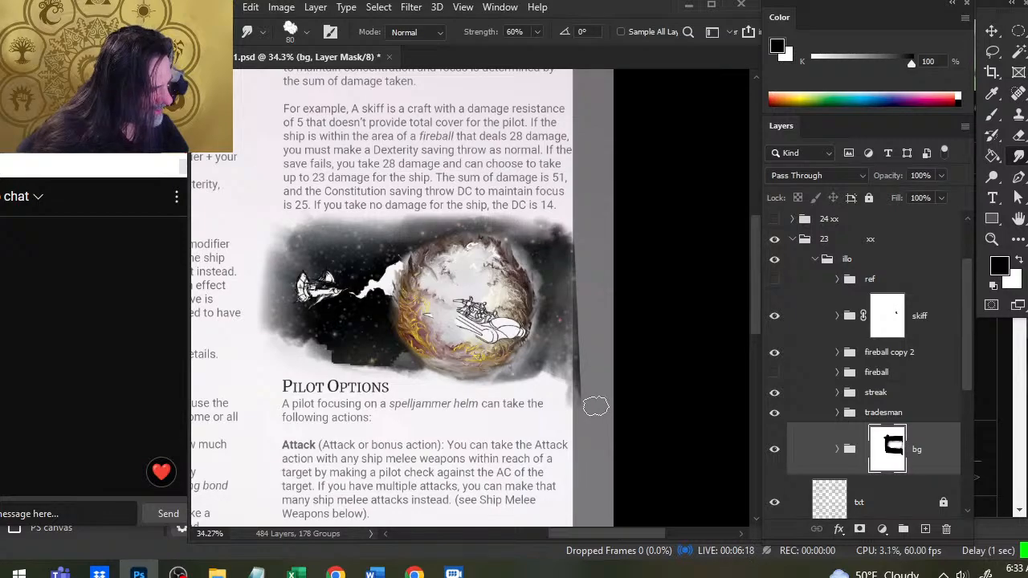
pyautogui.press('b')
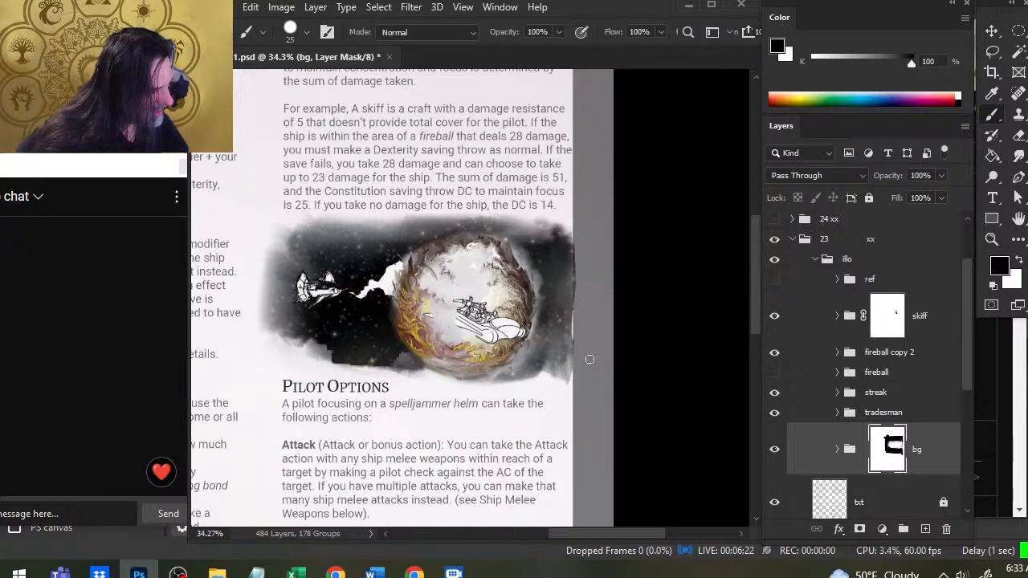
pyautogui.press('r')
pyautogui.moveTo(562, 298)
pyautogui.mouseDown()
pyautogui.moveTo(569, 281)
pyautogui.moveTo(544, 351)
pyautogui.moveTo(542, 333)
pyautogui.moveTo(565, 316)
pyautogui.moveTo(570, 371)
pyautogui.moveTo(518, 376)
pyautogui.moveTo(560, 365)
pyautogui.moveTo(535, 401)
pyautogui.mouseUp()
# - Lower the smudge strength to 30% and blend the bg mask beside and below the fireball near the margin
pyautogui.press('3')
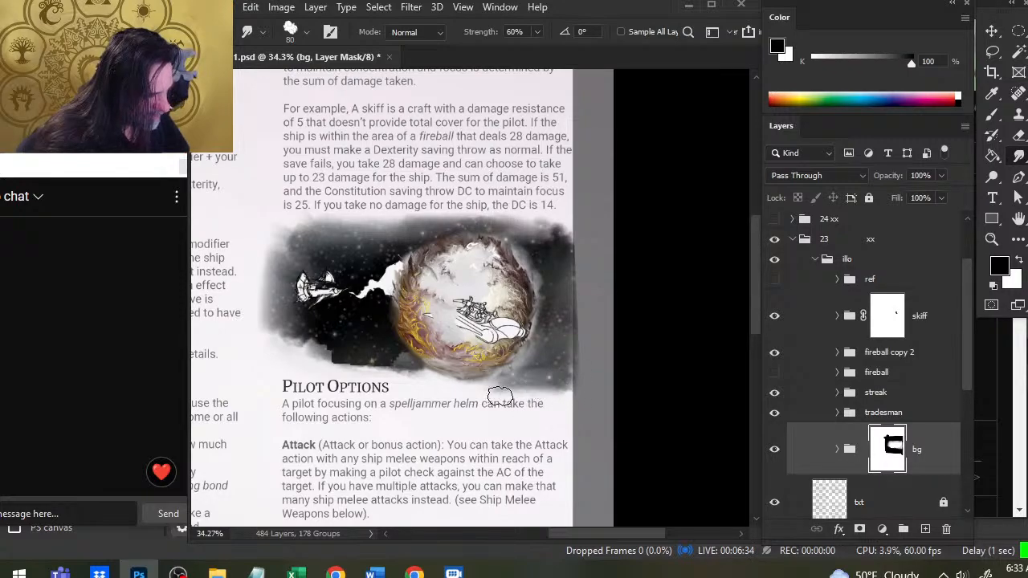
pyautogui.moveTo(561, 399)
pyautogui.mouseDown()
pyautogui.moveTo(528, 391)
pyautogui.moveTo(546, 341)
pyautogui.moveTo(556, 363)
pyautogui.moveTo(553, 323)
pyautogui.moveTo(557, 371)
pyautogui.mouseUp()
pyautogui.moveTo(555, 294)
pyautogui.mouseDown()
pyautogui.moveTo(526, 299)
pyautogui.moveTo(546, 316)
pyautogui.moveTo(520, 312)
pyautogui.moveTo(519, 299)
pyautogui.moveTo(560, 326)
pyautogui.mouseUp()
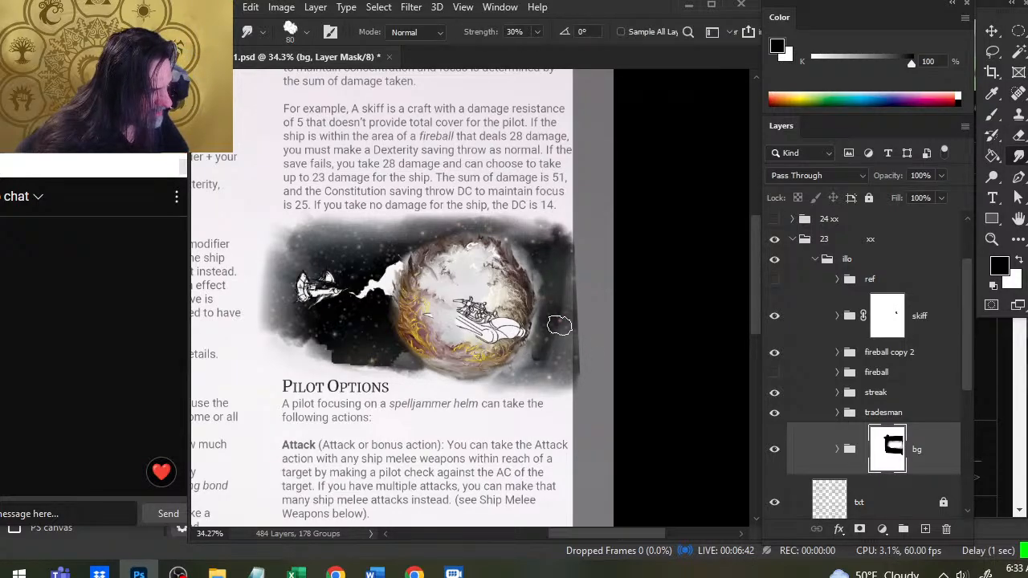
# - Set up a 60 px eraser brush and touch up the bg mask around the starfield's lower edge
pyautogui.press('e')
pyautogui.rightClick(536, 344)
pyautogui.click(606, 406)
pyautogui.click(464, 465)
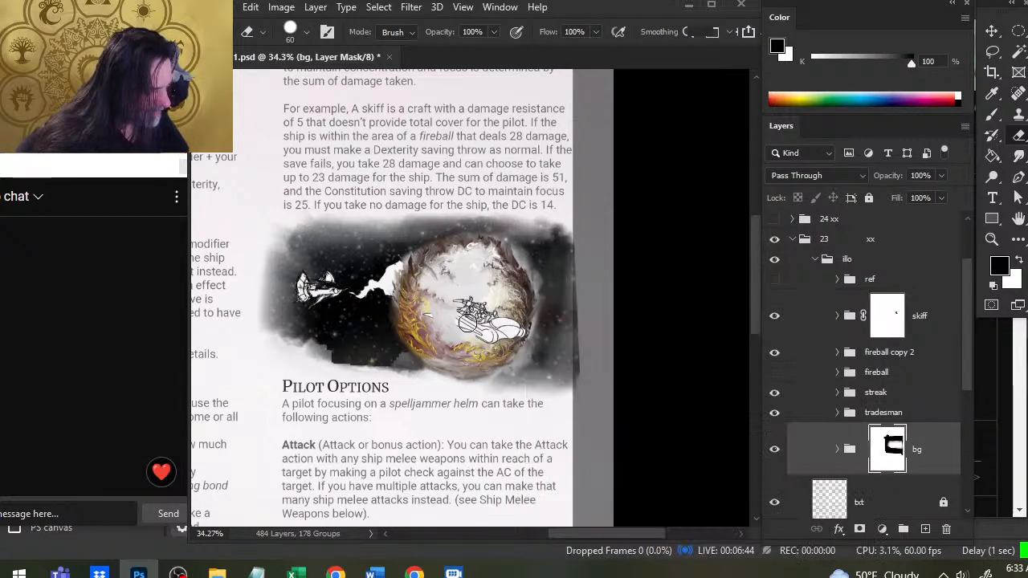
# - Smudge the bg mask at 30% strength from the starfield's lower outer corner across to the lower edge beneath the small ship
pyautogui.press('r')
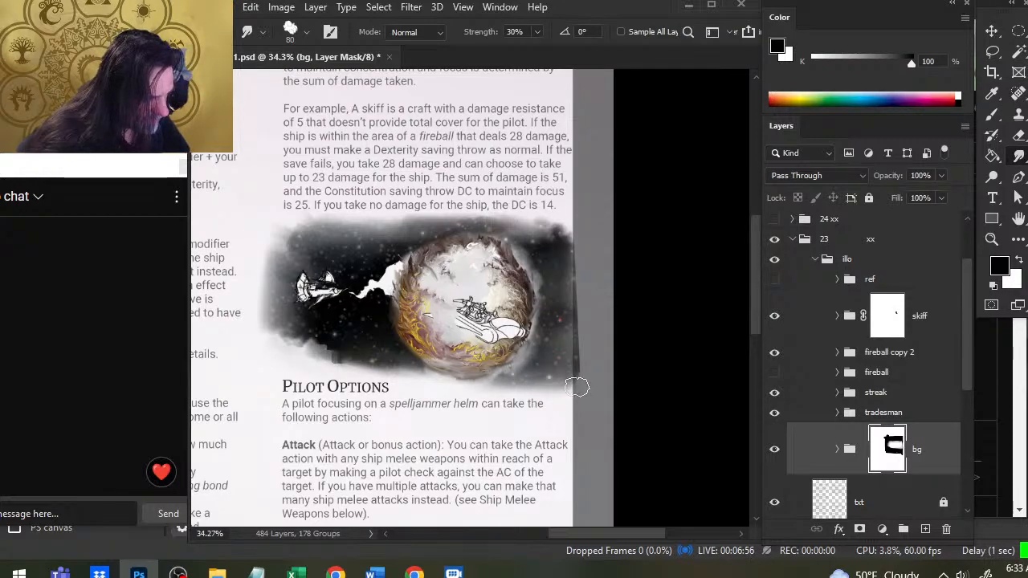
pyautogui.moveTo(579, 386); pyautogui.dragTo(563, 382)
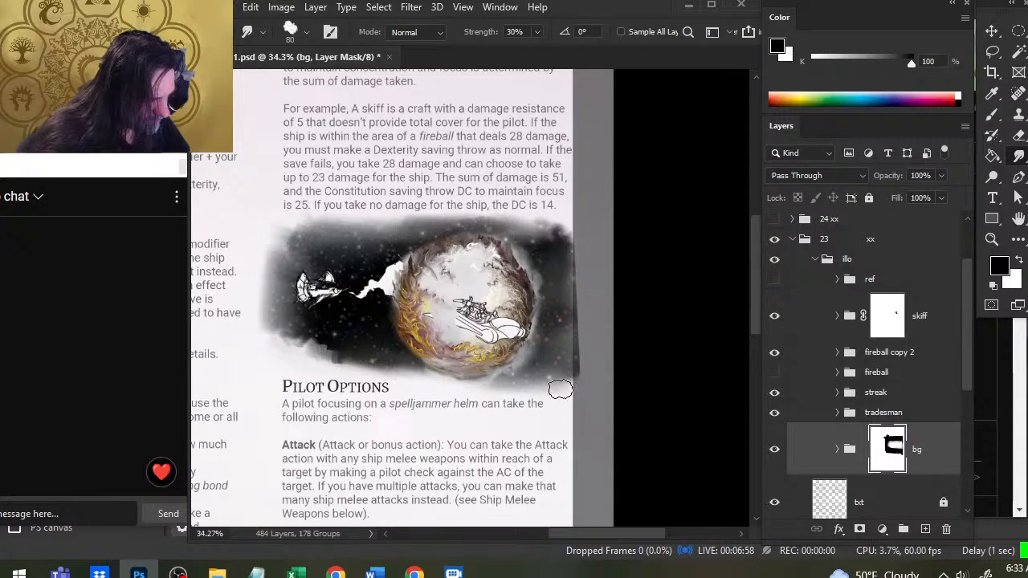
pyautogui.moveTo(560, 389)
pyautogui.mouseDown()
pyautogui.moveTo(476, 394)
pyautogui.moveTo(477, 404)
pyautogui.moveTo(573, 406)
pyautogui.mouseUp()
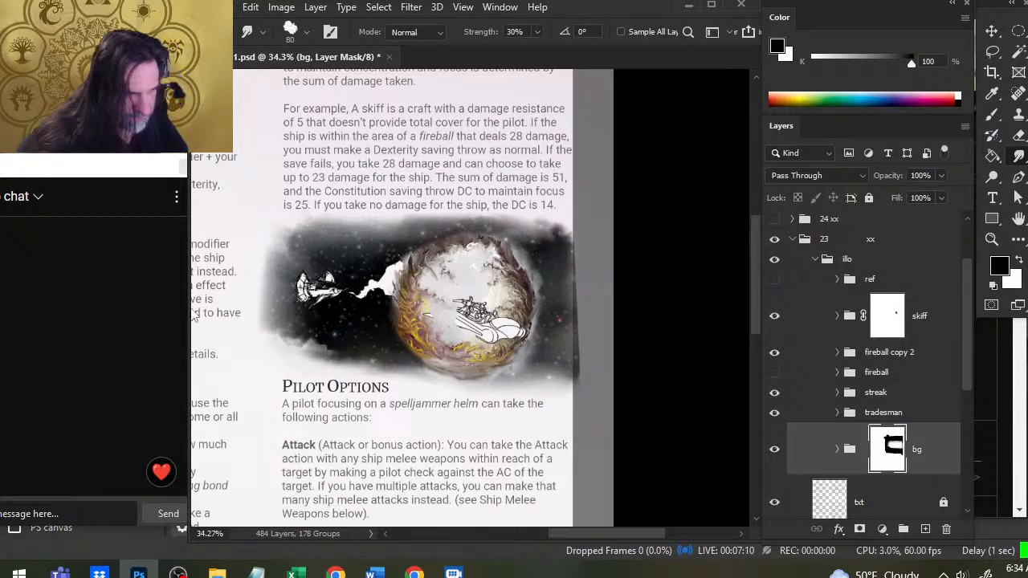
pyautogui.hscroll(-3, 329, 361)
pyautogui.moveTo(345, 356)
pyautogui.mouseDown()
pyautogui.moveTo(365, 372)
pyautogui.moveTo(358, 366)
pyautogui.moveTo(368, 358)
pyautogui.moveTo(399, 370)
pyautogui.moveTo(379, 357)
pyautogui.moveTo(426, 368)
pyautogui.moveTo(418, 334)
pyautogui.moveTo(468, 341)
pyautogui.mouseUp()
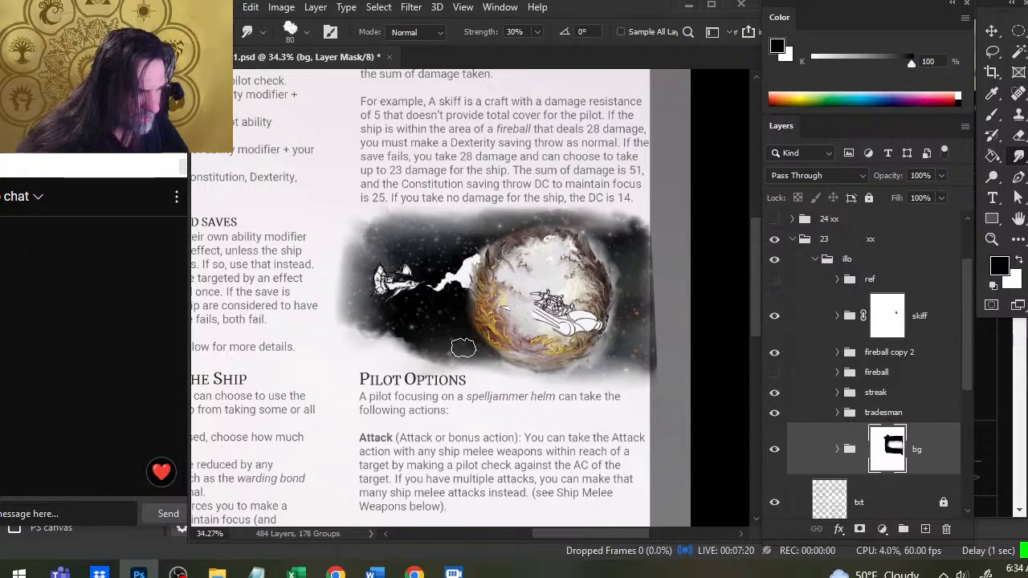
# - Paint a thin jagged black line on the bg mask along the starfield's lower edge above the Pilot Options heading, using a 5 px brush
pyautogui.press('e')
pyautogui.press('[')
pyautogui.press('[')
pyautogui.press('[')
pyautogui.press('[')
pyautogui.press('[')
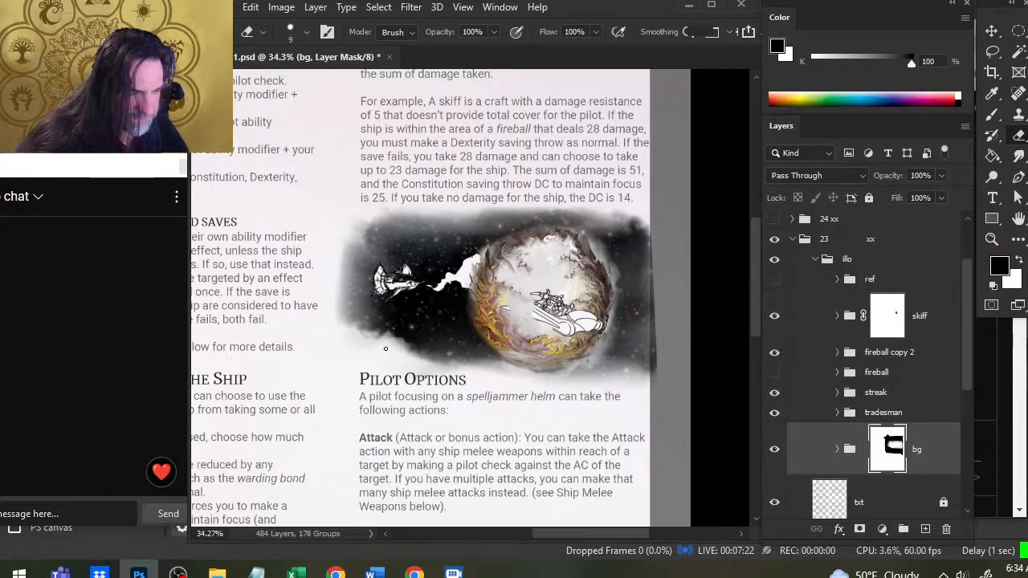
pyautogui.press('b')
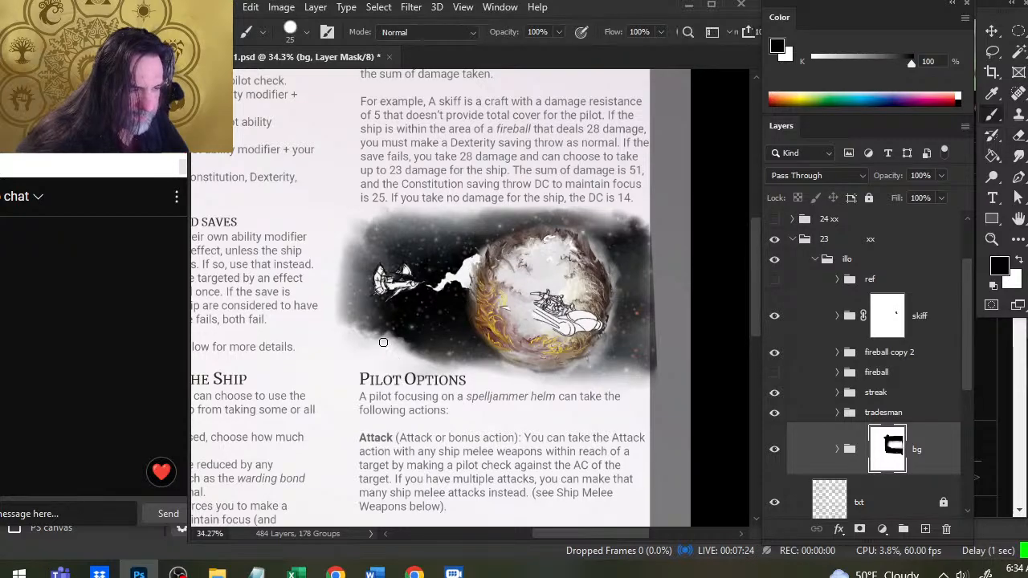
pyautogui.press('[')
pyautogui.press('[')
pyautogui.press('[')
pyautogui.press('[')
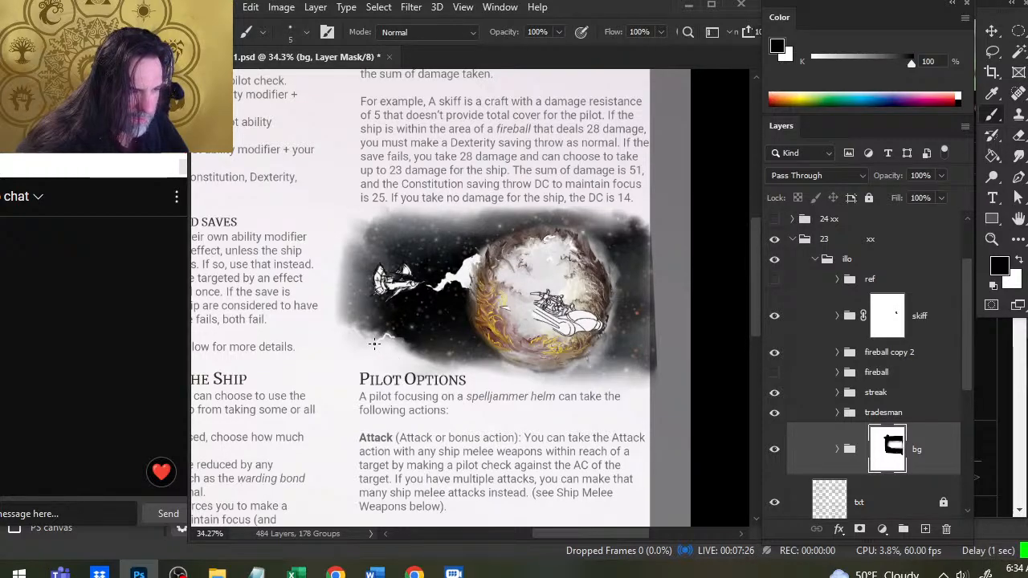
pyautogui.moveTo(420, 357); pyautogui.dragTo(449, 361)
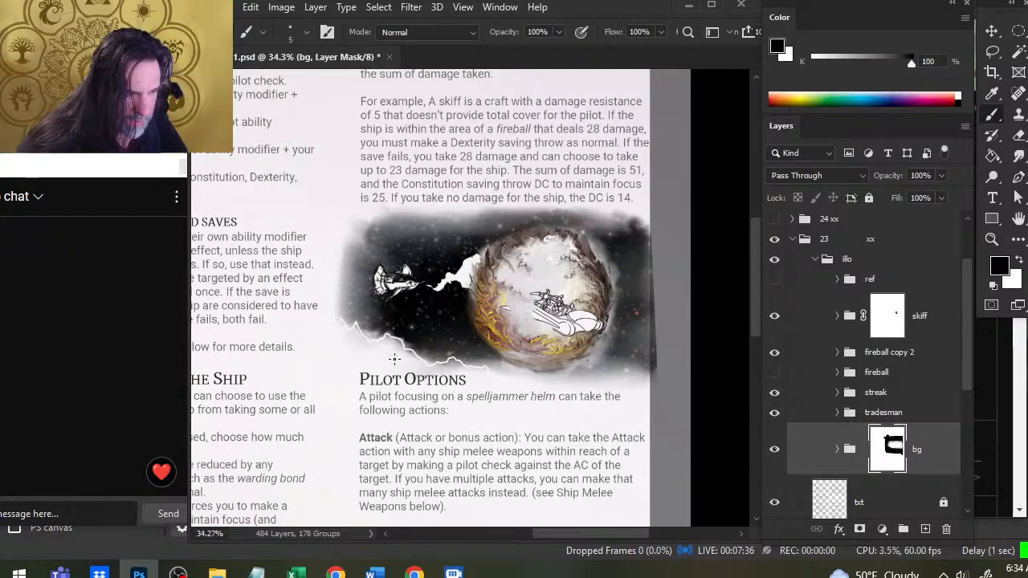
# - Try to select the area beneath the jagged line with the Magic Wand at tolerance 25
pyautogui.press('g')
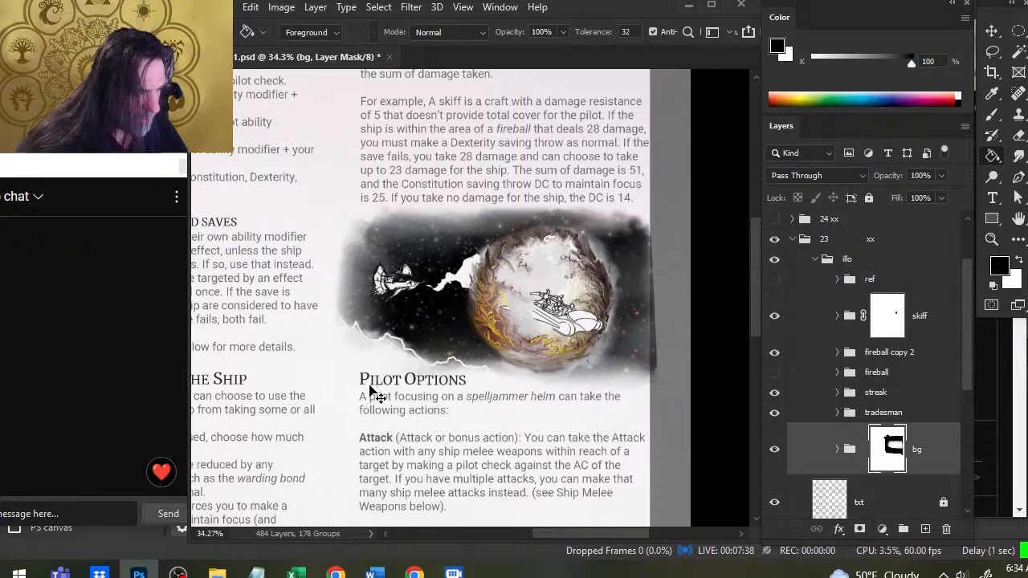
pyautogui.press('b')
pyautogui.press('w')
pyautogui.click(386, 359)
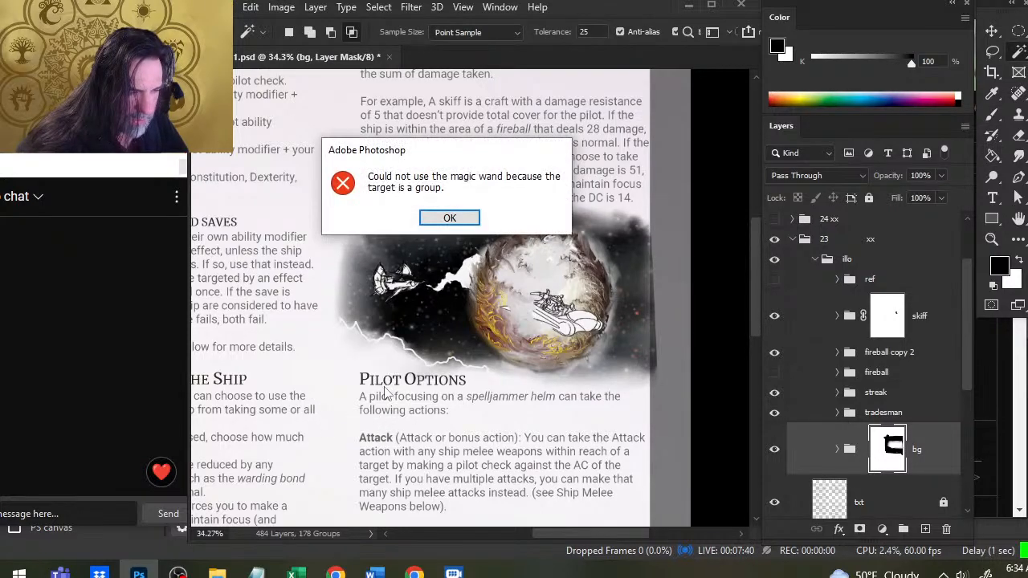
pyautogui.press('Return')
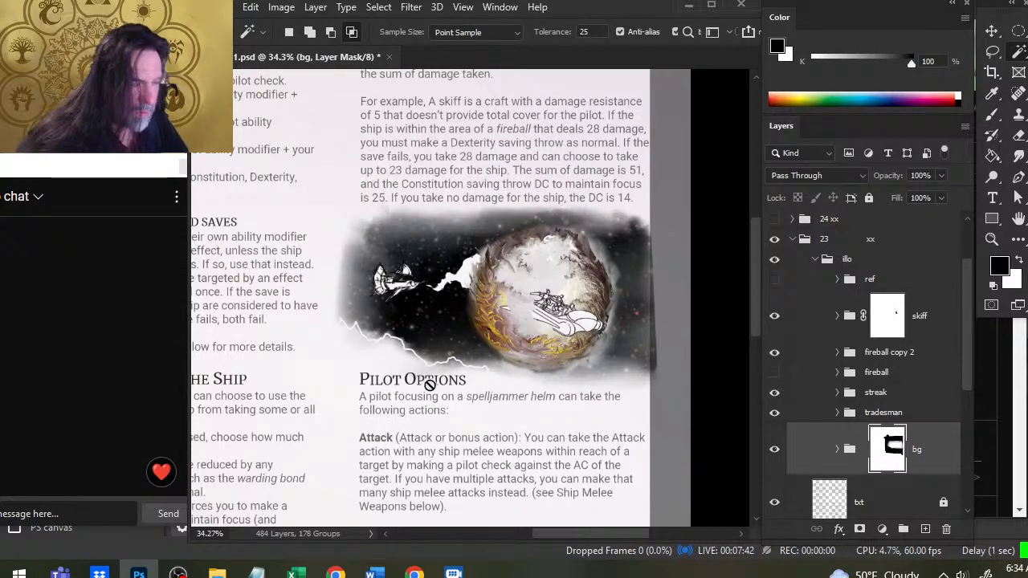
# - Paint out the starfield beneath the jagged line with a 35 px black brush, and smudge that lower edge at 30% strength
pyautogui.press('b')
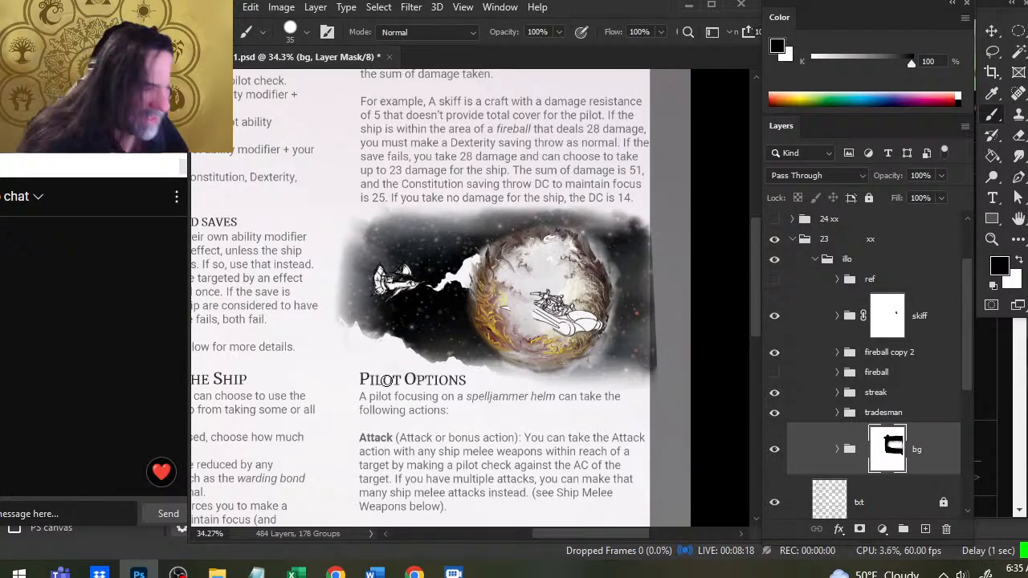
pyautogui.press('e')
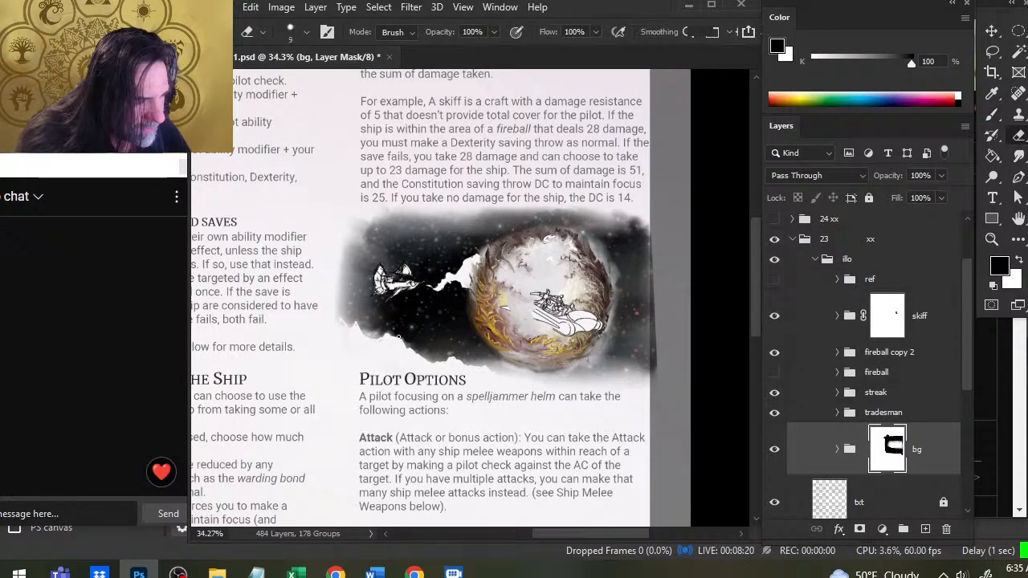
pyautogui.press('r')
pyautogui.moveTo(365, 312)
pyautogui.mouseDown()
pyautogui.moveTo(358, 301)
pyautogui.moveTo(355, 329)
pyautogui.moveTo(392, 278)
pyautogui.moveTo(372, 324)
pyautogui.moveTo(401, 285)
pyautogui.moveTo(395, 298)
pyautogui.moveTo(426, 319)
pyautogui.moveTo(392, 341)
pyautogui.moveTo(407, 317)
pyautogui.moveTo(368, 349)
pyautogui.moveTo(387, 298)
pyautogui.moveTo(421, 354)
pyautogui.moveTo(530, 361)
pyautogui.moveTo(425, 360)
pyautogui.moveTo(509, 378)
pyautogui.moveTo(453, 388)
pyautogui.moveTo(494, 363)
pyautogui.moveTo(450, 357)
pyautogui.moveTo(454, 371)
pyautogui.mouseUp()
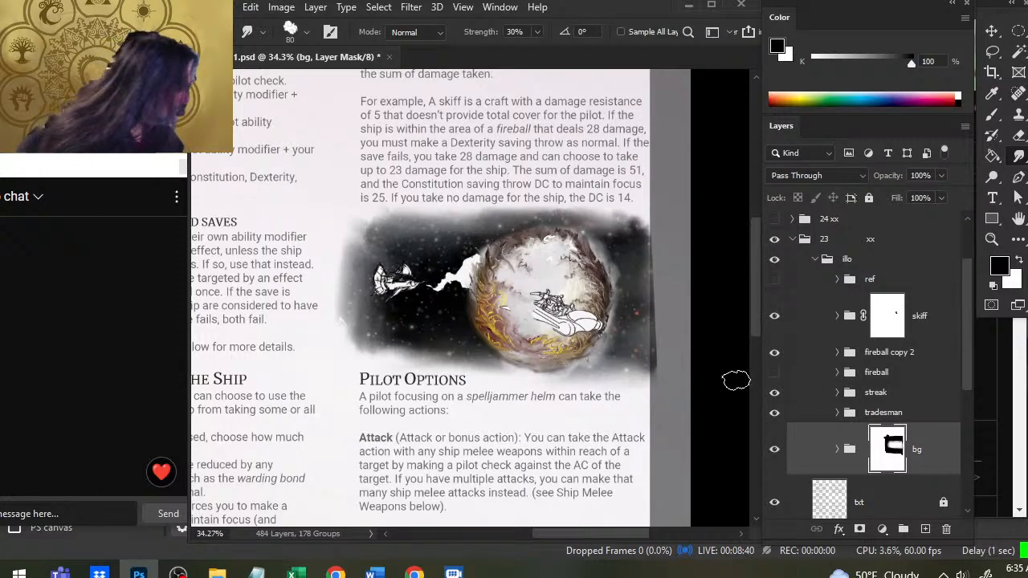
# - Hide the fireball copy 2 group and smudge the bg mask along the starfield's lower edge where the fireball was
pyautogui.moveTo(775, 354); pyautogui.dragTo(775, 372)
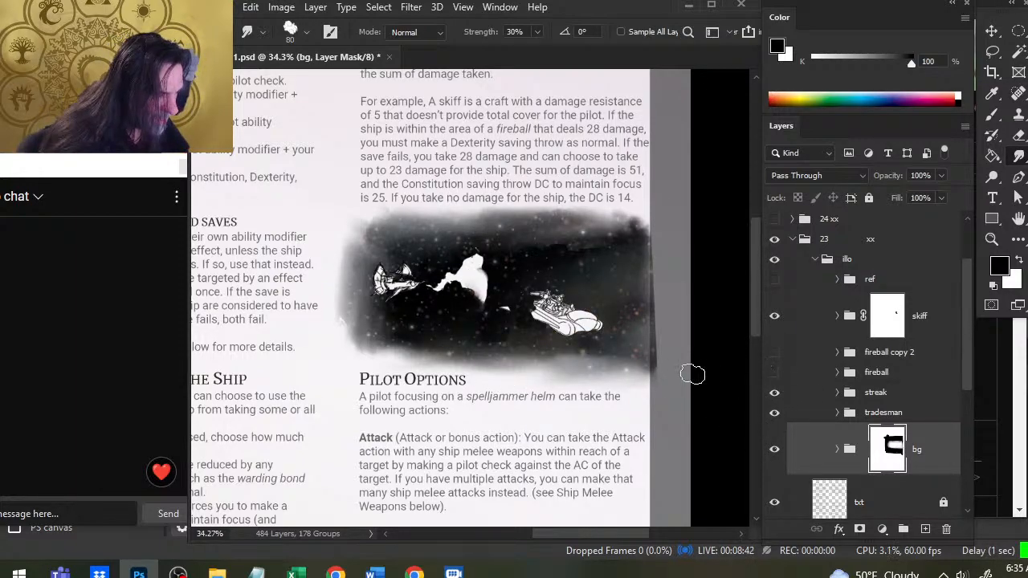
pyautogui.moveTo(489, 363)
pyautogui.mouseDown()
pyautogui.moveTo(504, 347)
pyautogui.moveTo(555, 358)
pyautogui.mouseUp()
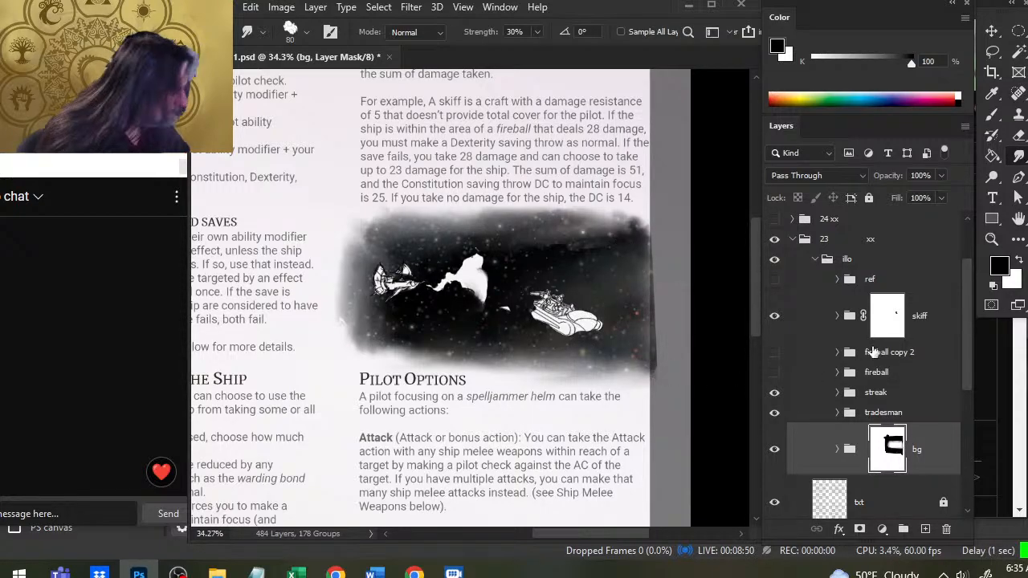
# - Delete the layer mask from the skiff group
pyautogui.rightClick(893, 321)
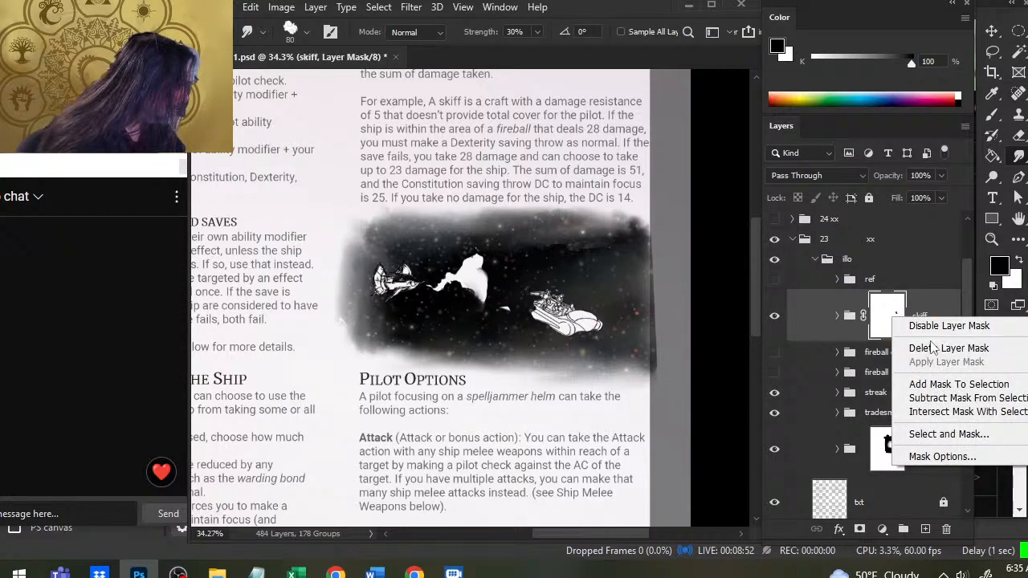
pyautogui.click(932, 347)
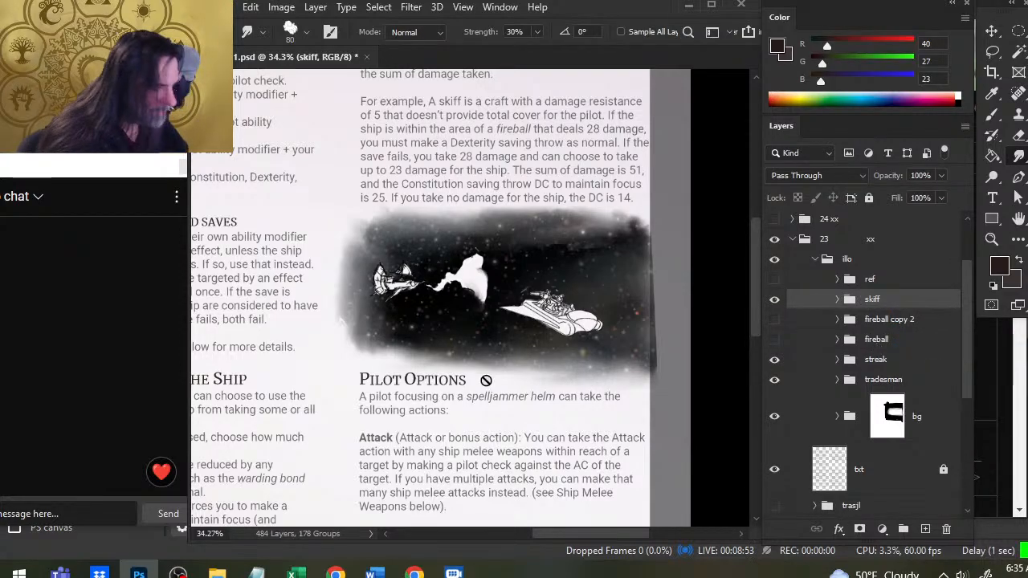
pyautogui.click(540, 386)
pyautogui.press('Return')
# - Target the bg group's mask again and smudge the starfield's edges into a soft fade, using an 80 px brush at 30% strength
pyautogui.click(887, 416)
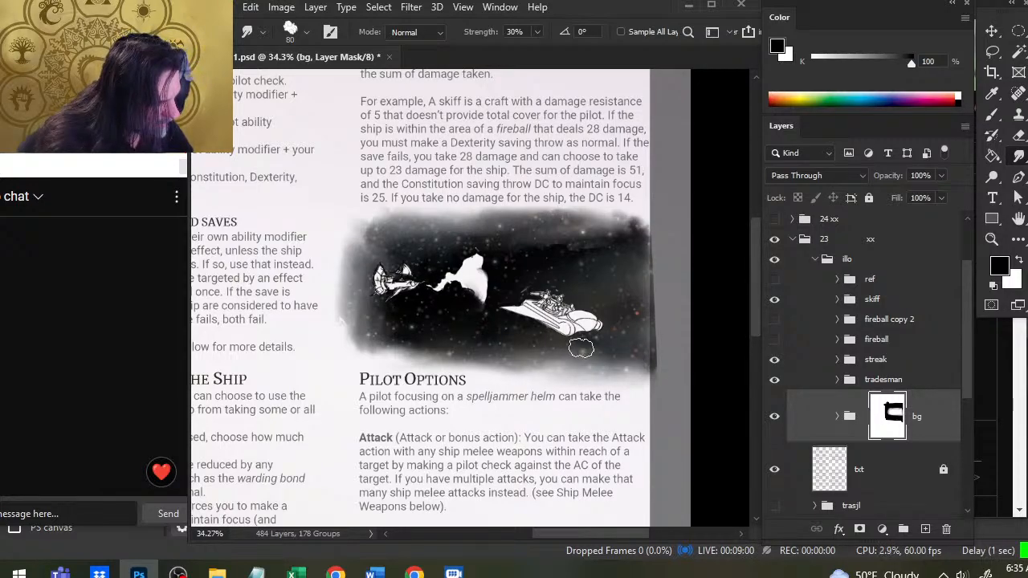
pyautogui.moveTo(581, 348)
pyautogui.mouseDown()
pyautogui.moveTo(514, 371)
pyautogui.moveTo(599, 372)
pyautogui.moveTo(417, 359)
pyautogui.moveTo(498, 353)
pyautogui.moveTo(375, 335)
pyautogui.moveTo(486, 354)
pyautogui.moveTo(468, 367)
pyautogui.mouseUp()
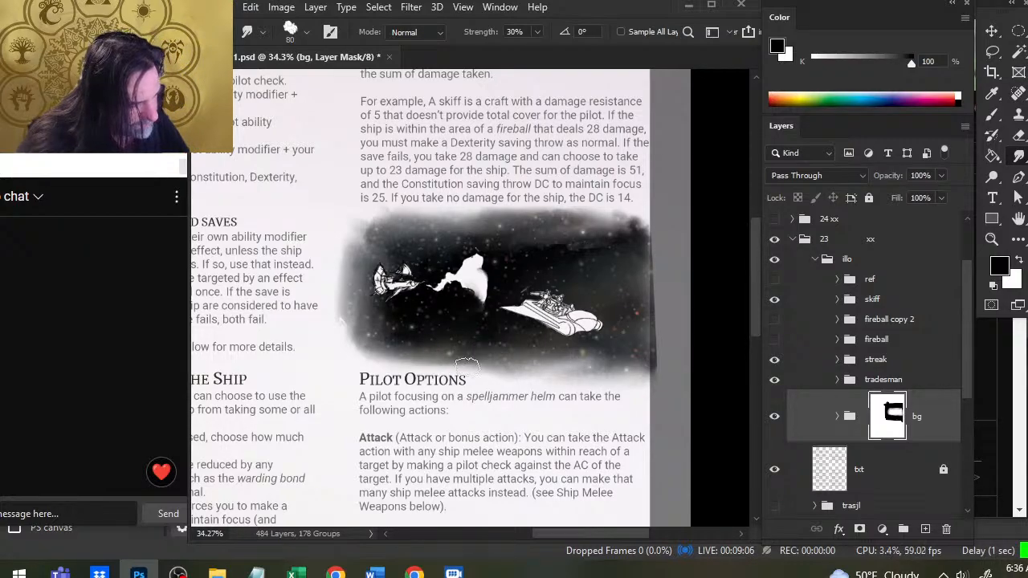
pyautogui.moveTo(388, 375)
pyautogui.mouseDown()
pyautogui.moveTo(496, 359)
pyautogui.moveTo(397, 358)
pyautogui.moveTo(466, 354)
pyautogui.moveTo(361, 379)
pyautogui.moveTo(478, 363)
pyautogui.moveTo(430, 344)
pyautogui.moveTo(481, 342)
pyautogui.moveTo(428, 290)
pyautogui.moveTo(385, 271)
pyautogui.moveTo(421, 367)
pyautogui.moveTo(397, 351)
pyautogui.moveTo(338, 367)
pyautogui.moveTo(344, 345)
pyautogui.mouseUp()
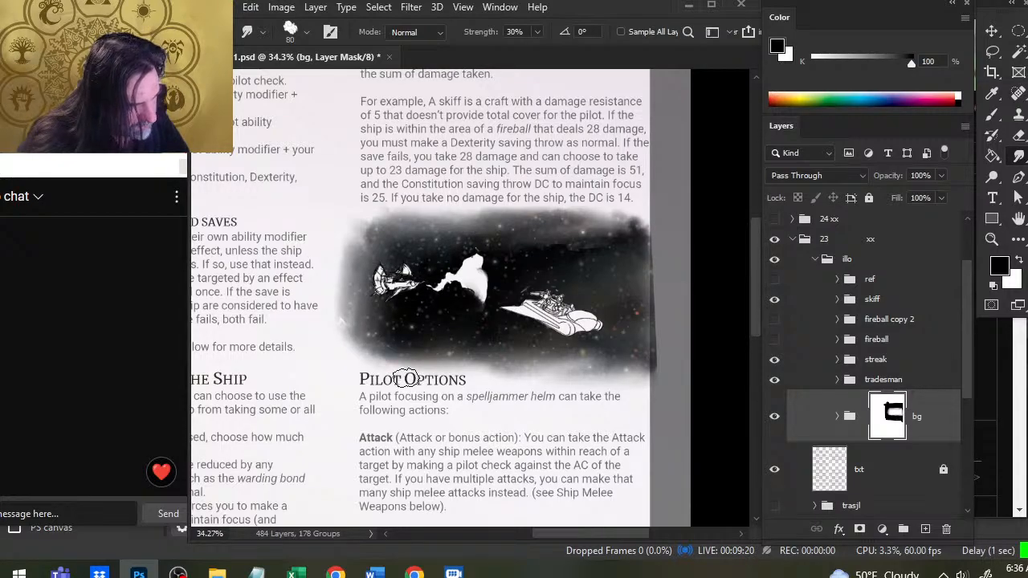
pyautogui.moveTo(406, 378)
pyautogui.mouseDown()
pyautogui.moveTo(431, 360)
pyautogui.moveTo(449, 366)
pyautogui.moveTo(381, 375)
pyautogui.moveTo(472, 375)
pyautogui.moveTo(494, 366)
pyautogui.moveTo(454, 370)
pyautogui.moveTo(543, 354)
pyautogui.moveTo(538, 372)
pyautogui.moveTo(510, 372)
pyautogui.moveTo(531, 357)
pyautogui.moveTo(551, 368)
pyautogui.moveTo(486, 372)
pyautogui.moveTo(546, 376)
pyautogui.moveTo(522, 366)
pyautogui.moveTo(440, 371)
pyautogui.moveTo(529, 389)
pyautogui.moveTo(488, 357)
pyautogui.moveTo(434, 355)
pyautogui.moveTo(490, 378)
pyautogui.moveTo(423, 386)
pyautogui.moveTo(528, 388)
pyautogui.moveTo(523, 353)
pyautogui.moveTo(547, 368)
pyautogui.moveTo(585, 351)
pyautogui.moveTo(540, 331)
pyautogui.moveTo(606, 346)
pyautogui.moveTo(623, 333)
pyautogui.moveTo(589, 270)
pyautogui.moveTo(606, 346)
pyautogui.moveTo(557, 374)
pyautogui.moveTo(544, 337)
pyautogui.moveTo(501, 324)
pyautogui.moveTo(525, 329)
pyautogui.moveTo(527, 319)
pyautogui.moveTo(498, 322)
pyautogui.moveTo(528, 331)
pyautogui.mouseUp()
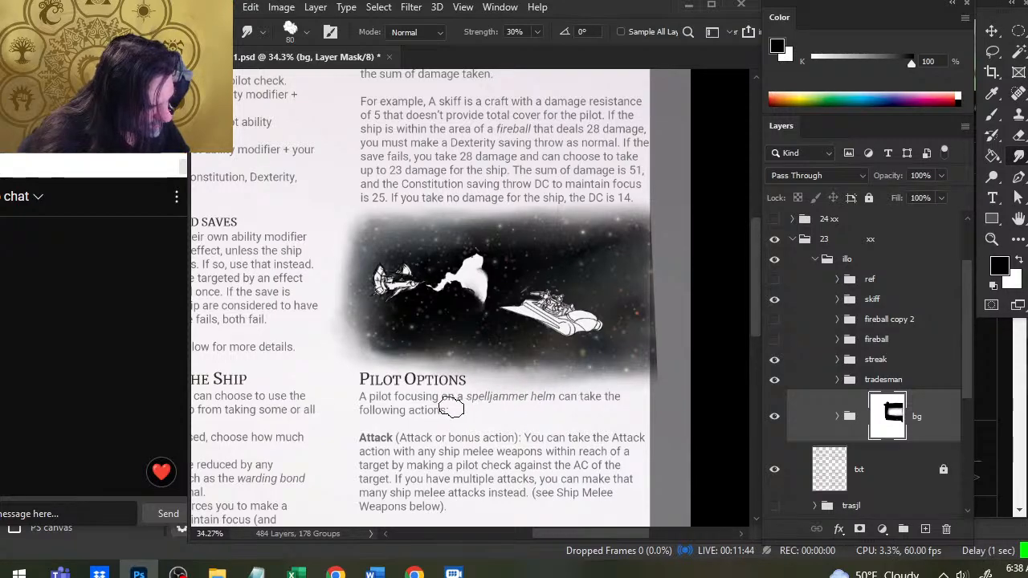
pyautogui.press('b')
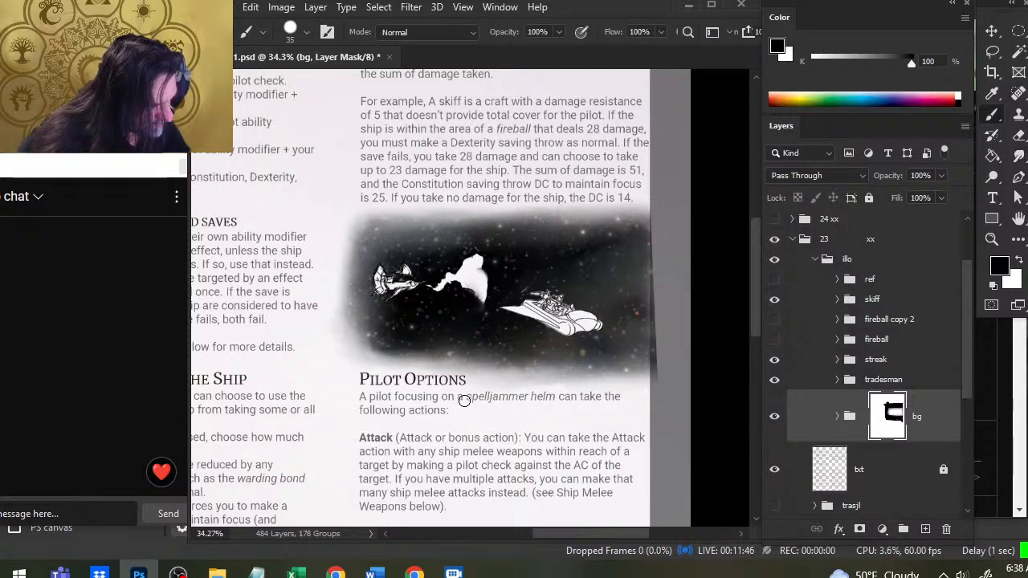
# - Refine the bg mask along the starfield's lower edge, alternating a 35 px black brush with an 80 px Smudge at 30% strength
pyautogui.press('r')
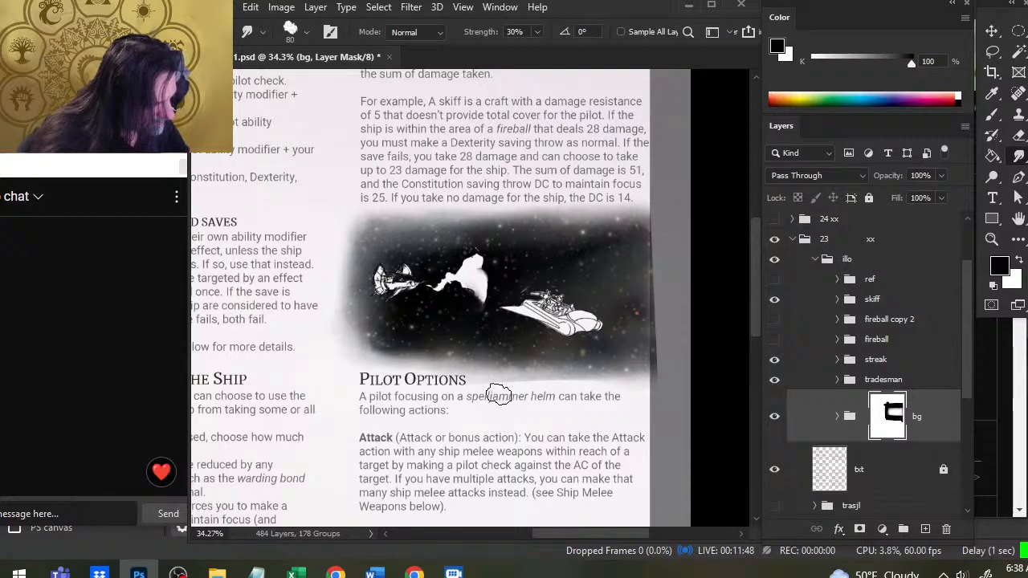
pyautogui.press('b')
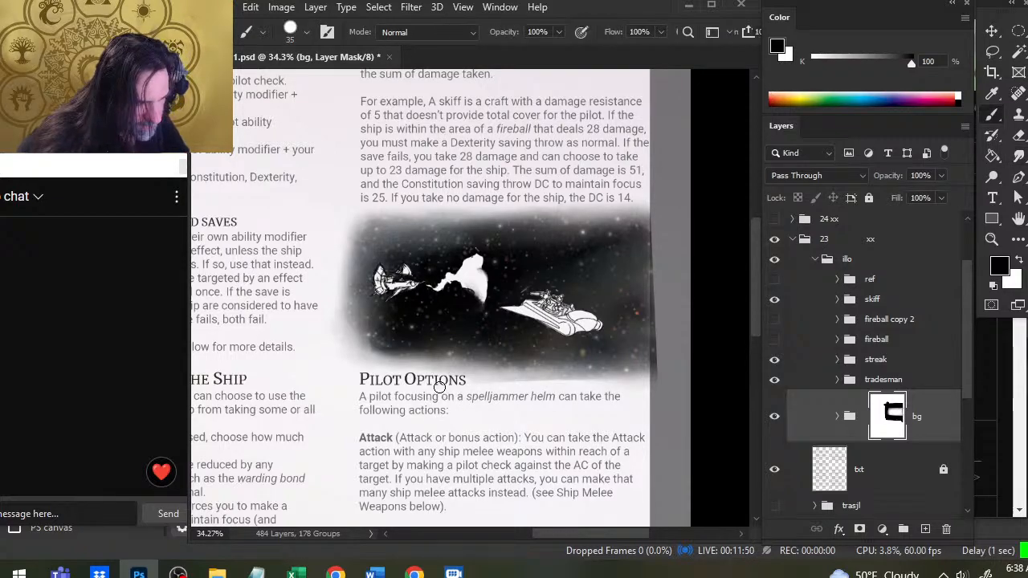
pyautogui.press('r')
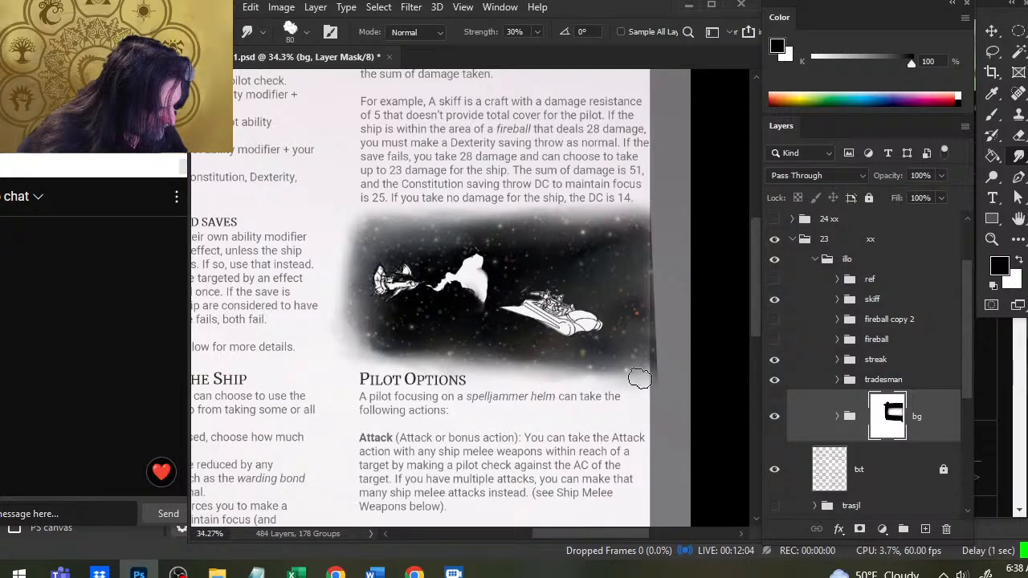
pyautogui.press('b')
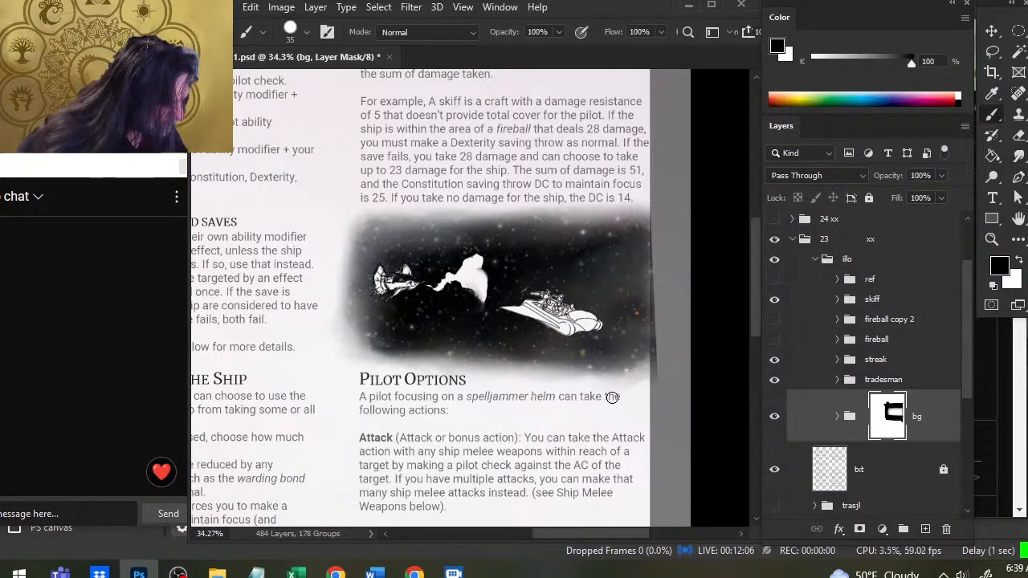
pyautogui.moveTo(633, 382)
pyautogui.mouseDown()
pyautogui.moveTo(658, 356)
pyautogui.moveTo(652, 368)
pyautogui.mouseUp()
pyautogui.press('r')
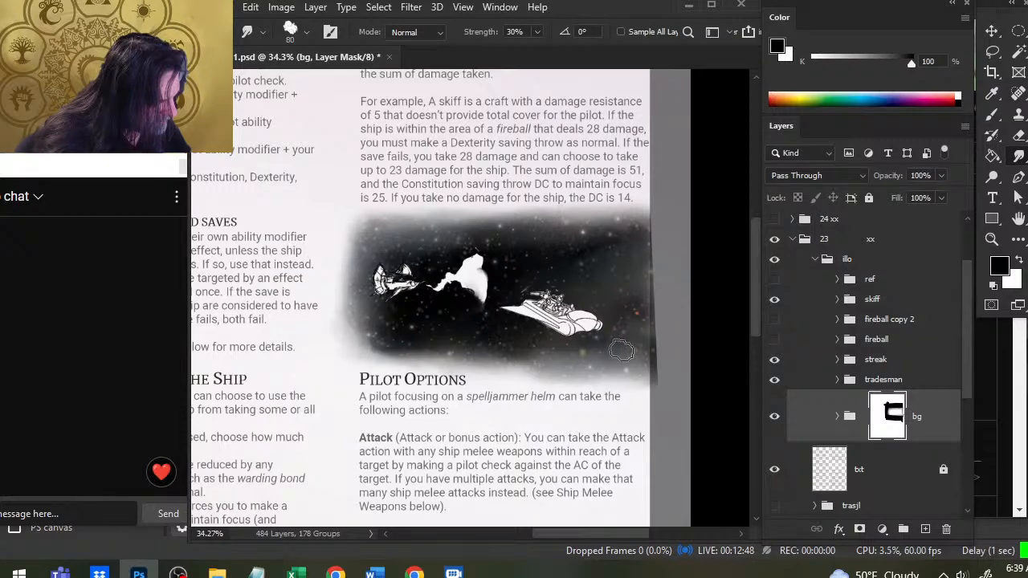
# - Paint and smudge the bg mask down the starfield's right edge to trim the sliver overhanging the page's text area
pyautogui.press('b')
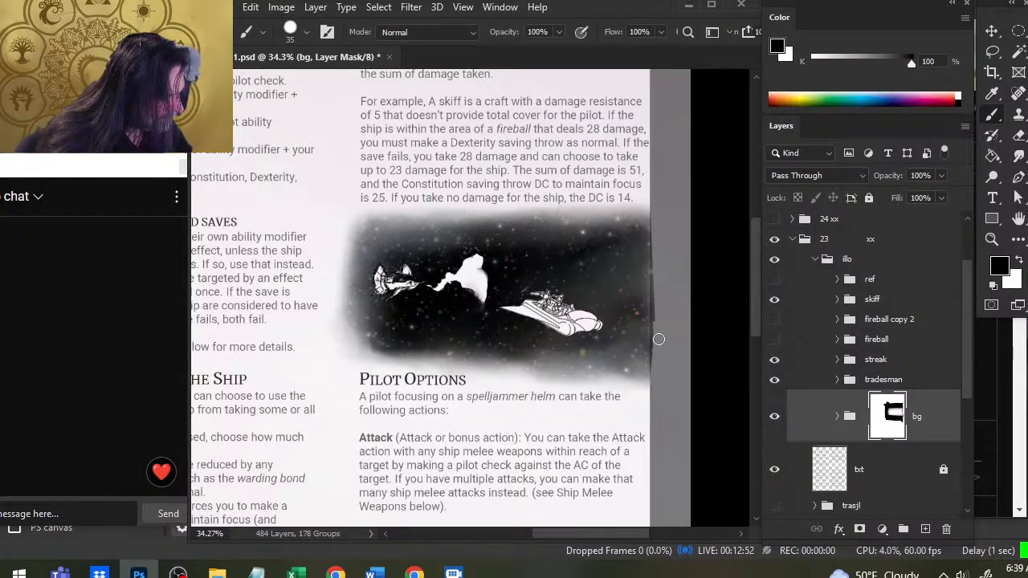
pyautogui.moveTo(659, 333)
pyautogui.mouseDown()
pyautogui.moveTo(661, 370)
pyautogui.moveTo(654, 298)
pyautogui.moveTo(675, 368)
pyautogui.moveTo(643, 294)
pyautogui.moveTo(651, 369)
pyautogui.mouseUp()
pyautogui.press('r')
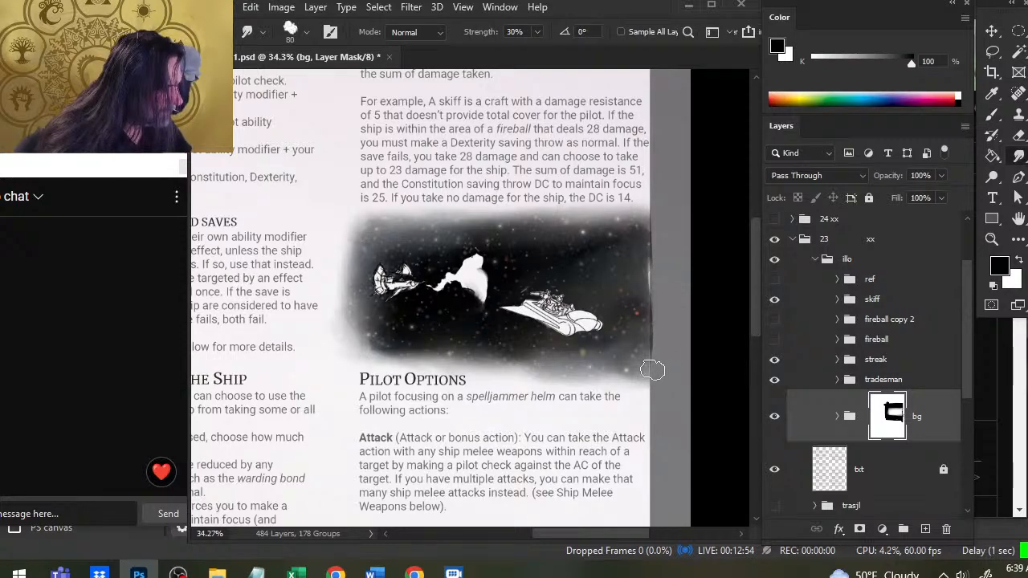
pyautogui.press('b')
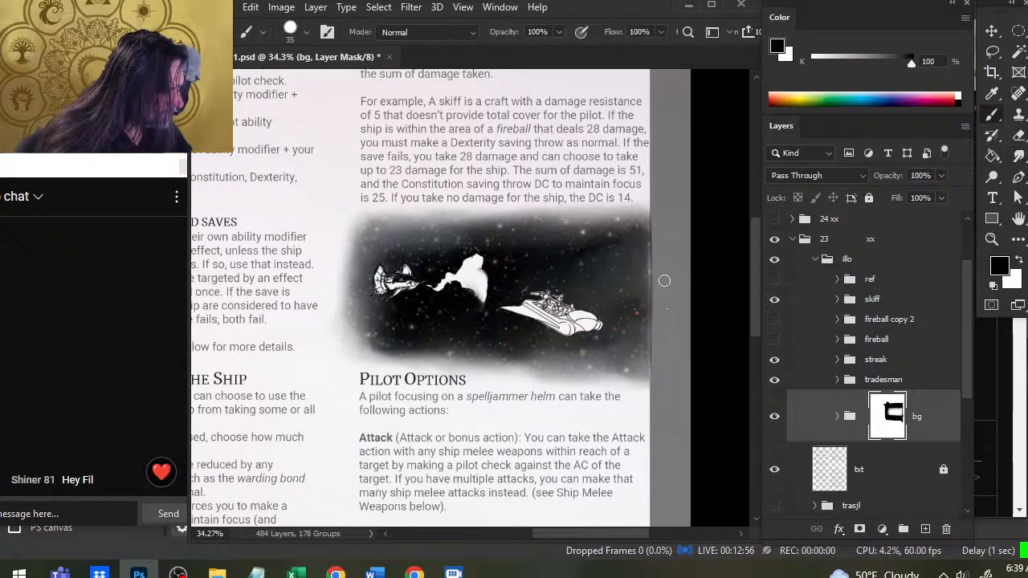
pyautogui.press('r')
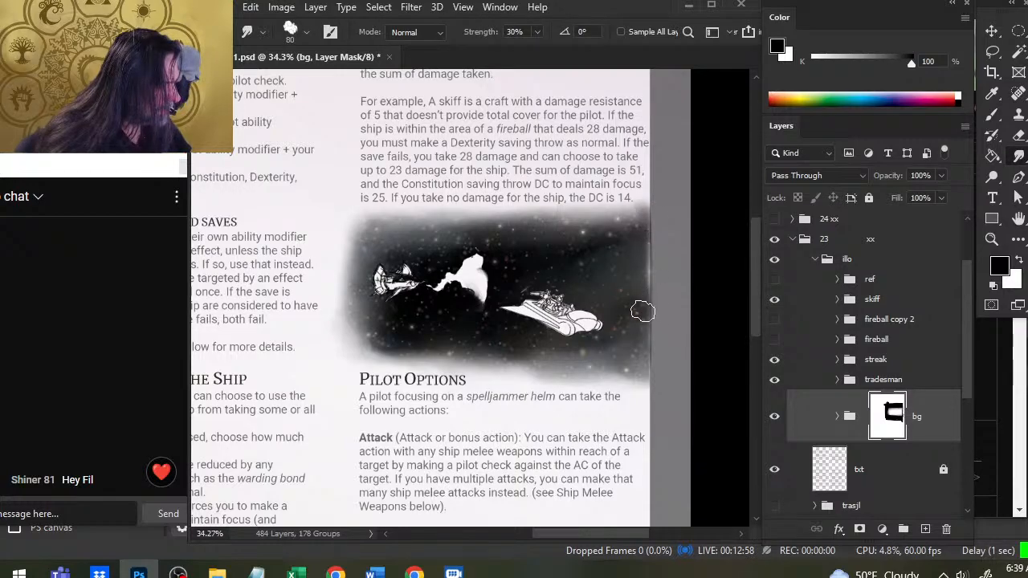
pyautogui.press('b')
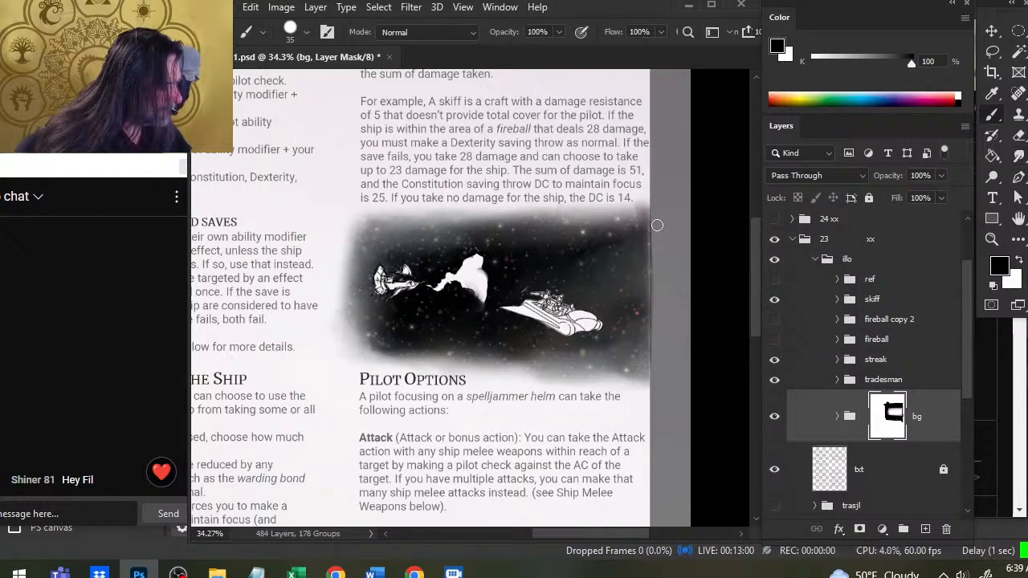
pyautogui.press('r')
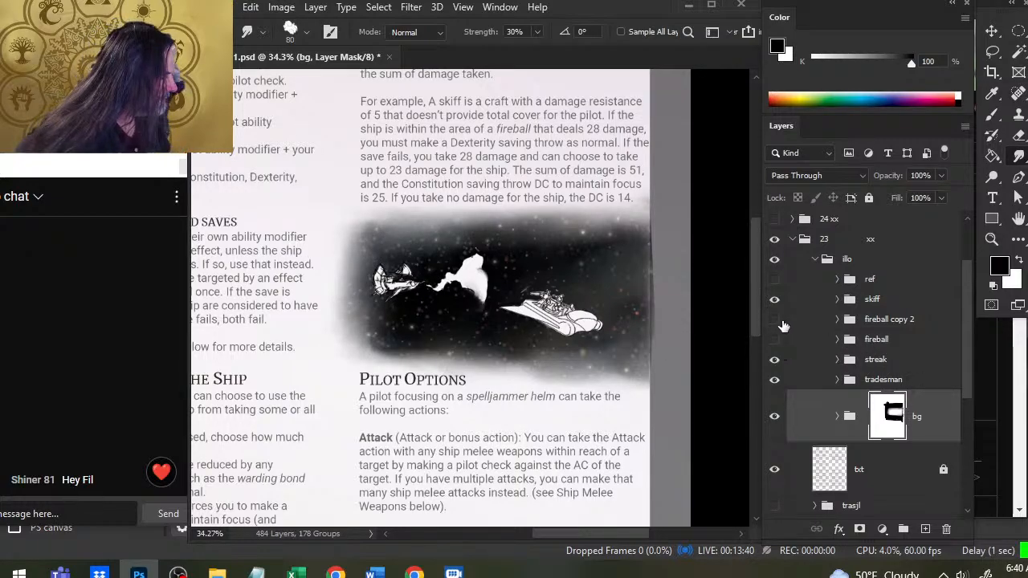
# - Show the fireball copy 2 group and blend the bg mask around the starfield's lower-right corner beneath the fireball with Brush and Smudge
pyautogui.click(774, 338)
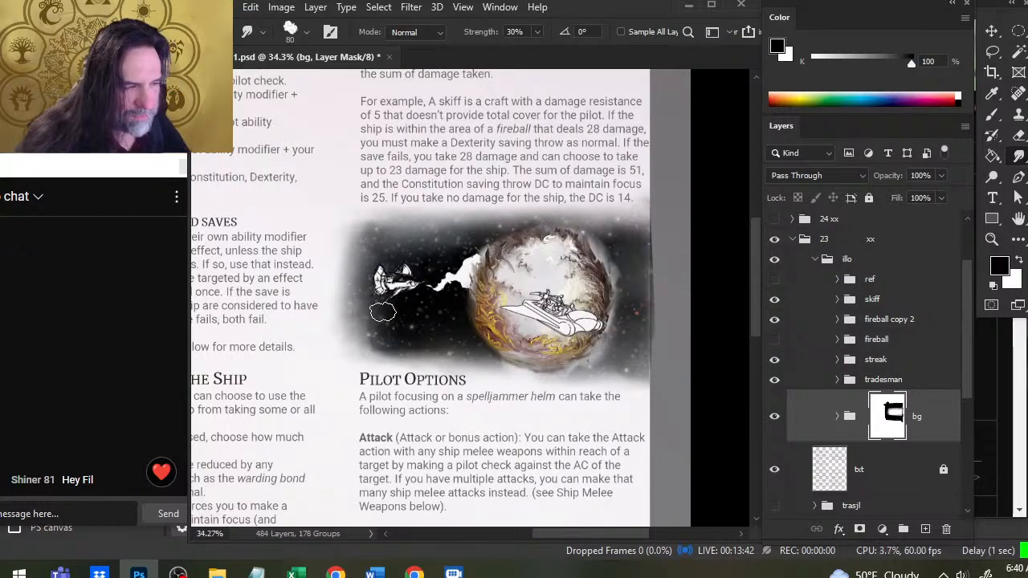
pyautogui.press('shift')
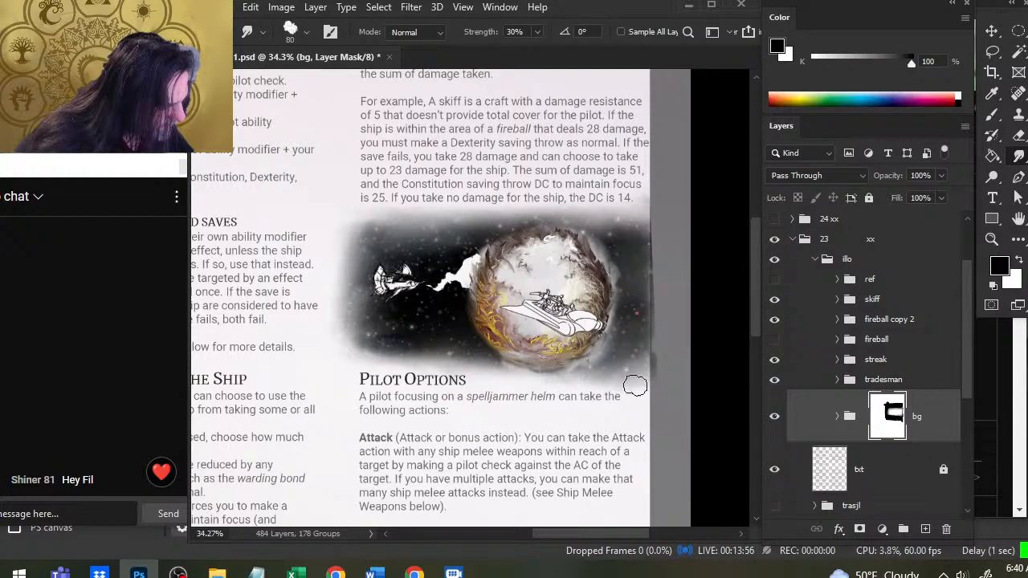
pyautogui.press('b')
pyautogui.moveTo(609, 392); pyautogui.dragTo(630, 388)
pyautogui.press('r')
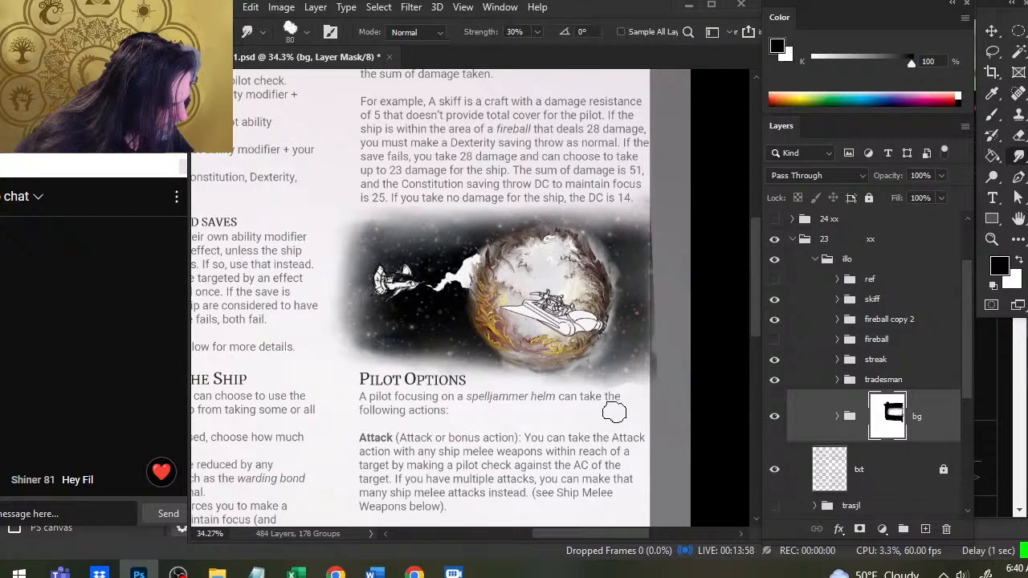
pyautogui.press('b')
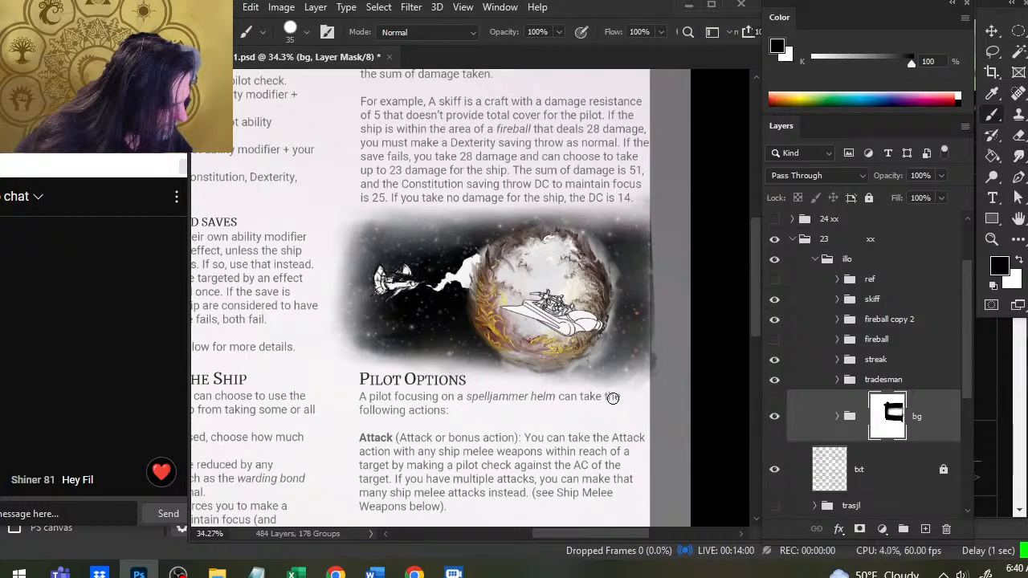
pyautogui.press('r')
pyautogui.moveTo(639, 385)
pyautogui.mouseDown()
pyautogui.moveTo(575, 382)
pyautogui.moveTo(654, 323)
pyautogui.moveTo(596, 387)
pyautogui.moveTo(664, 332)
pyautogui.moveTo(597, 390)
pyautogui.moveTo(570, 385)
pyautogui.moveTo(661, 343)
pyautogui.mouseUp()
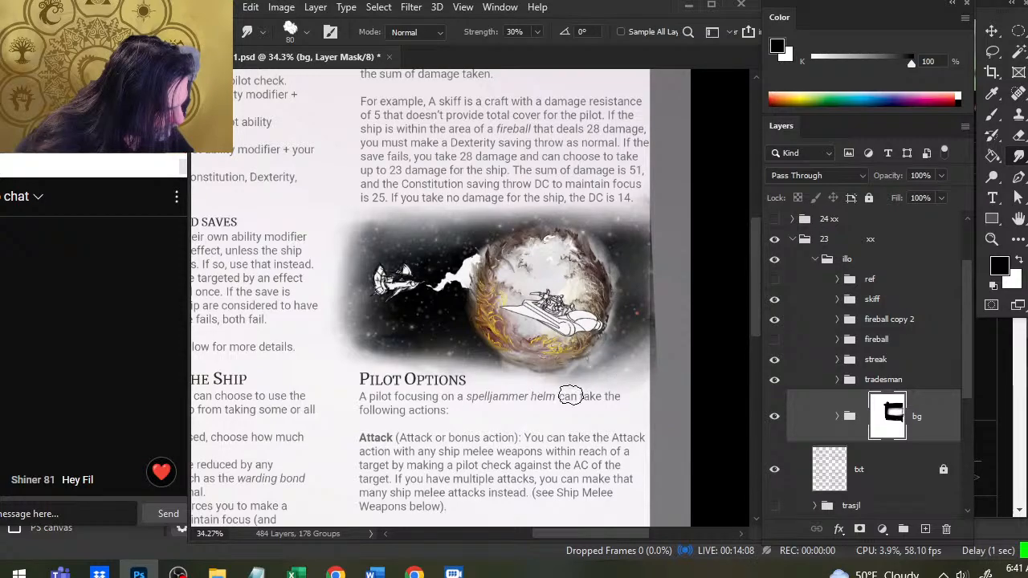
pyautogui.moveTo(570, 395)
pyautogui.mouseDown()
pyautogui.moveTo(634, 370)
pyautogui.moveTo(584, 378)
pyautogui.mouseUp()
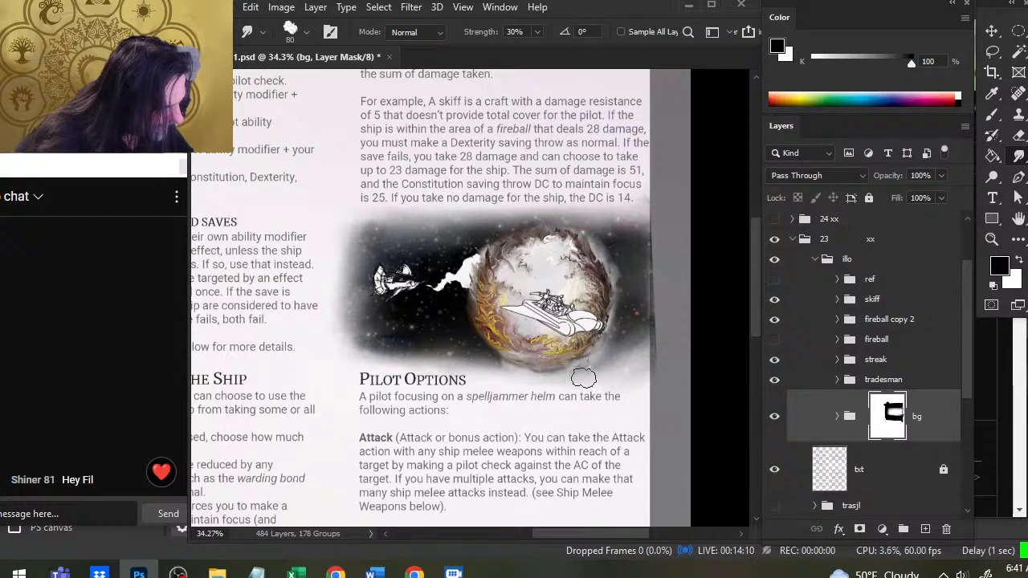
# - Examine the full page 23 layout with its fireball illustration, and the Pilot Role and Pilot Checks text up close
pyautogui.press('z')
pyautogui.moveTo(459, 378); pyautogui.dragTo(404, 361)
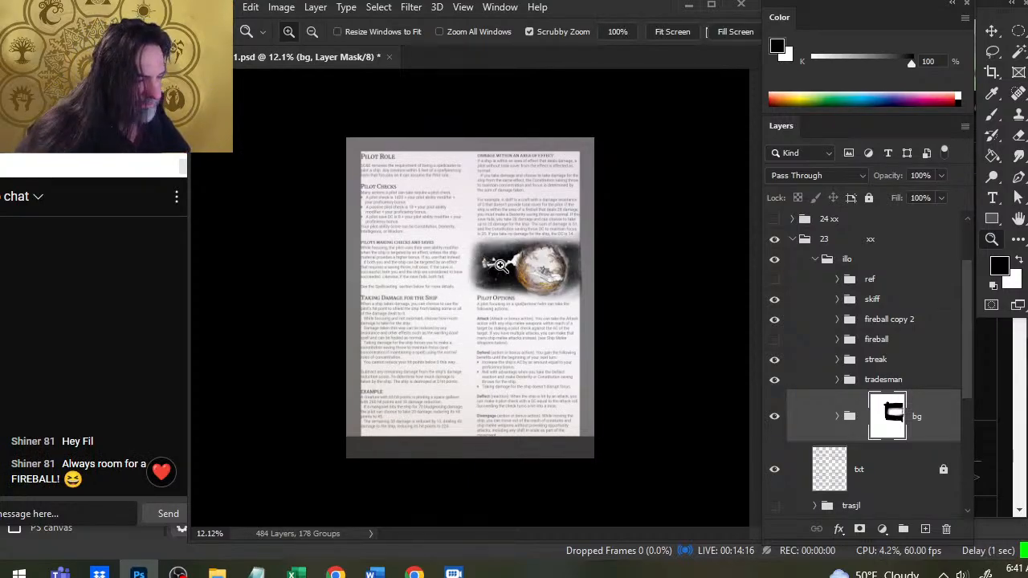
pyautogui.click(488, 267)
pyautogui.moveTo(490, 282)
pyautogui.mouseDown()
pyautogui.moveTo(474, 300)
pyautogui.moveTo(475, 246)
pyautogui.mouseUp()
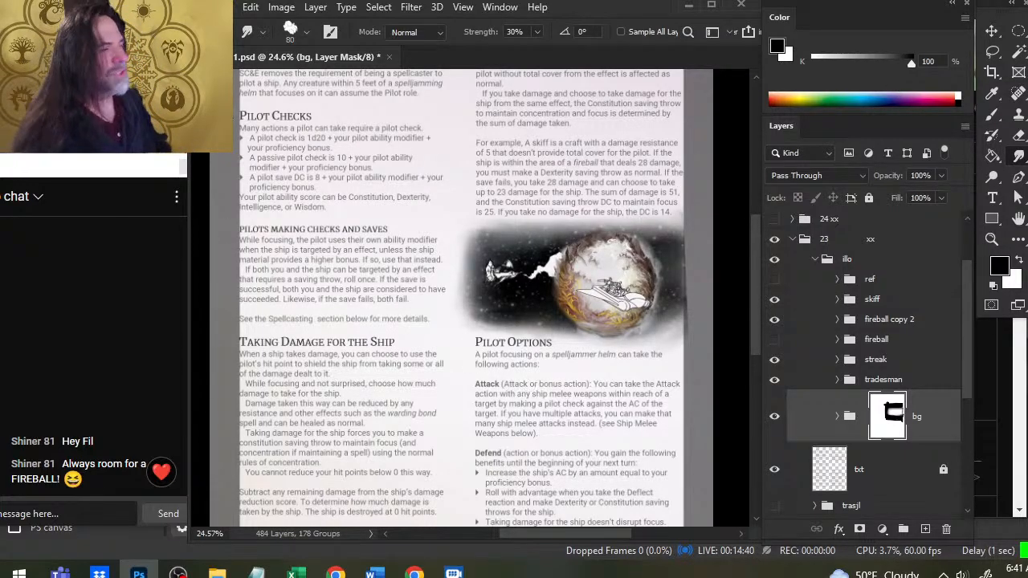
pyautogui.moveTo(317, 116); pyautogui.dragTo(324, 201)
pyautogui.press('z')
pyautogui.moveTo(299, 158); pyautogui.dragTo(355, 178)
pyautogui.moveTo(335, 236); pyautogui.dragTo(387, 243)
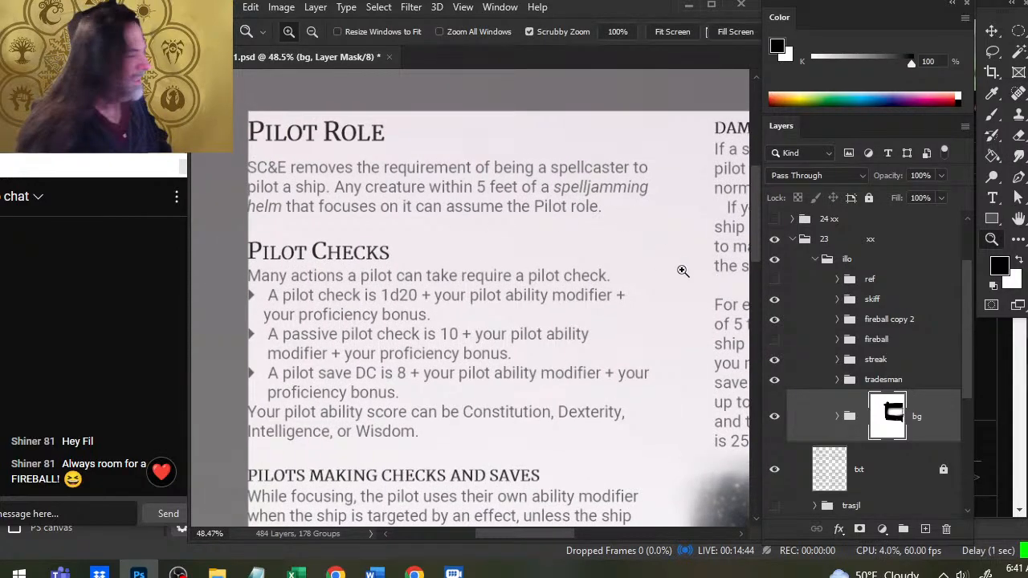
# - Hide the page 23 group and show the 22 xx page group
pyautogui.scroll(1, 808, 280)
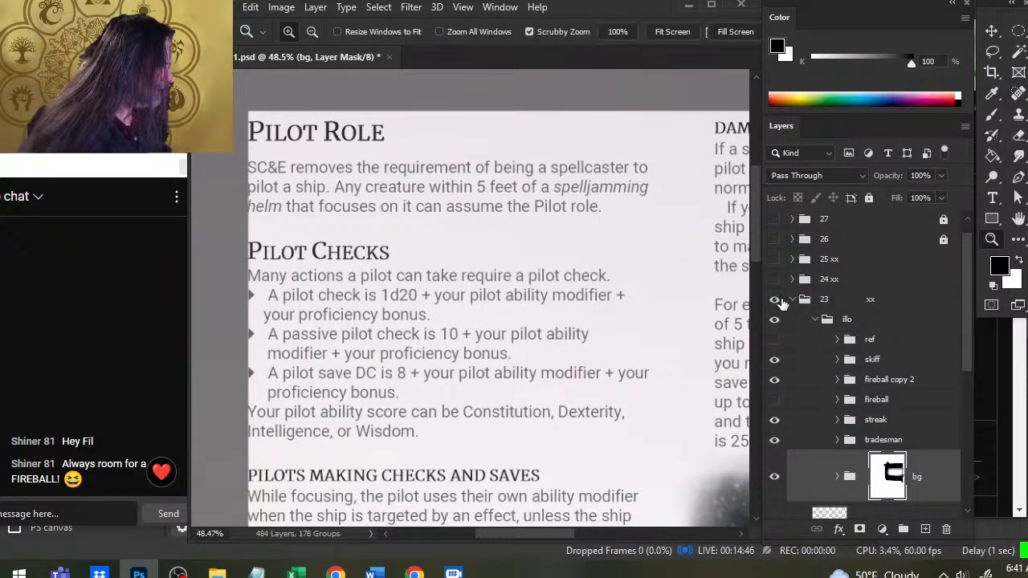
pyautogui.click(776, 301)
pyautogui.click(787, 301)
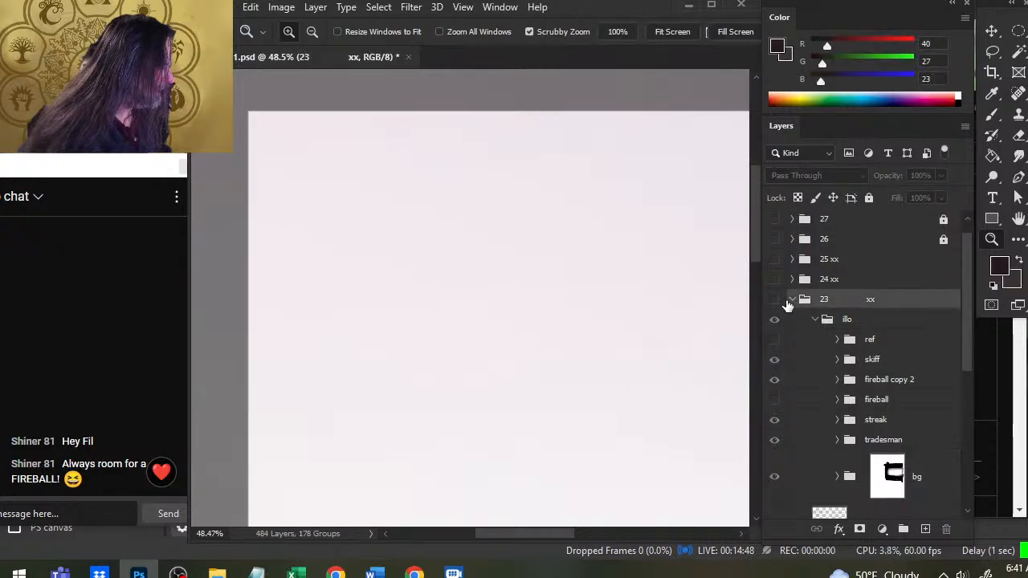
pyautogui.scroll(-4, 787, 306)
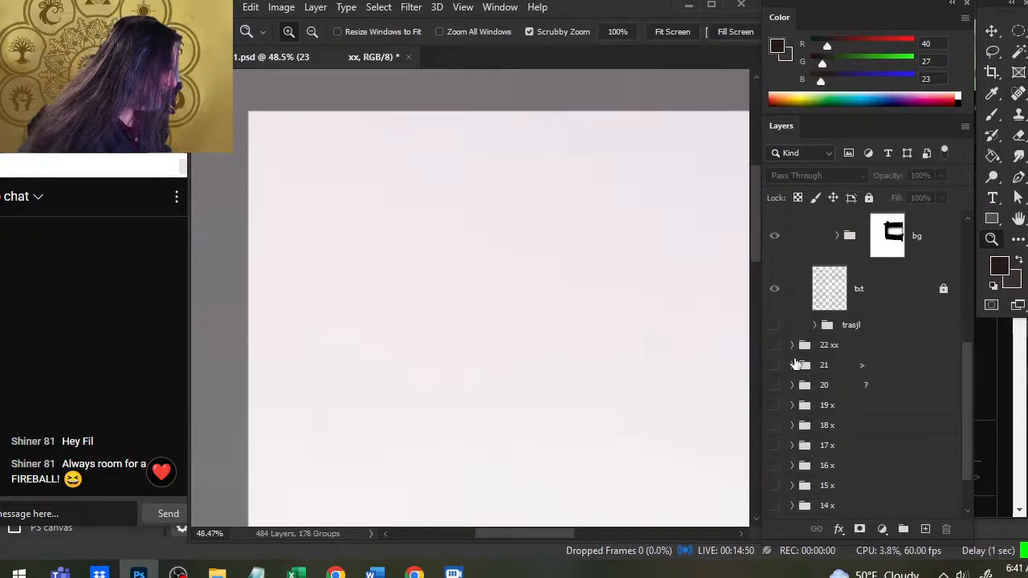
pyautogui.click(774, 345)
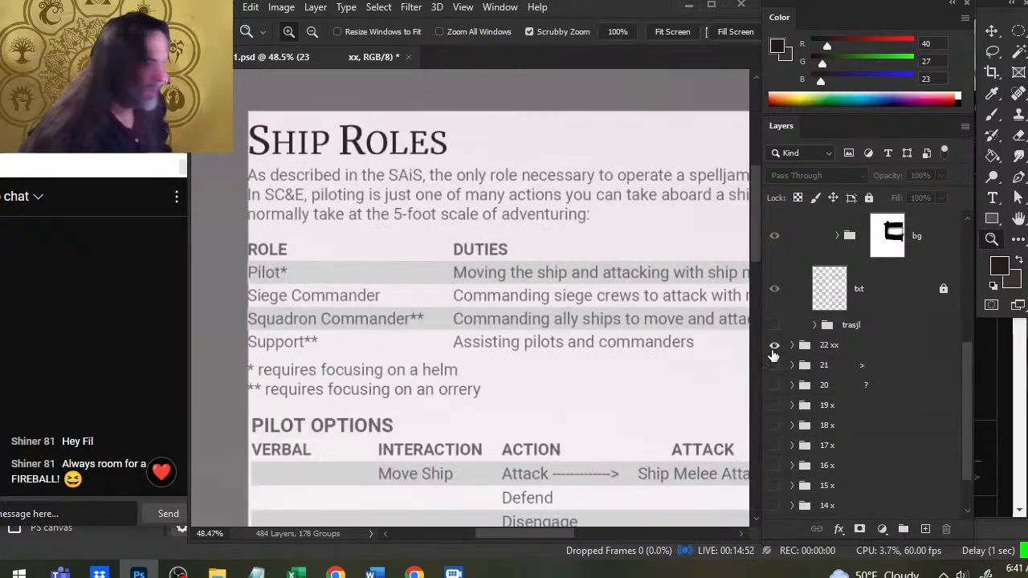
# - Read page 22's Ship Roles introduction, the role and duties table with its footnotes, and the Pilot Options table
pyautogui.moveTo(515, 306); pyautogui.dragTo(513, 281)
pyautogui.moveTo(303, 288); pyautogui.dragTo(319, 243)
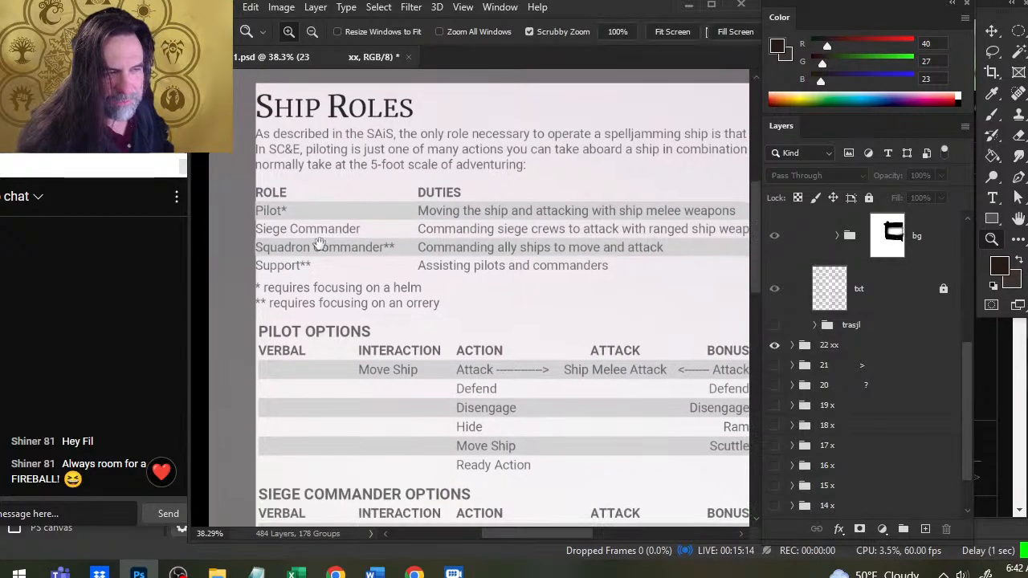
pyautogui.moveTo(459, 252); pyautogui.dragTo(360, 266)
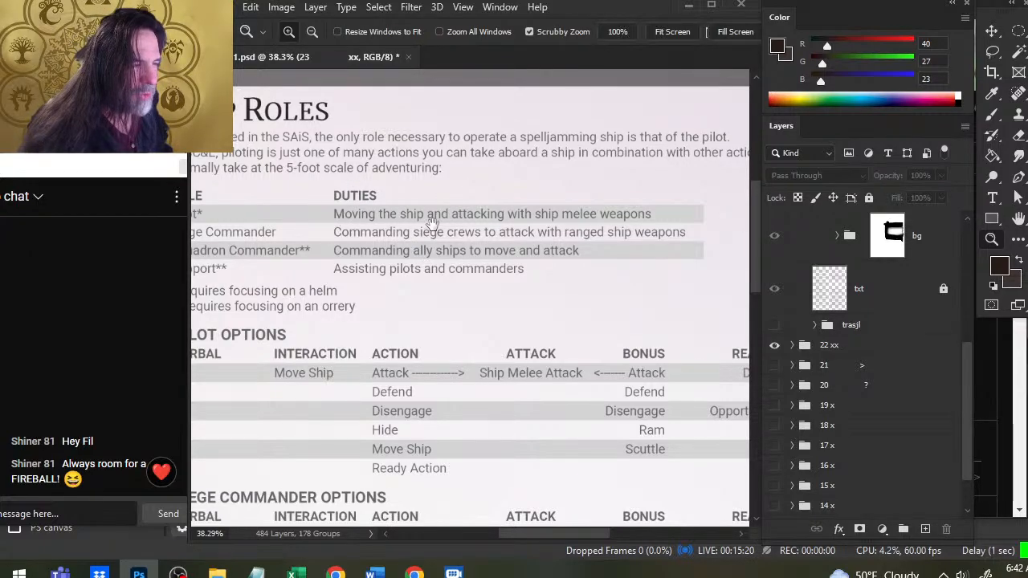
pyautogui.moveTo(418, 277); pyautogui.dragTo(486, 303)
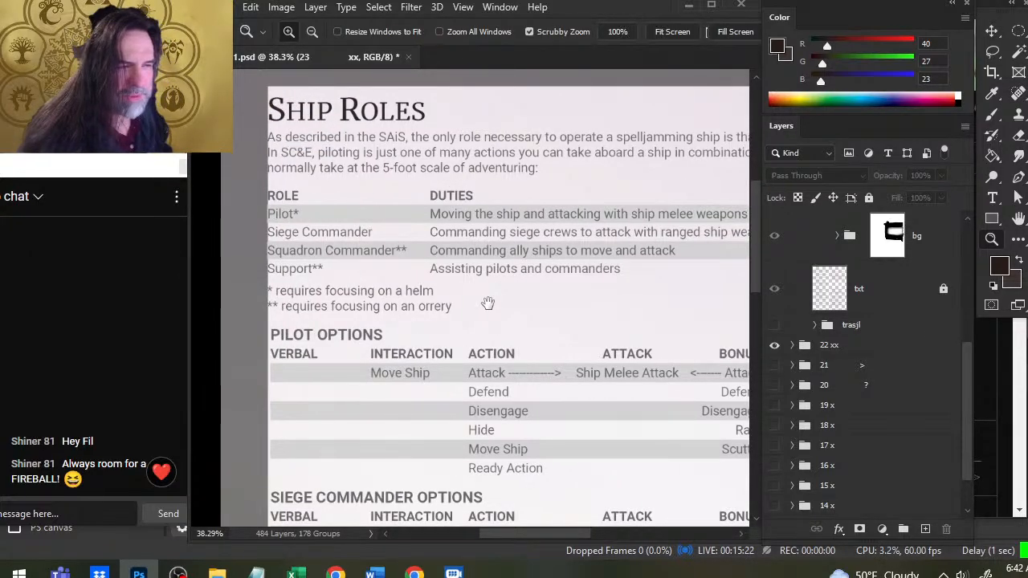
pyautogui.moveTo(567, 339); pyautogui.dragTo(482, 305)
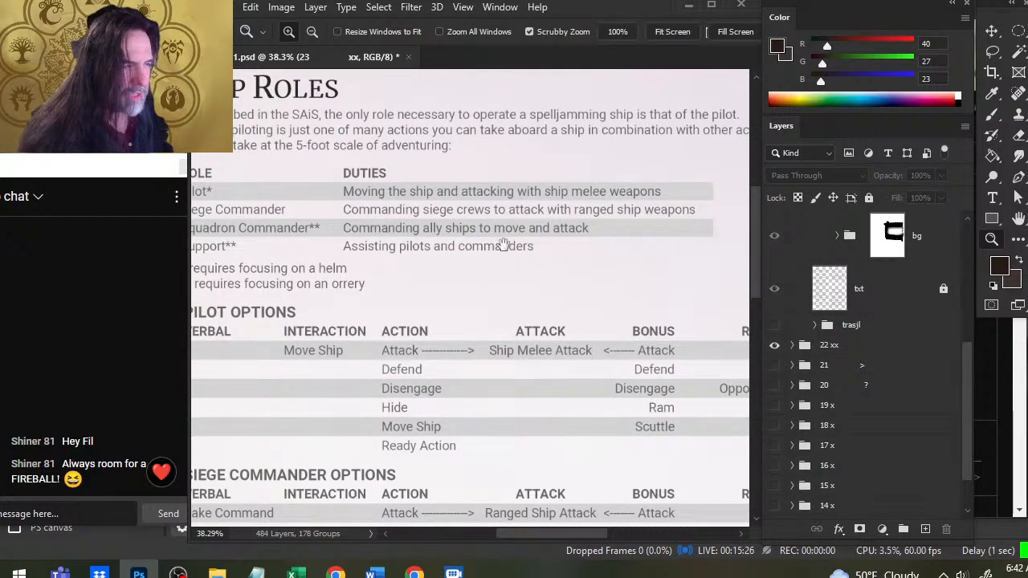
pyautogui.moveTo(427, 300); pyautogui.dragTo(455, 294)
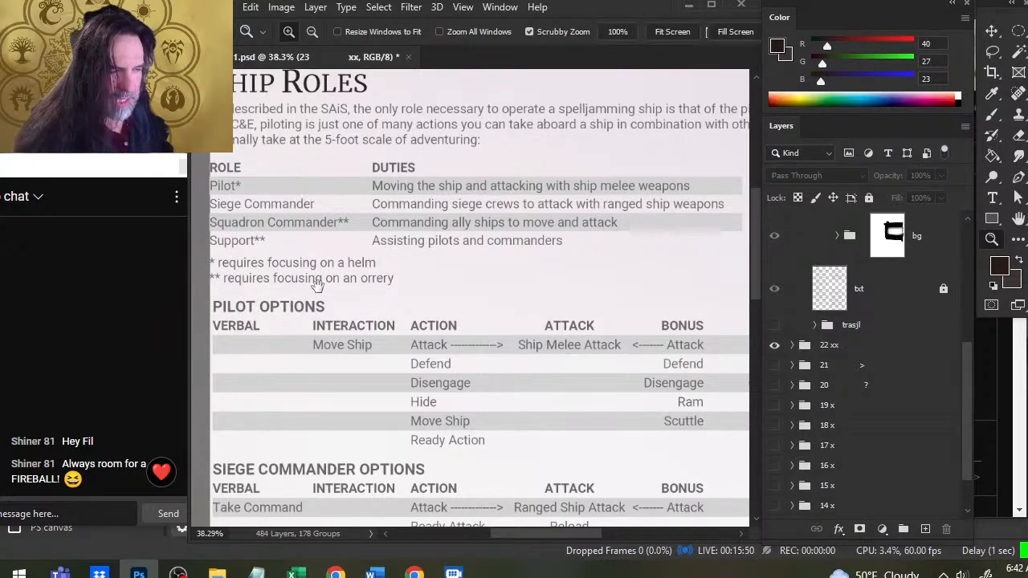
pyautogui.moveTo(471, 371); pyautogui.dragTo(472, 344)
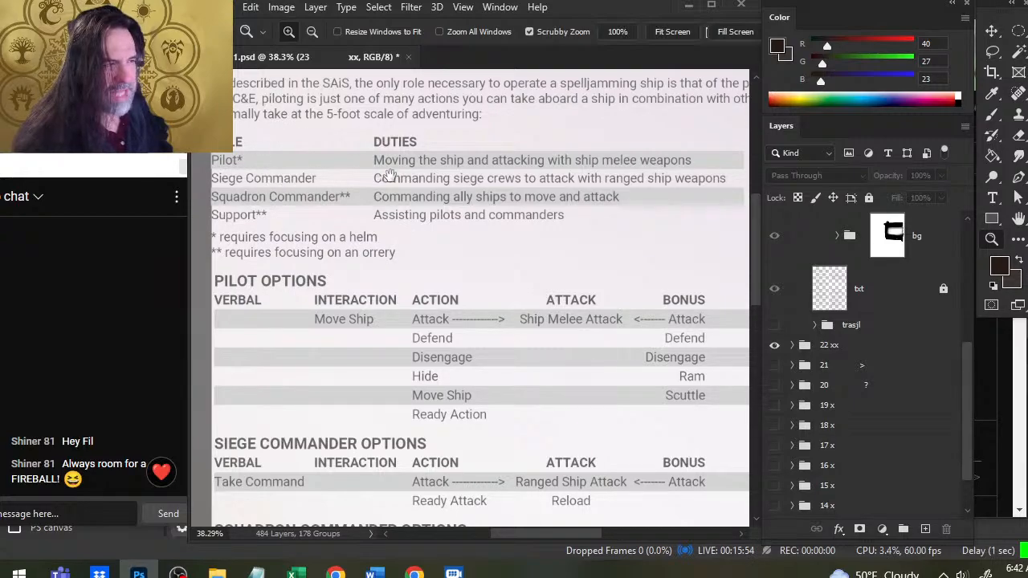
# - Examine the Siege Commander, Squadron Commander and Support Options tables on page 22, comparing them with the Pilot Options
pyautogui.moveTo(319, 367); pyautogui.dragTo(319, 244)
pyautogui.moveTo(382, 430); pyautogui.dragTo(425, 359)
pyautogui.moveTo(414, 427); pyautogui.dragTo(439, 385)
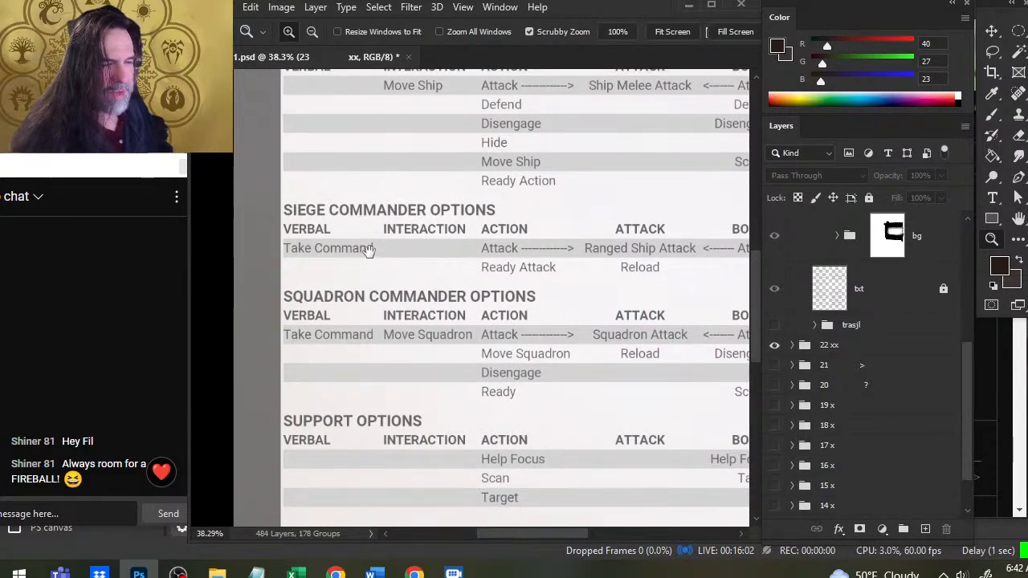
pyautogui.moveTo(499, 210)
pyautogui.mouseDown()
pyautogui.moveTo(501, 346)
pyautogui.moveTo(489, 208)
pyautogui.mouseUp()
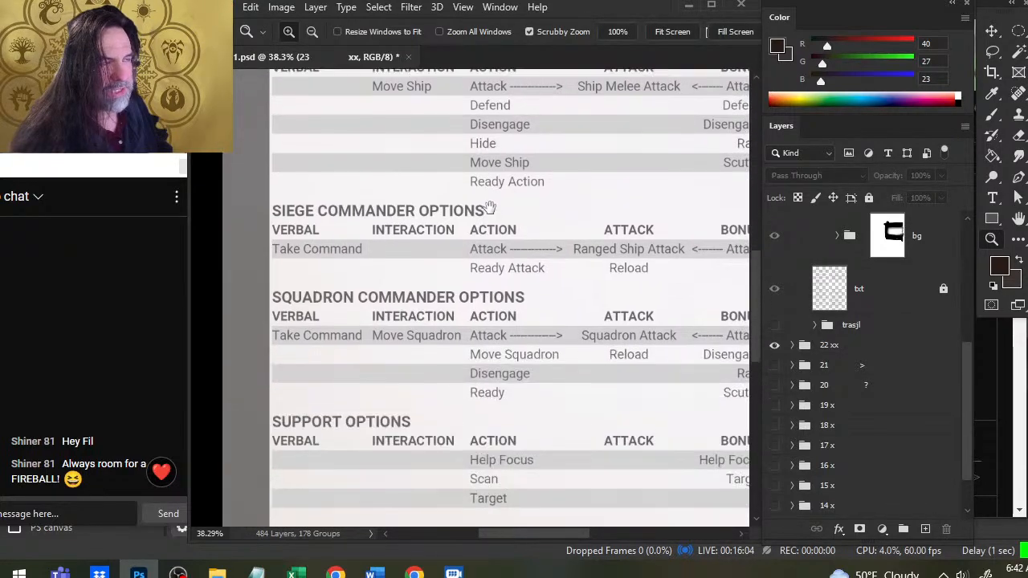
pyautogui.moveTo(339, 381); pyautogui.dragTo(361, 292)
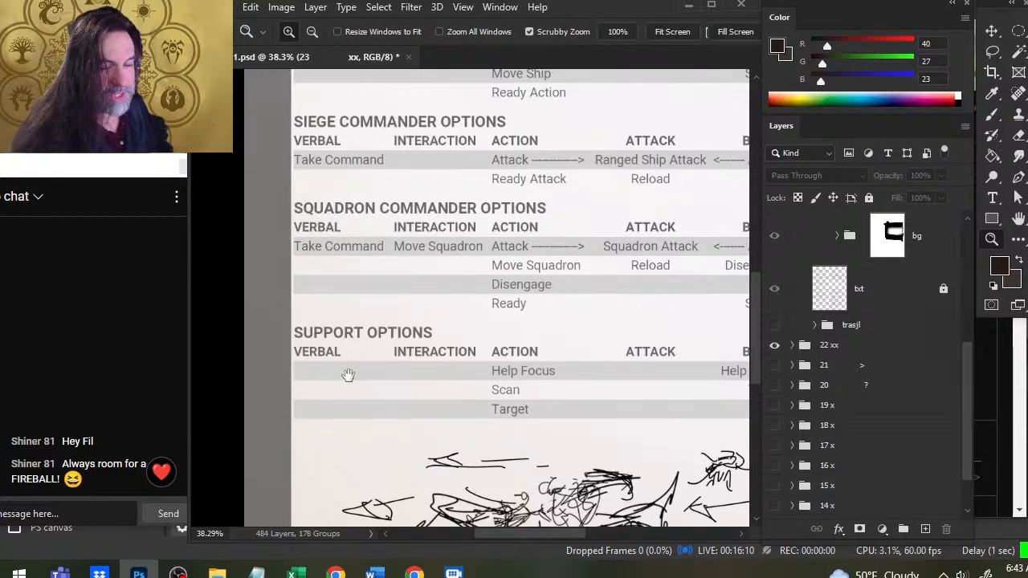
pyautogui.moveTo(447, 249); pyautogui.dragTo(413, 375)
pyautogui.moveTo(411, 209); pyautogui.dragTo(417, 271)
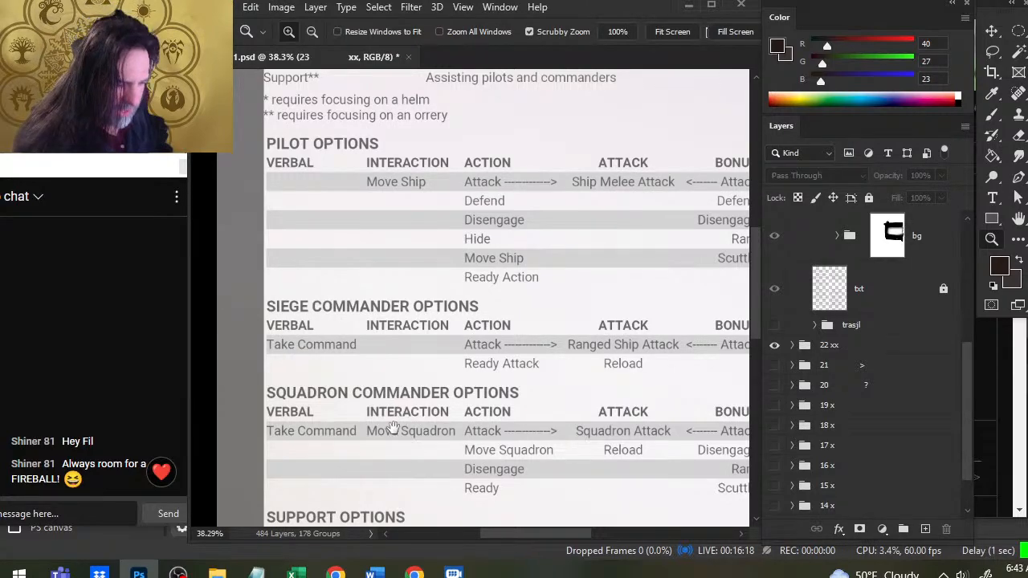
pyautogui.moveTo(455, 429); pyautogui.dragTo(451, 351)
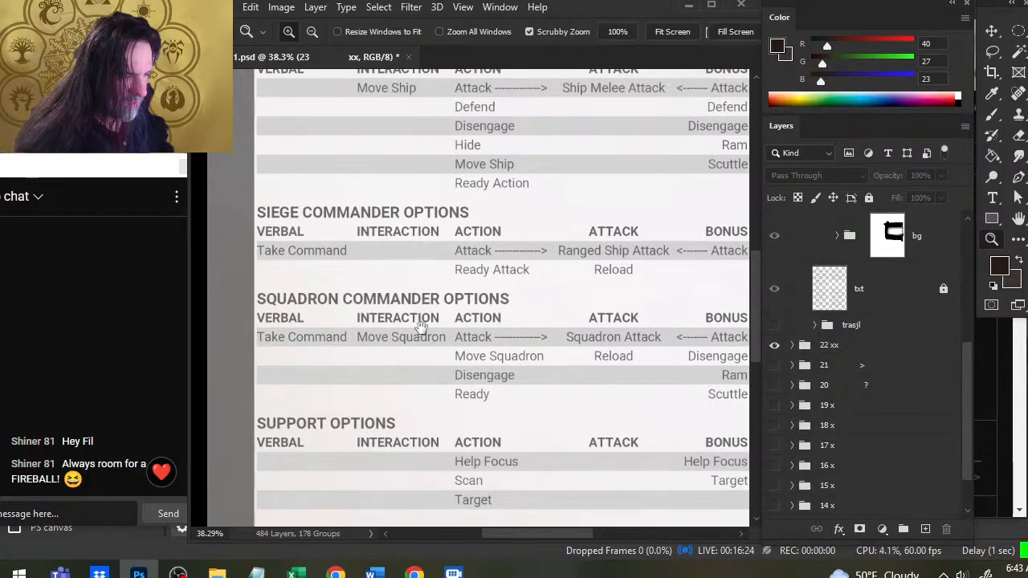
# - Examine the Squadron Commander and Support Options tables on page 22, checking their actions against the Pilot and Siege Commander Options
pyautogui.moveTo(506, 404); pyautogui.dragTo(515, 347)
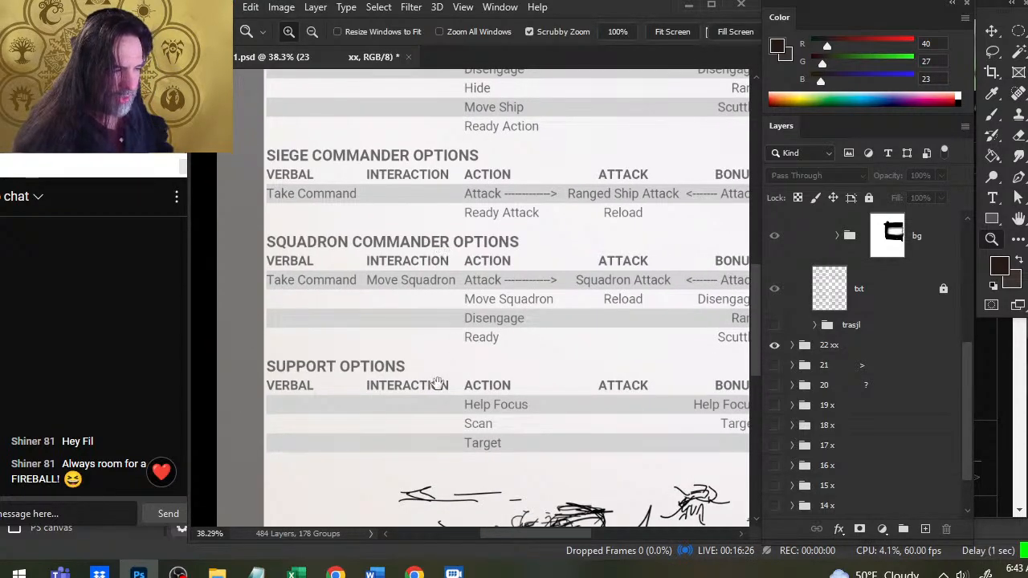
pyautogui.moveTo(480, 302); pyautogui.dragTo(456, 426)
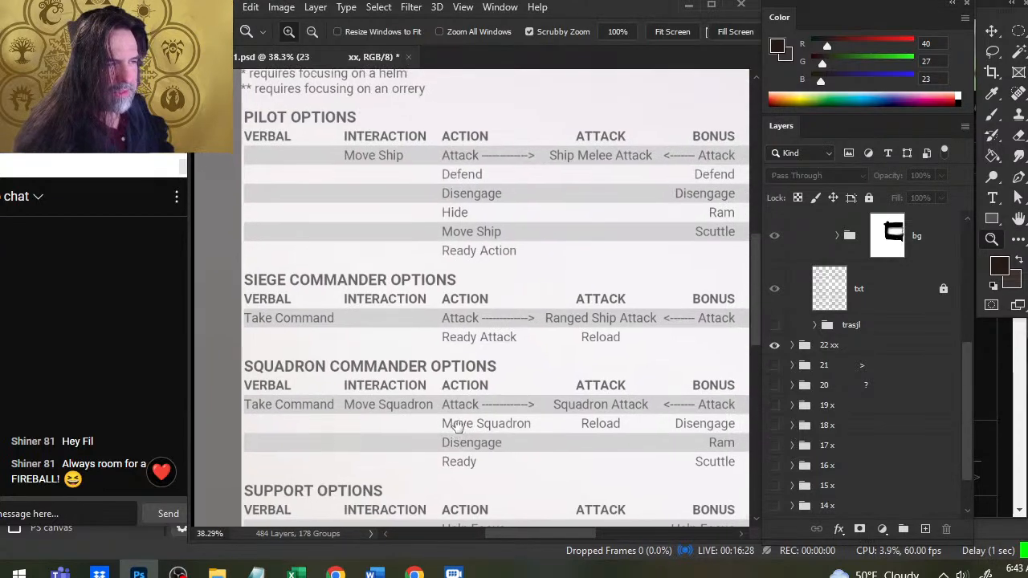
pyautogui.moveTo(517, 302); pyautogui.dragTo(487, 315)
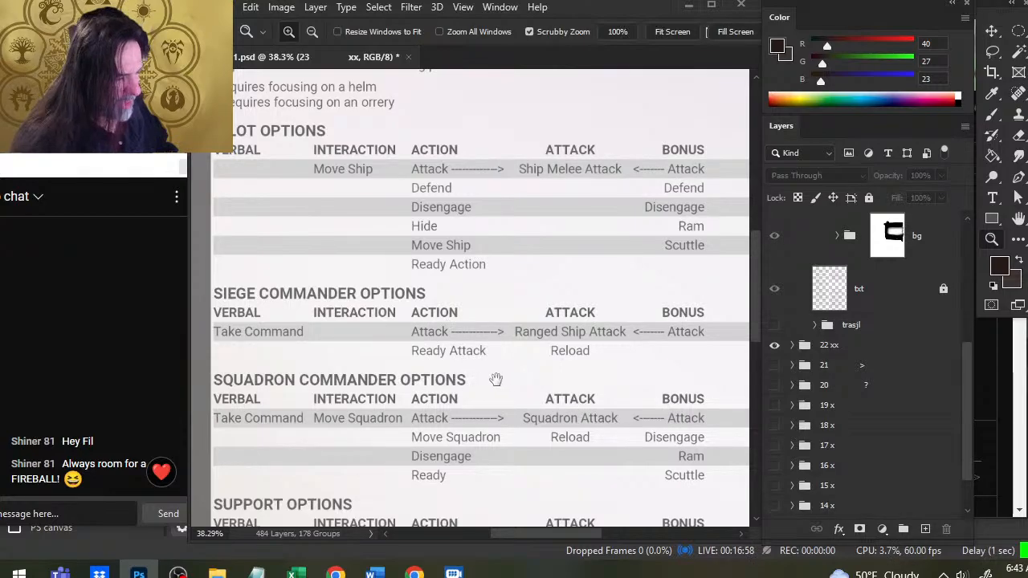
pyautogui.scroll(-3, 493, 372)
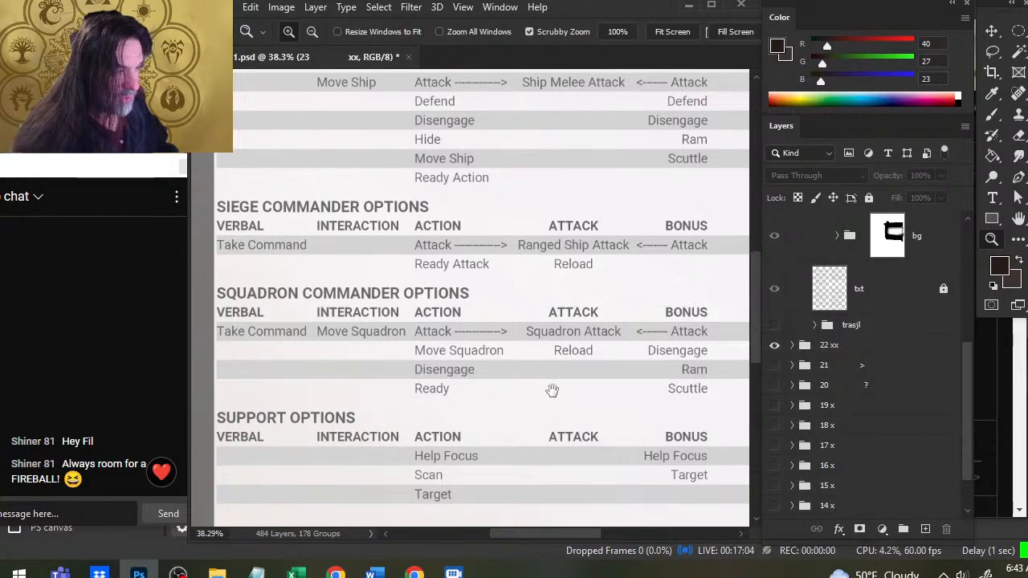
pyautogui.moveTo(563, 417); pyautogui.dragTo(568, 383)
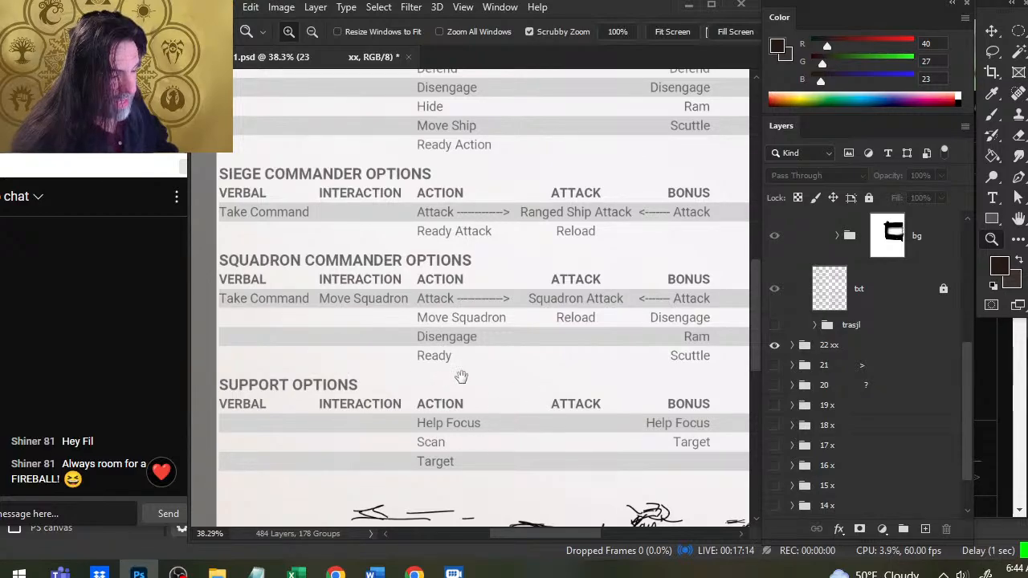
pyautogui.moveTo(461, 377); pyautogui.dragTo(462, 328)
pyautogui.moveTo(457, 237); pyautogui.dragTo(441, 214)
pyautogui.moveTo(495, 393); pyautogui.dragTo(484, 363)
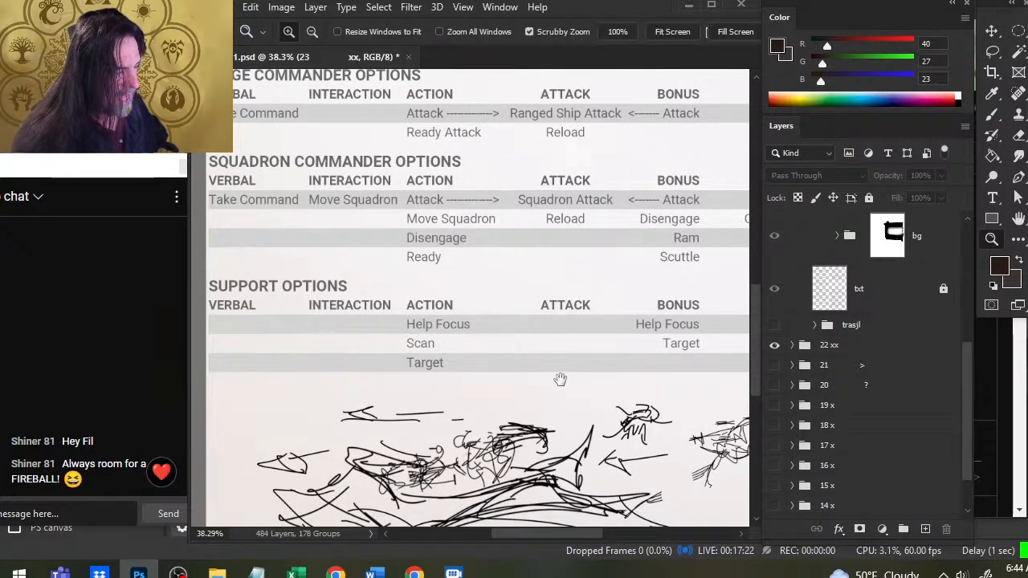
# - Compare the Action, Attack, Bonus and Reaction columns across page 22's Pilot, Siege Commander and Squadron Commander Options tables
pyautogui.moveTo(565, 313); pyautogui.dragTo(491, 363)
pyautogui.moveTo(491, 325); pyautogui.dragTo(436, 406)
pyautogui.moveTo(452, 347); pyautogui.dragTo(483, 424)
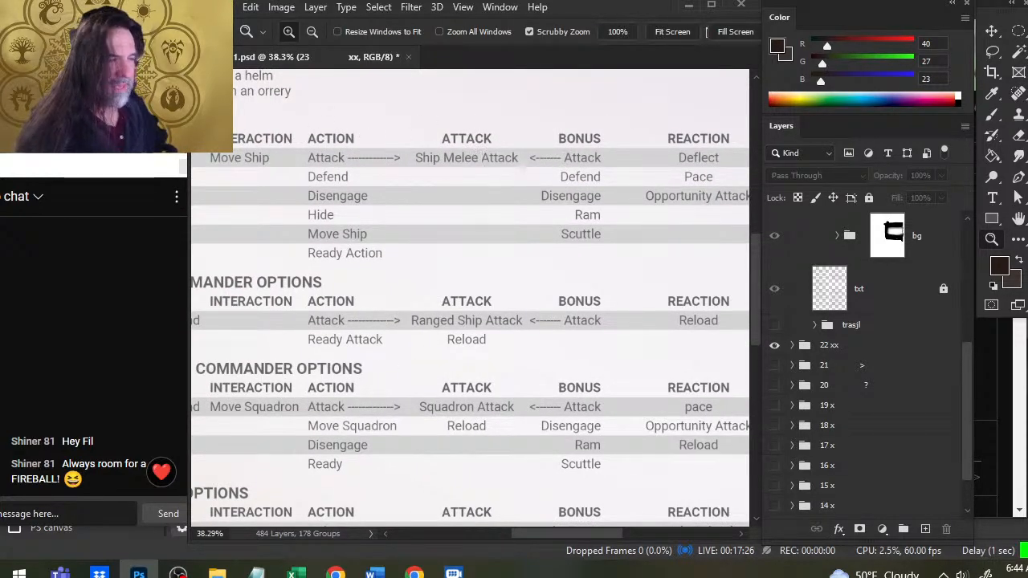
pyautogui.moveTo(461, 298); pyautogui.dragTo(469, 248)
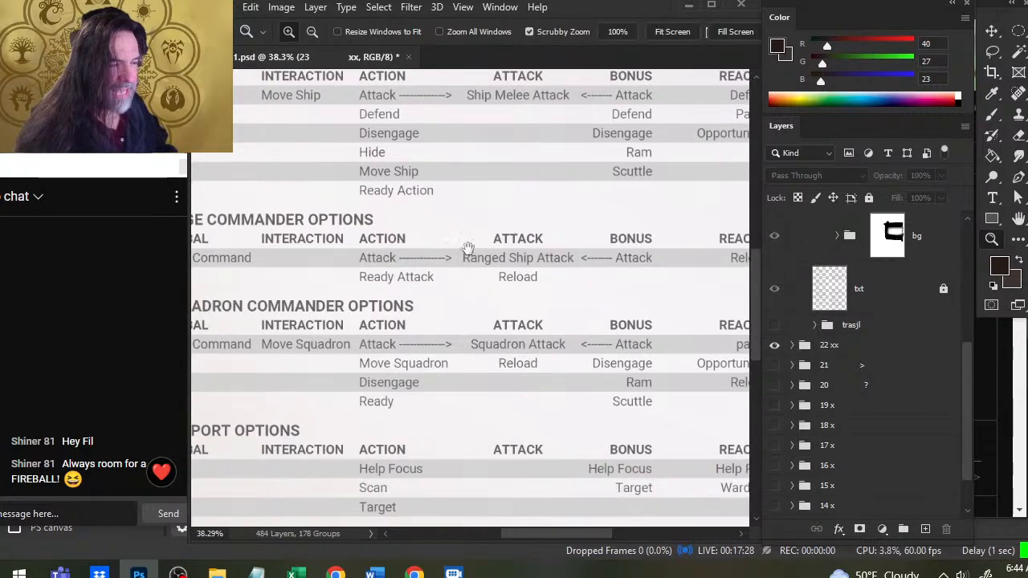
pyautogui.moveTo(360, 323)
pyautogui.mouseDown()
pyautogui.moveTo(417, 318)
pyautogui.moveTo(348, 300)
pyautogui.mouseUp()
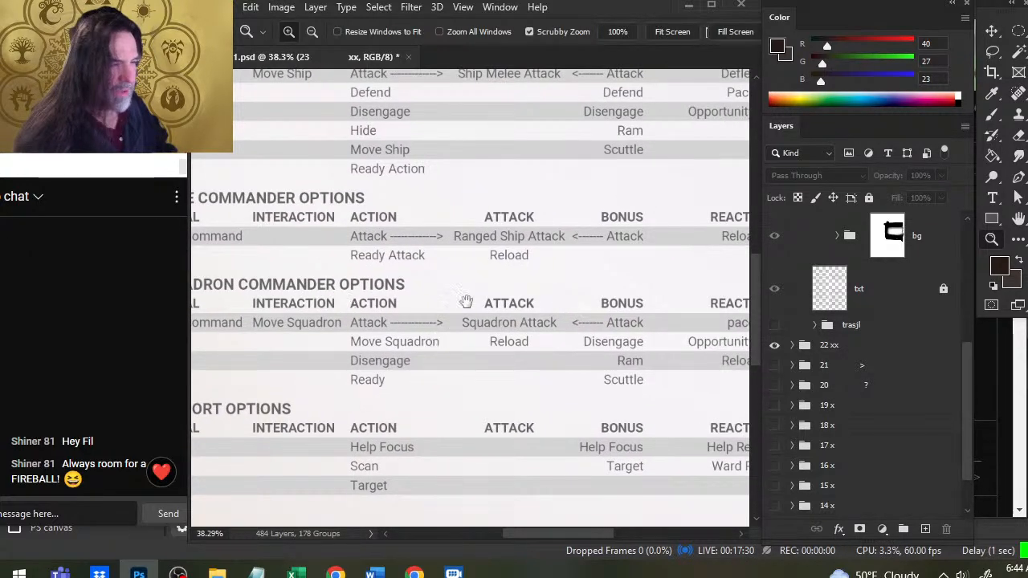
pyautogui.moveTo(474, 274)
pyautogui.mouseDown()
pyautogui.moveTo(482, 255)
pyautogui.moveTo(467, 258)
pyautogui.mouseUp()
pyautogui.moveTo(458, 340); pyautogui.dragTo(493, 310)
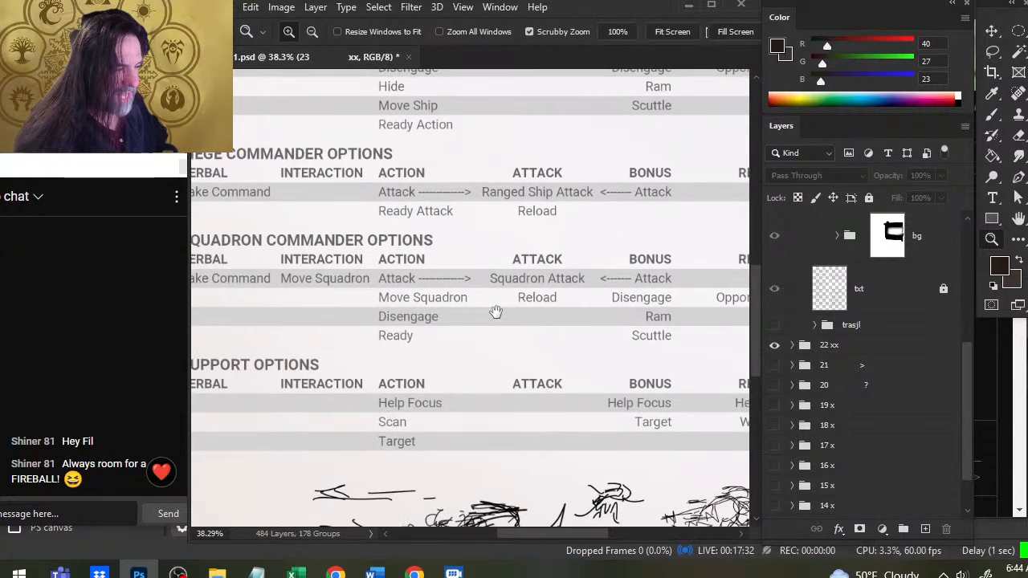
pyautogui.moveTo(306, 330); pyautogui.dragTo(379, 337)
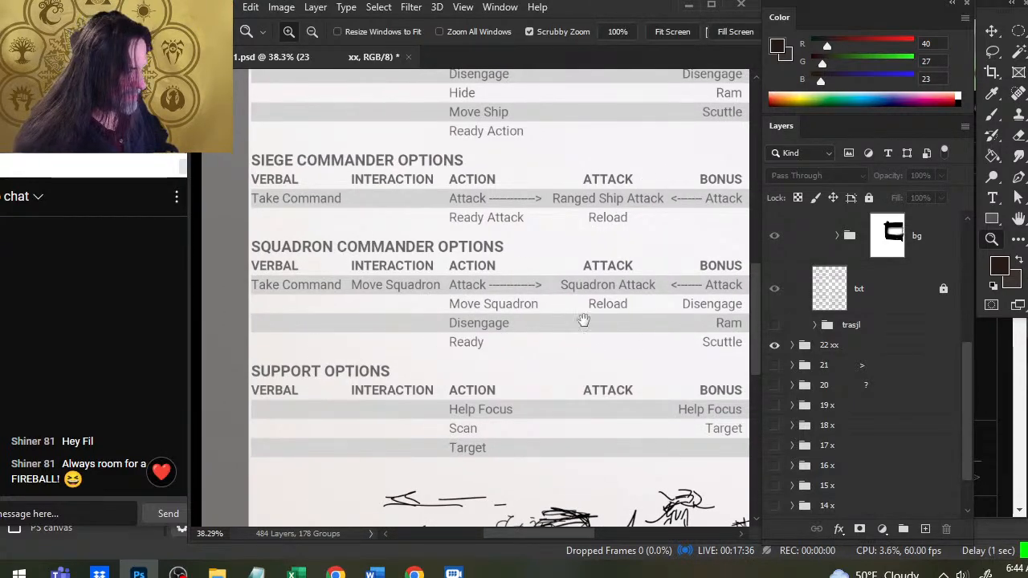
pyautogui.moveTo(664, 305); pyautogui.dragTo(636, 273)
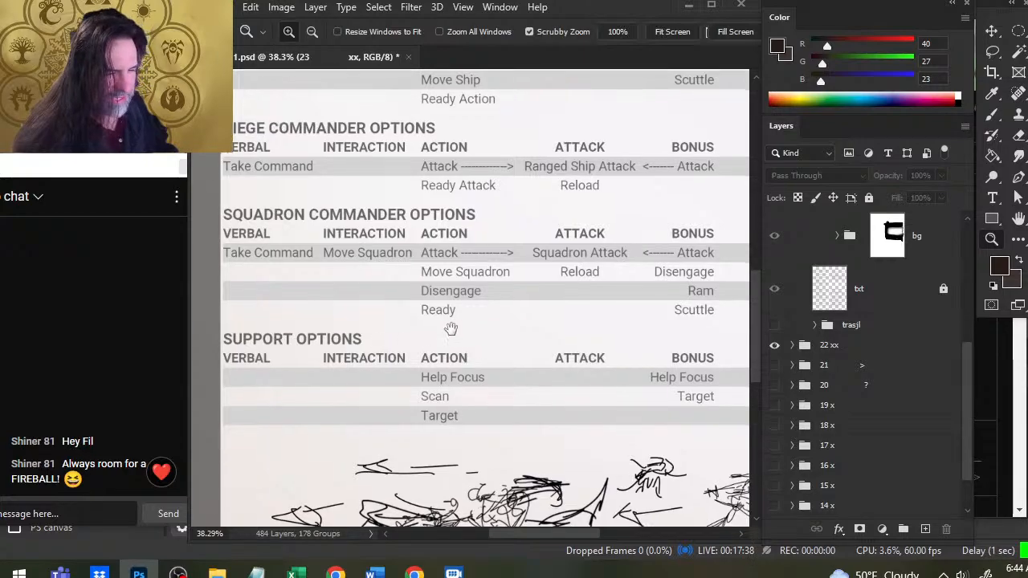
pyautogui.moveTo(450, 329); pyautogui.dragTo(374, 399)
pyautogui.moveTo(553, 347); pyautogui.dragTo(479, 419)
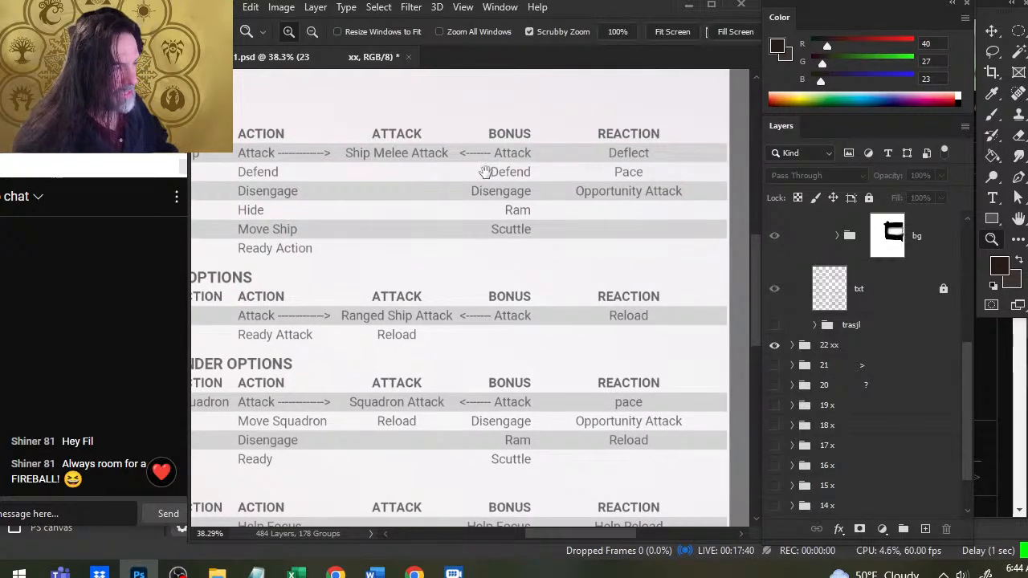
pyautogui.moveTo(500, 293); pyautogui.dragTo(548, 237)
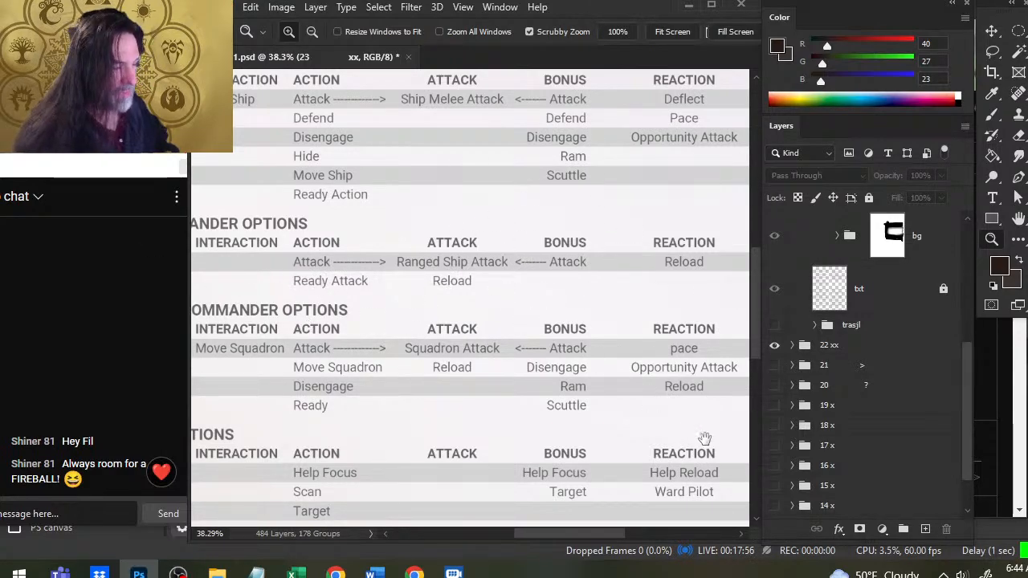
# - Examine the Reaction entries of page 22's options tables and the rough ship battle sketch below the Support Options
pyautogui.scroll(-2, 597, 478)
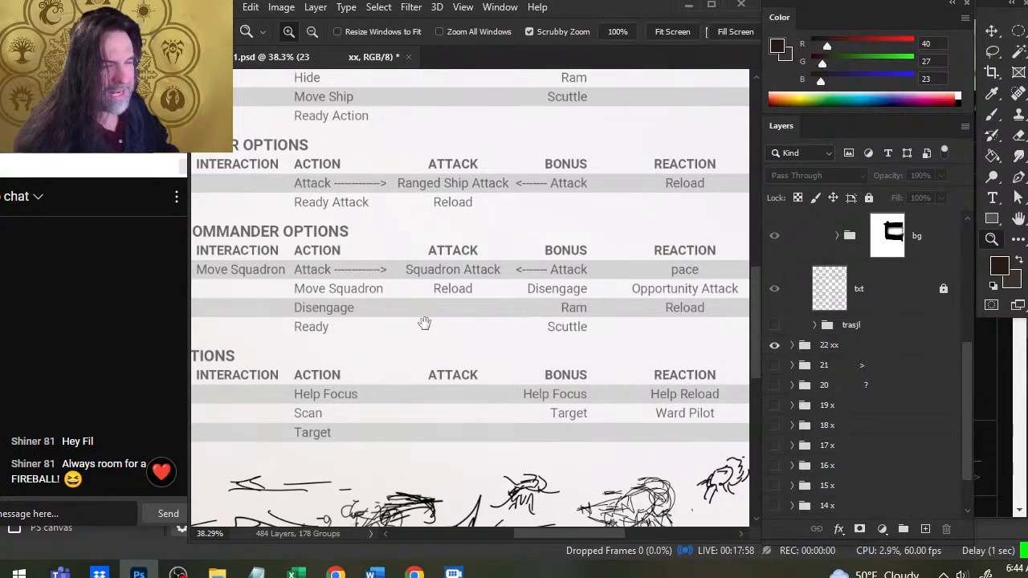
pyautogui.moveTo(424, 324)
pyautogui.mouseDown()
pyautogui.moveTo(459, 308)
pyautogui.moveTo(460, 236)
pyautogui.mouseUp()
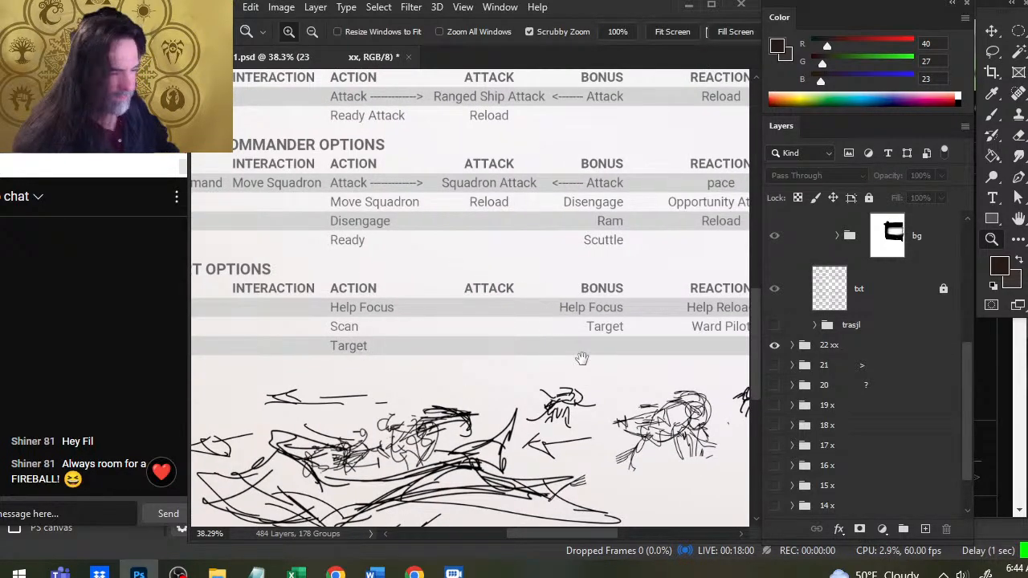
pyautogui.moveTo(582, 358); pyautogui.dragTo(471, 383)
pyautogui.moveTo(476, 256); pyautogui.dragTo(478, 304)
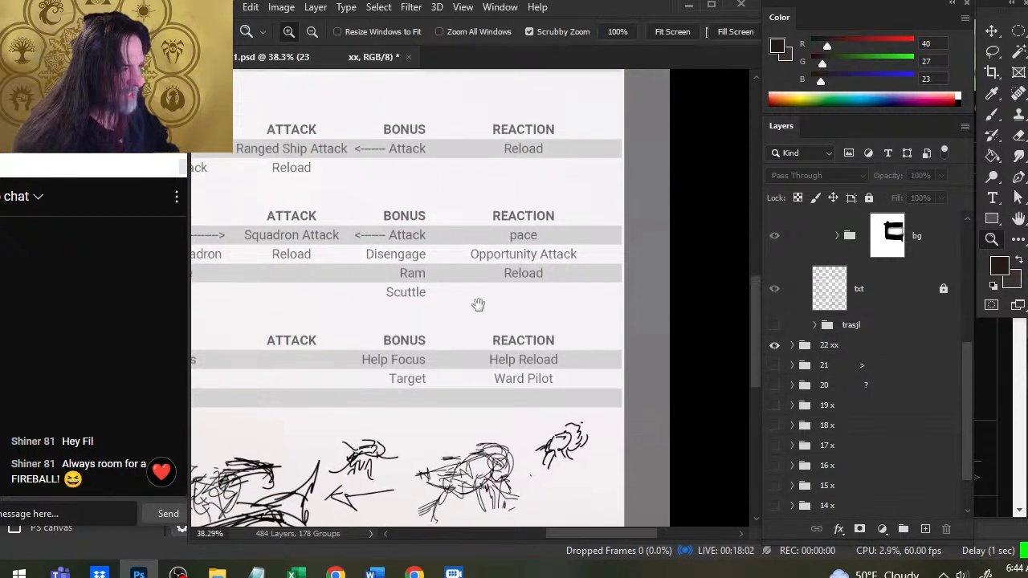
pyautogui.moveTo(496, 211); pyautogui.dragTo(603, 378)
pyautogui.moveTo(614, 245); pyautogui.dragTo(609, 260)
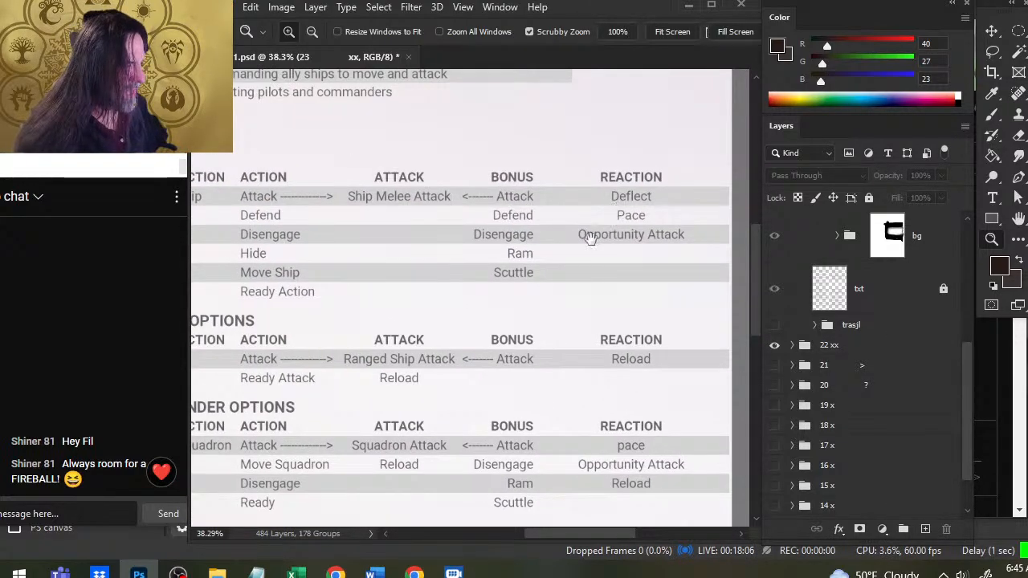
pyautogui.moveTo(437, 332); pyautogui.dragTo(403, 308)
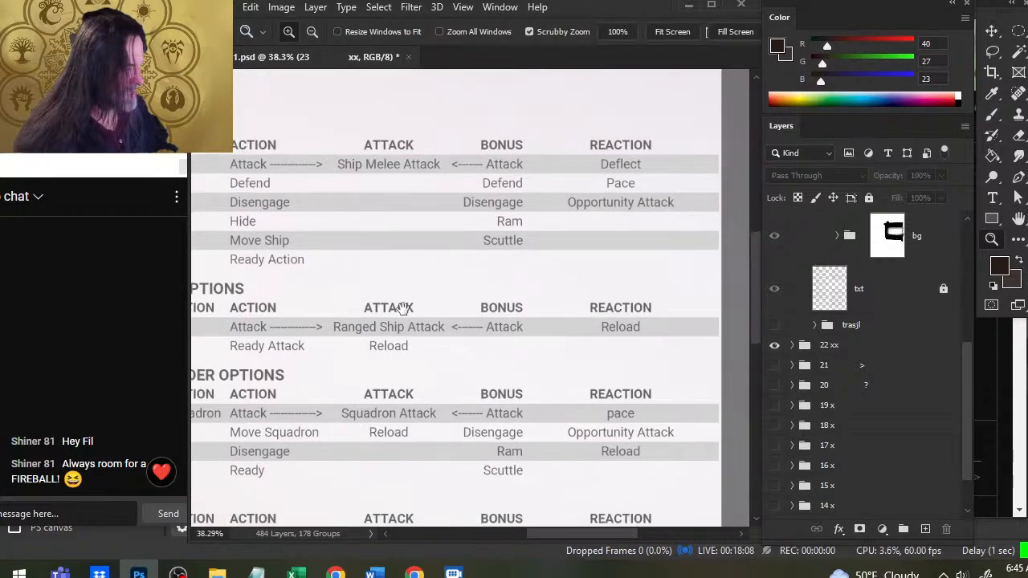
pyautogui.scroll(-5, 489, 450)
pyautogui.scroll(-1, 492, 385)
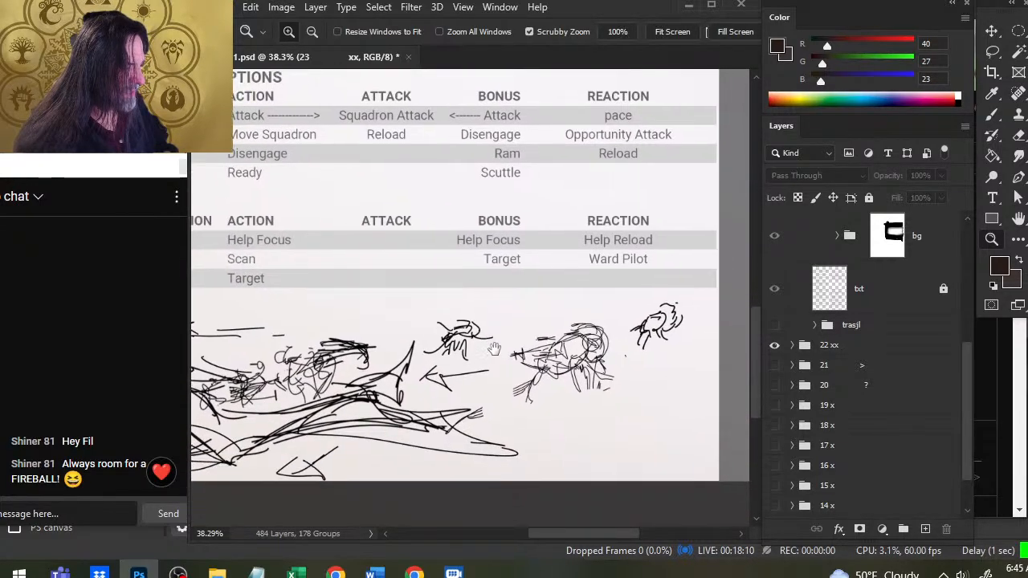
pyautogui.moveTo(496, 358); pyautogui.dragTo(552, 368)
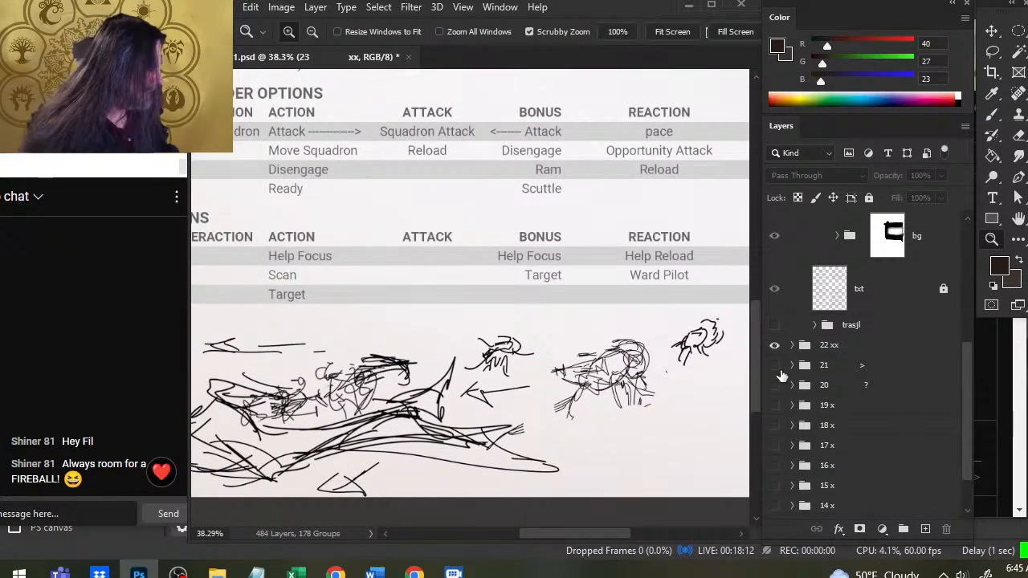
# - Toggle the 22 xx group off and on, and review page 22's four options tables again from Verbal through Reaction
pyautogui.click(776, 345)
pyautogui.click(775, 346)
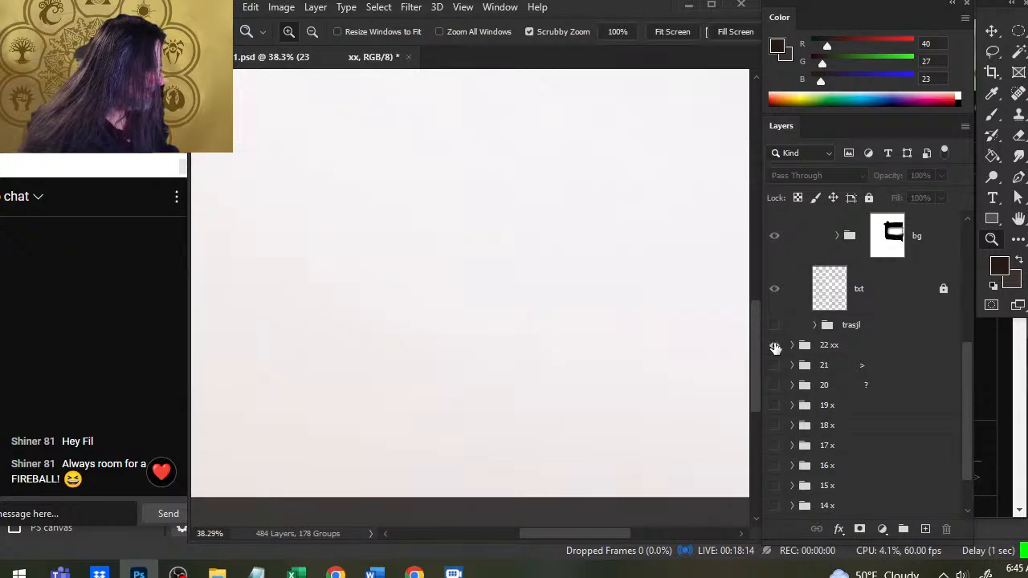
pyautogui.moveTo(413, 259); pyautogui.dragTo(551, 386)
pyautogui.moveTo(368, 265); pyautogui.dragTo(377, 412)
pyautogui.moveTo(441, 258); pyautogui.dragTo(442, 282)
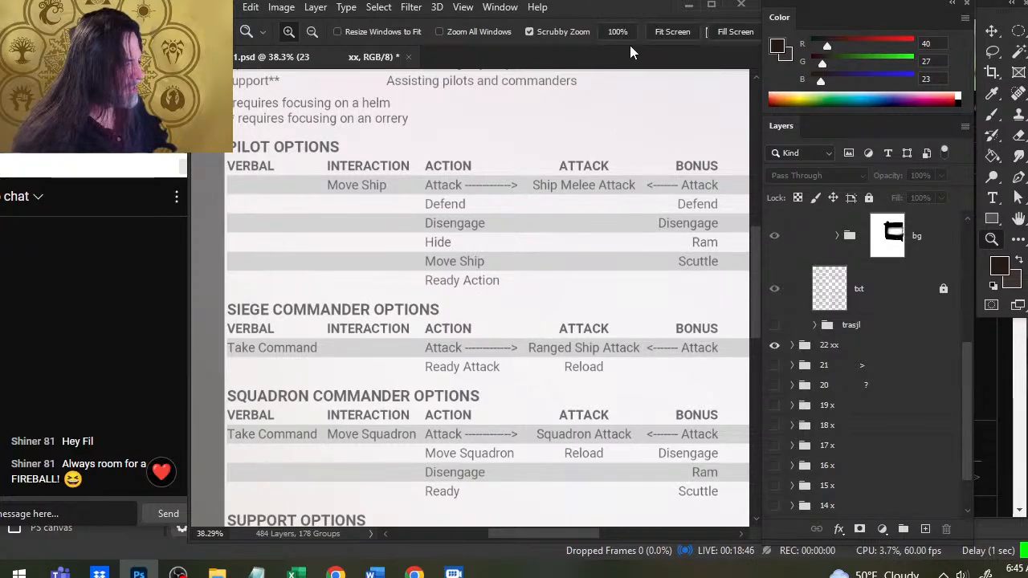
pyautogui.moveTo(661, 372); pyautogui.dragTo(530, 386)
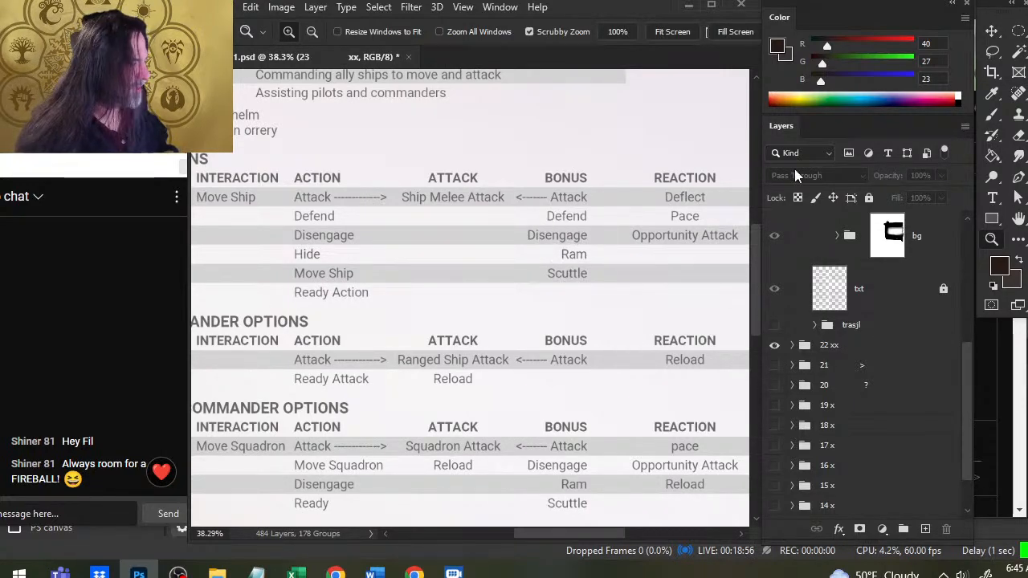
pyautogui.moveTo(613, 400); pyautogui.dragTo(556, 375)
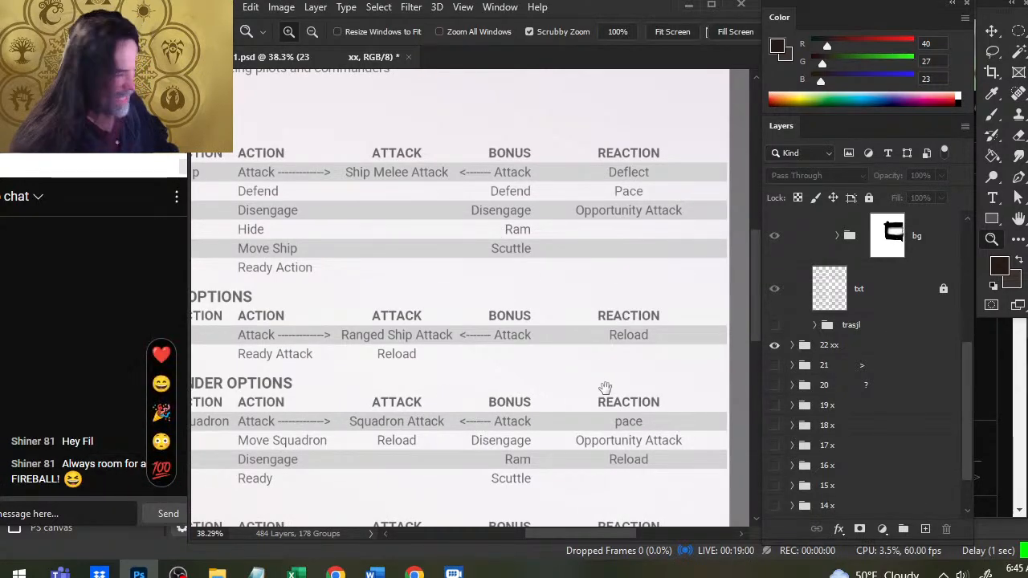
pyautogui.moveTo(443, 348); pyautogui.dragTo(417, 391)
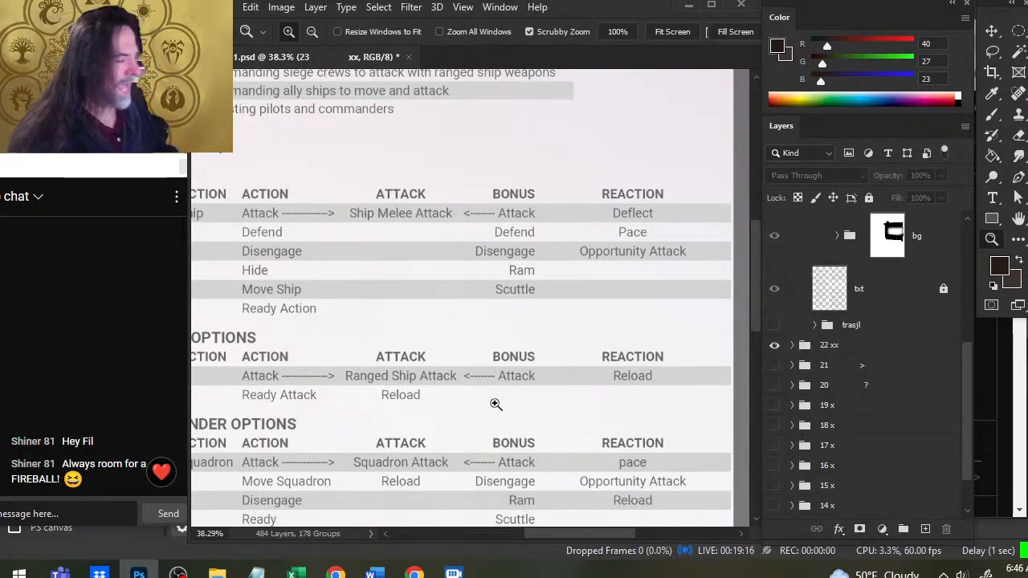
pyautogui.moveTo(494, 405); pyautogui.dragTo(571, 273)
pyautogui.moveTo(249, 212); pyautogui.dragTo(309, 248)
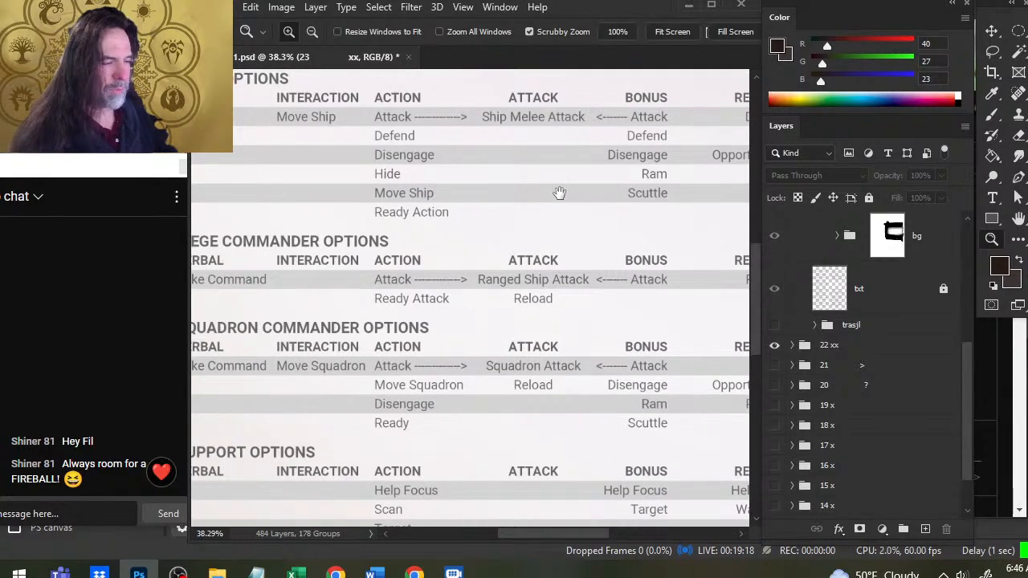
pyautogui.moveTo(243, 356); pyautogui.dragTo(280, 345)
pyautogui.moveTo(662, 512)
pyautogui.mouseDown()
pyautogui.moveTo(573, 406)
pyautogui.moveTo(465, 168)
pyautogui.mouseUp()
pyautogui.moveTo(585, 338); pyautogui.dragTo(638, 480)
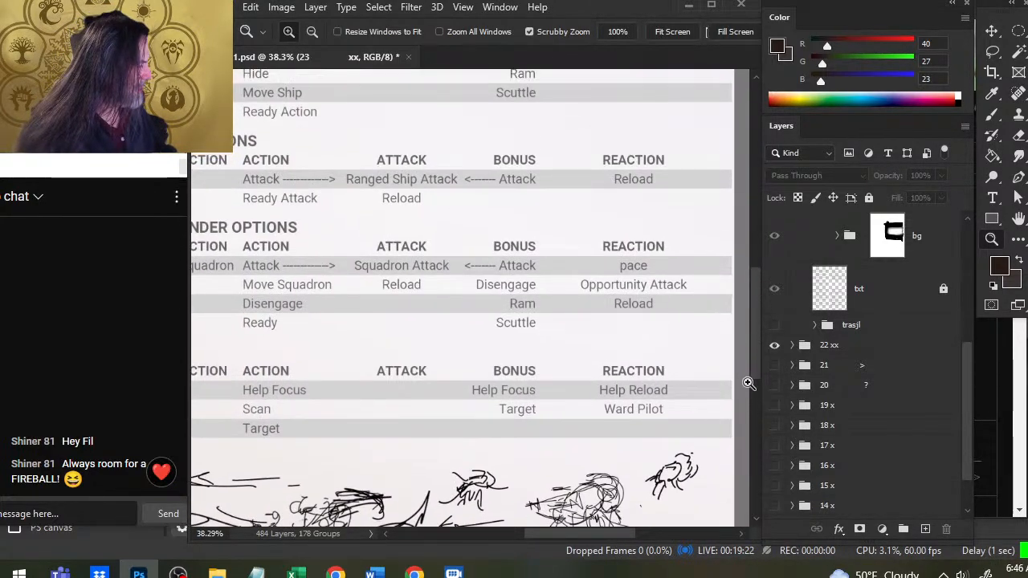
# - Hide the 22 xx page group and show the page 23 group
pyautogui.click(774, 345)
pyautogui.scroll(4, 815, 347)
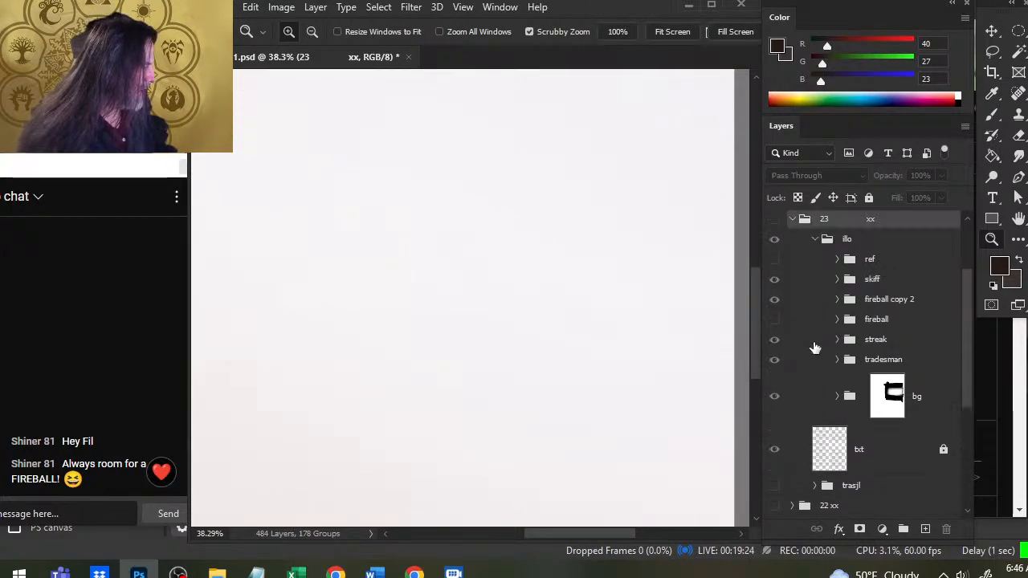
pyautogui.scroll(2, 776, 277)
pyautogui.click(774, 259)
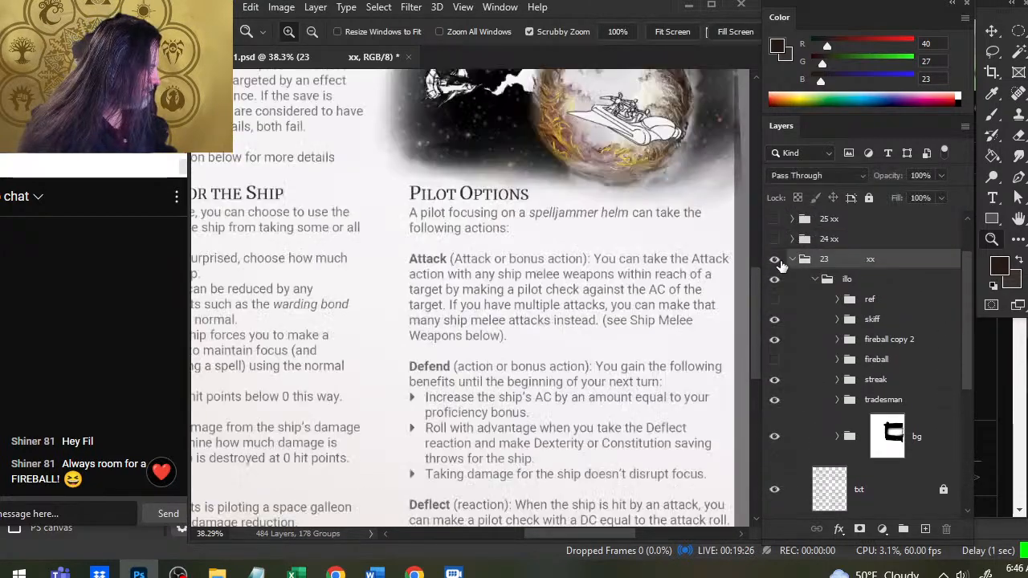
# - Read page 23's Pilot Role, Pilot Checks and Pilots Making Checks and Saves sections
pyautogui.moveTo(297, 256); pyautogui.dragTo(509, 512)
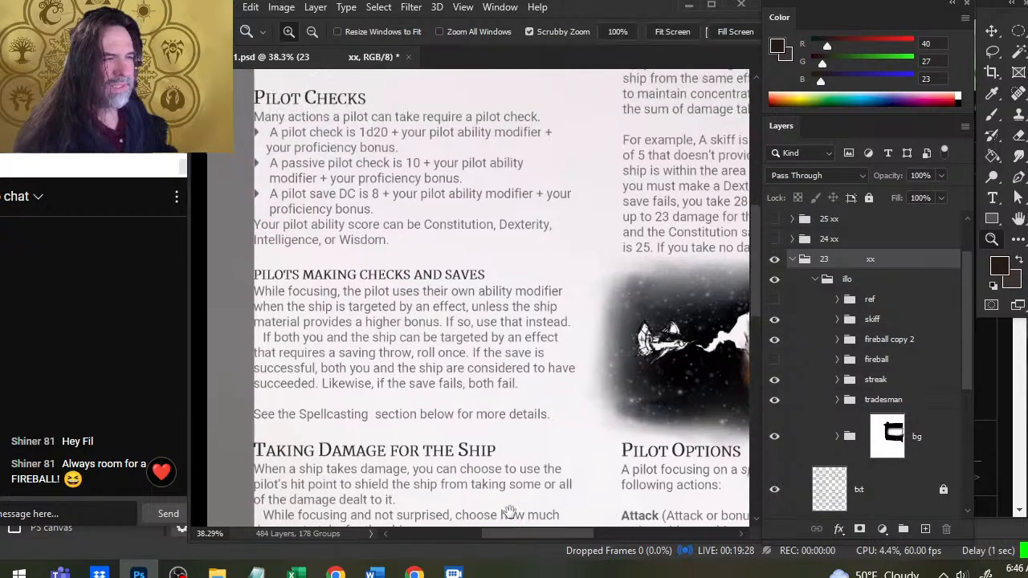
pyautogui.moveTo(436, 323); pyautogui.dragTo(464, 380)
pyautogui.moveTo(446, 273); pyautogui.dragTo(437, 375)
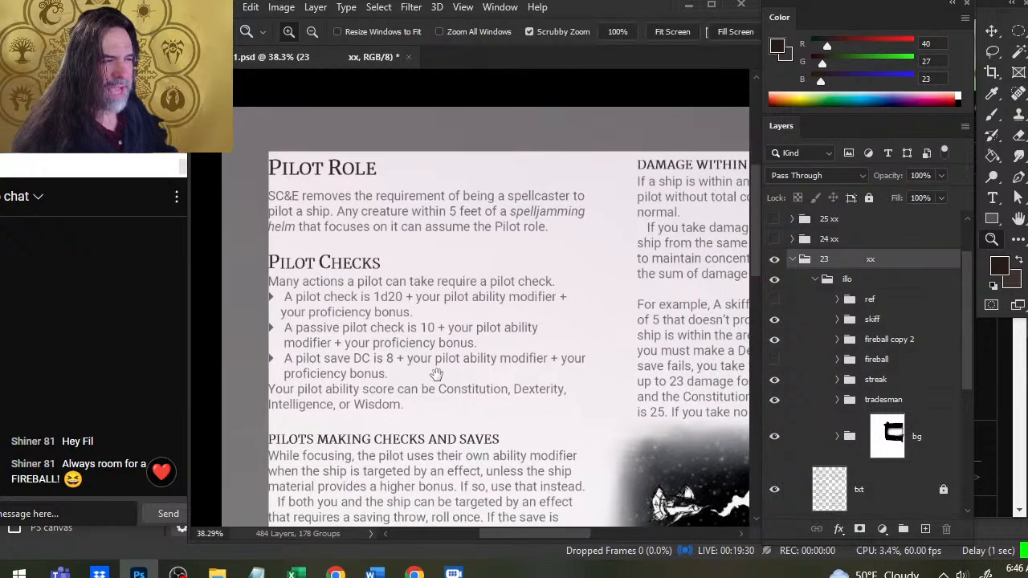
pyautogui.moveTo(361, 283); pyautogui.dragTo(354, 231)
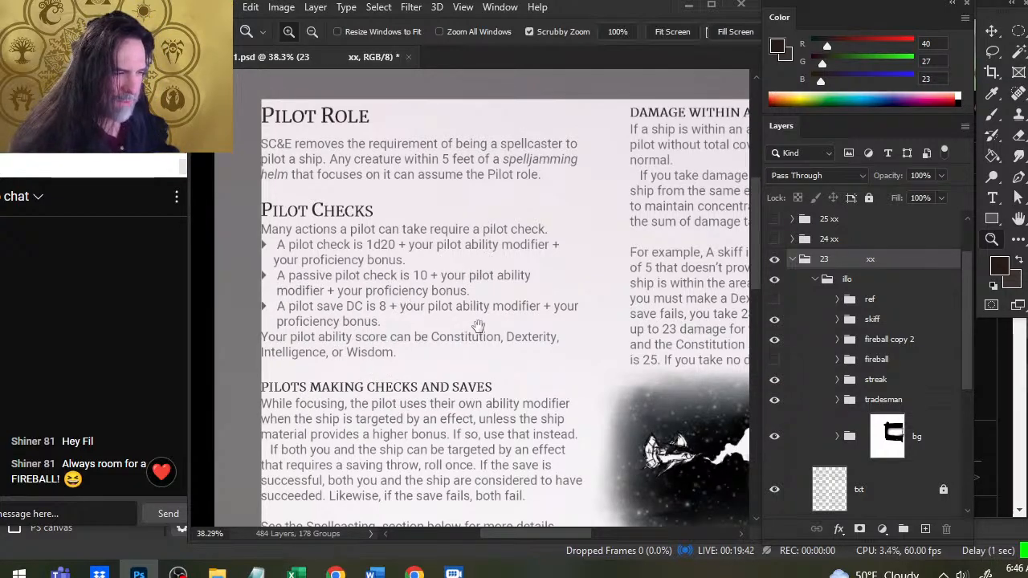
pyautogui.moveTo(479, 326); pyautogui.dragTo(480, 276)
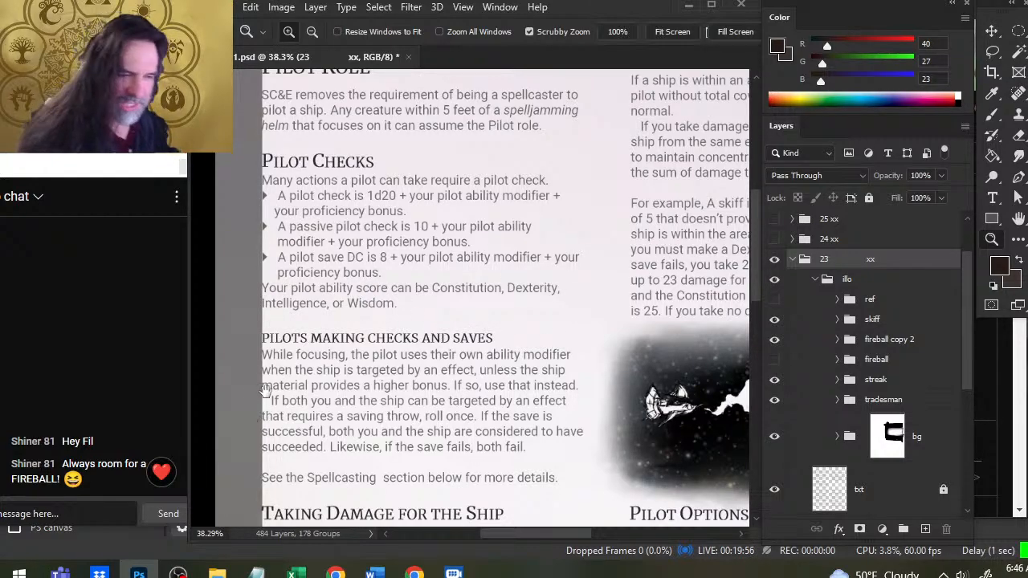
pyautogui.moveTo(471, 443); pyautogui.dragTo(475, 356)
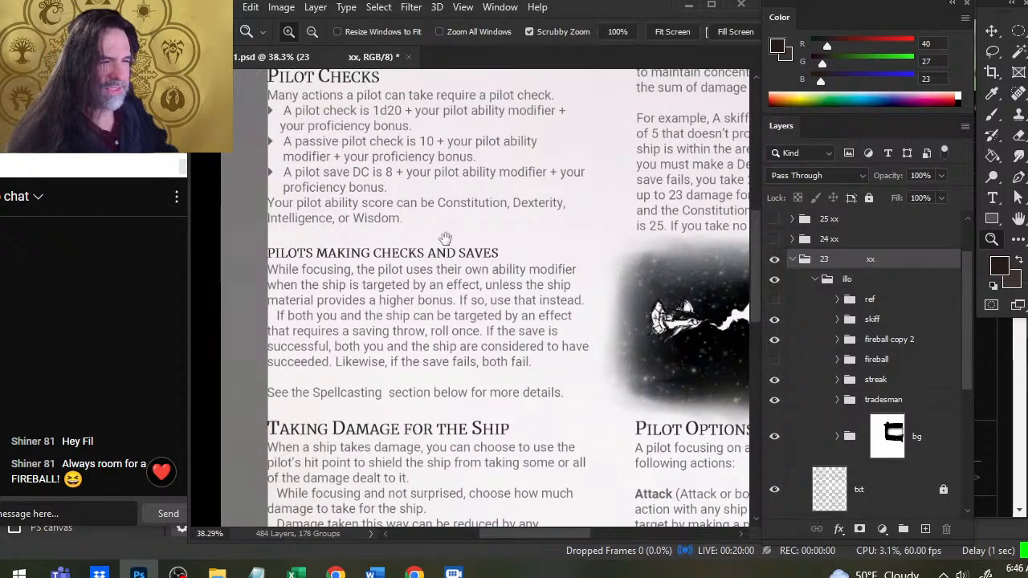
# - Reread page 23's Pilots Making Checks and Saves section down to the Spellcasting reference line
pyautogui.moveTo(572, 297); pyautogui.dragTo(523, 298)
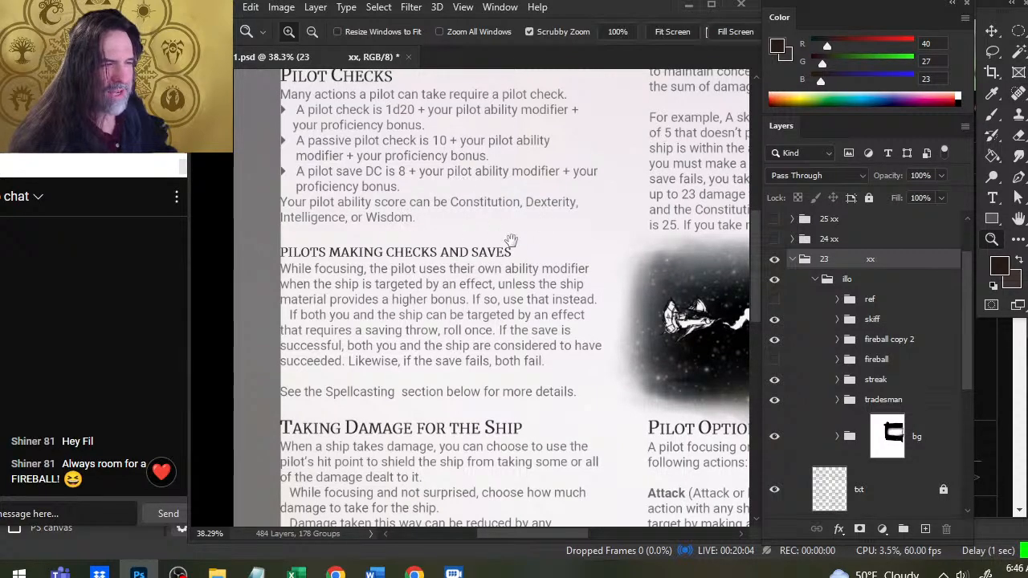
pyautogui.moveTo(405, 200); pyautogui.dragTo(443, 232)
pyautogui.moveTo(496, 319); pyautogui.dragTo(464, 265)
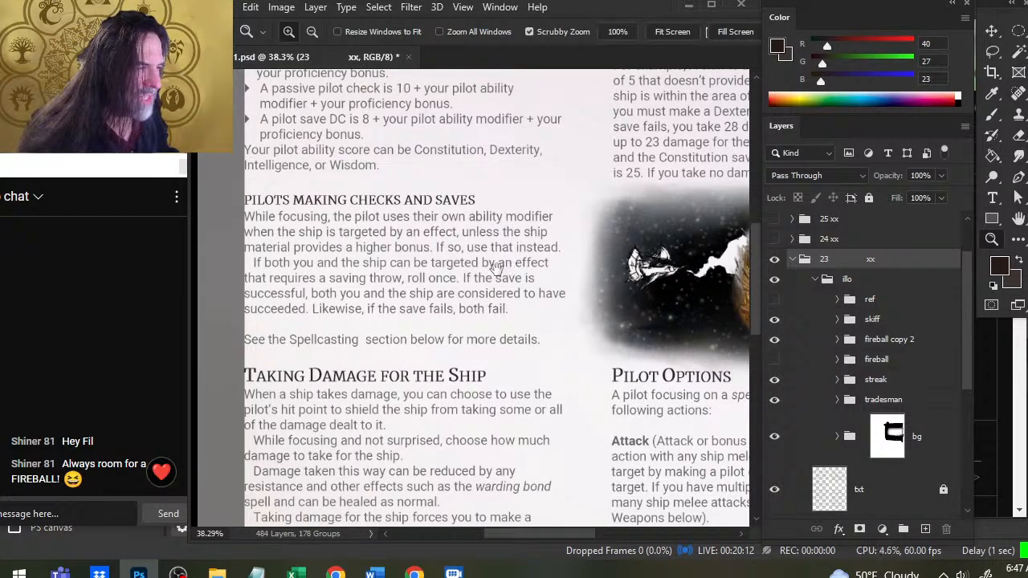
pyautogui.moveTo(497, 269); pyautogui.dragTo(512, 256)
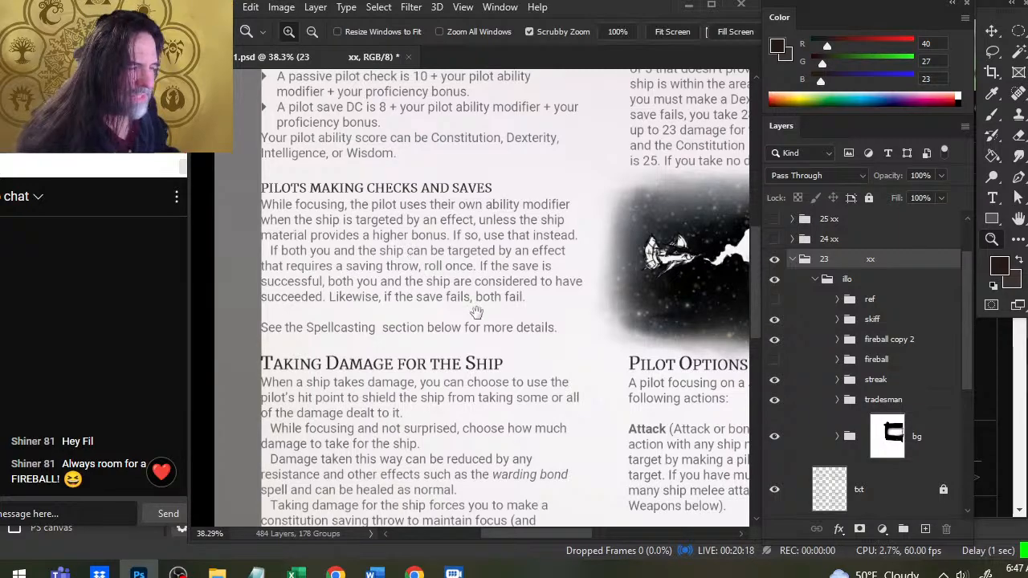
pyautogui.moveTo(487, 219); pyautogui.dragTo(507, 245)
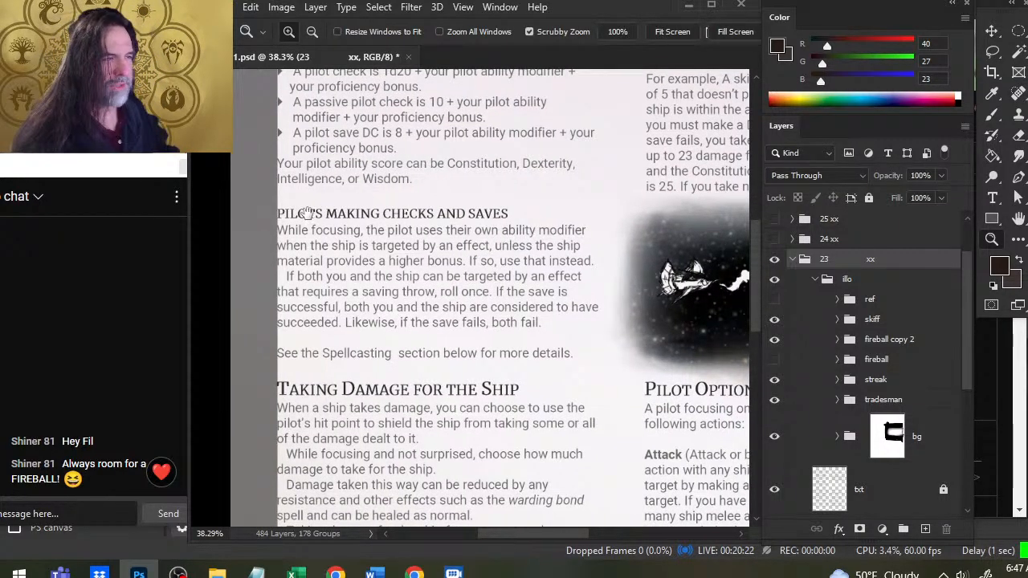
pyautogui.moveTo(385, 165); pyautogui.dragTo(400, 202)
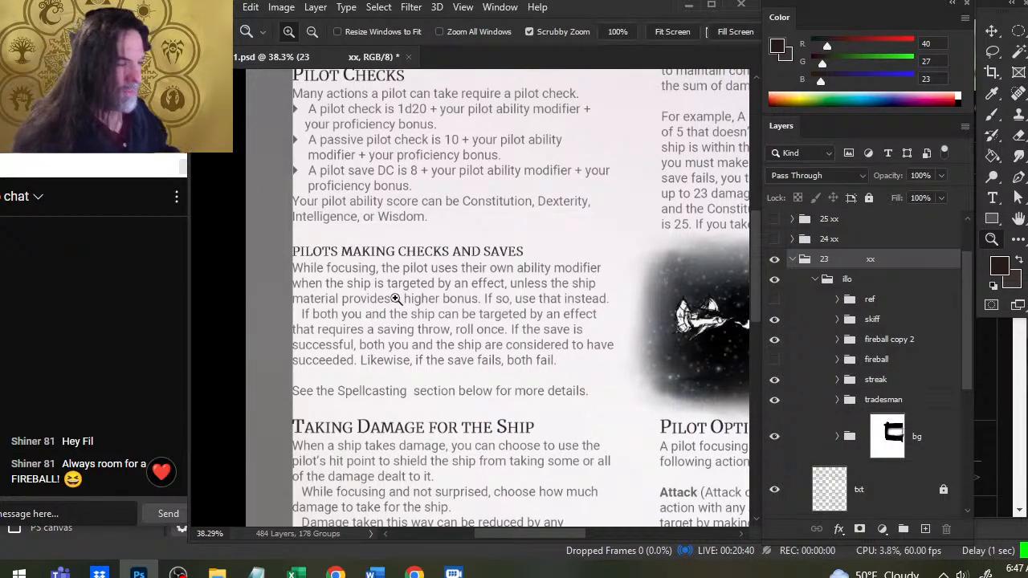
pyautogui.scroll(-1, 450, 393)
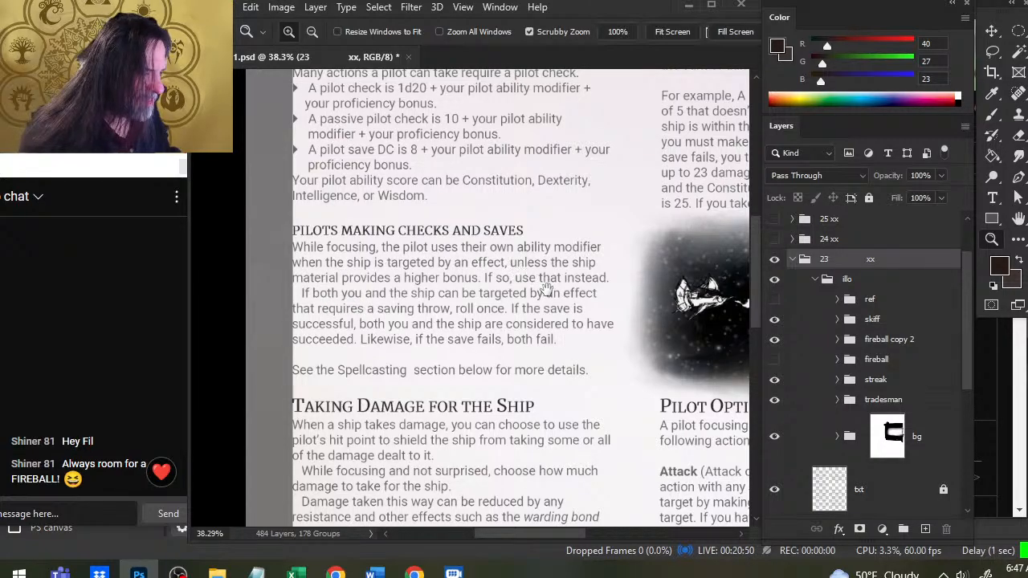
pyautogui.moveTo(463, 336); pyautogui.dragTo(446, 319)
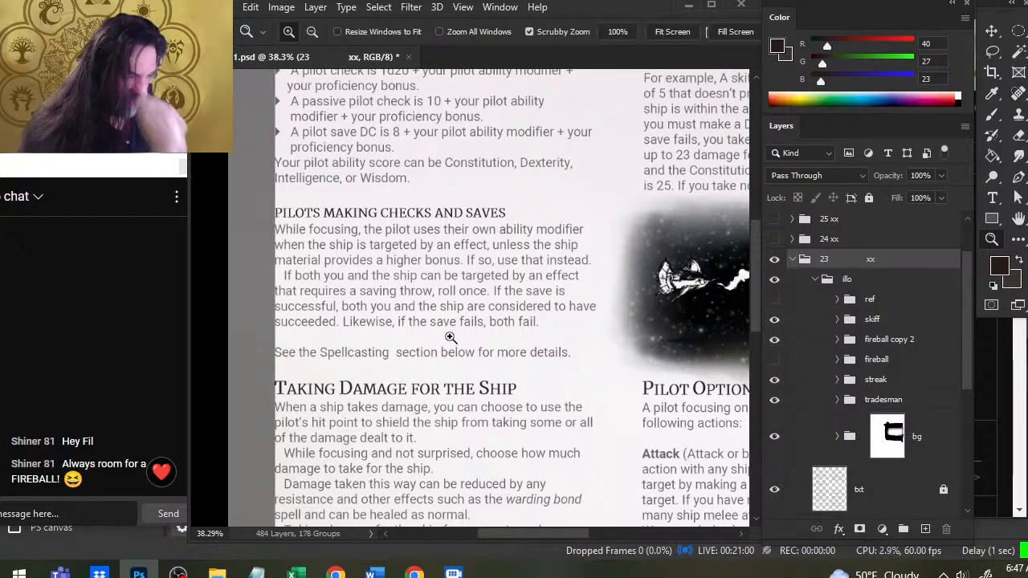
# - Read page 23's Taking Damage for the Ship section through the space galleon example at its end
pyautogui.moveTo(478, 389); pyautogui.dragTo(476, 233)
pyautogui.moveTo(489, 355); pyautogui.dragTo(500, 321)
pyautogui.moveTo(439, 297); pyautogui.dragTo(410, 275)
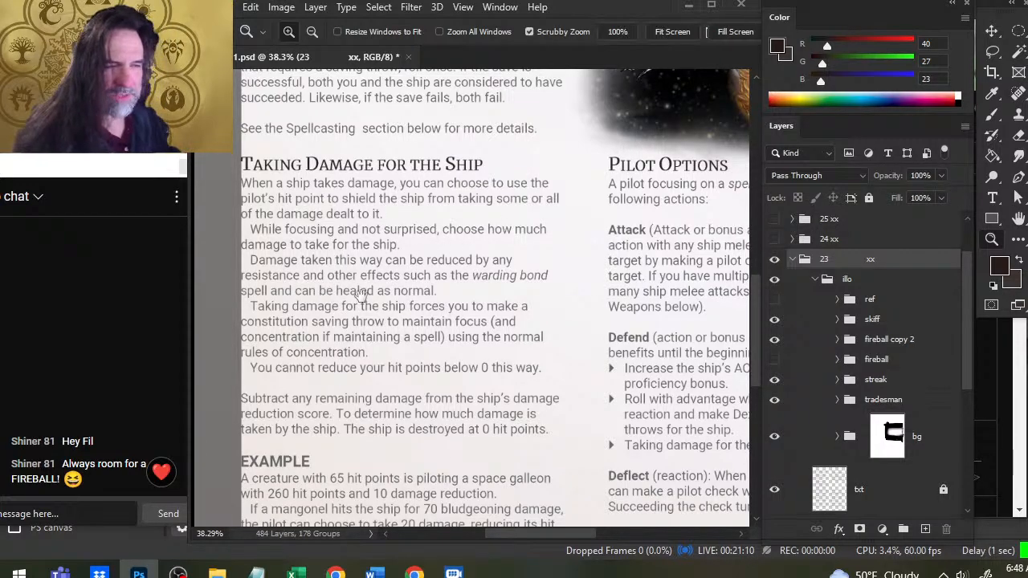
pyautogui.moveTo(449, 307); pyautogui.dragTo(463, 291)
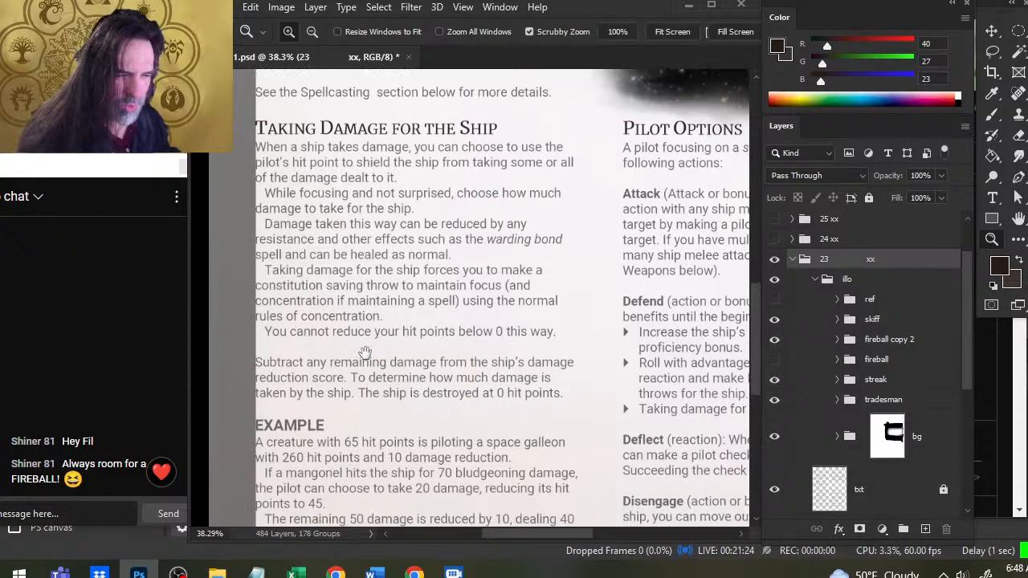
pyautogui.scroll(-2, 386, 357)
pyautogui.moveTo(409, 343); pyautogui.dragTo(409, 312)
pyautogui.moveTo(482, 291); pyautogui.dragTo(485, 280)
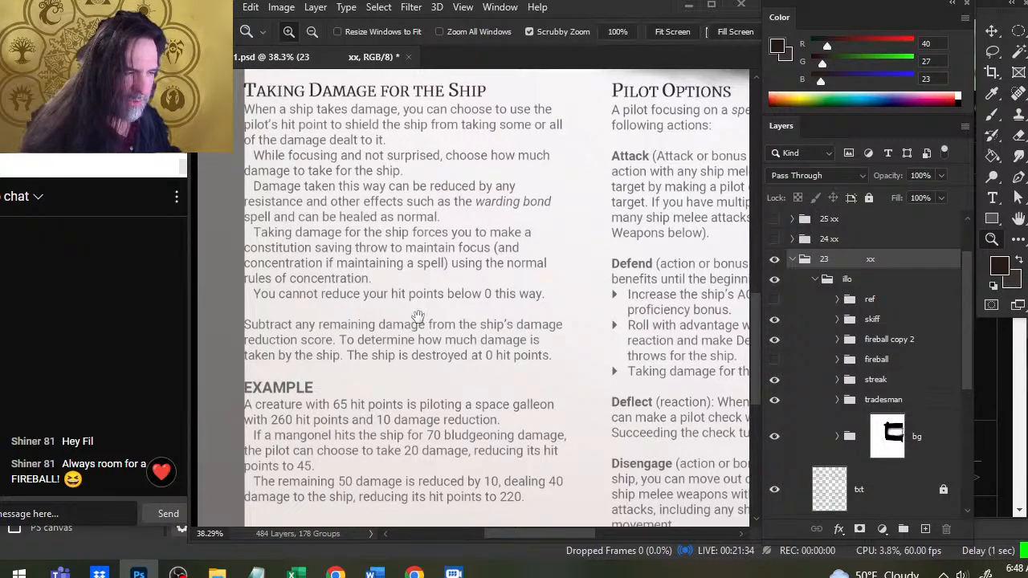
pyautogui.moveTo(443, 314); pyautogui.dragTo(458, 285)
pyautogui.moveTo(440, 349); pyautogui.dragTo(422, 300)
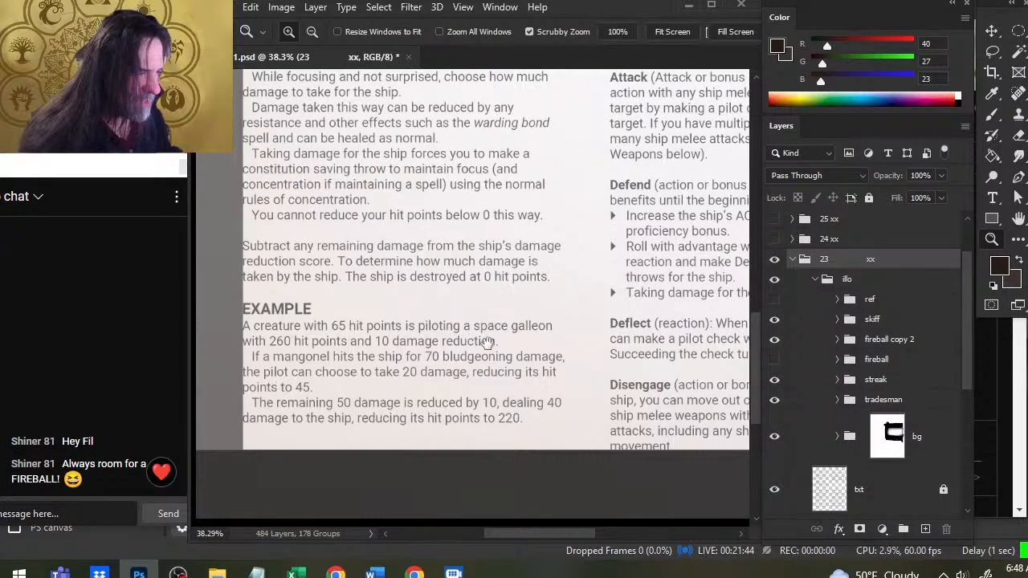
pyautogui.scroll(-1, 504, 349)
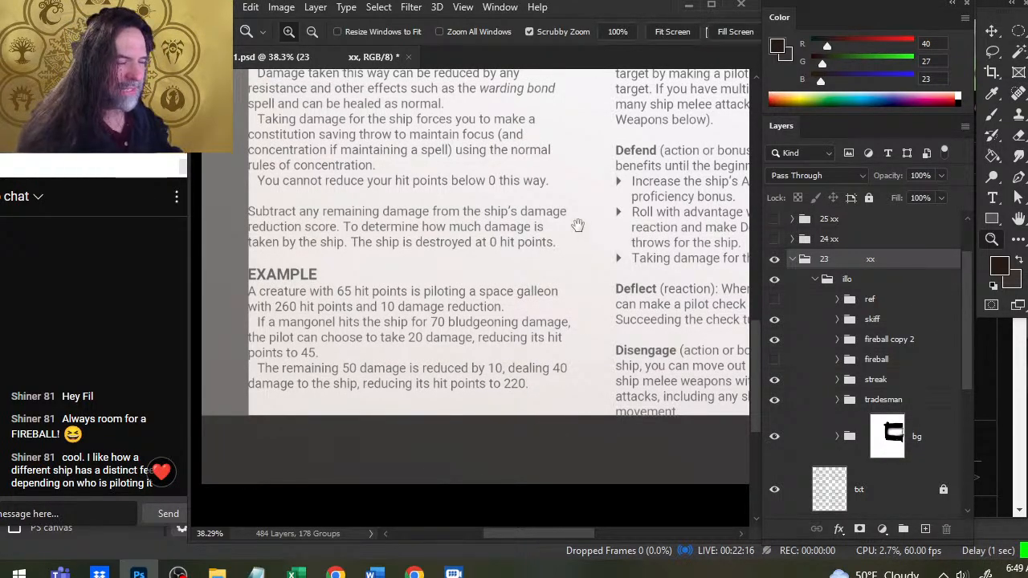
# - Read the Damage Within an Area of Effect section and examine the skiff and fireball illustration above Pilot Options
pyautogui.moveTo(579, 225); pyautogui.dragTo(466, 492)
pyautogui.moveTo(557, 280); pyautogui.dragTo(469, 508)
pyautogui.moveTo(512, 415); pyautogui.dragTo(411, 535)
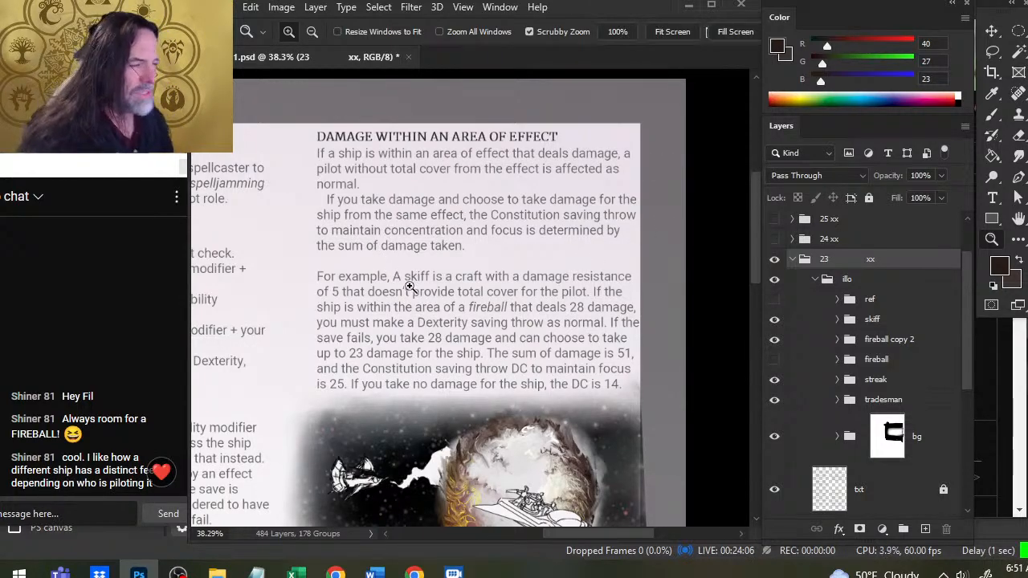
pyautogui.scroll(-4, 503, 326)
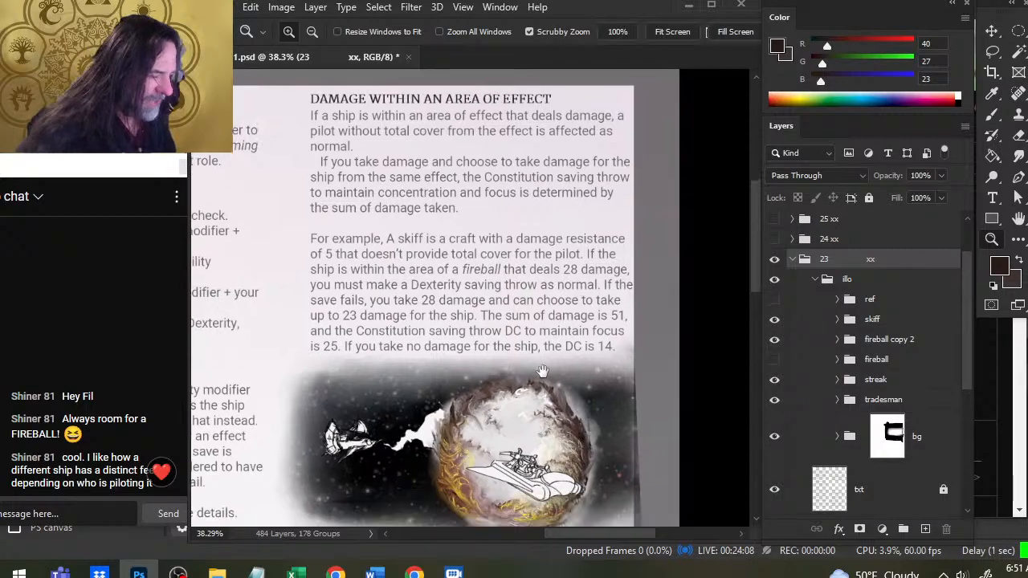
pyautogui.scroll(2, 487, 265)
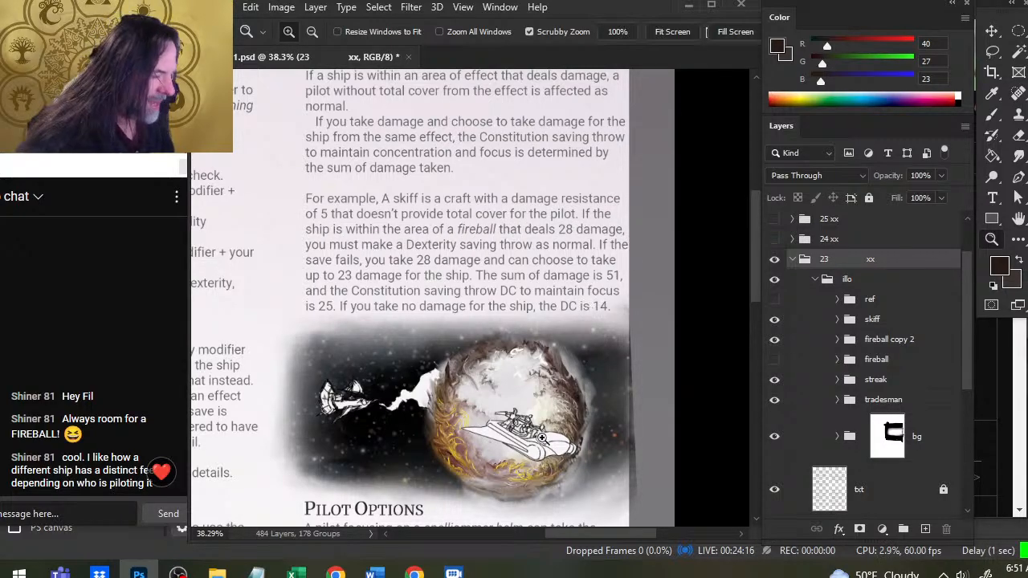
pyautogui.moveTo(541, 452); pyautogui.dragTo(515, 288)
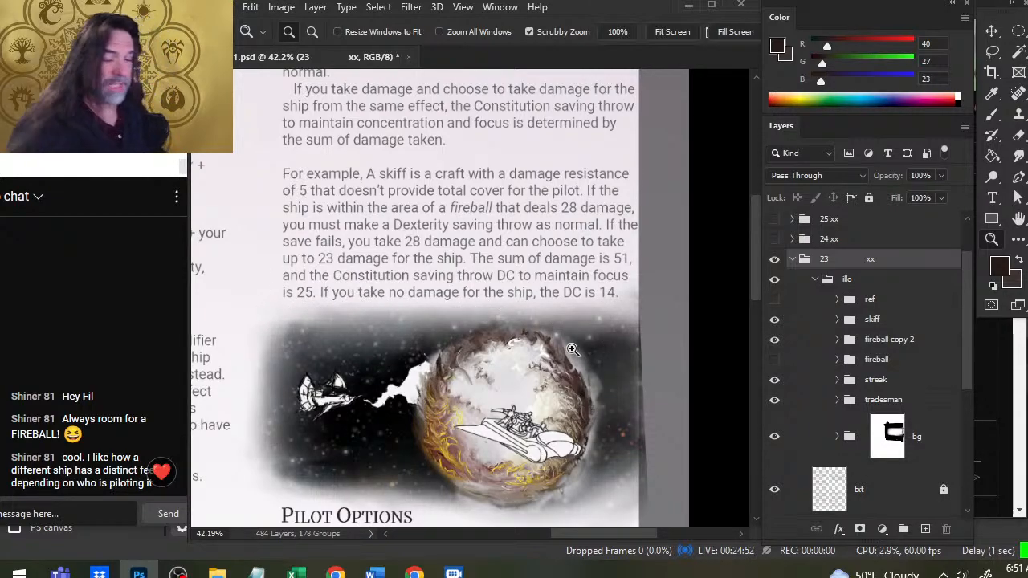
pyautogui.moveTo(479, 346); pyautogui.dragTo(547, 231)
pyautogui.scroll(-3, 490, 289)
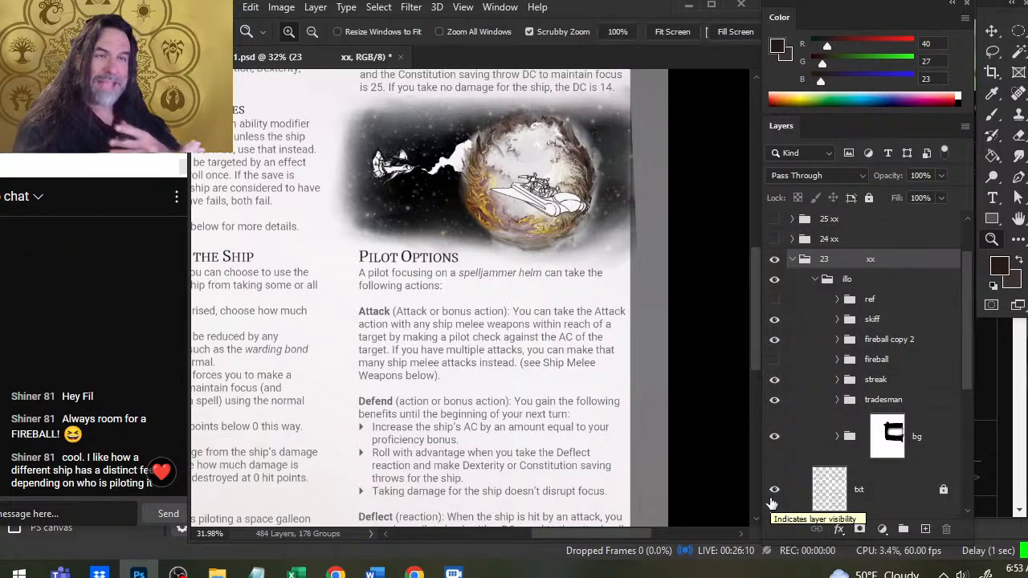
# - Select the bg group's layer mask and rework the starfield's fade along the page's right edge with the Brush and Smudge tools
pyautogui.click(893, 440)
pyautogui.press('r')
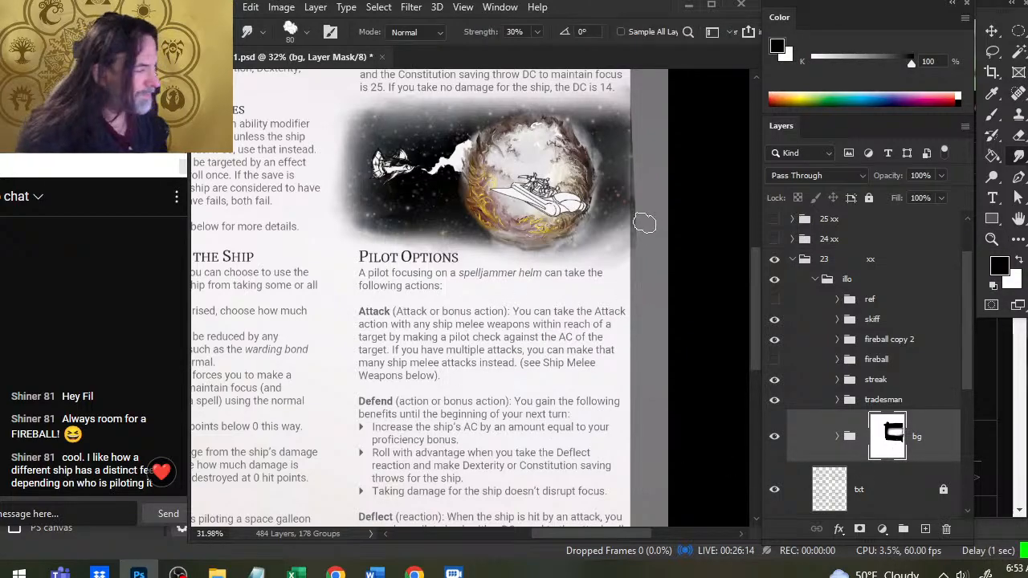
pyautogui.moveTo(625, 275); pyautogui.dragTo(637, 225)
pyautogui.moveTo(589, 253)
pyautogui.mouseDown()
pyautogui.moveTo(572, 235)
pyautogui.moveTo(600, 223)
pyautogui.moveTo(665, 224)
pyautogui.moveTo(603, 240)
pyautogui.moveTo(647, 205)
pyautogui.moveTo(649, 219)
pyautogui.moveTo(647, 187)
pyautogui.moveTo(648, 226)
pyautogui.moveTo(654, 195)
pyautogui.moveTo(640, 231)
pyautogui.mouseUp()
pyautogui.press('b')
pyautogui.press('r')
pyautogui.press('b')
pyautogui.press('r')
pyautogui.moveTo(632, 164)
pyautogui.mouseDown()
pyautogui.moveTo(645, 207)
pyautogui.moveTo(645, 158)
pyautogui.moveTo(648, 202)
pyautogui.moveTo(617, 195)
pyautogui.moveTo(628, 129)
pyautogui.moveTo(637, 200)
pyautogui.moveTo(644, 125)
pyautogui.moveTo(629, 202)
pyautogui.moveTo(627, 184)
pyautogui.moveTo(633, 137)
pyautogui.moveTo(645, 140)
pyautogui.moveTo(638, 229)
pyautogui.moveTo(617, 151)
pyautogui.moveTo(636, 197)
pyautogui.moveTo(636, 132)
pyautogui.moveTo(640, 183)
pyautogui.moveTo(624, 136)
pyautogui.moveTo(643, 123)
pyautogui.moveTo(634, 101)
pyautogui.moveTo(632, 126)
pyautogui.mouseUp()
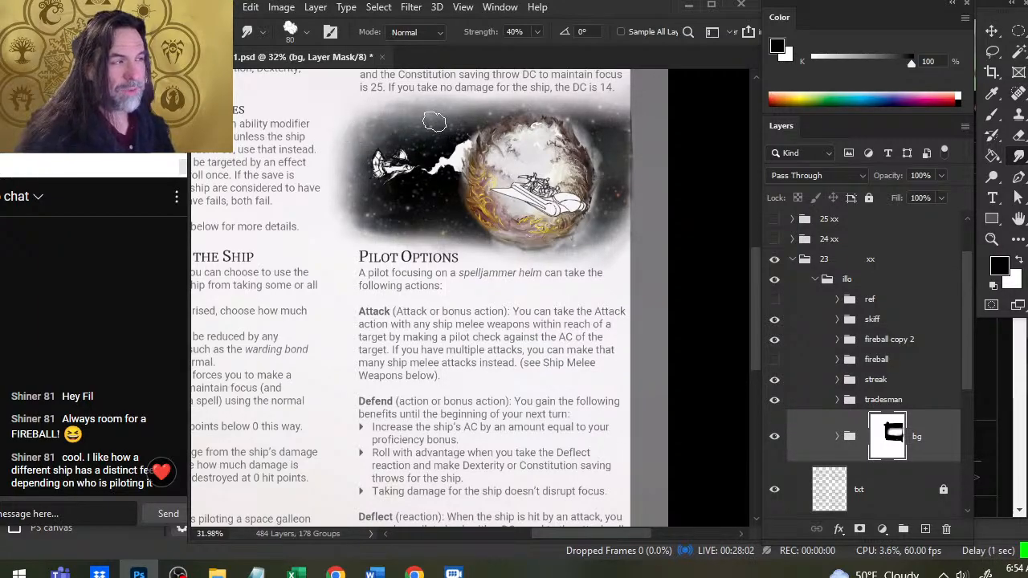
# - Smudge the bg mask around the starfield's left end at 23% and 12% strength to extend and soften its fade
pyautogui.press('2')
pyautogui.press('3')
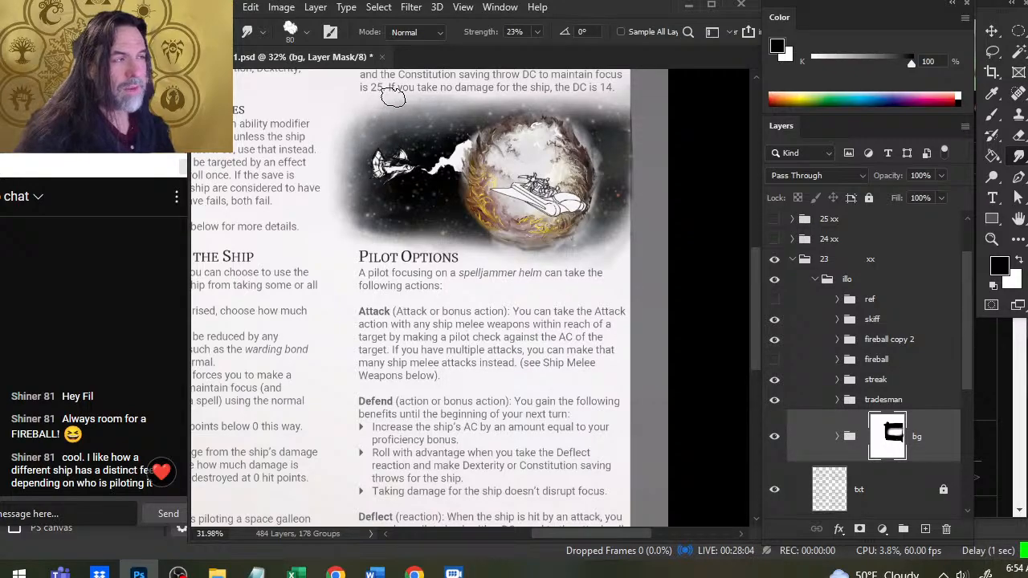
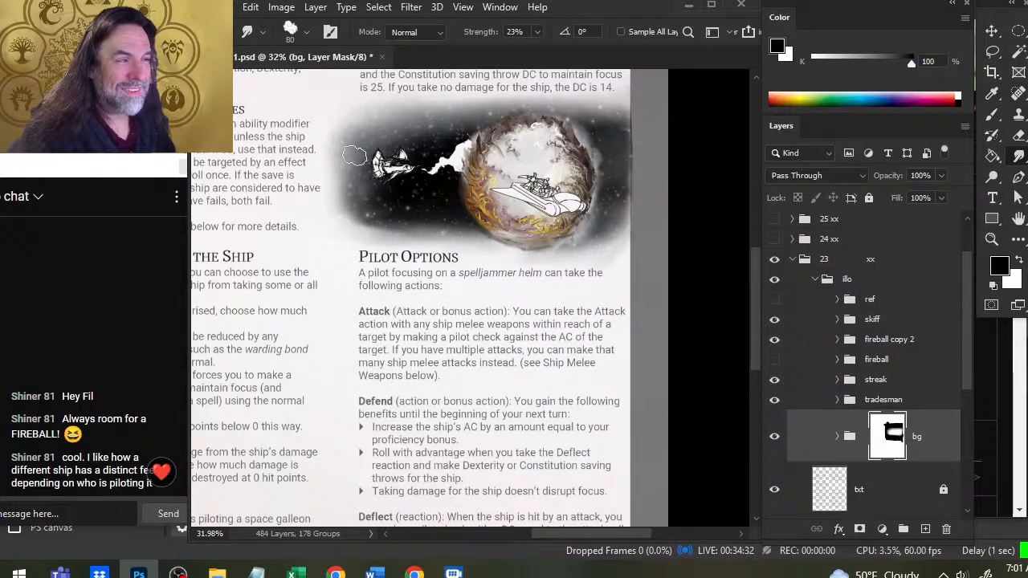
pyautogui.press('1')
pyautogui.press('2')
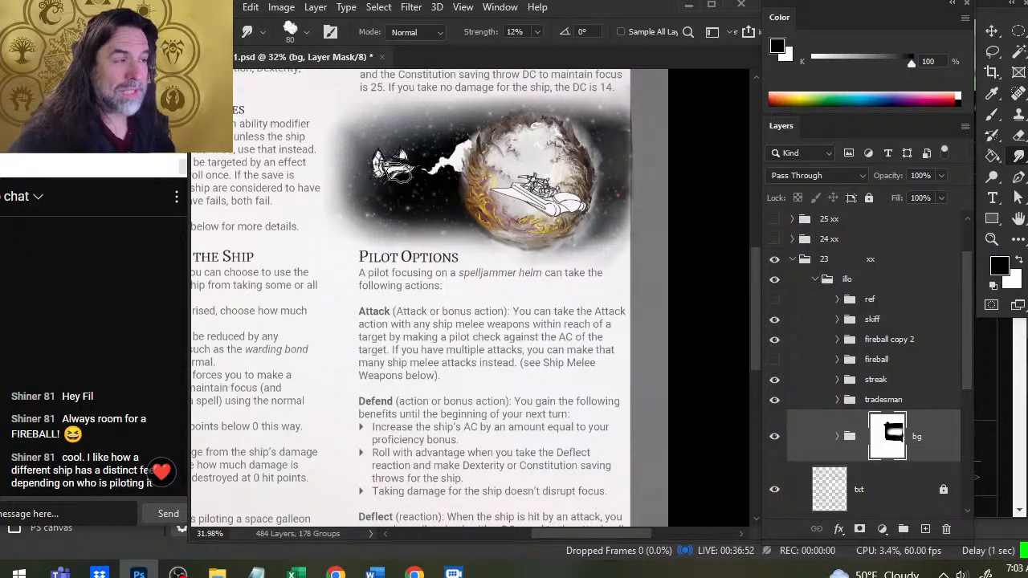
# - Smudge the bg mask around the small ship with a size 60 tip at 12% strength to refine the starfield's left fade
pyautogui.press('z')
pyautogui.moveTo(379, 170); pyautogui.dragTo(481, 140)
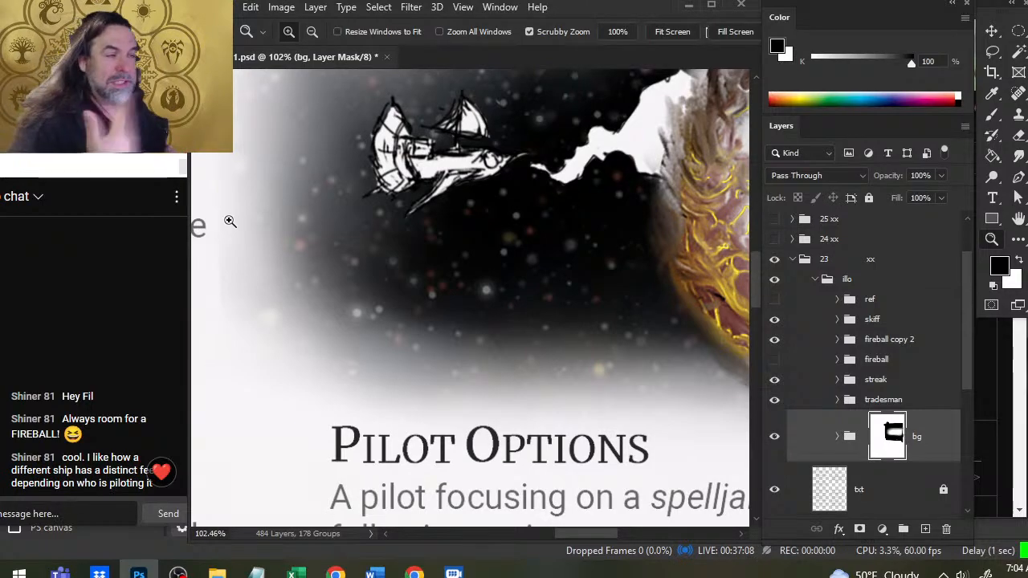
pyautogui.moveTo(438, 247); pyautogui.dragTo(374, 192)
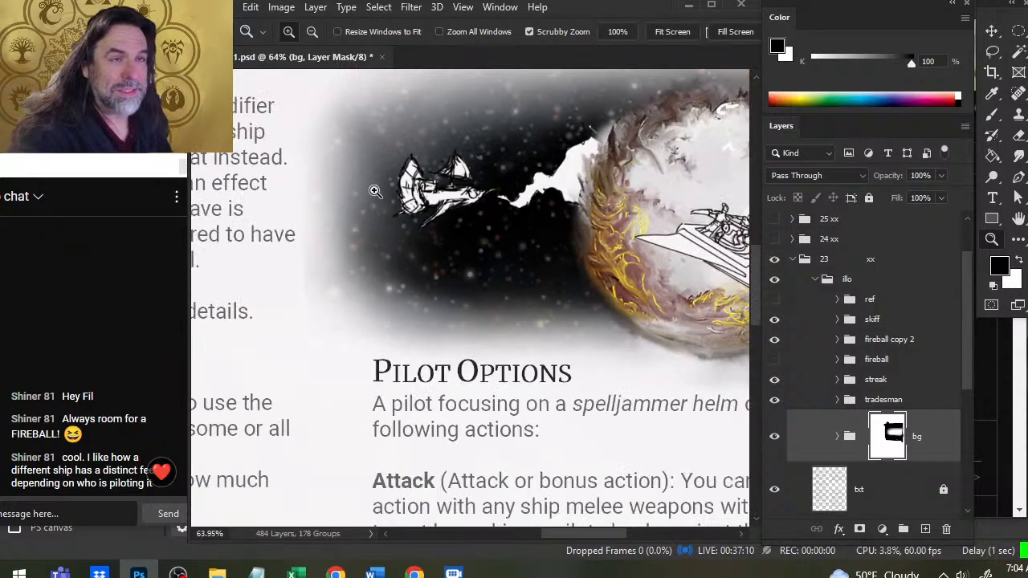
pyautogui.press('r')
pyautogui.scroll(2, 459, 172)
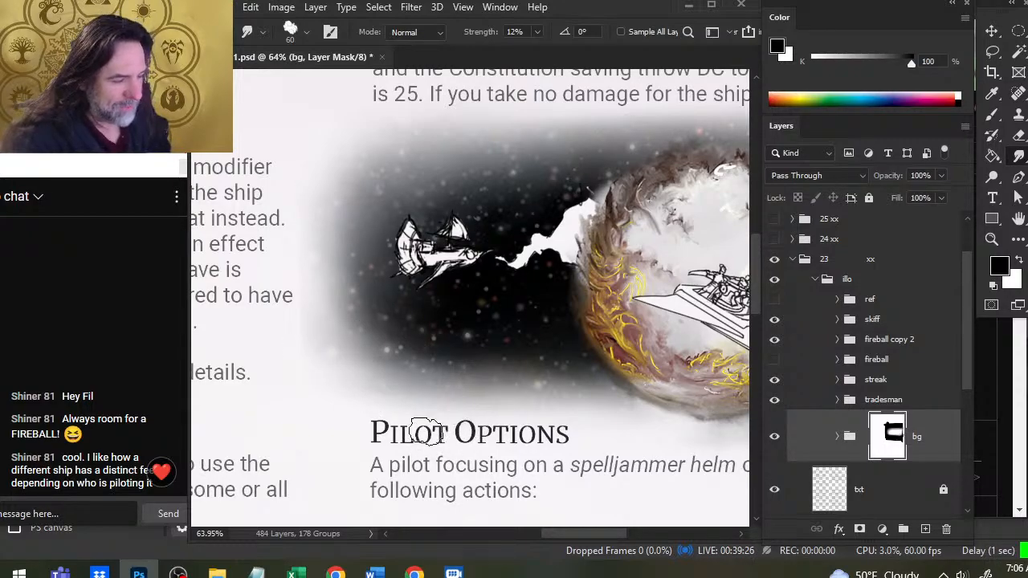
# - Brush over the starfield's lower-left corner on the bg mask and blend it with the Smudge tool at 12% strength
pyautogui.press('b')
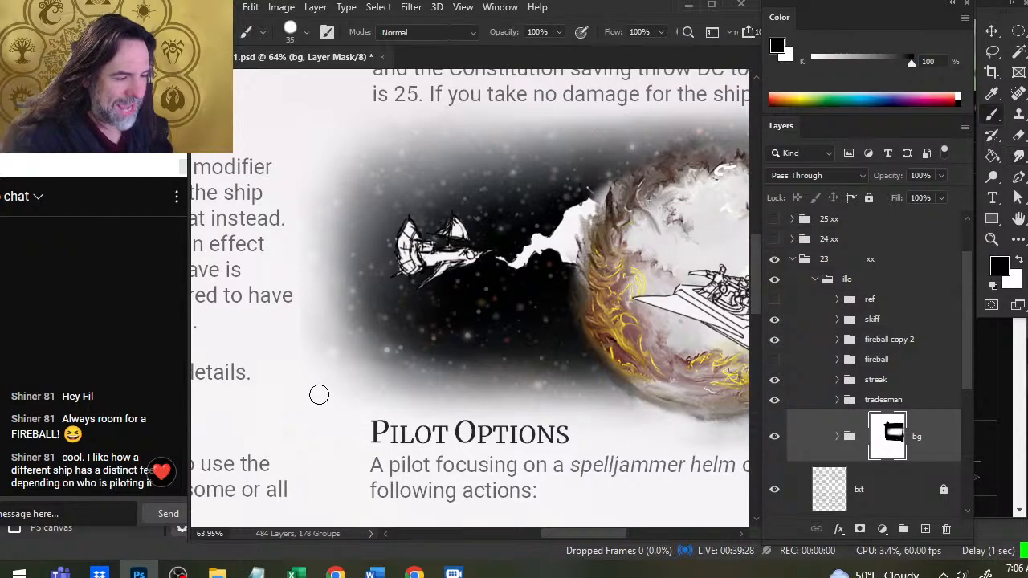
pyautogui.press(']')
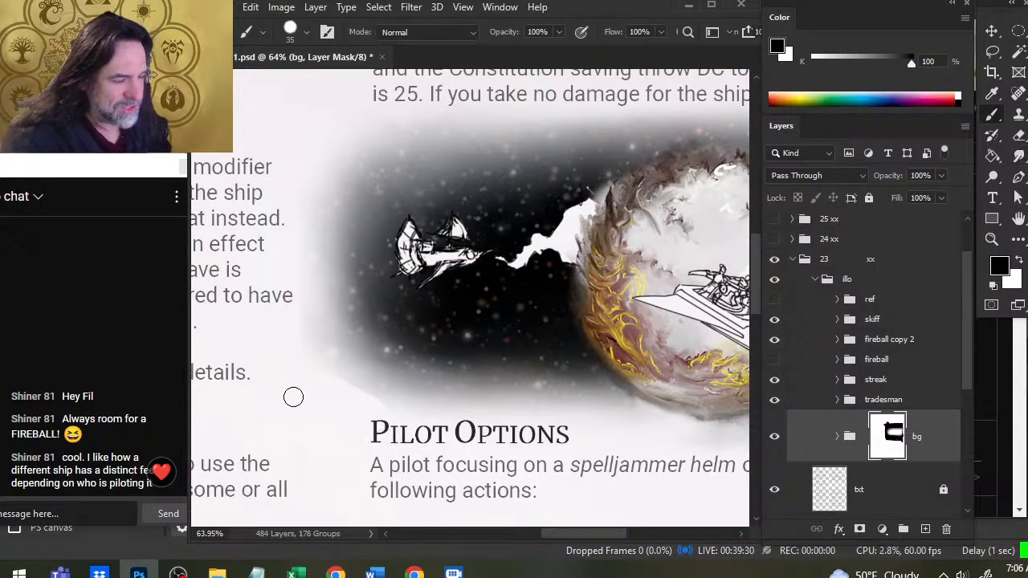
pyautogui.press(']')
pyautogui.press('r')
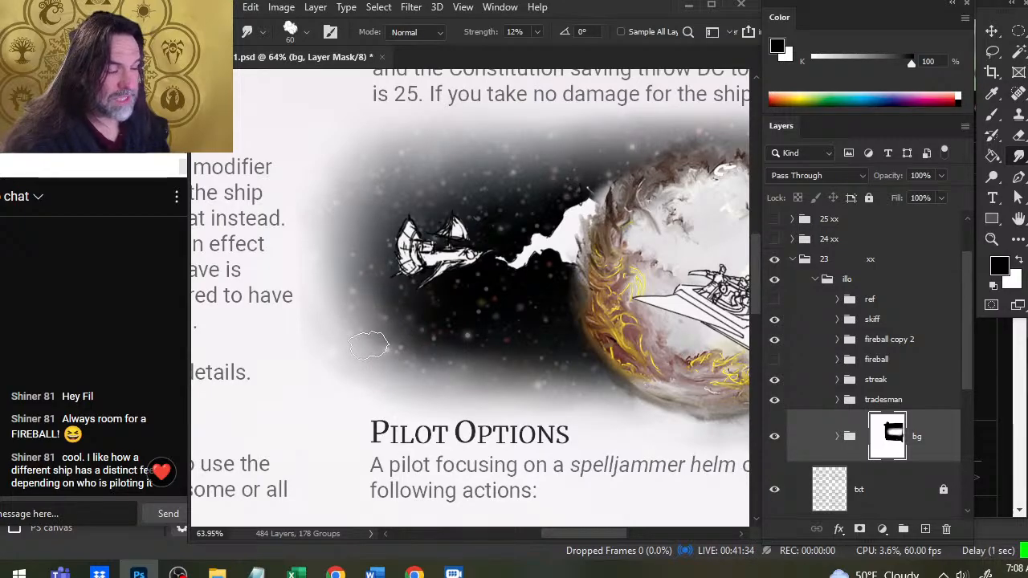
# - Smudge the bg mask along the starfield's upper and lower edges beside the fireball at 12% strength
pyautogui.press('z')
pyautogui.moveTo(531, 388); pyautogui.dragTo(455, 361)
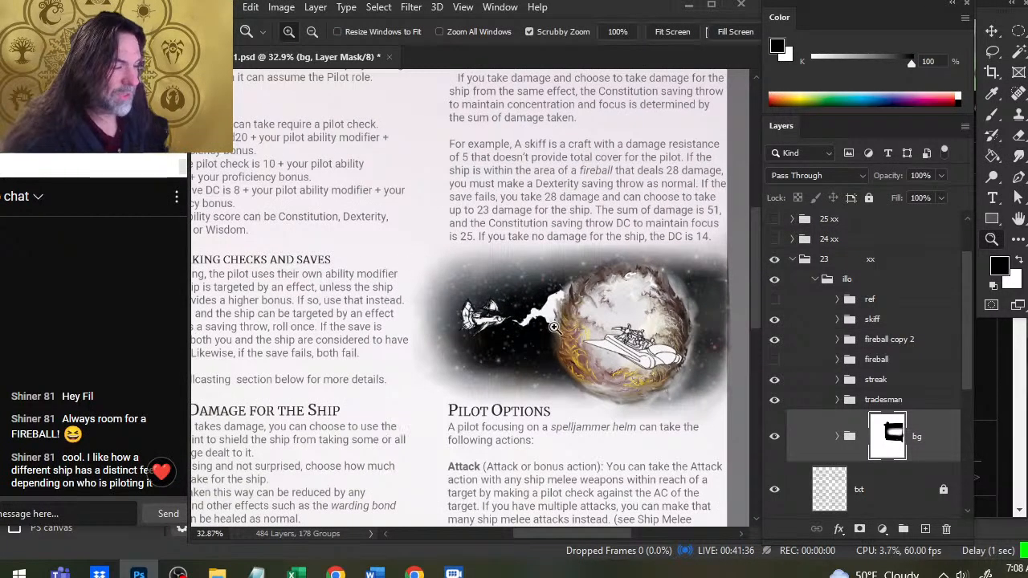
pyautogui.press('r')
pyautogui.moveTo(578, 305)
pyautogui.mouseDown()
pyautogui.moveTo(649, 306)
pyautogui.moveTo(507, 307)
pyautogui.mouseUp()
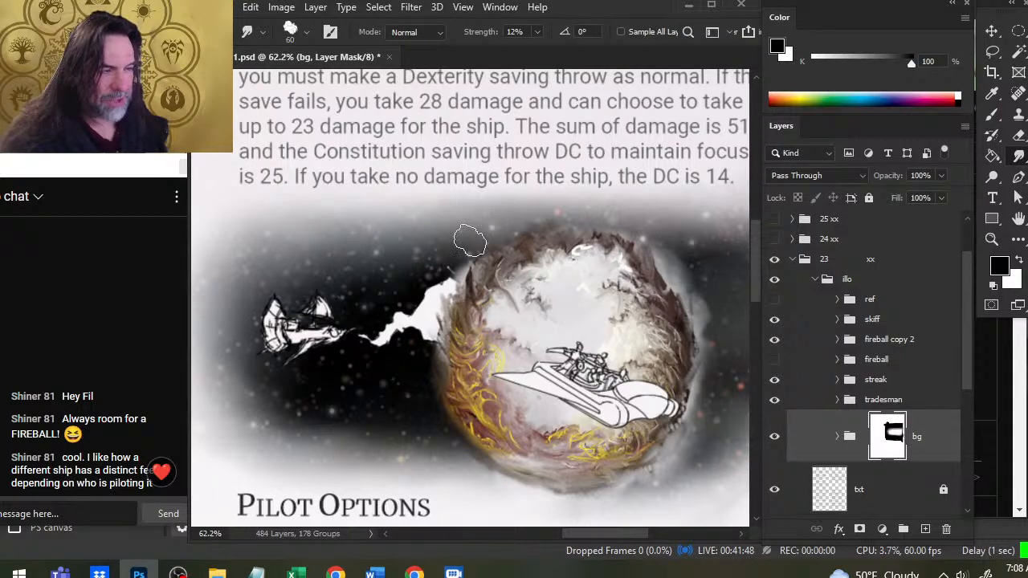
pyautogui.moveTo(251, 351)
pyautogui.mouseDown()
pyautogui.moveTo(334, 349)
pyautogui.moveTo(316, 352)
pyautogui.mouseUp()
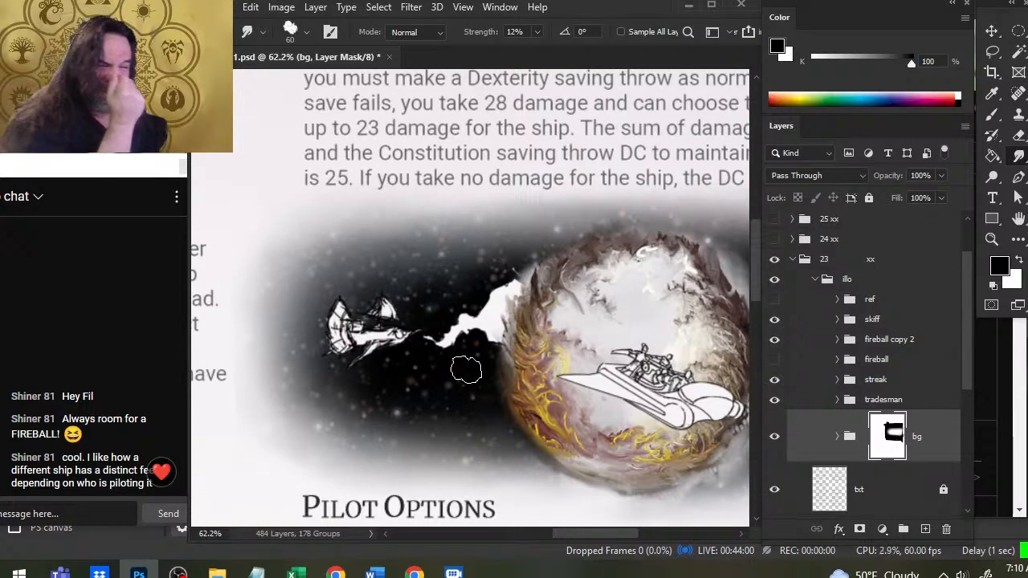
# - Alternate the Brush and the Smudge tool at 12% strength on the bg mask to soften the starfield's right end at the page edge
pyautogui.moveTo(607, 294); pyautogui.dragTo(496, 293)
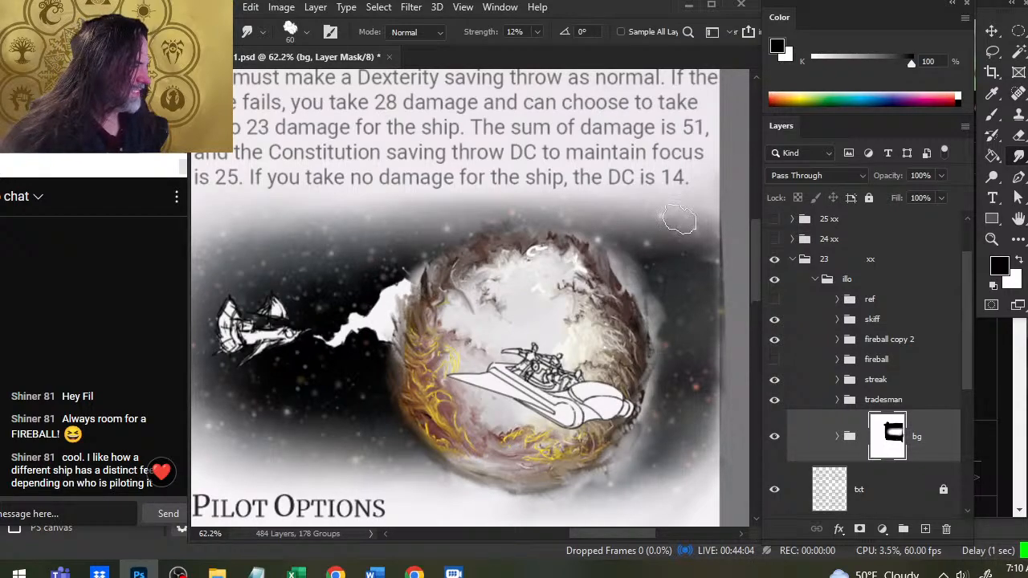
pyautogui.moveTo(662, 315); pyautogui.dragTo(536, 319)
pyautogui.press('b')
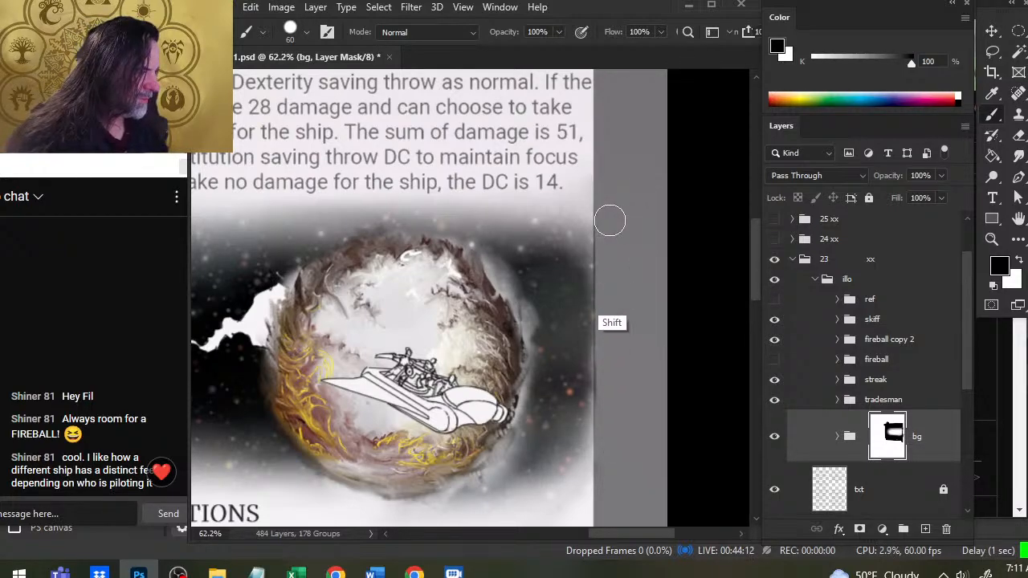
pyautogui.press('r')
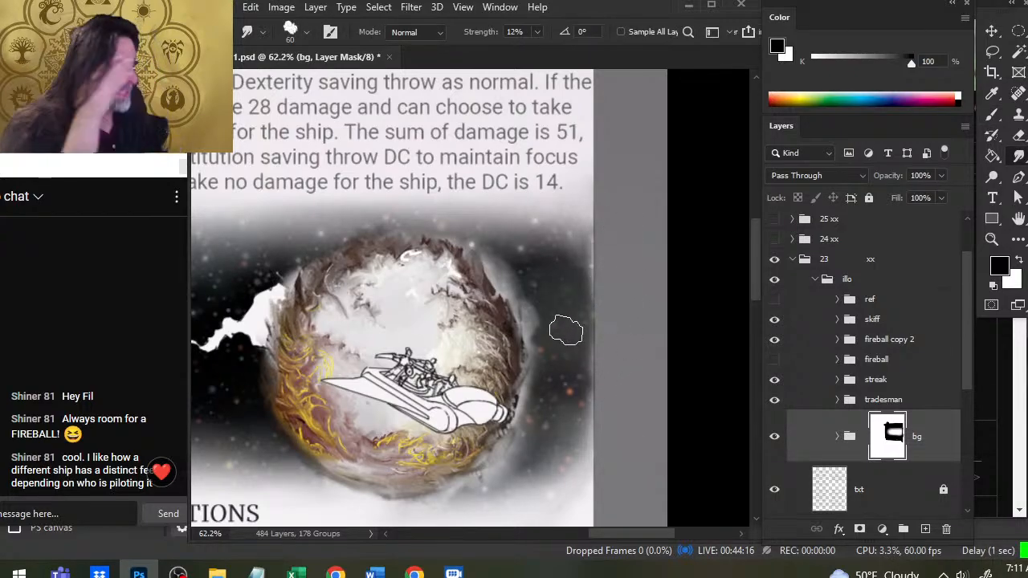
pyautogui.press('b')
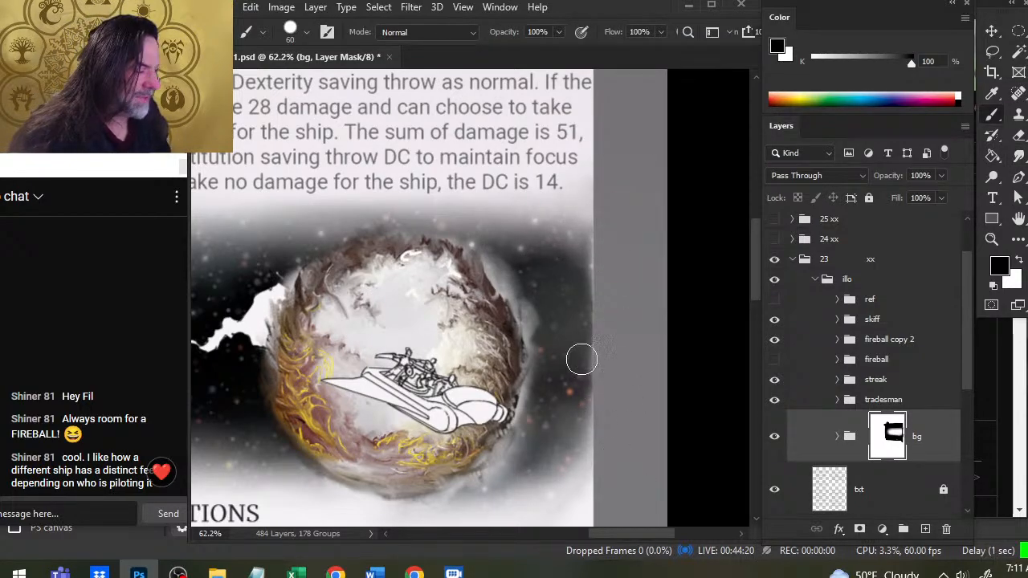
pyautogui.press('r')
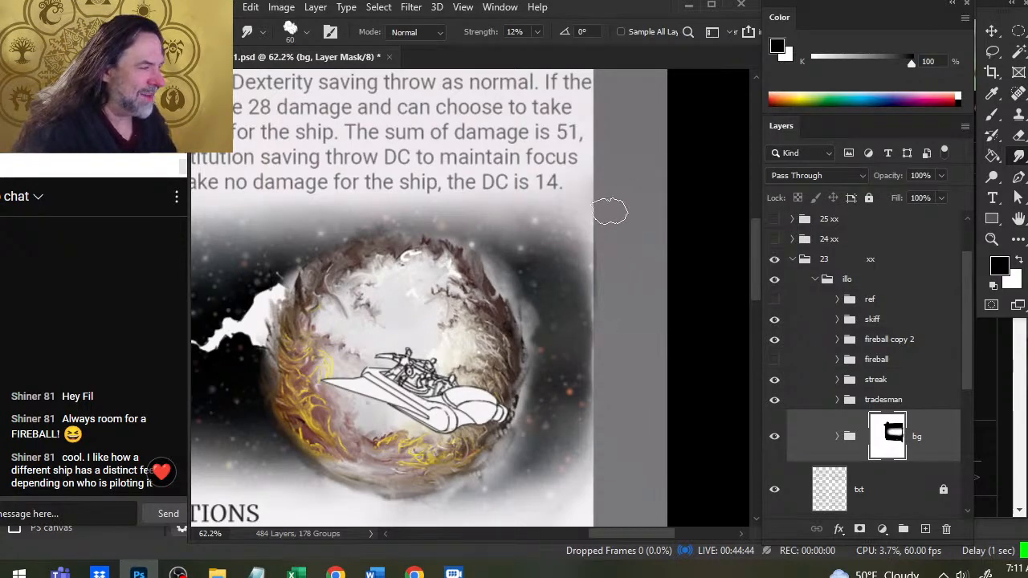
pyautogui.press('b')
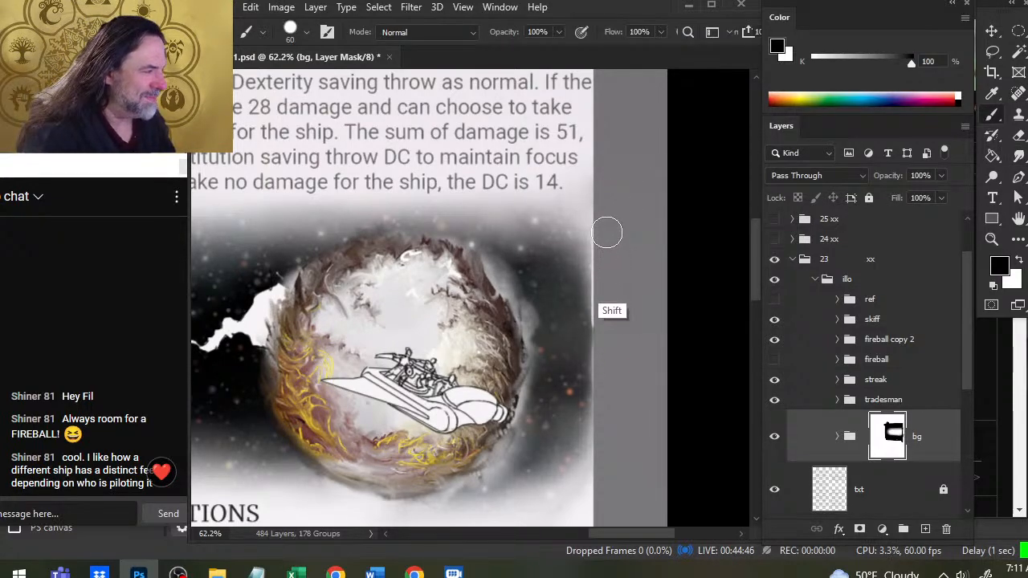
pyautogui.press('r')
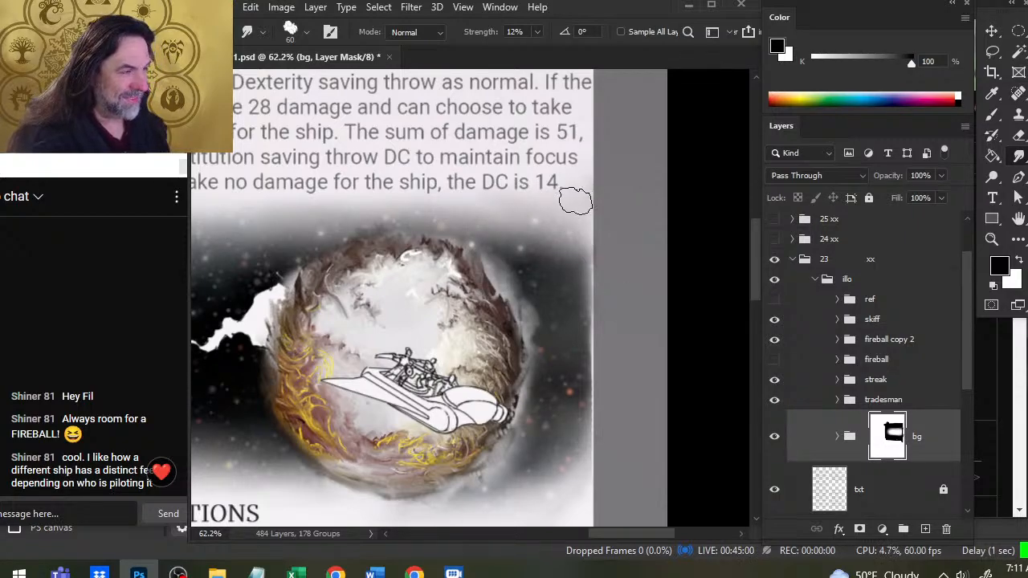
# - Undo the last brush stroke on the bg mask and smudge the starfield's left end around the small ship at 12% strength
pyautogui.moveTo(495, 274)
pyautogui.mouseDown()
pyautogui.moveTo(520, 283)
pyautogui.moveTo(504, 283)
pyautogui.mouseUp()
pyautogui.press('b')
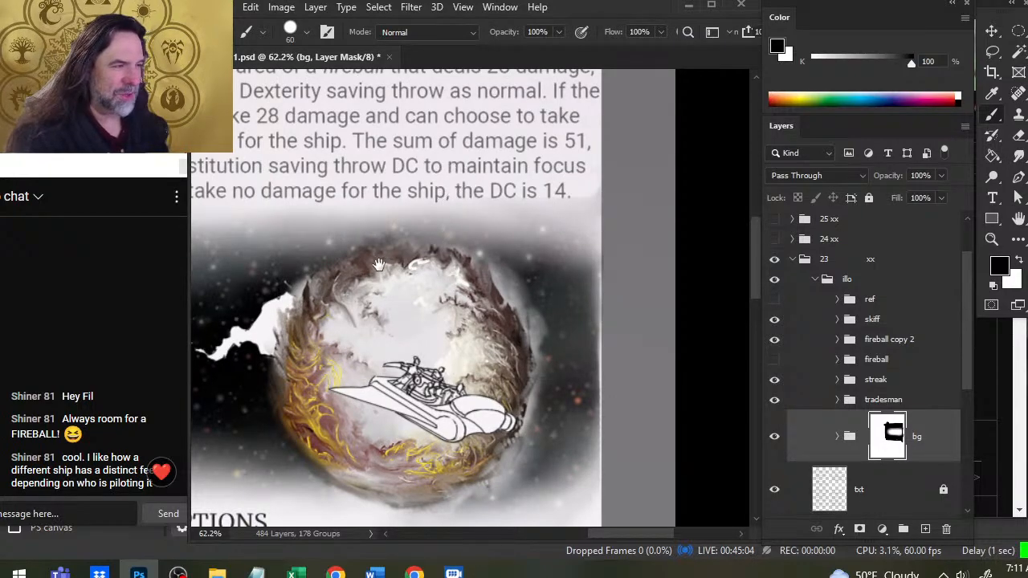
pyautogui.moveTo(424, 175); pyautogui.dragTo(480, 208)
pyautogui.moveTo(425, 190)
pyautogui.mouseDown()
pyautogui.moveTo(551, 271)
pyautogui.moveTo(539, 262)
pyautogui.mouseUp()
pyautogui.hotkey('ctrl', 'z')
pyautogui.press('r')
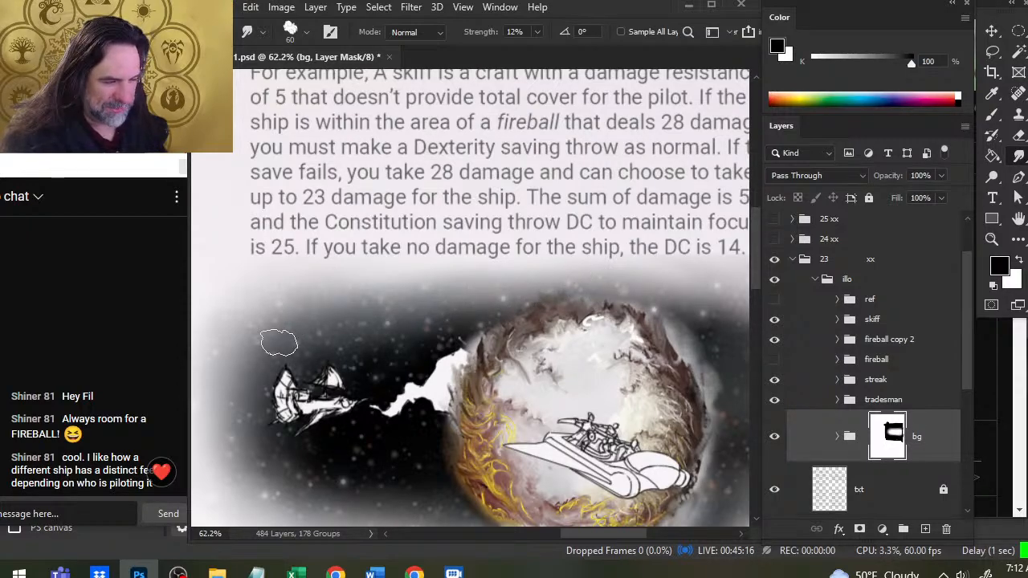
pyautogui.moveTo(320, 385)
pyautogui.mouseDown()
pyautogui.moveTo(434, 286)
pyautogui.moveTo(430, 294)
pyautogui.mouseUp()
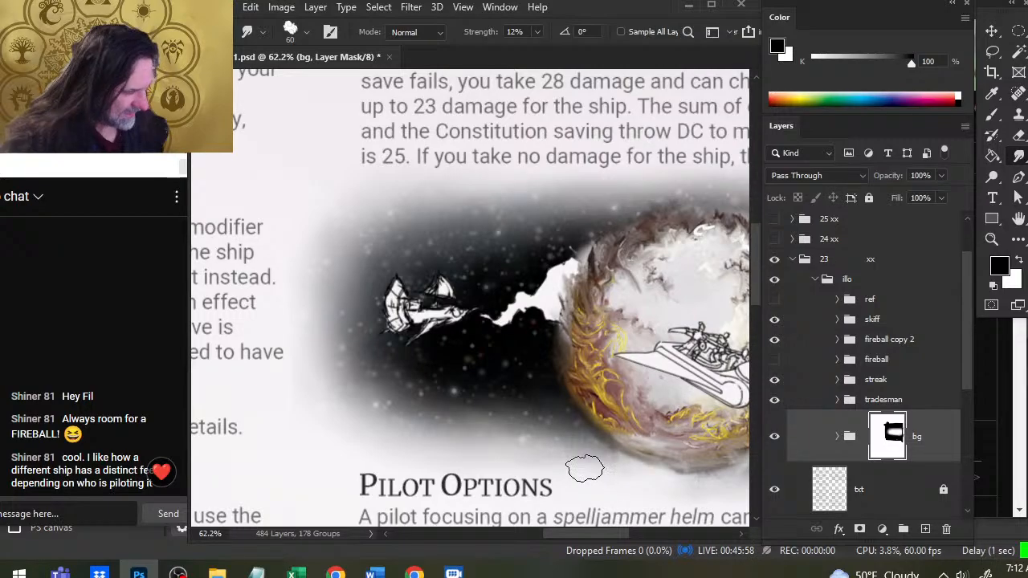
pyautogui.moveTo(581, 430); pyautogui.dragTo(458, 294)
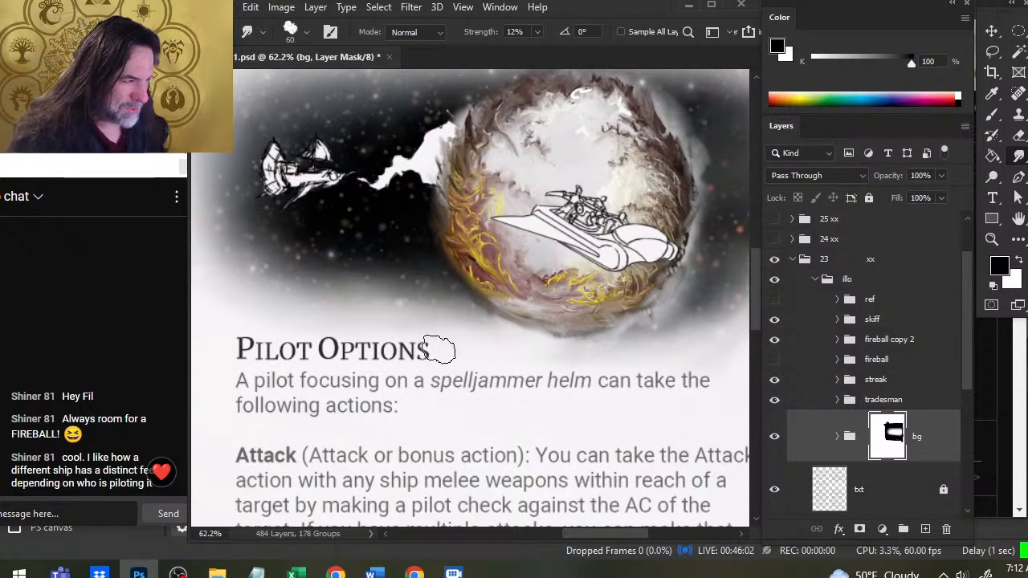
# - Brush the starfield's lower edge above the Pilot Options heading on the bg mask and blend it with the Smudge tool at 12% strength
pyautogui.press('b')
pyautogui.moveTo(462, 350); pyautogui.dragTo(358, 336)
pyautogui.press('r')
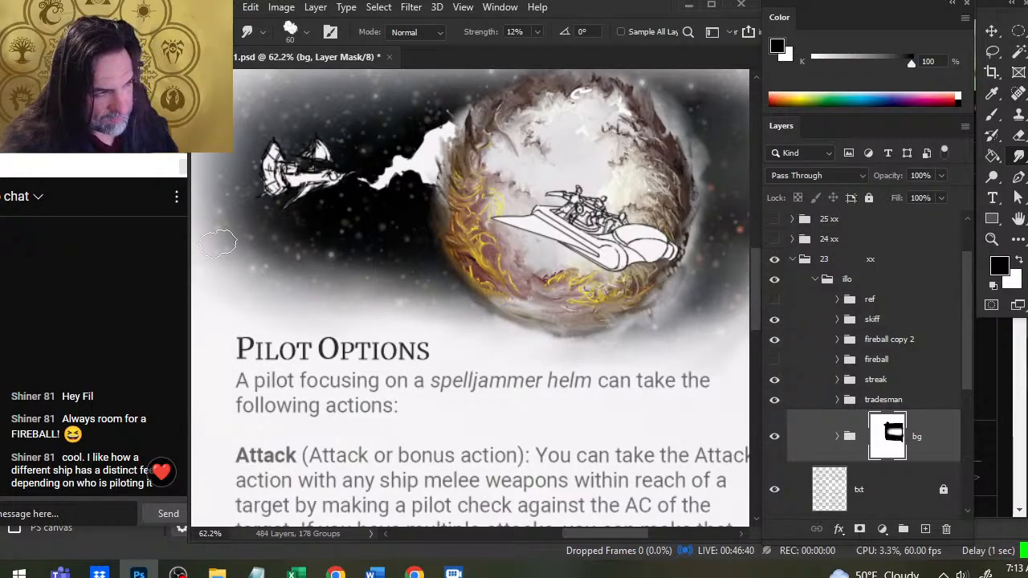
pyautogui.moveTo(388, 291); pyautogui.dragTo(477, 319)
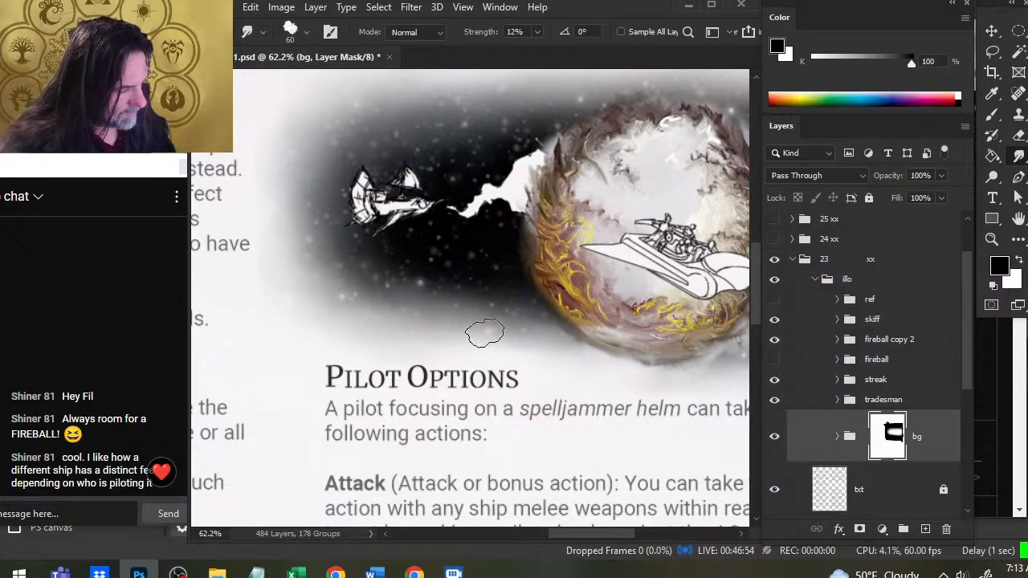
pyautogui.moveTo(649, 368); pyautogui.dragTo(446, 301)
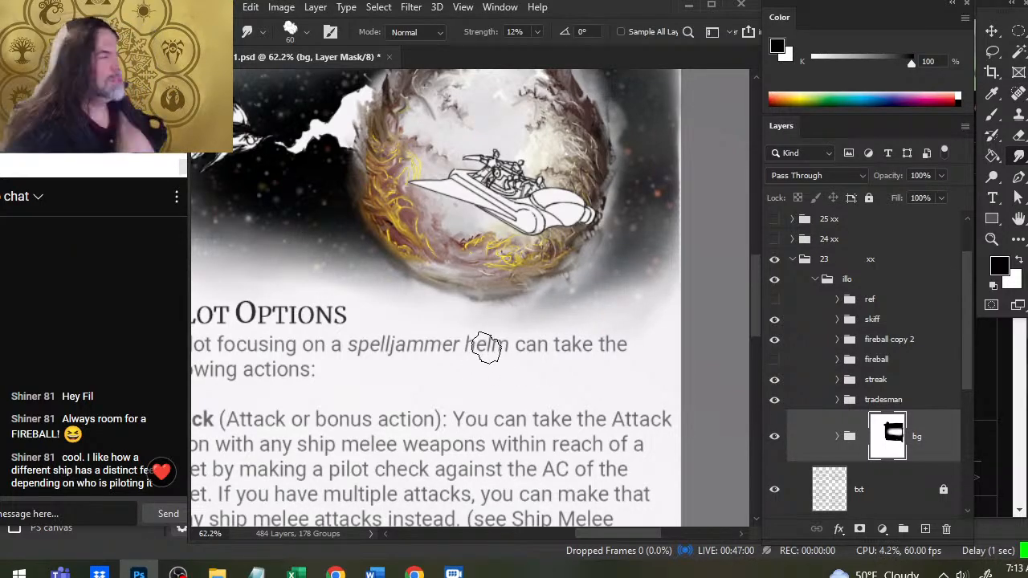
pyautogui.scroll(3, 526, 164)
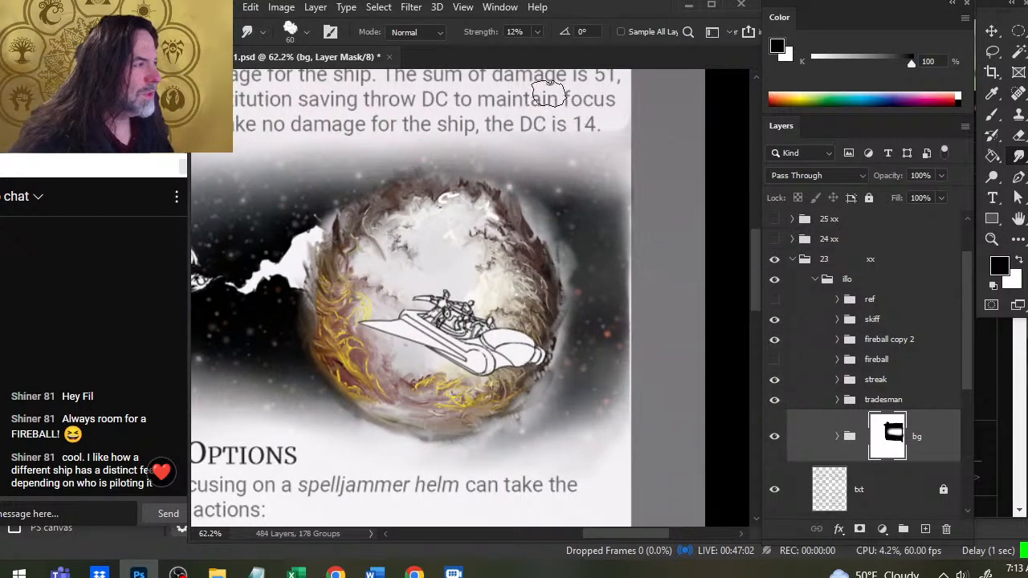
pyautogui.press('b')
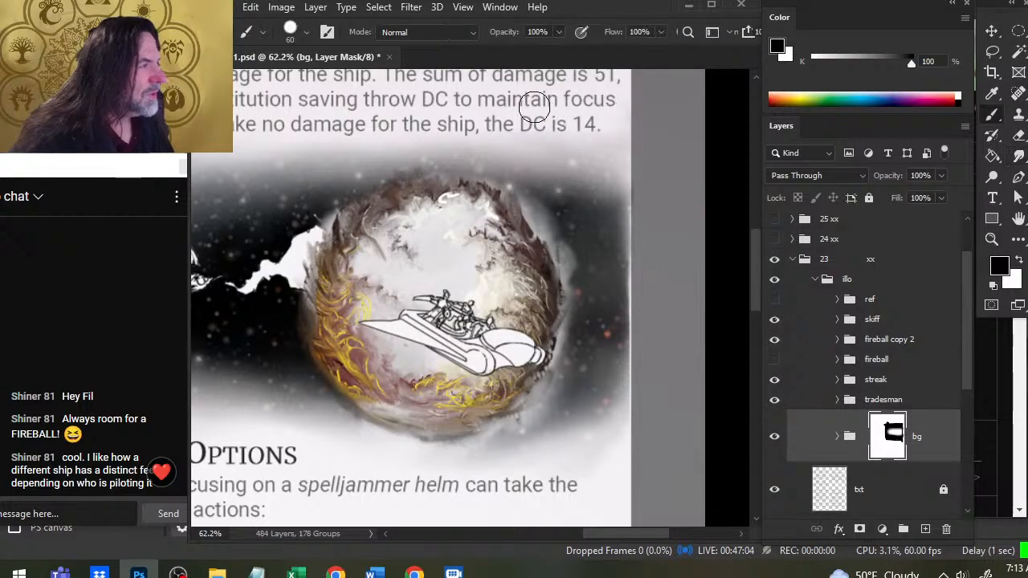
pyautogui.moveTo(482, 182); pyautogui.dragTo(572, 240)
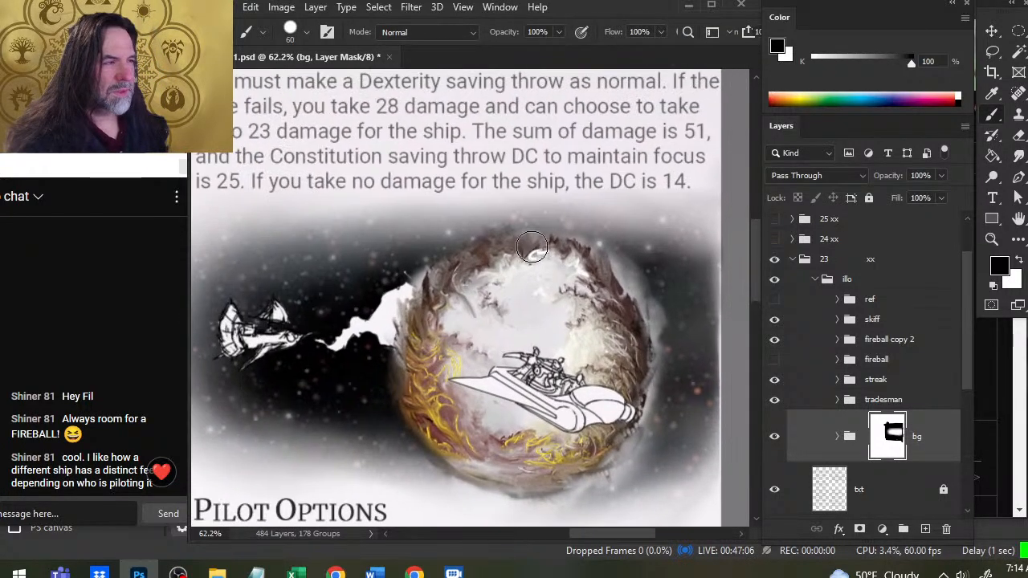
pyautogui.moveTo(245, 217); pyautogui.dragTo(471, 235)
pyautogui.hotkey('ctrl', 'z')
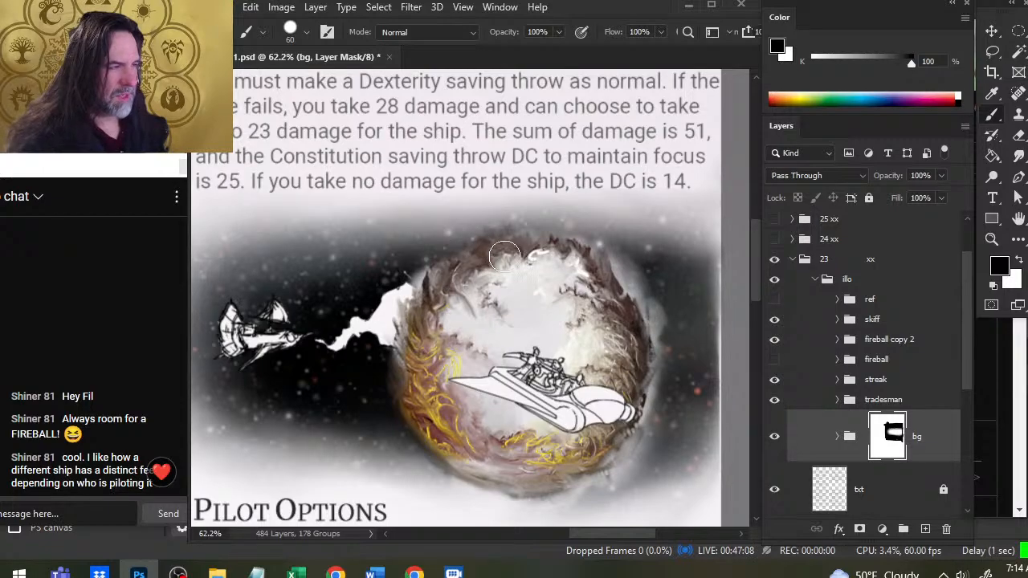
# - Smudge the bg mask along the starfield's upper edge and right side around the fireball at 12% strength
pyautogui.press('r')
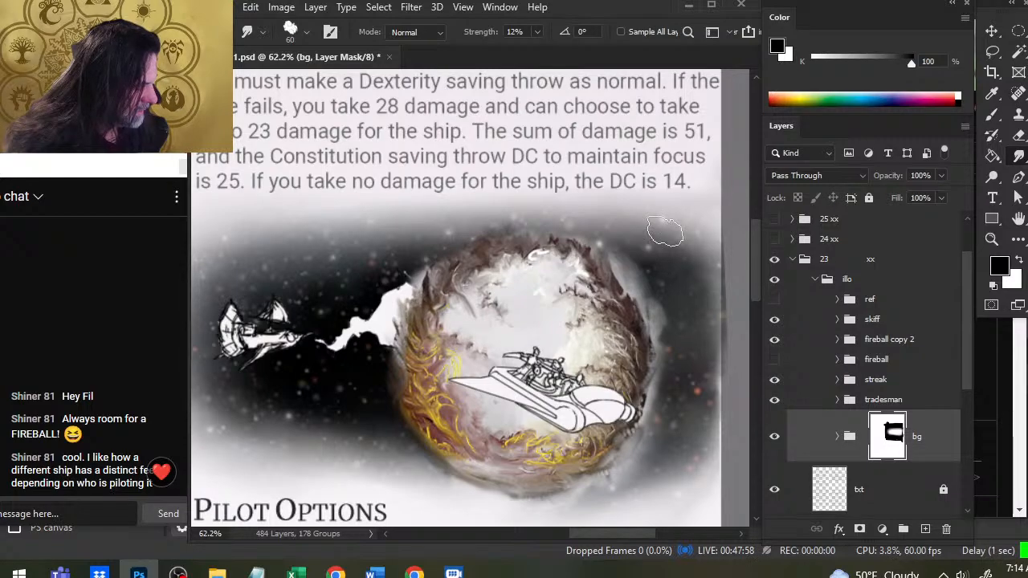
pyautogui.scroll(-2, 700, 230)
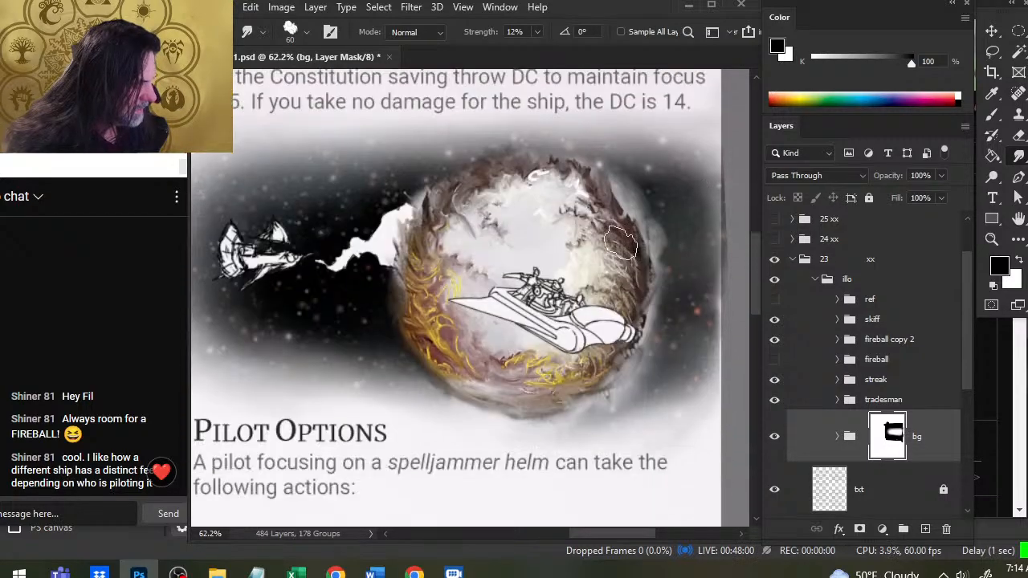
pyautogui.moveTo(500, 293); pyautogui.dragTo(513, 330)
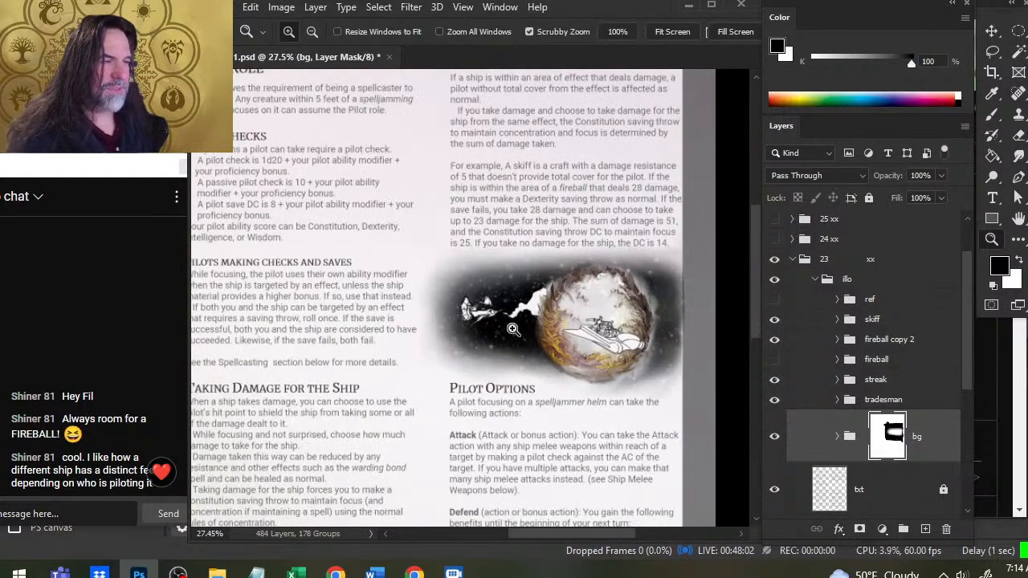
pyautogui.moveTo(593, 279); pyautogui.dragTo(655, 283)
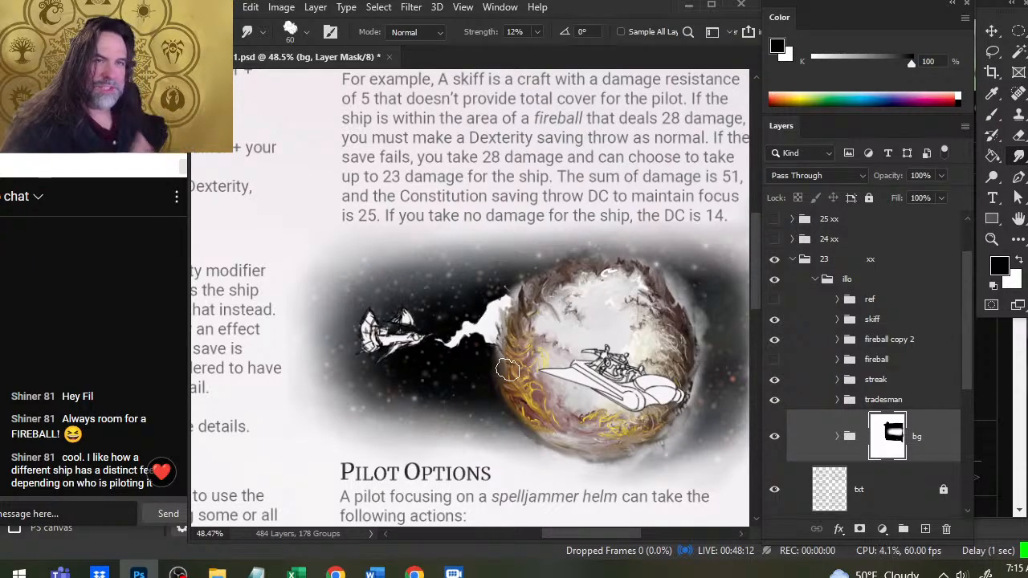
pyautogui.moveTo(570, 303); pyautogui.dragTo(431, 298)
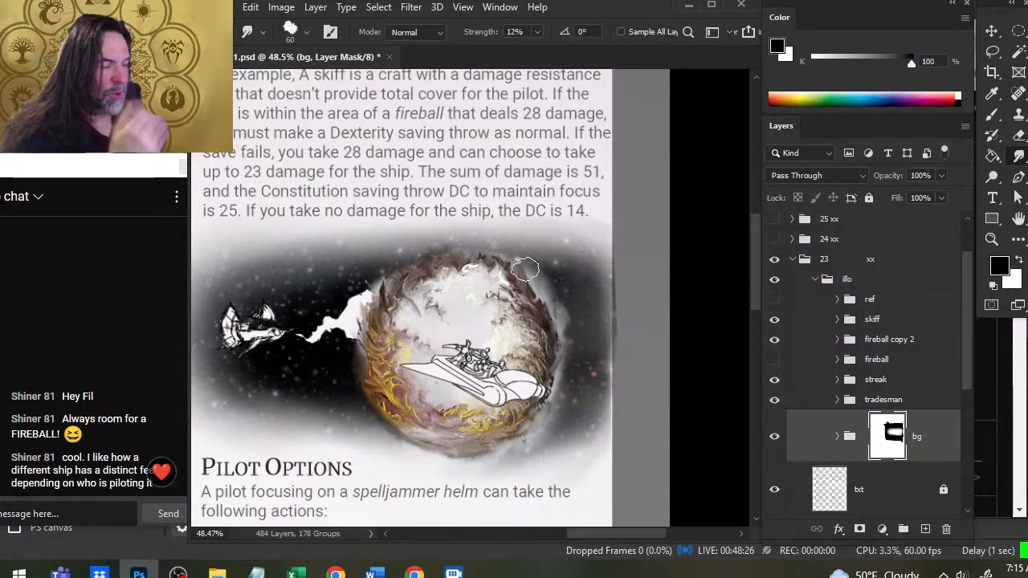
pyautogui.moveTo(502, 317); pyautogui.dragTo(646, 335)
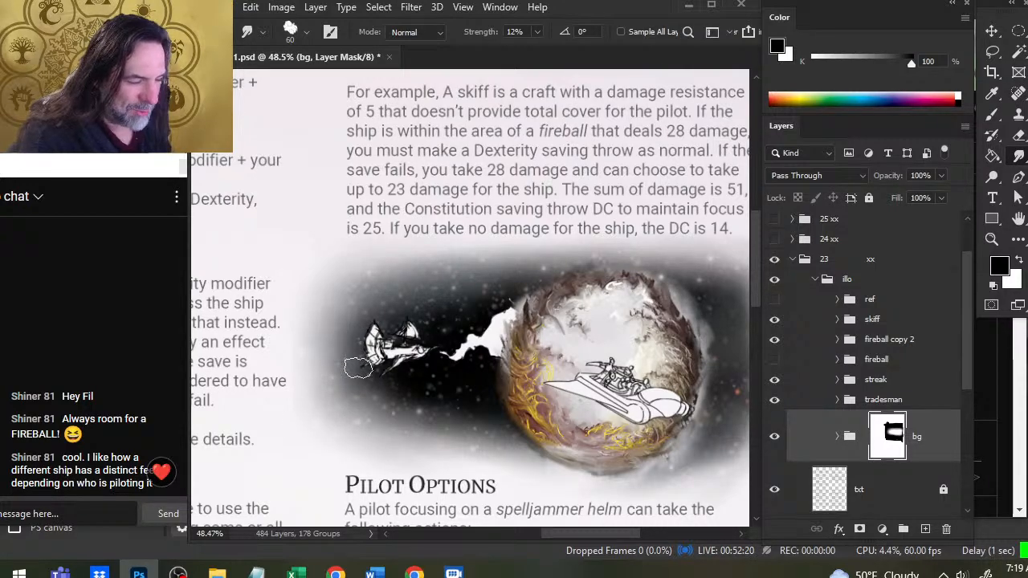
# - Check the illustration against the whole page and smudge the bg mask below the small ship at 12% strength
pyautogui.press('z')
pyautogui.moveTo(517, 431); pyautogui.dragTo(402, 371)
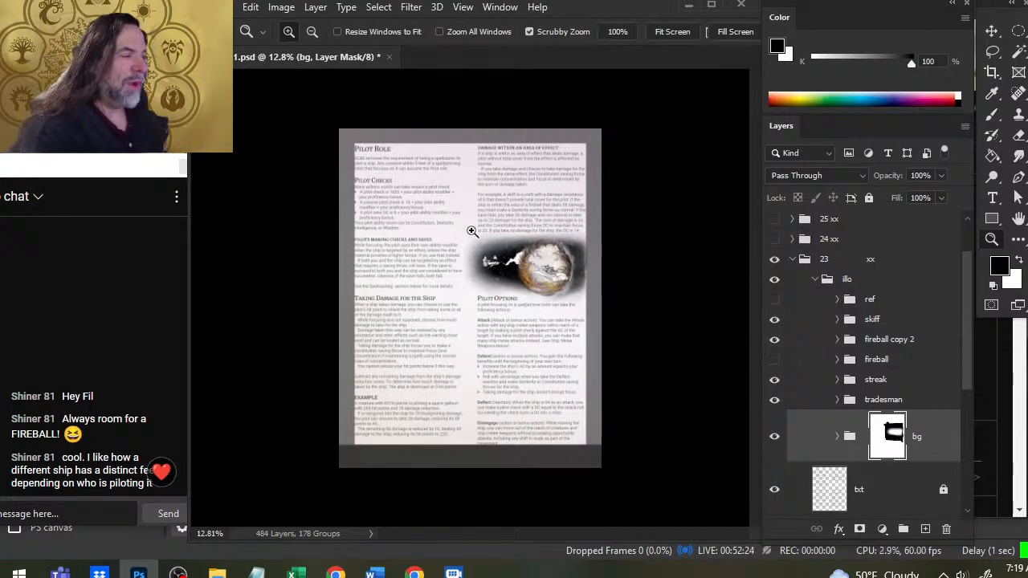
pyautogui.moveTo(473, 232); pyautogui.dragTo(515, 259)
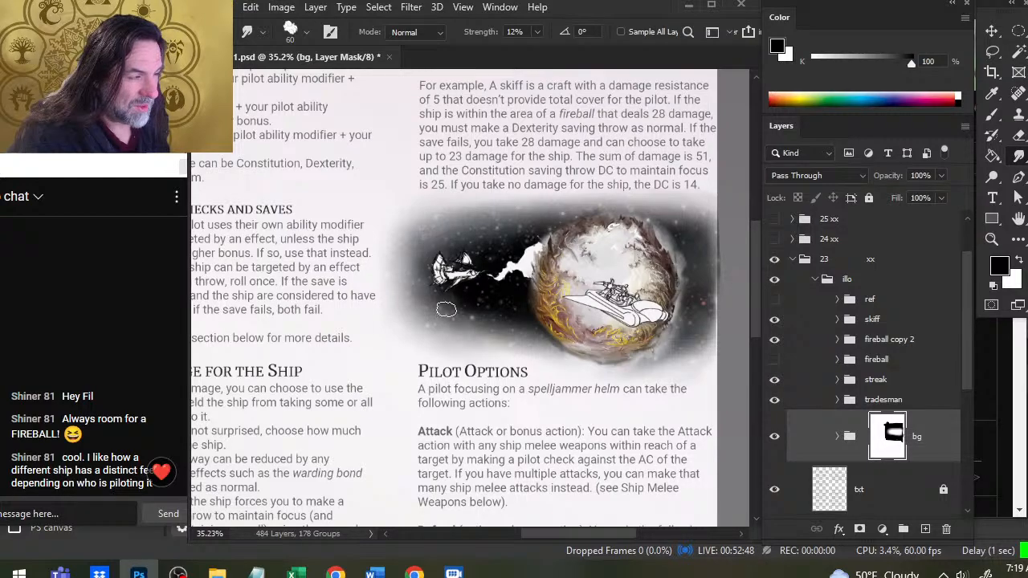
pyautogui.moveTo(558, 377); pyautogui.dragTo(486, 340)
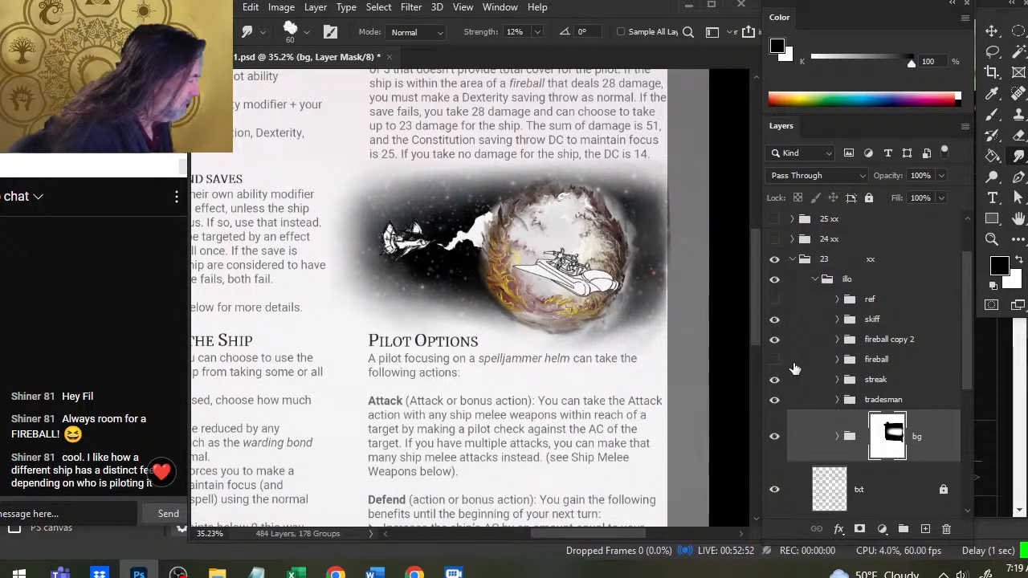
# - Toggle the fireball copy 2 group's visibility to examine its effect on the illustration, and select the group
pyautogui.click(776, 340)
pyautogui.click(776, 340)
pyautogui.click(806, 341)
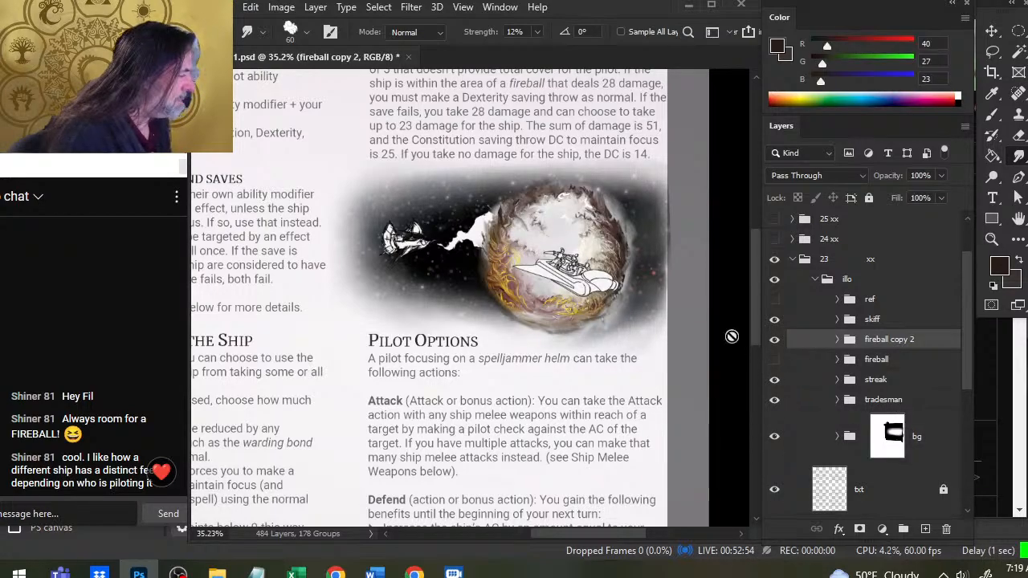
pyautogui.moveTo(730, 337); pyautogui.dragTo(647, 261)
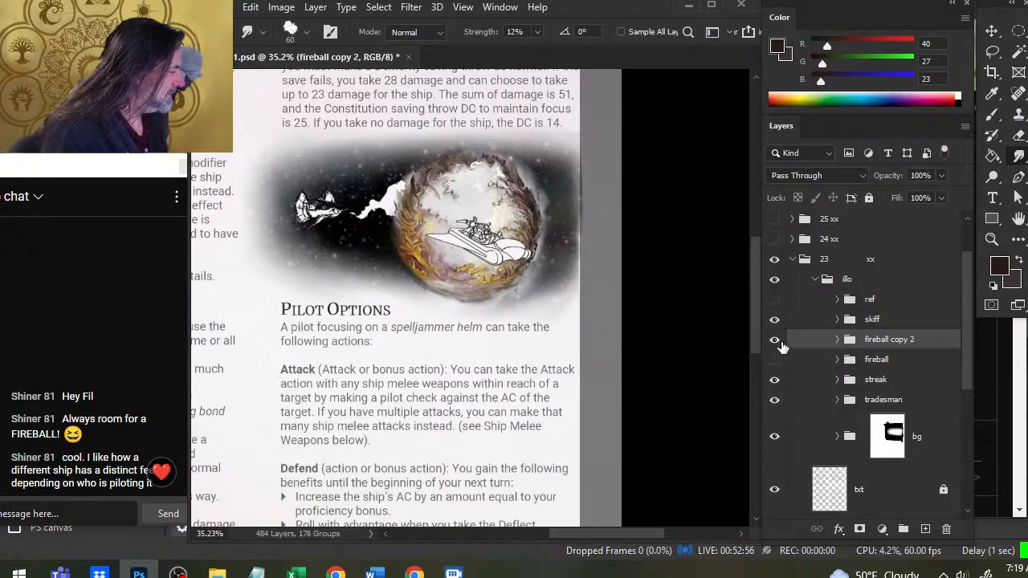
# - Move the fireball group over to the skiff's position, showing it in place of the fireball copy 2 group only for comparison
pyautogui.click(776, 339)
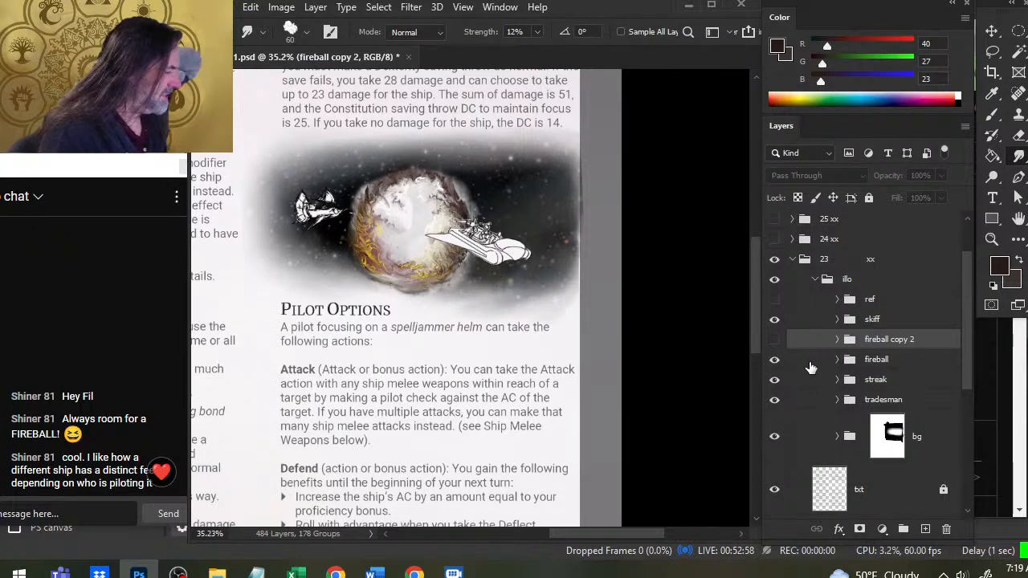
pyautogui.click(811, 367)
pyautogui.press('v')
pyautogui.moveTo(455, 298); pyautogui.dragTo(513, 291)
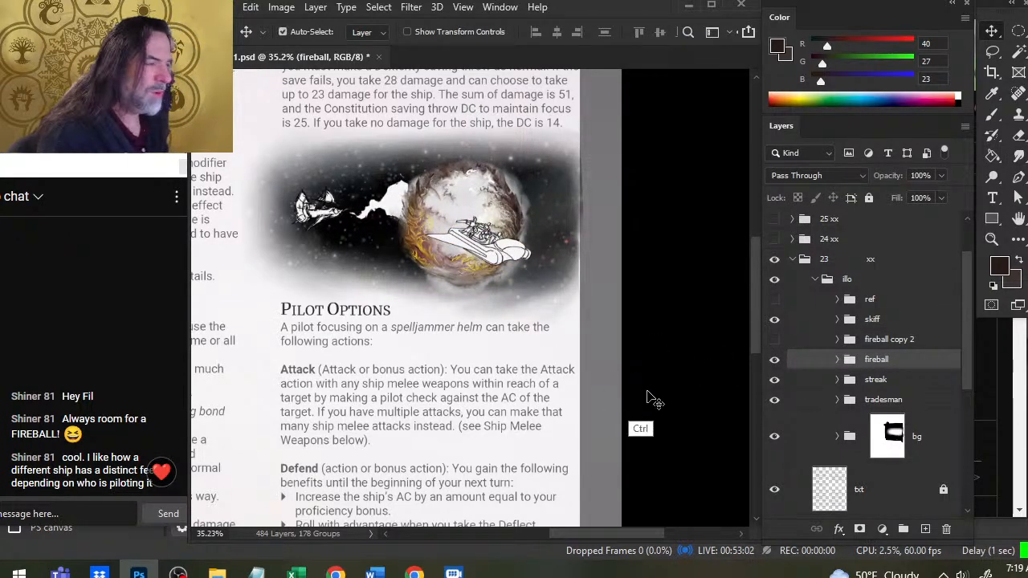
pyautogui.click(775, 359)
pyautogui.click(775, 340)
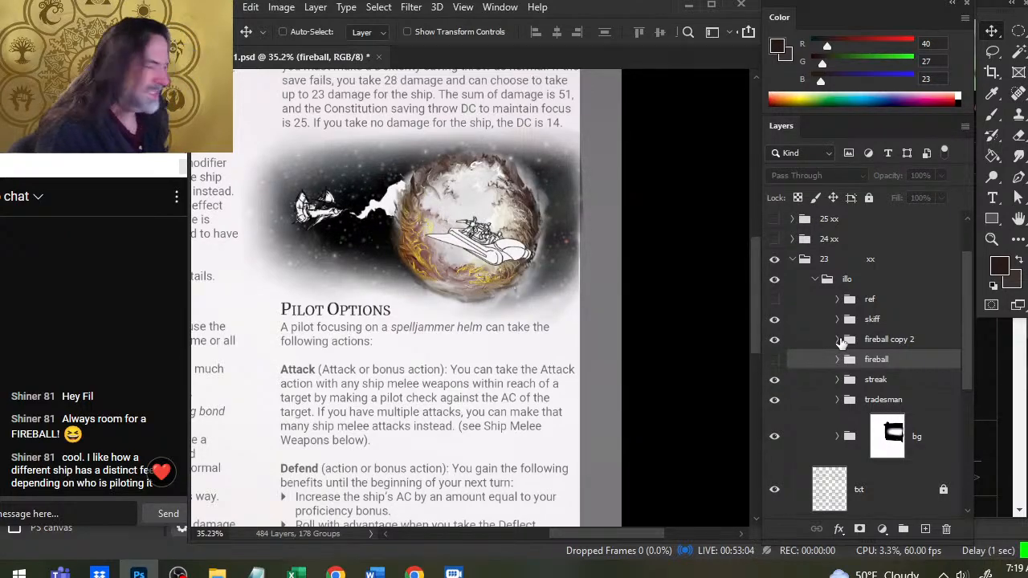
# - Expand the fireball copy 2 group and toggle Layer 833's visibility to examine what it adds to the fireball
pyautogui.click(832, 343)
pyautogui.click(837, 340)
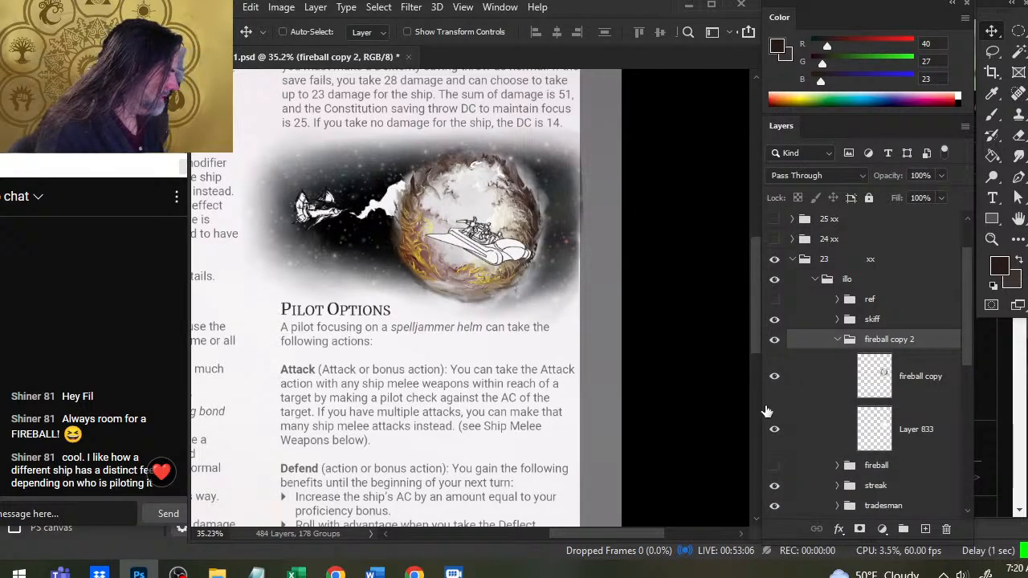
pyautogui.click(775, 431)
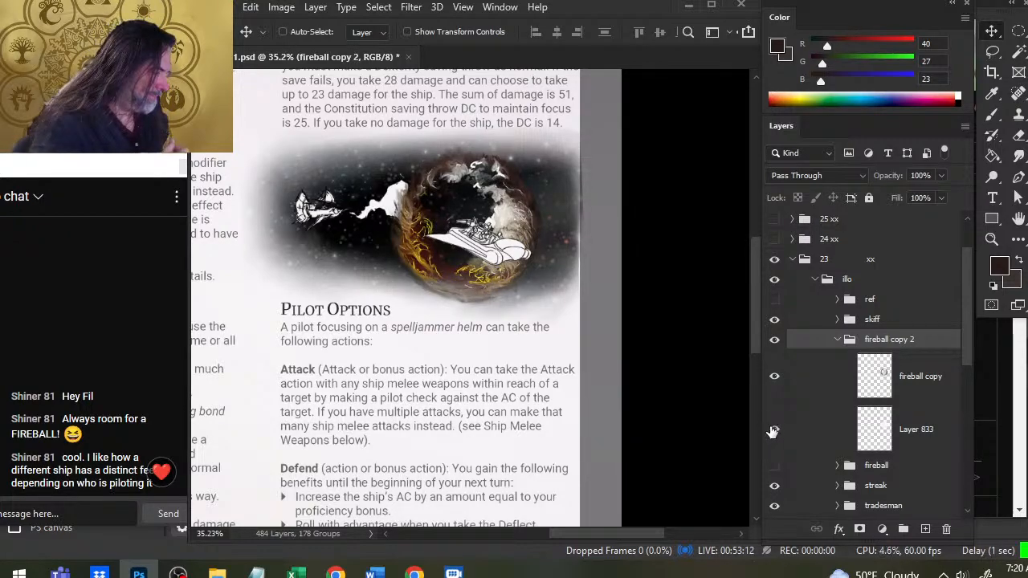
pyautogui.click(774, 431)
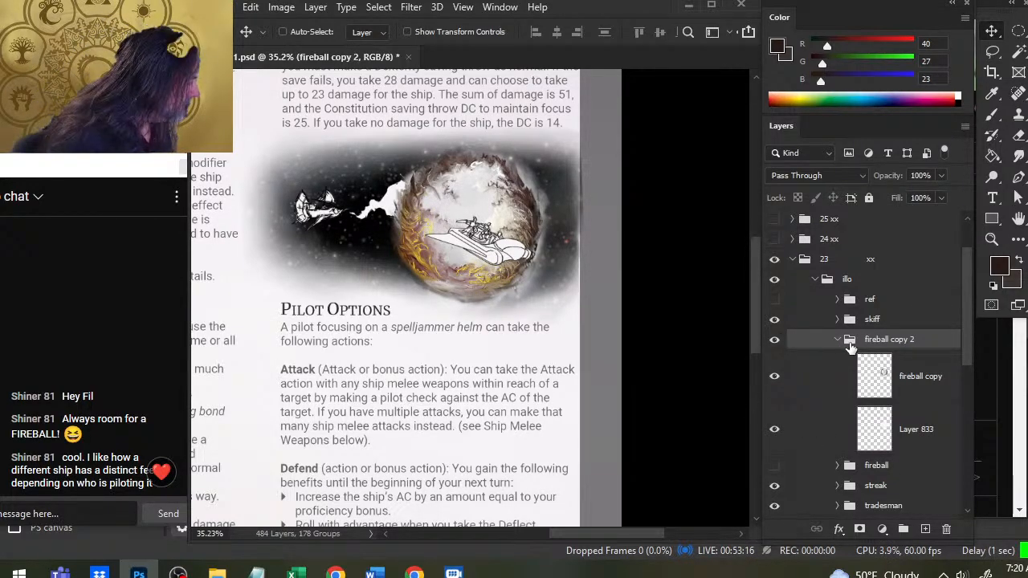
# - Merge the fireball copy layer down into Layer 833 within the fireball copy 2 group
pyautogui.rightClick(811, 383)
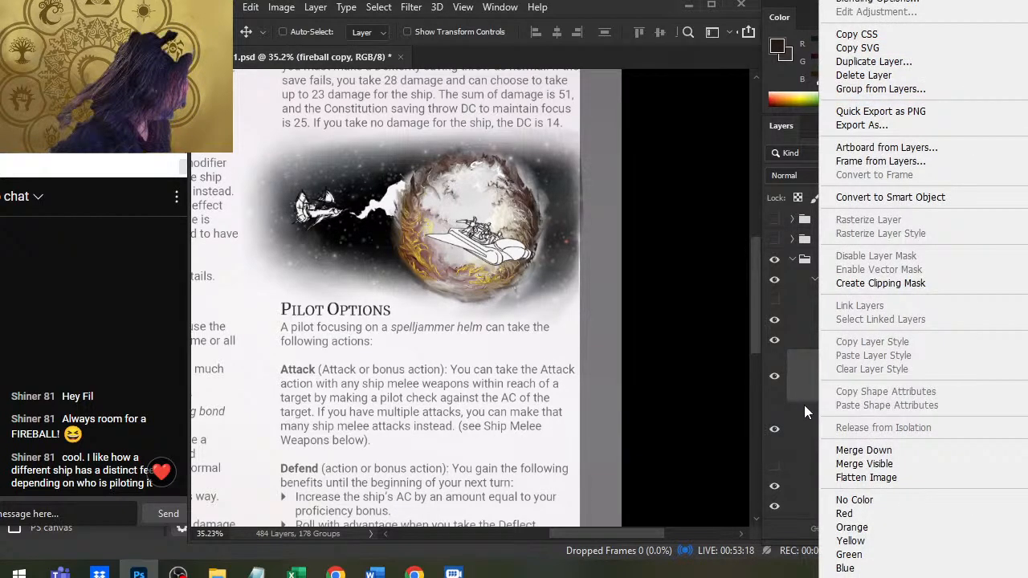
pyautogui.click(861, 451)
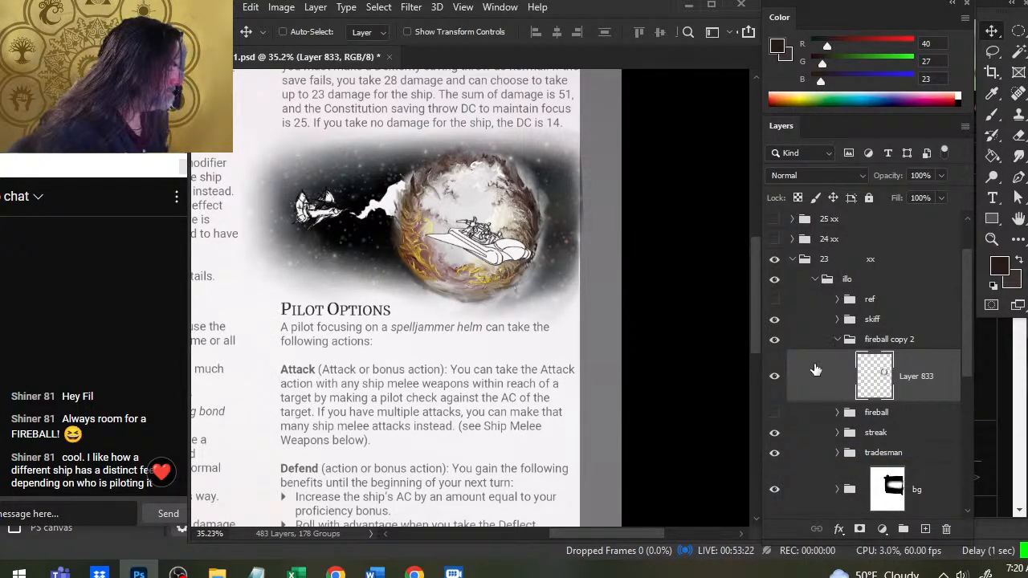
# - Smudge the upper right rim of the fireball on Layer 833 with a size 20 brush at 60% strength
pyautogui.press('z')
pyautogui.moveTo(497, 172); pyautogui.dragTo(529, 173)
pyautogui.moveTo(454, 197); pyautogui.dragTo(485, 230)
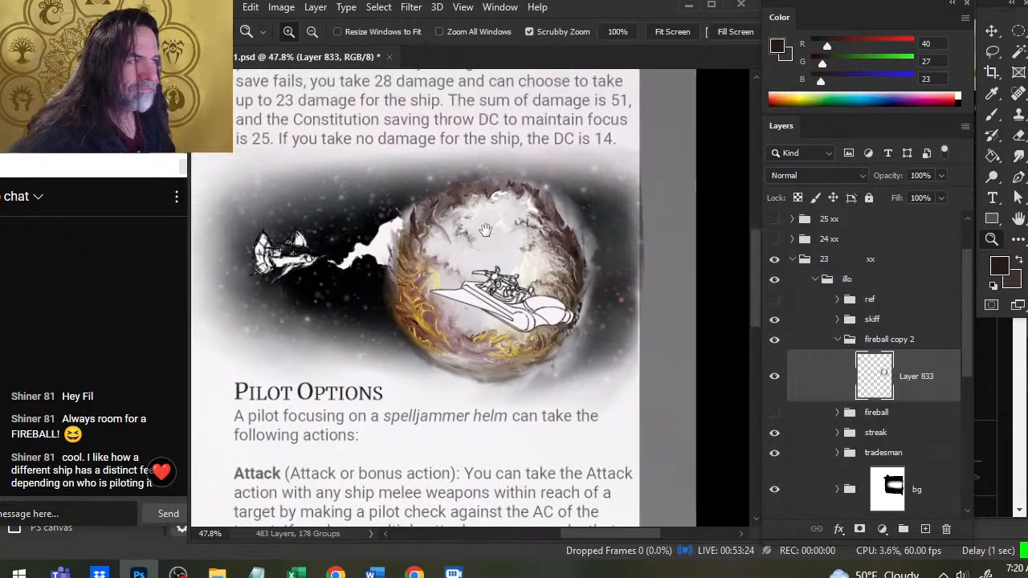
pyautogui.press('r')
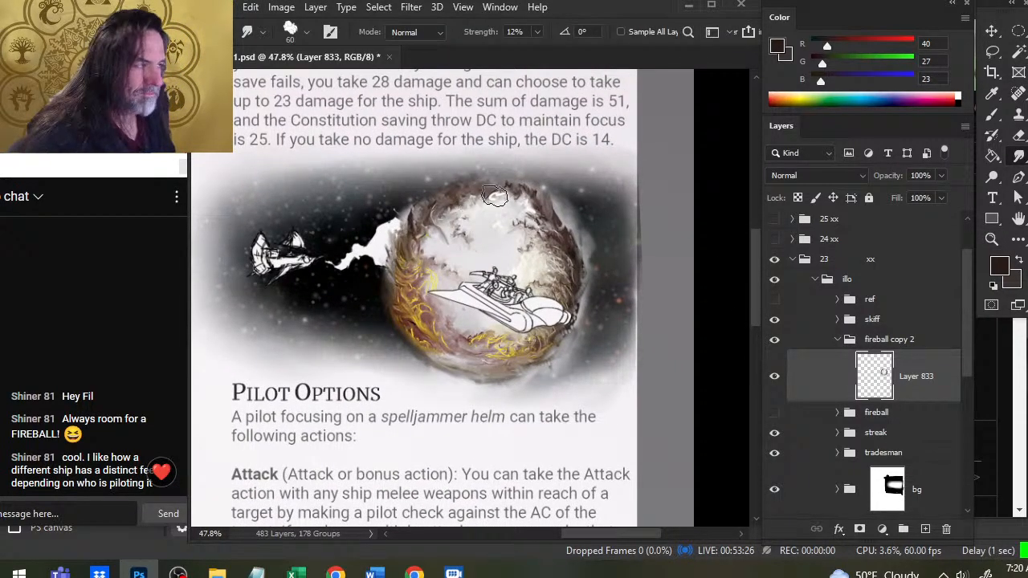
pyautogui.press('[')
pyautogui.press('[')
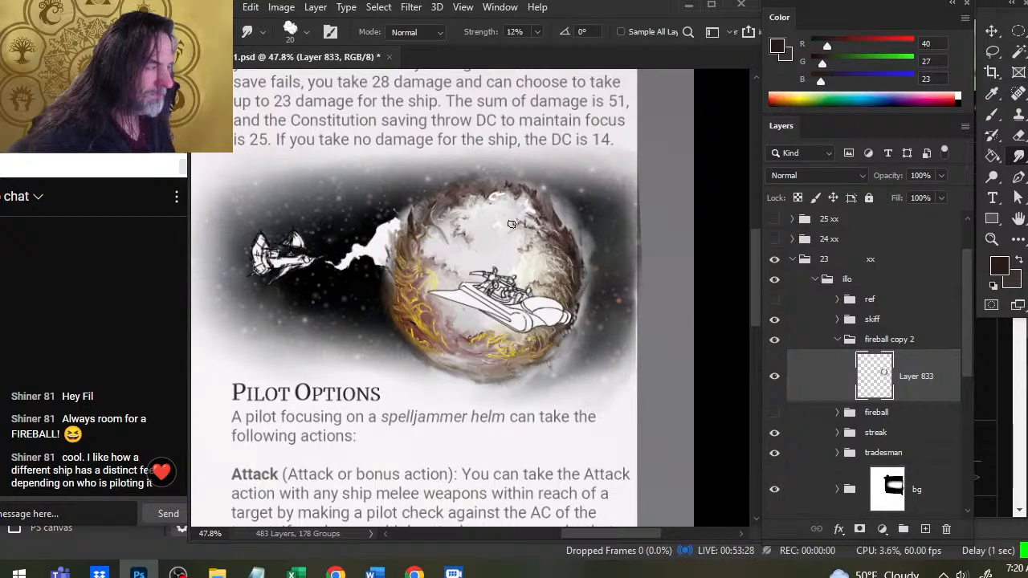
pyautogui.press('6')
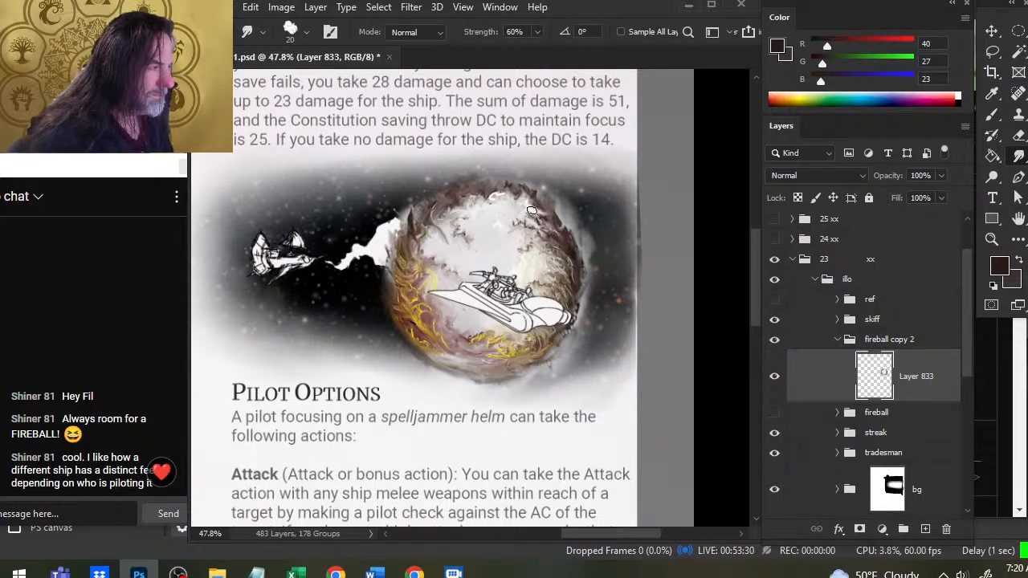
pyautogui.moveTo(533, 215); pyautogui.dragTo(556, 222)
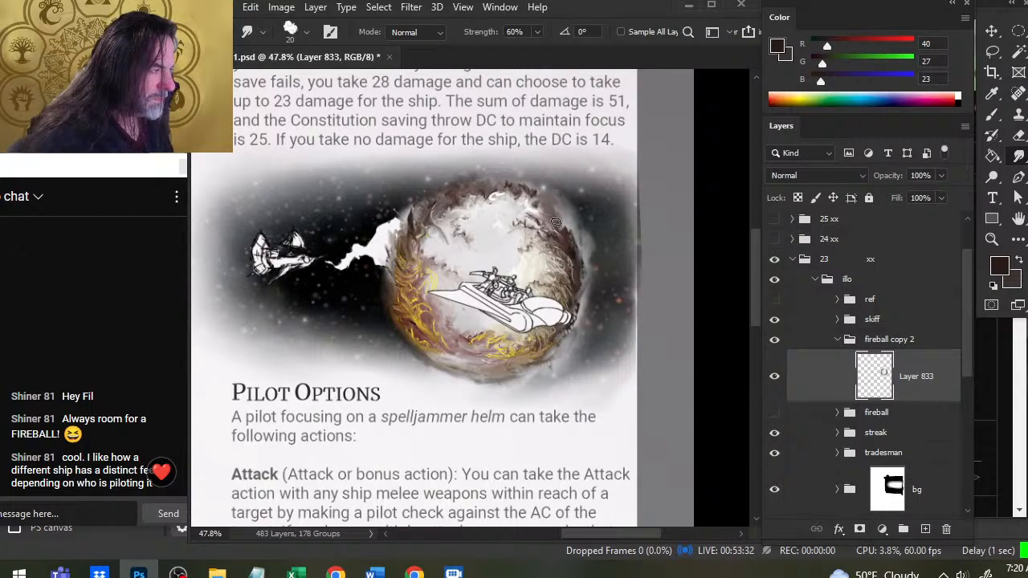
# - Paint dark brown smoke strokes along the fireball's upper right rim using colours sampled from the rim, reducing the brush to size 8
pyautogui.press('b')
pyautogui.keyDown('alt'); pyautogui.click(516, 198); pyautogui.keyUp('alt')
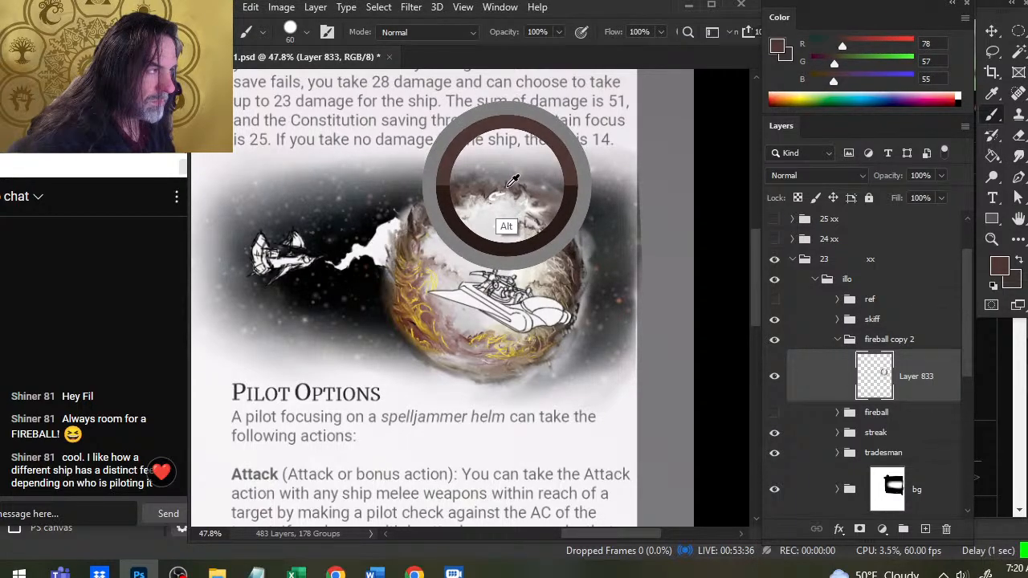
pyautogui.keyDown('alt'); pyautogui.click(501, 190); pyautogui.keyUp('alt')
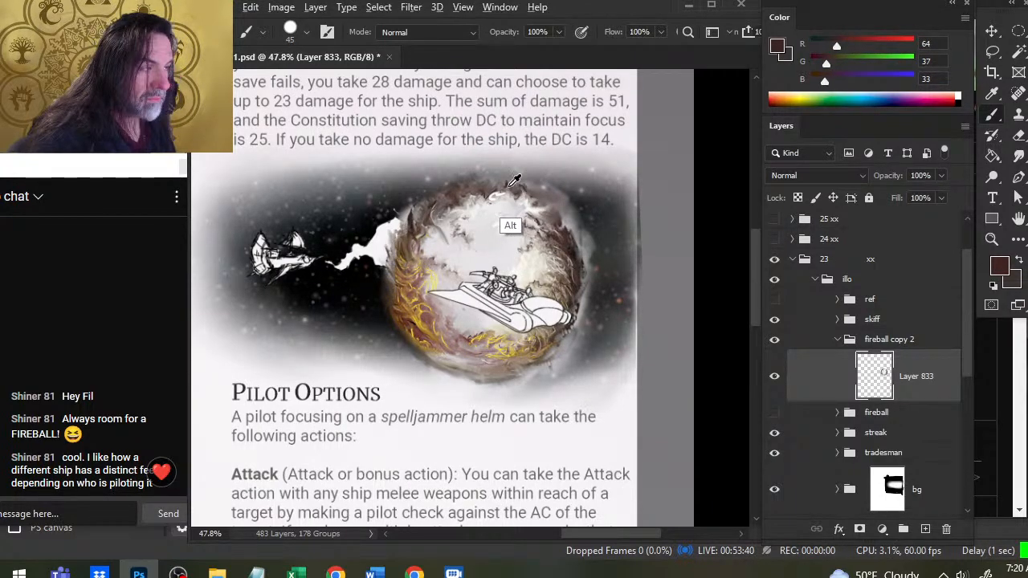
pyautogui.moveTo(512, 184)
pyautogui.mouseDown()
pyautogui.moveTo(441, 221)
pyautogui.moveTo(411, 222)
pyautogui.mouseUp()
pyautogui.press('[')
pyautogui.press('[')
pyautogui.press('[')
pyautogui.press('[')
pyautogui.press('[')
pyautogui.press('[')
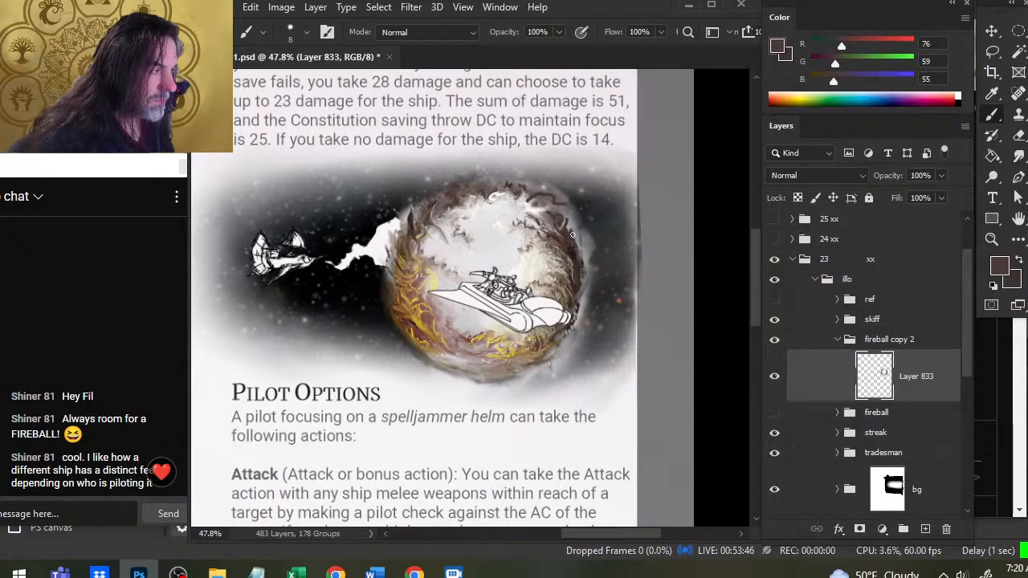
# - Inspect the fireball up close and smudge its upper left rim near the streak at 60% strength
pyautogui.press('r')
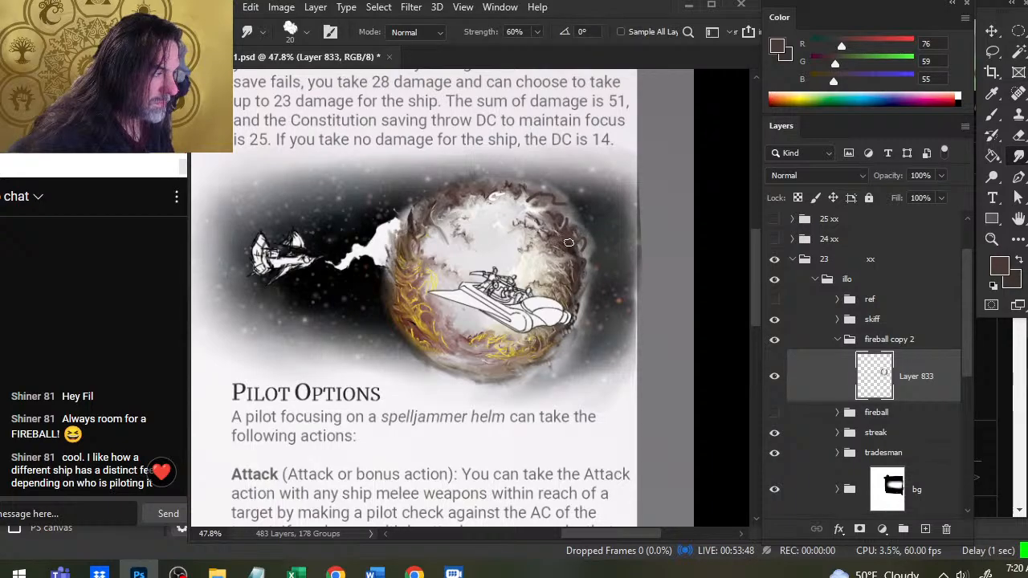
pyautogui.press('z')
pyautogui.click(566, 278)
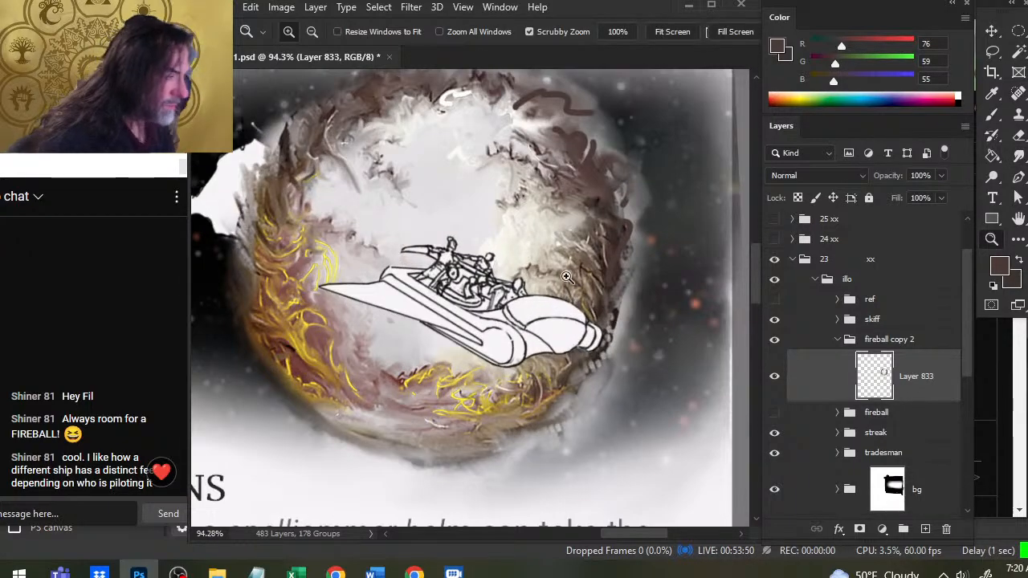
pyautogui.moveTo(310, 209)
pyautogui.mouseDown()
pyautogui.moveTo(376, 290)
pyautogui.moveTo(345, 245)
pyautogui.moveTo(342, 218)
pyautogui.moveTo(325, 220)
pyautogui.mouseUp()
pyautogui.press('r')
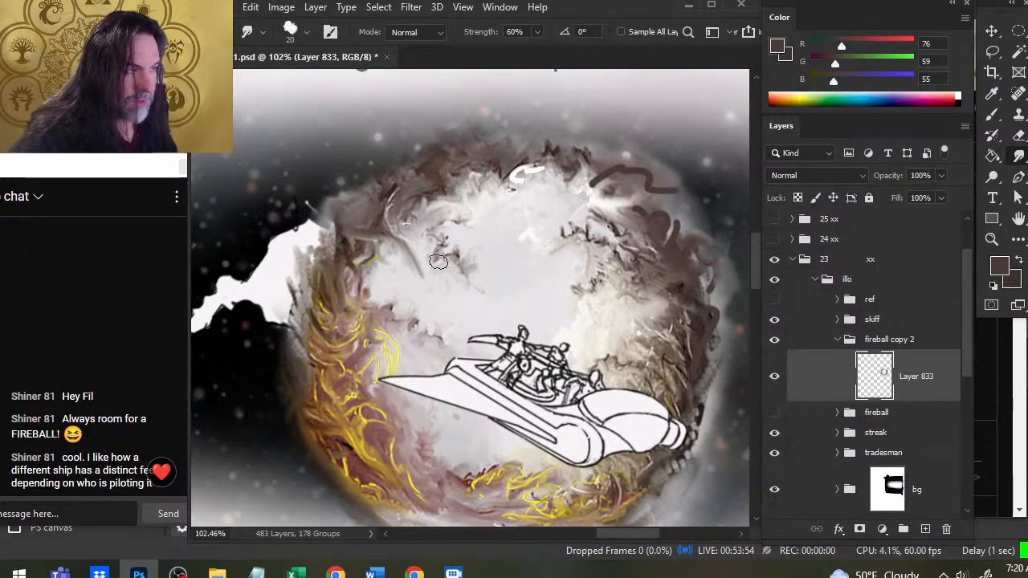
pyautogui.press('z')
pyautogui.moveTo(476, 265); pyautogui.dragTo(413, 230)
pyautogui.moveTo(495, 198); pyautogui.dragTo(475, 191)
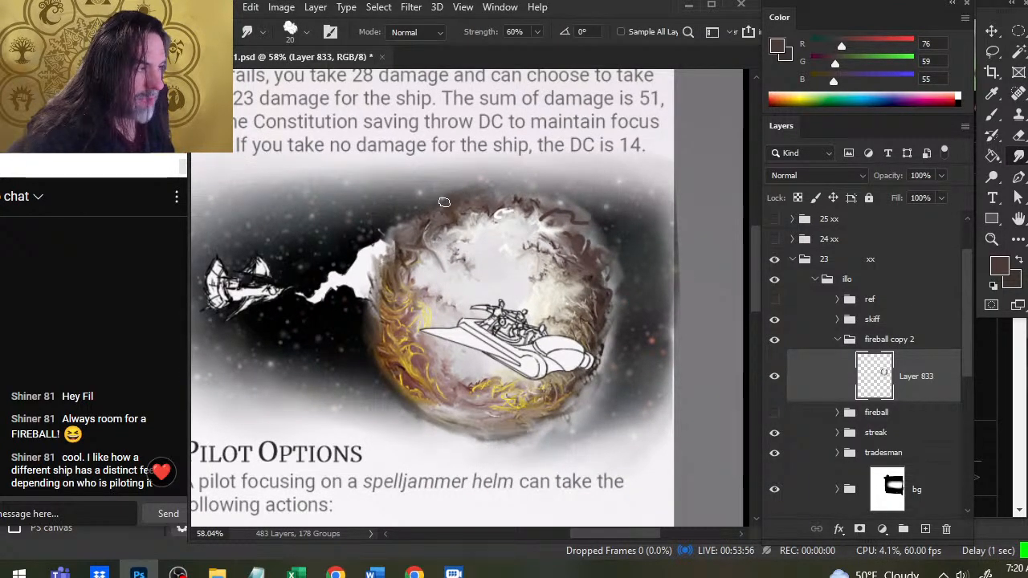
pyautogui.moveTo(432, 221)
pyautogui.mouseDown()
pyautogui.moveTo(410, 233)
pyautogui.moveTo(418, 240)
pyautogui.mouseUp()
pyautogui.moveTo(459, 213)
pyautogui.mouseDown()
pyautogui.moveTo(436, 235)
pyautogui.moveTo(465, 217)
pyautogui.moveTo(495, 226)
pyautogui.moveTo(525, 213)
pyautogui.moveTo(525, 222)
pyautogui.moveTo(469, 237)
pyautogui.moveTo(449, 223)
pyautogui.moveTo(421, 261)
pyautogui.moveTo(400, 241)
pyautogui.moveTo(378, 274)
pyautogui.mouseUp()
pyautogui.moveTo(404, 234); pyautogui.dragTo(391, 254)
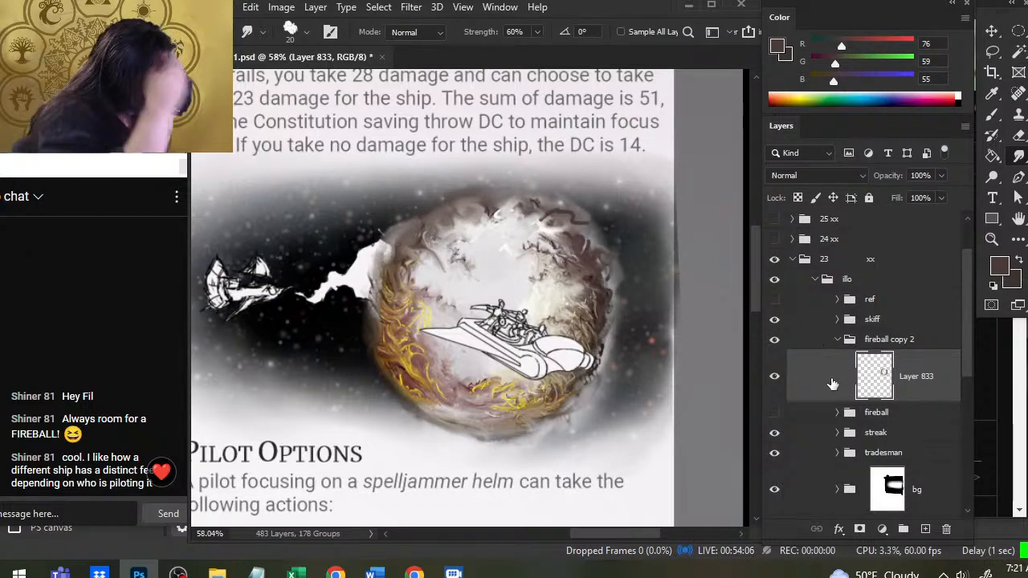
# - Hide the streak group and smudge the exposed upper left rim of the fireball outward into the starfield
pyautogui.click(775, 432)
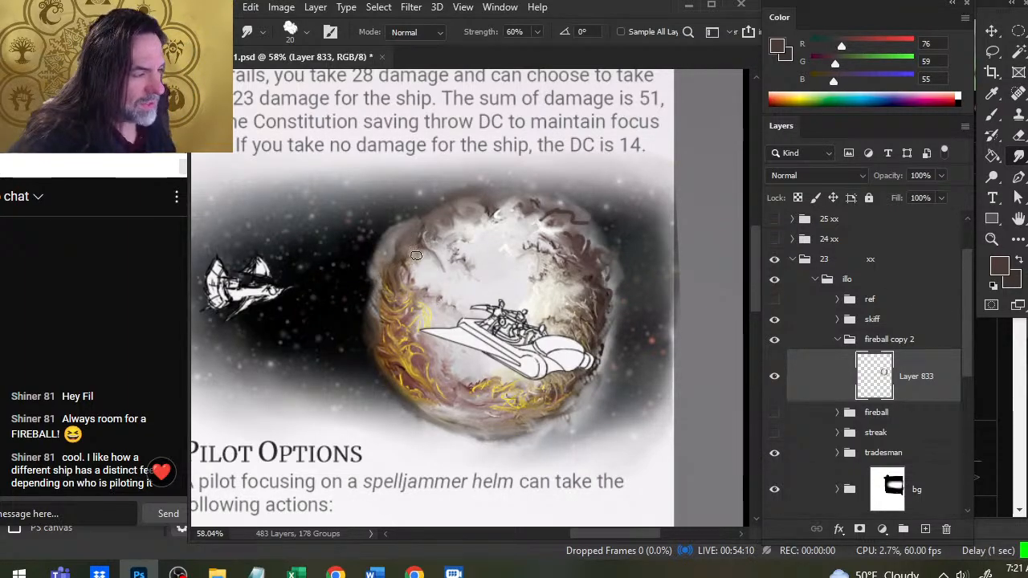
pyautogui.moveTo(378, 244)
pyautogui.mouseDown()
pyautogui.moveTo(373, 273)
pyautogui.moveTo(397, 232)
pyautogui.moveTo(408, 239)
pyautogui.moveTo(408, 220)
pyautogui.mouseUp()
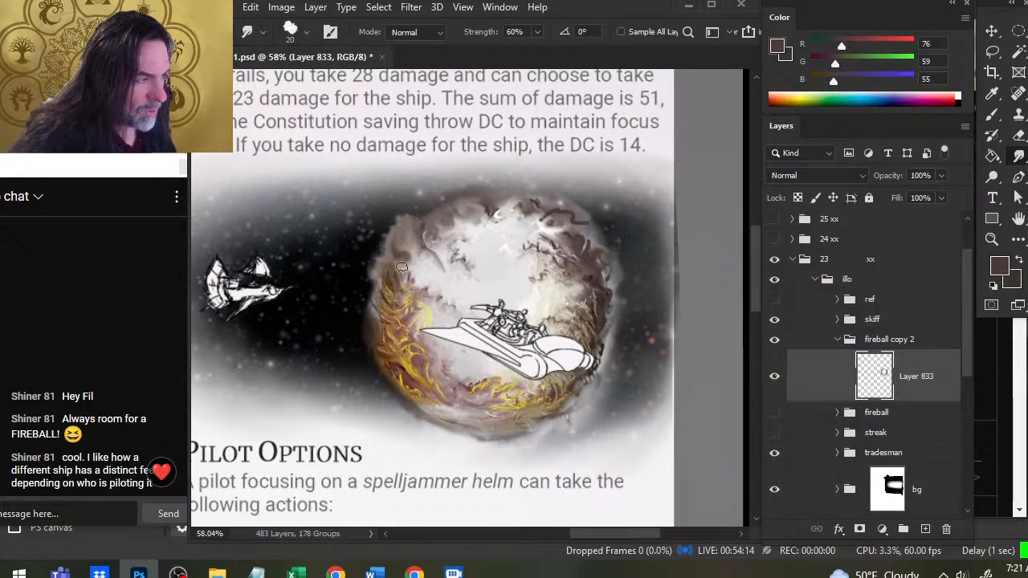
pyautogui.moveTo(432, 263)
pyautogui.mouseDown()
pyautogui.moveTo(431, 214)
pyautogui.moveTo(448, 232)
pyautogui.moveTo(412, 235)
pyautogui.moveTo(426, 218)
pyautogui.moveTo(391, 217)
pyautogui.mouseUp()
pyautogui.moveTo(467, 222)
pyautogui.mouseDown()
pyautogui.moveTo(493, 226)
pyautogui.moveTo(506, 211)
pyautogui.moveTo(490, 222)
pyautogui.moveTo(500, 221)
pyautogui.moveTo(498, 208)
pyautogui.moveTo(463, 223)
pyautogui.moveTo(461, 195)
pyautogui.mouseUp()
pyautogui.moveTo(421, 258); pyautogui.dragTo(398, 255)
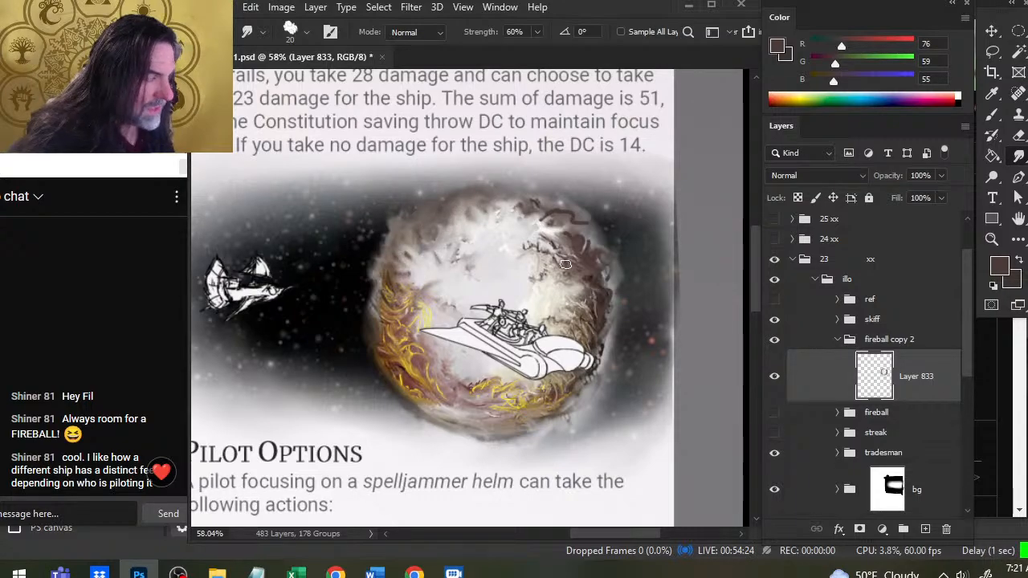
# - Smudge the painted strokes and dark smoke across the top of the fireball into soft clouds
pyautogui.moveTo(549, 260)
pyautogui.mouseDown()
pyautogui.moveTo(539, 227)
pyautogui.moveTo(571, 216)
pyautogui.moveTo(556, 229)
pyautogui.moveTo(527, 225)
pyautogui.moveTo(537, 212)
pyautogui.moveTo(501, 214)
pyautogui.moveTo(511, 202)
pyautogui.moveTo(489, 183)
pyautogui.moveTo(498, 201)
pyautogui.moveTo(505, 187)
pyautogui.moveTo(447, 192)
pyautogui.moveTo(488, 186)
pyautogui.mouseUp()
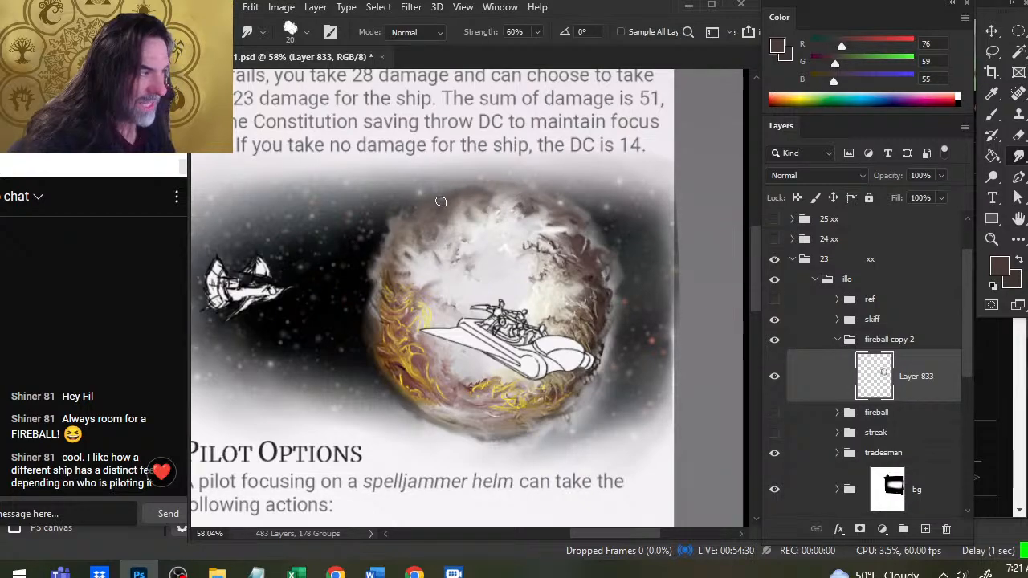
pyautogui.moveTo(455, 224); pyautogui.dragTo(447, 200)
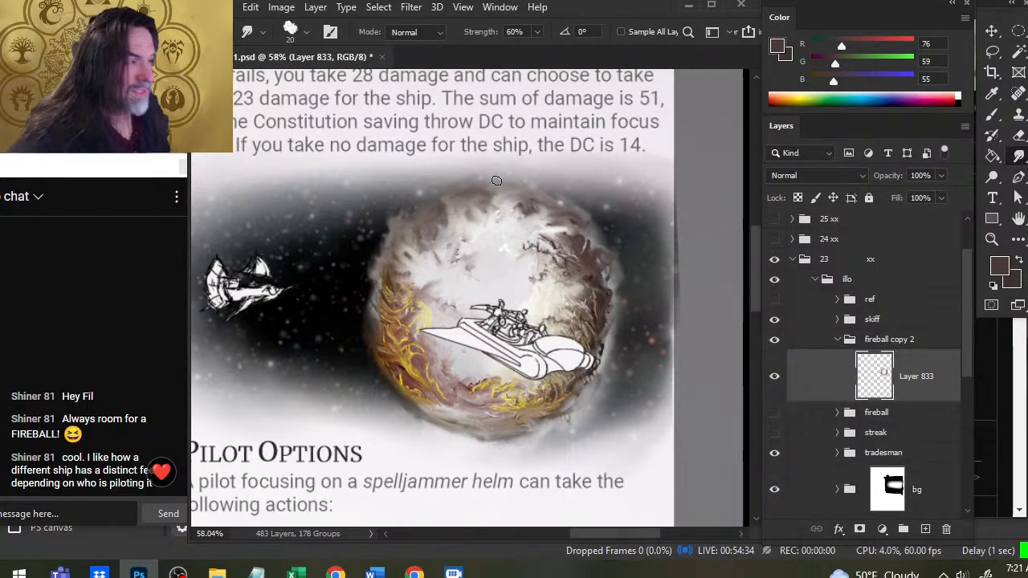
pyautogui.moveTo(459, 205)
pyautogui.mouseDown()
pyautogui.moveTo(386, 216)
pyautogui.moveTo(376, 239)
pyautogui.moveTo(419, 201)
pyautogui.moveTo(374, 237)
pyautogui.mouseUp()
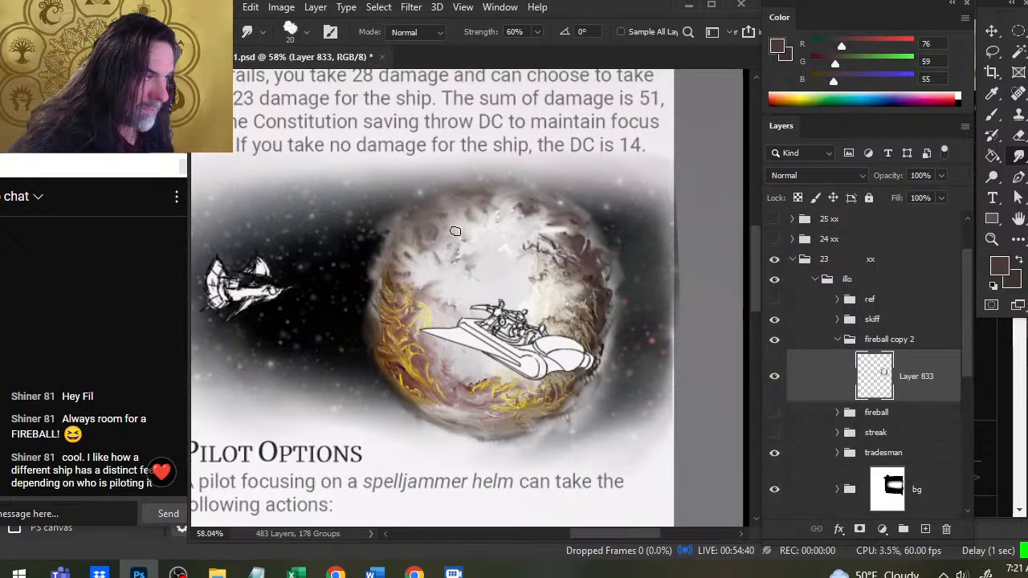
pyautogui.moveTo(455, 232)
pyautogui.mouseDown()
pyautogui.moveTo(545, 214)
pyautogui.moveTo(518, 207)
pyautogui.moveTo(533, 193)
pyautogui.moveTo(500, 200)
pyautogui.moveTo(531, 196)
pyautogui.moveTo(497, 191)
pyautogui.moveTo(584, 207)
pyautogui.mouseUp()
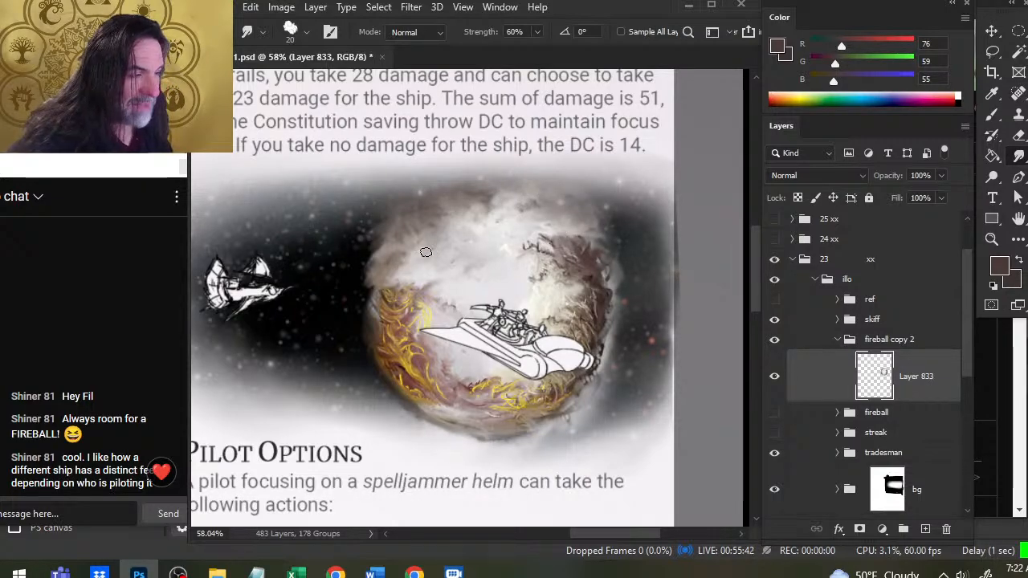
# - Smudge the fireball's left edge above the yellow flames to round and soften its outline
pyautogui.moveTo(401, 241)
pyautogui.mouseDown()
pyautogui.moveTo(456, 223)
pyautogui.moveTo(445, 243)
pyautogui.moveTo(439, 234)
pyautogui.moveTo(378, 283)
pyautogui.moveTo(423, 250)
pyautogui.moveTo(351, 331)
pyautogui.mouseUp()
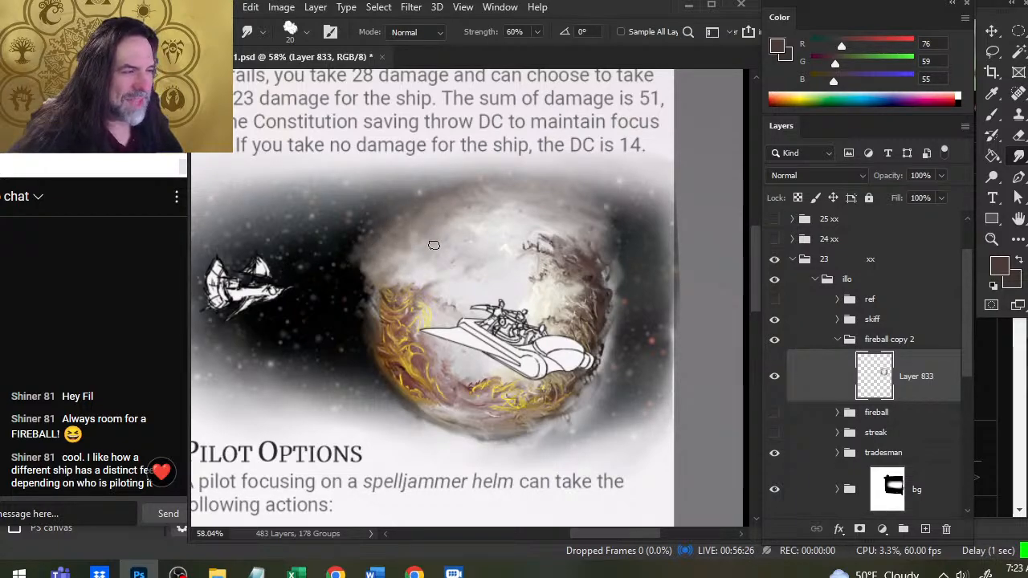
pyautogui.moveTo(412, 264)
pyautogui.mouseDown()
pyautogui.moveTo(414, 244)
pyautogui.moveTo(391, 225)
pyautogui.moveTo(369, 234)
pyautogui.moveTo(362, 284)
pyautogui.mouseUp()
pyautogui.moveTo(390, 202); pyautogui.dragTo(366, 273)
pyautogui.moveTo(408, 241); pyautogui.dragTo(371, 302)
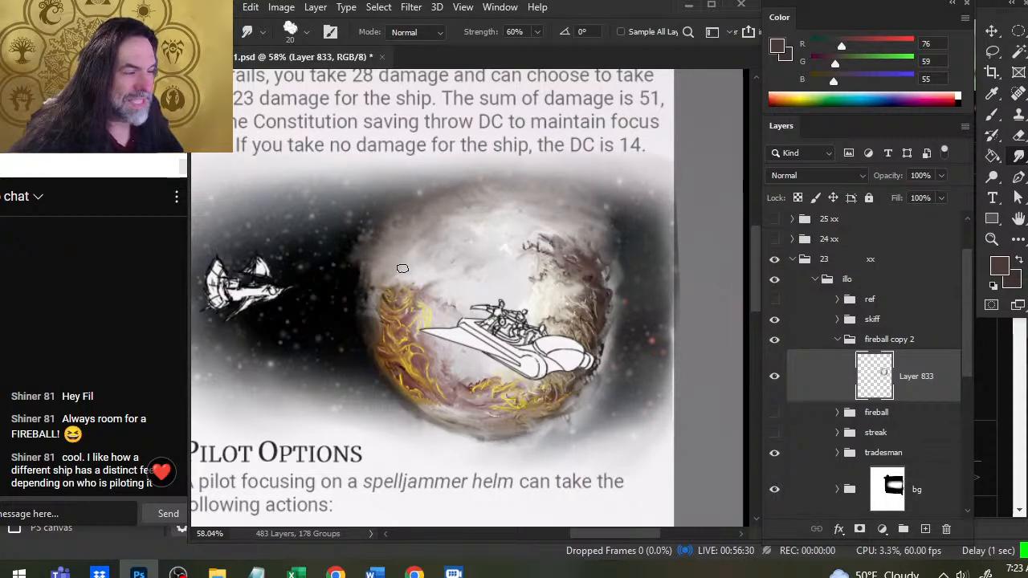
pyautogui.moveTo(401, 268)
pyautogui.mouseDown()
pyautogui.moveTo(367, 324)
pyautogui.moveTo(361, 309)
pyautogui.mouseUp()
pyautogui.moveTo(392, 229); pyautogui.dragTo(349, 277)
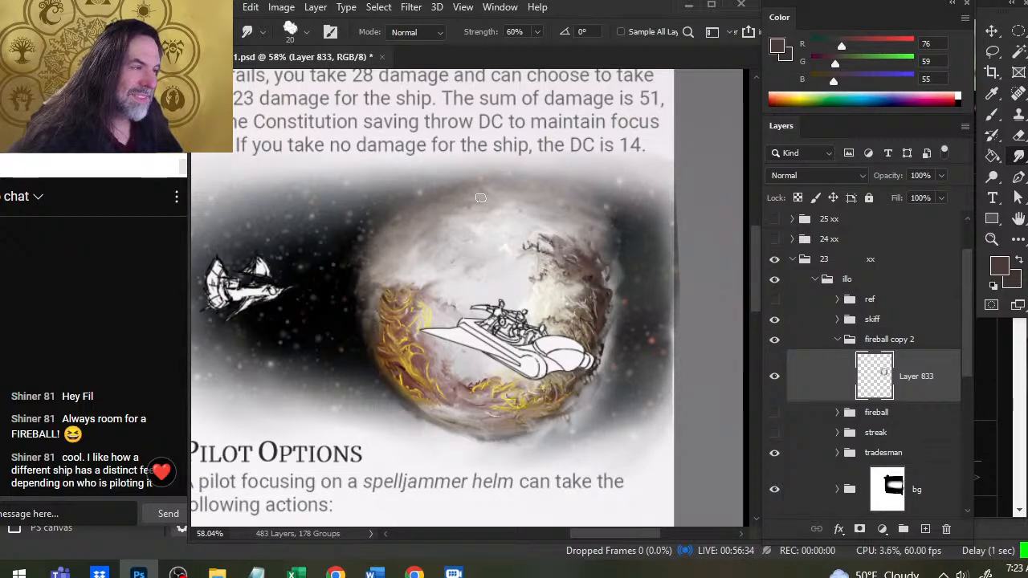
# - Smudge around the fireball's top, right and lower edges and blend the upper part of the yellow flames on the left
pyautogui.moveTo(515, 198); pyautogui.dragTo(438, 204)
pyautogui.moveTo(593, 247)
pyautogui.mouseDown()
pyautogui.moveTo(604, 326)
pyautogui.moveTo(624, 293)
pyautogui.mouseUp()
pyautogui.moveTo(596, 327)
pyautogui.mouseDown()
pyautogui.moveTo(619, 376)
pyautogui.moveTo(554, 399)
pyautogui.moveTo(549, 412)
pyautogui.moveTo(562, 415)
pyautogui.moveTo(554, 391)
pyautogui.moveTo(530, 436)
pyautogui.moveTo(560, 413)
pyautogui.moveTo(537, 434)
pyautogui.mouseUp()
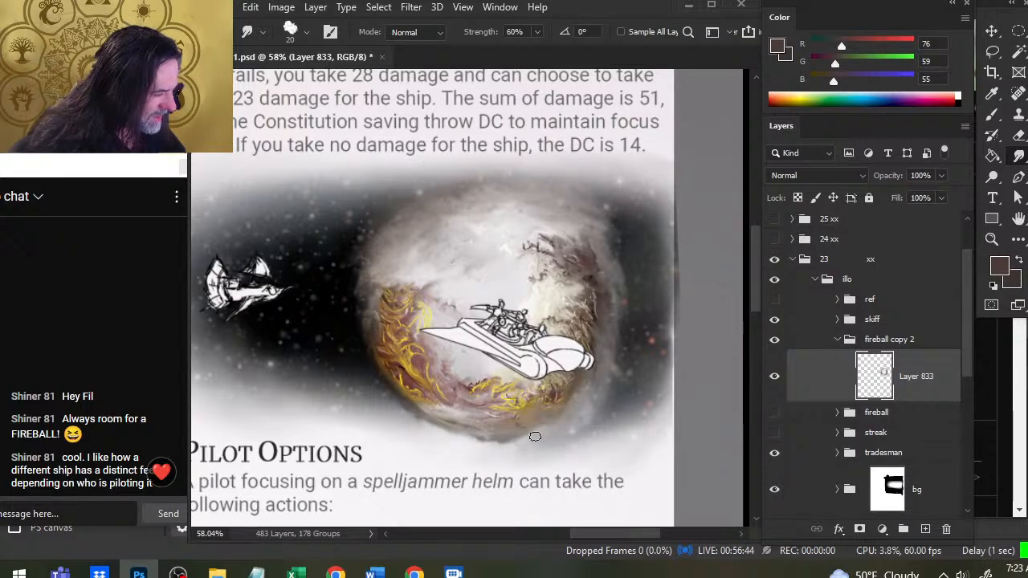
pyautogui.moveTo(549, 416)
pyautogui.mouseDown()
pyautogui.moveTo(560, 435)
pyautogui.moveTo(507, 434)
pyautogui.mouseUp()
pyautogui.moveTo(571, 402)
pyautogui.mouseDown()
pyautogui.moveTo(504, 431)
pyautogui.moveTo(492, 451)
pyautogui.moveTo(520, 436)
pyautogui.moveTo(473, 453)
pyautogui.moveTo(423, 426)
pyautogui.moveTo(397, 405)
pyautogui.moveTo(398, 353)
pyautogui.moveTo(379, 268)
pyautogui.moveTo(414, 292)
pyautogui.moveTo(366, 313)
pyautogui.moveTo(388, 294)
pyautogui.moveTo(380, 251)
pyautogui.moveTo(391, 250)
pyautogui.moveTo(405, 285)
pyautogui.mouseUp()
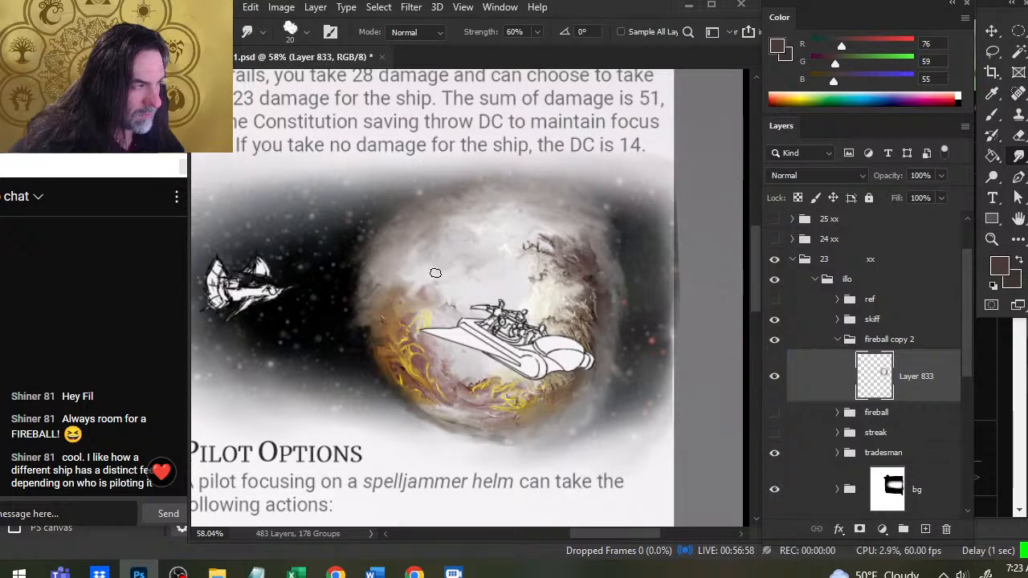
# - Smudge the dark strands above and behind the skiff on the fireball's right side into smooth smoke
pyautogui.moveTo(556, 250); pyautogui.dragTo(513, 236)
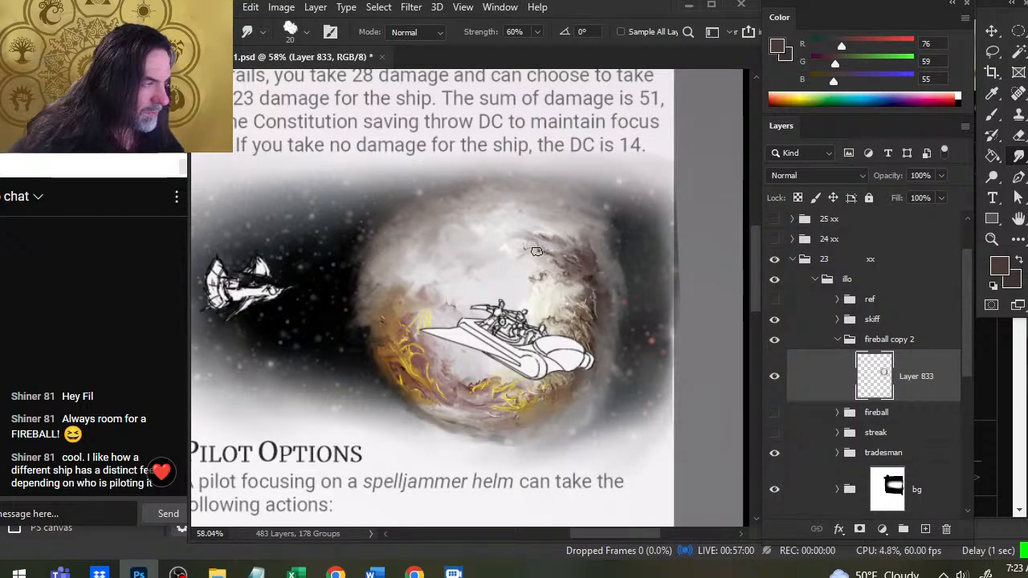
pyautogui.moveTo(578, 262)
pyautogui.mouseDown()
pyautogui.moveTo(549, 253)
pyautogui.moveTo(542, 233)
pyautogui.mouseUp()
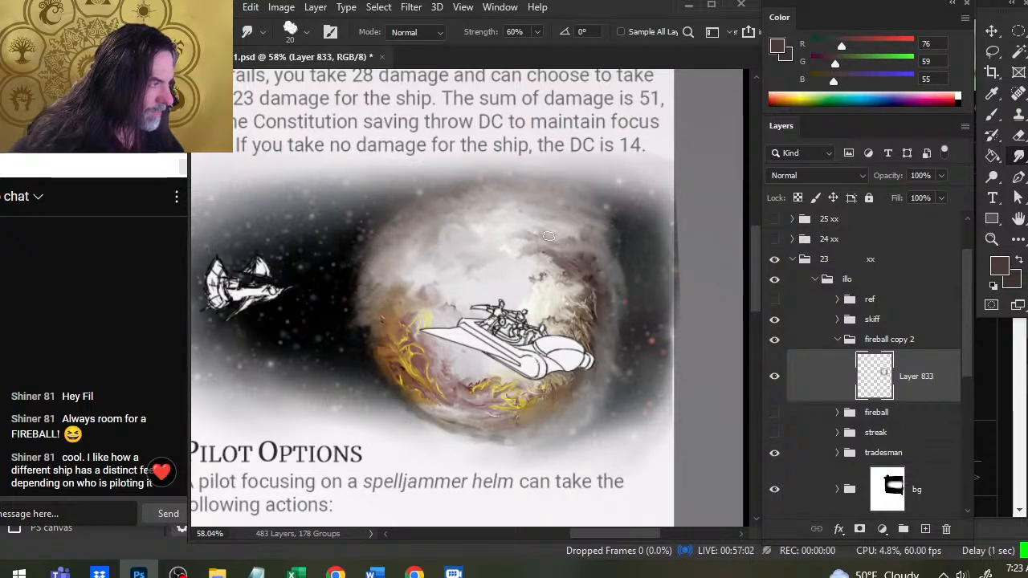
pyautogui.moveTo(588, 257)
pyautogui.mouseDown()
pyautogui.moveTo(556, 244)
pyautogui.moveTo(581, 220)
pyautogui.moveTo(546, 249)
pyautogui.mouseUp()
pyautogui.moveTo(599, 294); pyautogui.dragTo(579, 284)
pyautogui.moveTo(595, 327)
pyautogui.mouseDown()
pyautogui.moveTo(572, 312)
pyautogui.moveTo(574, 297)
pyautogui.mouseUp()
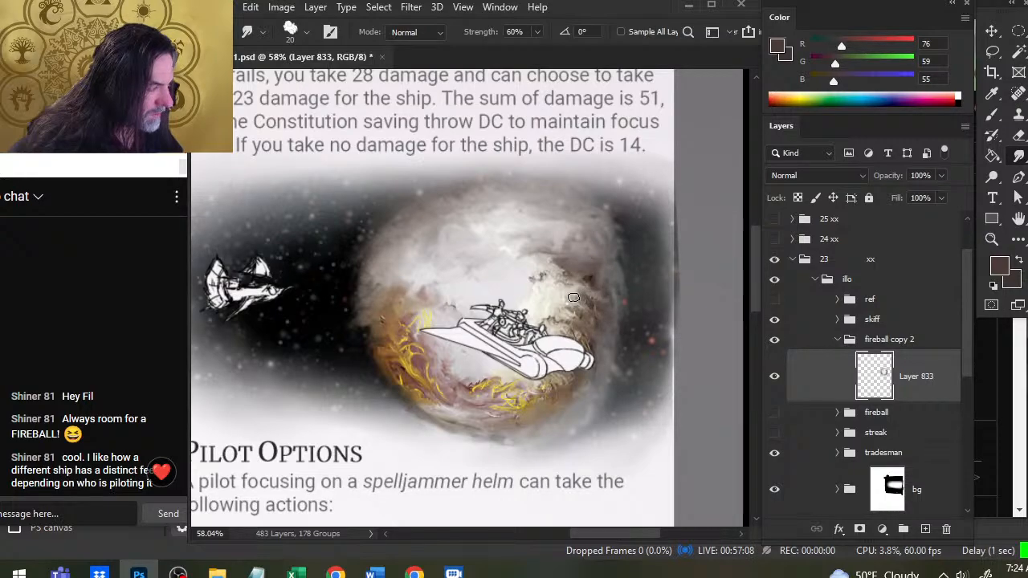
pyautogui.moveTo(624, 322)
pyautogui.mouseDown()
pyautogui.moveTo(595, 290)
pyautogui.moveTo(607, 248)
pyautogui.moveTo(612, 305)
pyautogui.mouseUp()
# - Smudge the fireball's bottom and lower left edge, pulling the colours up into the yellow flames
pyautogui.moveTo(522, 432); pyautogui.dragTo(479, 416)
pyautogui.moveTo(489, 434)
pyautogui.mouseDown()
pyautogui.moveTo(427, 410)
pyautogui.moveTo(400, 382)
pyautogui.mouseUp()
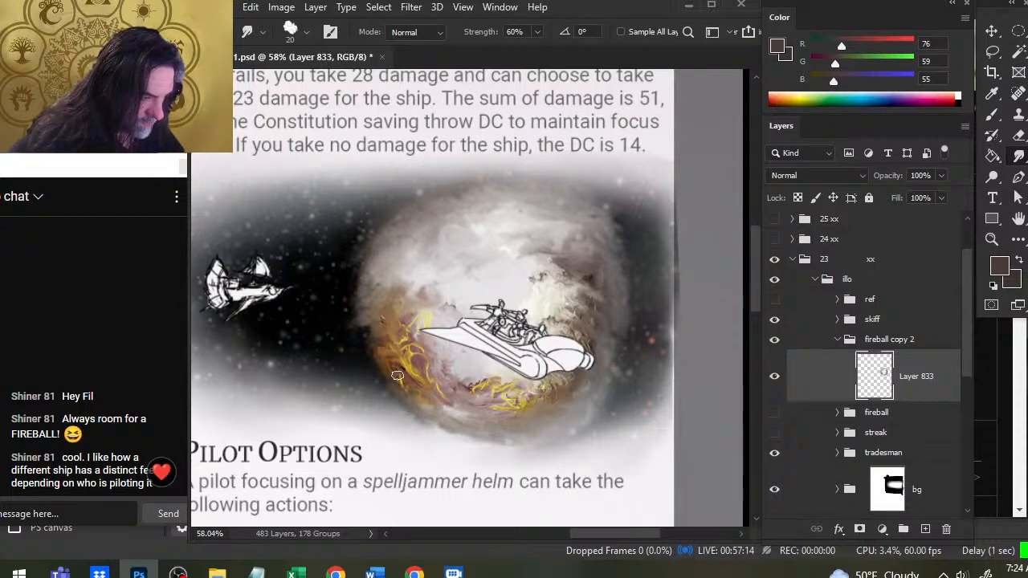
pyautogui.moveTo(450, 413); pyautogui.dragTo(416, 380)
pyautogui.moveTo(418, 426); pyautogui.dragTo(398, 376)
pyautogui.moveTo(469, 438)
pyautogui.mouseDown()
pyautogui.moveTo(434, 413)
pyautogui.moveTo(428, 355)
pyautogui.mouseUp()
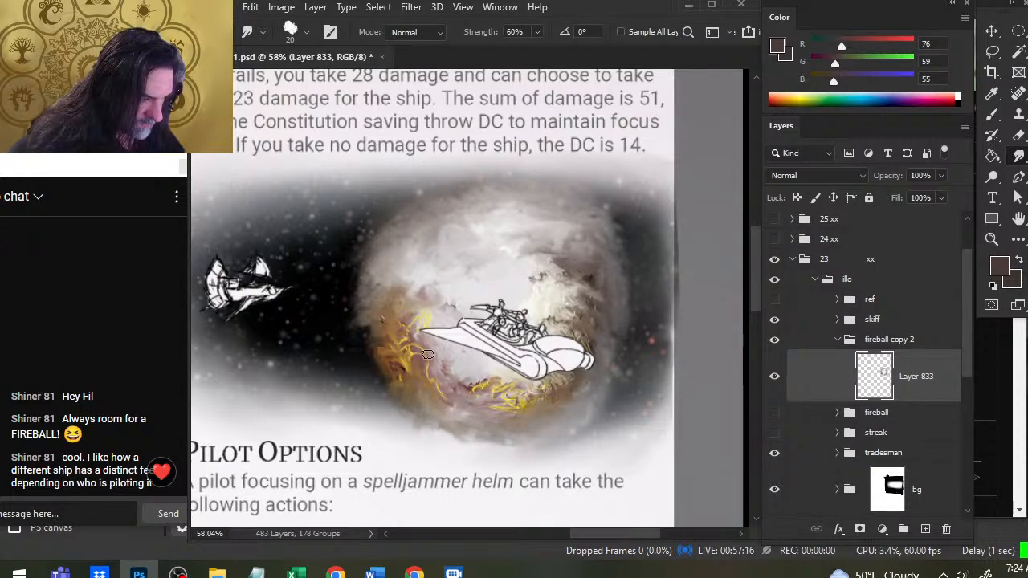
# - Smudge the left-hand flames upward into the smoke, reduce the brush to size 15 and check the illustration against the page
pyautogui.moveTo(406, 414)
pyautogui.mouseDown()
pyautogui.moveTo(397, 379)
pyautogui.moveTo(411, 334)
pyautogui.mouseUp()
pyautogui.moveTo(387, 367); pyautogui.dragTo(365, 284)
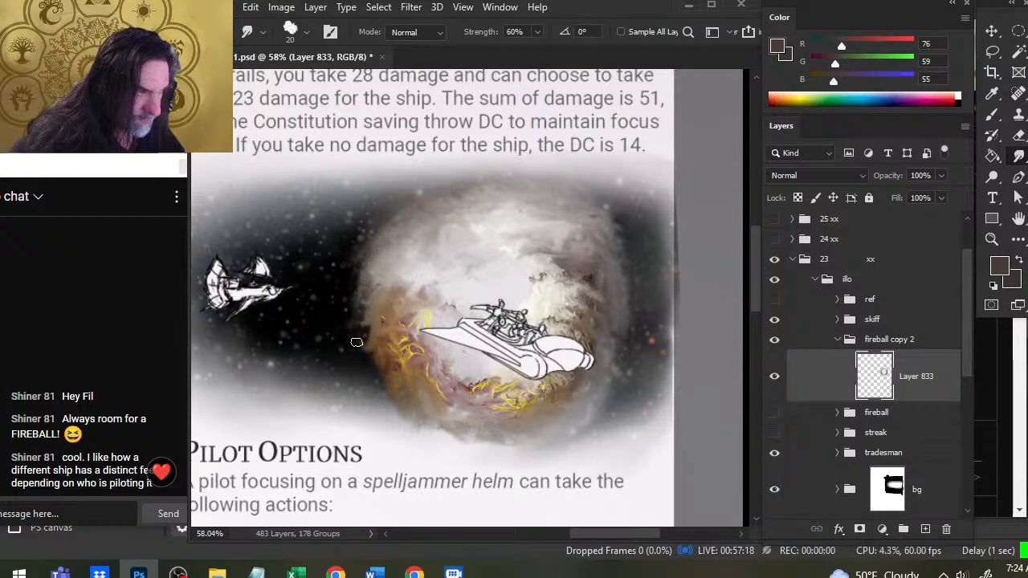
pyautogui.moveTo(375, 329)
pyautogui.mouseDown()
pyautogui.moveTo(353, 266)
pyautogui.moveTo(403, 233)
pyautogui.mouseUp()
pyautogui.moveTo(421, 331); pyautogui.dragTo(426, 250)
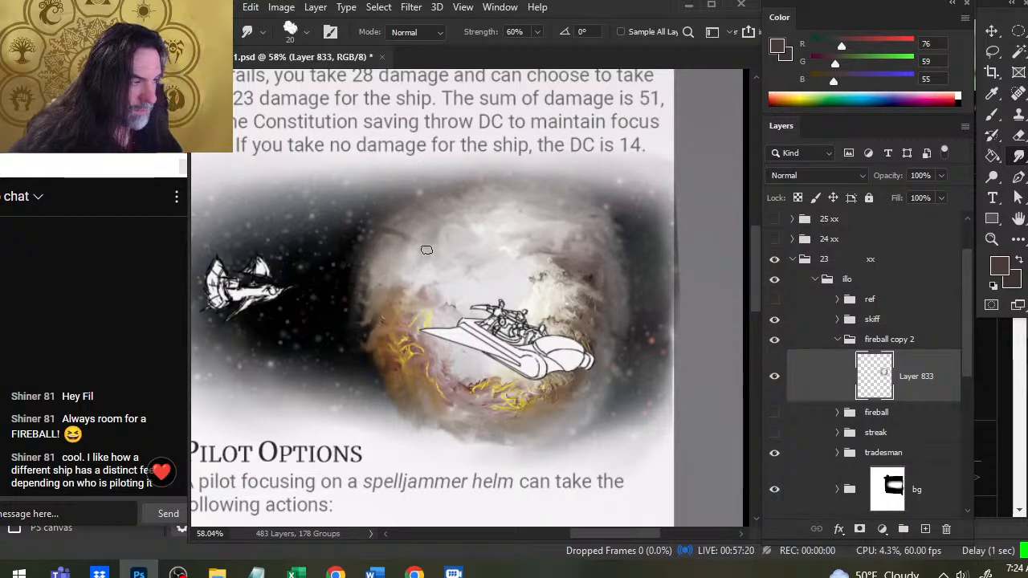
pyautogui.moveTo(416, 354); pyautogui.dragTo(412, 278)
pyautogui.press('[')
pyautogui.hotkey('ctrl', 'space')
pyautogui.moveTo(518, 330); pyautogui.dragTo(455, 326)
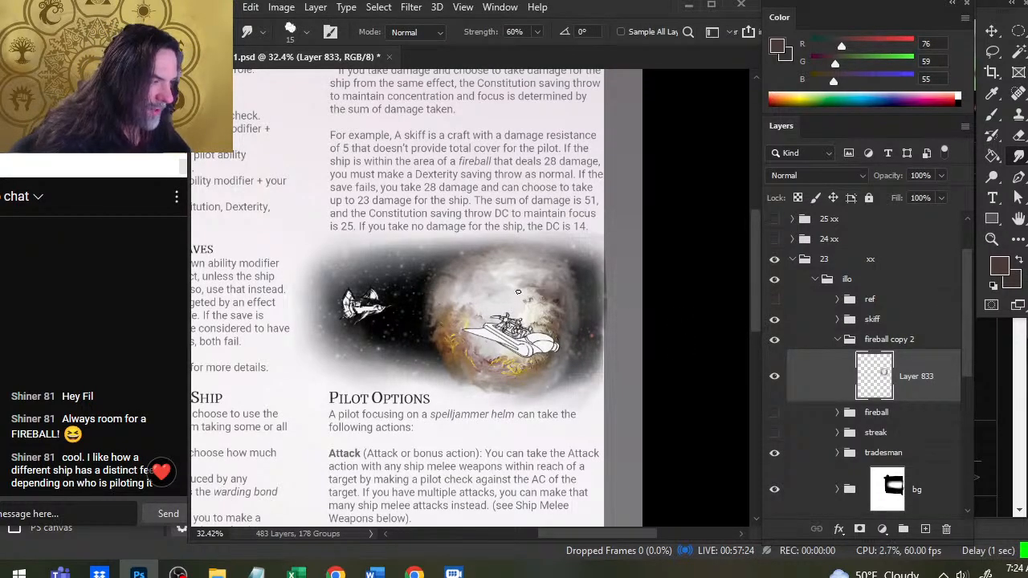
# - Hide the skiff group and, with the brush at size 45, smudge the yellow flames along the fireball's lower half and right side
pyautogui.click(775, 325)
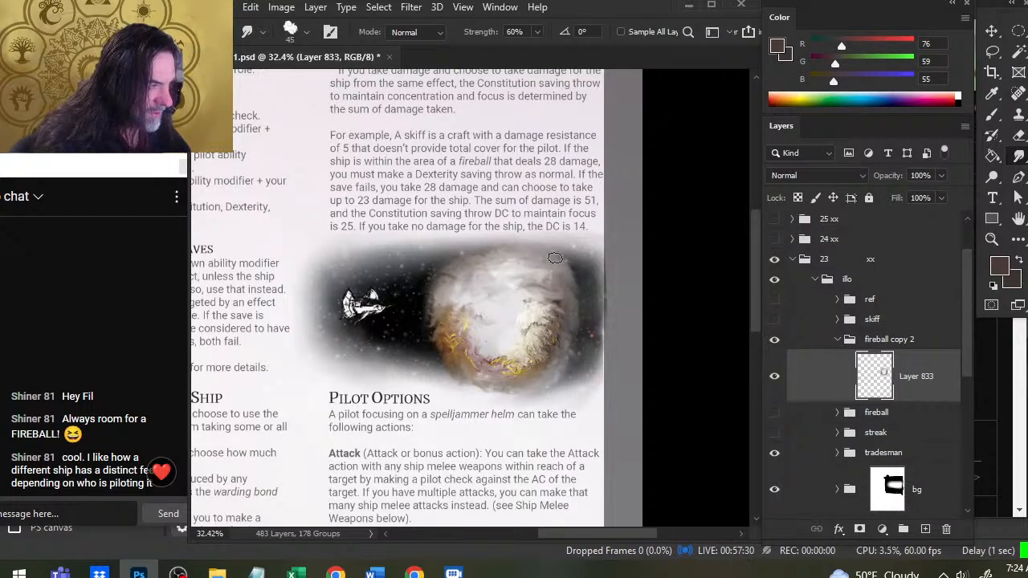
pyautogui.moveTo(575, 266)
pyautogui.mouseDown()
pyautogui.moveTo(575, 292)
pyautogui.moveTo(553, 293)
pyautogui.moveTo(564, 319)
pyautogui.moveTo(523, 363)
pyautogui.mouseUp()
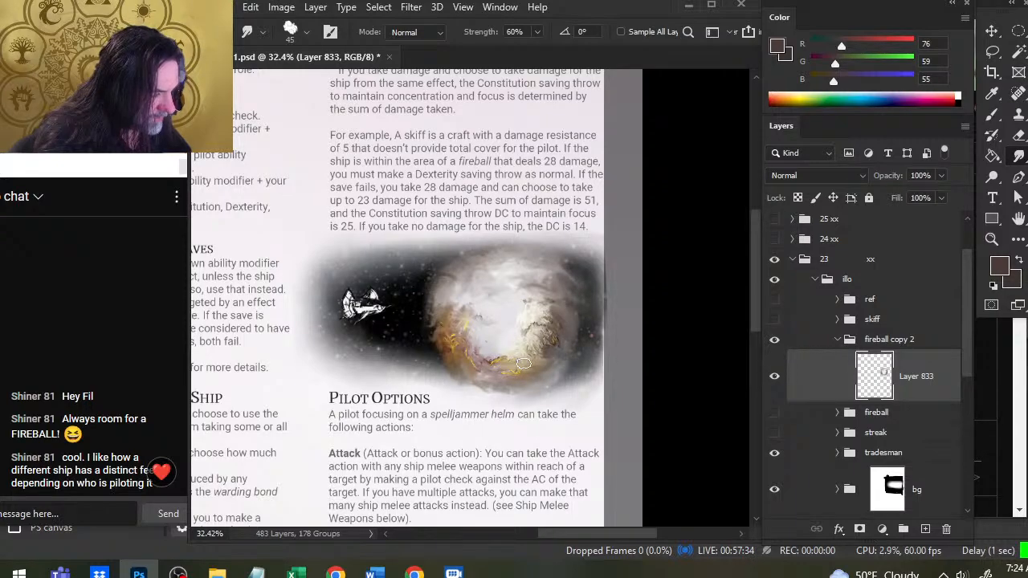
pyautogui.moveTo(447, 350)
pyautogui.mouseDown()
pyautogui.moveTo(476, 375)
pyautogui.moveTo(493, 363)
pyautogui.moveTo(468, 347)
pyautogui.moveTo(463, 363)
pyautogui.moveTo(488, 360)
pyautogui.moveTo(482, 346)
pyautogui.moveTo(547, 331)
pyautogui.moveTo(482, 368)
pyautogui.moveTo(544, 395)
pyautogui.moveTo(492, 389)
pyautogui.moveTo(514, 401)
pyautogui.moveTo(484, 398)
pyautogui.moveTo(521, 382)
pyautogui.moveTo(443, 345)
pyautogui.moveTo(487, 372)
pyautogui.moveTo(464, 366)
pyautogui.moveTo(477, 384)
pyautogui.moveTo(528, 380)
pyautogui.moveTo(550, 349)
pyautogui.moveTo(518, 379)
pyautogui.moveTo(565, 364)
pyautogui.mouseUp()
pyautogui.moveTo(502, 408)
pyautogui.mouseDown()
pyautogui.moveTo(573, 385)
pyautogui.moveTo(527, 402)
pyautogui.moveTo(462, 379)
pyautogui.moveTo(494, 384)
pyautogui.moveTo(486, 411)
pyautogui.moveTo(528, 398)
pyautogui.moveTo(548, 370)
pyautogui.moveTo(521, 409)
pyautogui.moveTo(503, 377)
pyautogui.moveTo(519, 386)
pyautogui.moveTo(587, 319)
pyautogui.mouseUp()
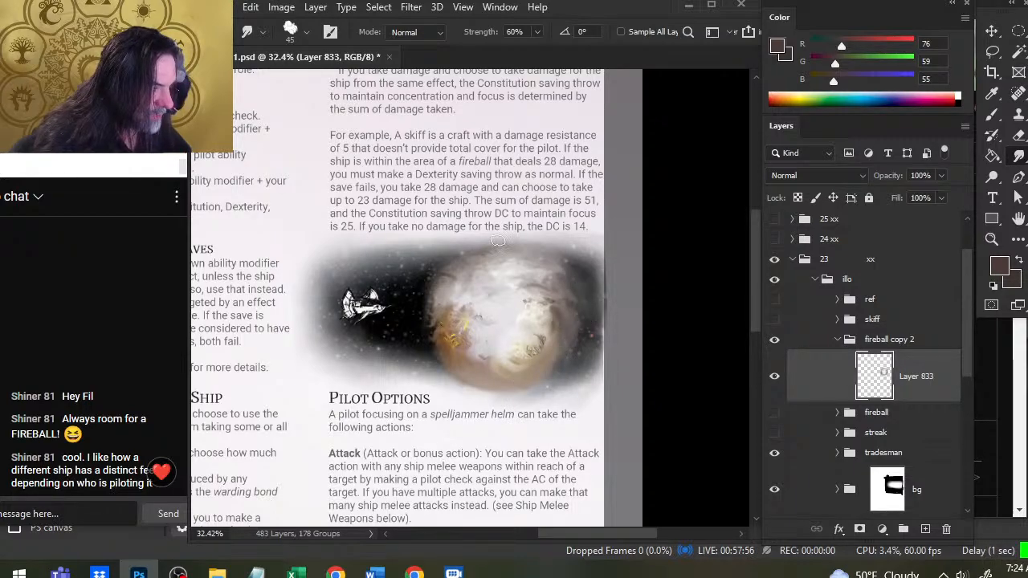
# - Smudge the fireball's right edge, centre and left side, blending the remaining flame strands into soft, pale smoke
pyautogui.moveTo(574, 269)
pyautogui.mouseDown()
pyautogui.moveTo(587, 291)
pyautogui.moveTo(529, 326)
pyautogui.moveTo(539, 323)
pyautogui.moveTo(548, 268)
pyautogui.moveTo(477, 319)
pyautogui.moveTo(489, 327)
pyautogui.moveTo(467, 311)
pyautogui.moveTo(474, 343)
pyautogui.moveTo(447, 321)
pyautogui.moveTo(452, 306)
pyautogui.moveTo(442, 351)
pyautogui.moveTo(446, 297)
pyautogui.moveTo(431, 313)
pyautogui.moveTo(491, 271)
pyautogui.moveTo(463, 290)
pyautogui.moveTo(437, 276)
pyautogui.moveTo(451, 288)
pyautogui.moveTo(522, 265)
pyautogui.moveTo(436, 288)
pyautogui.moveTo(538, 282)
pyautogui.moveTo(518, 284)
pyautogui.moveTo(549, 268)
pyautogui.moveTo(526, 304)
pyautogui.moveTo(555, 344)
pyautogui.moveTo(508, 366)
pyautogui.moveTo(461, 333)
pyautogui.moveTo(478, 362)
pyautogui.moveTo(467, 355)
pyautogui.moveTo(502, 367)
pyautogui.moveTo(469, 356)
pyautogui.moveTo(542, 341)
pyautogui.moveTo(542, 329)
pyautogui.moveTo(519, 368)
pyautogui.moveTo(541, 301)
pyautogui.moveTo(493, 341)
pyautogui.moveTo(509, 349)
pyautogui.moveTo(487, 357)
pyautogui.moveTo(586, 356)
pyautogui.mouseUp()
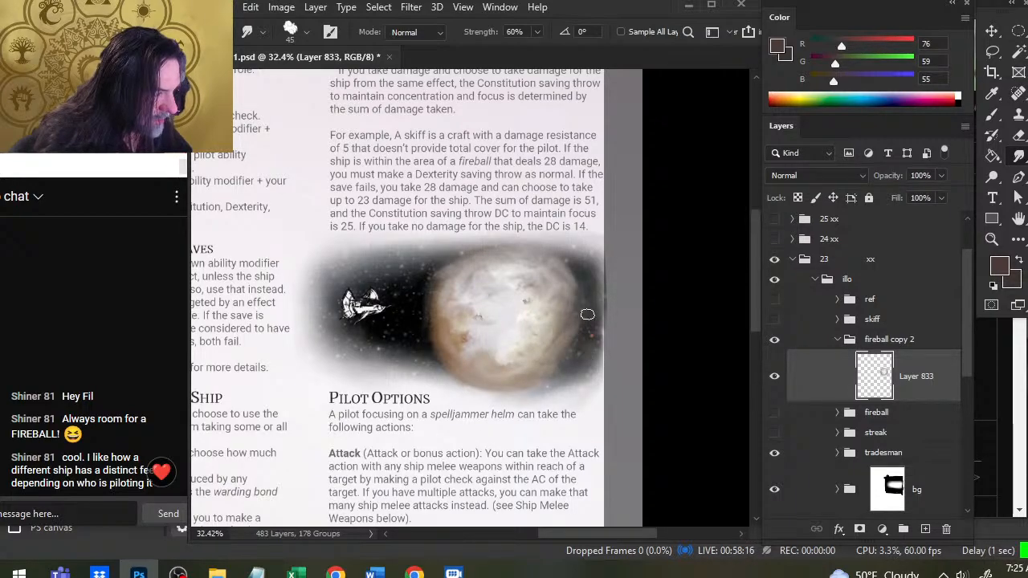
pyautogui.moveTo(587, 314)
pyautogui.mouseDown()
pyautogui.moveTo(540, 362)
pyautogui.moveTo(525, 400)
pyautogui.moveTo(546, 356)
pyautogui.moveTo(525, 335)
pyautogui.moveTo(492, 346)
pyautogui.moveTo(505, 343)
pyautogui.moveTo(469, 335)
pyautogui.mouseUp()
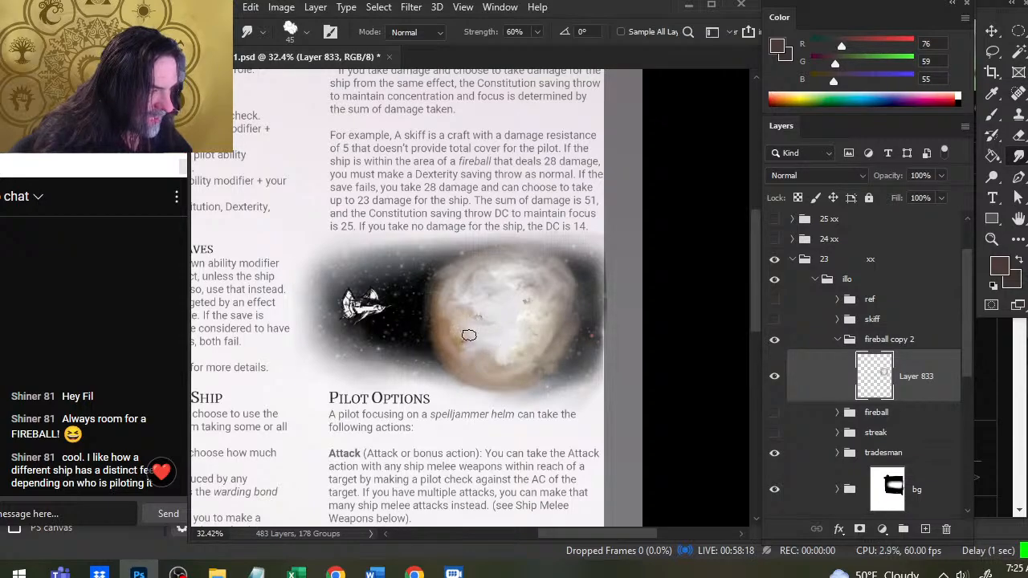
pyautogui.moveTo(534, 309)
pyautogui.mouseDown()
pyautogui.moveTo(519, 289)
pyautogui.moveTo(561, 283)
pyautogui.moveTo(507, 275)
pyautogui.moveTo(501, 262)
pyautogui.moveTo(562, 279)
pyautogui.moveTo(546, 274)
pyautogui.moveTo(575, 299)
pyautogui.moveTo(573, 285)
pyautogui.moveTo(532, 344)
pyautogui.moveTo(546, 340)
pyautogui.moveTo(491, 357)
pyautogui.mouseUp()
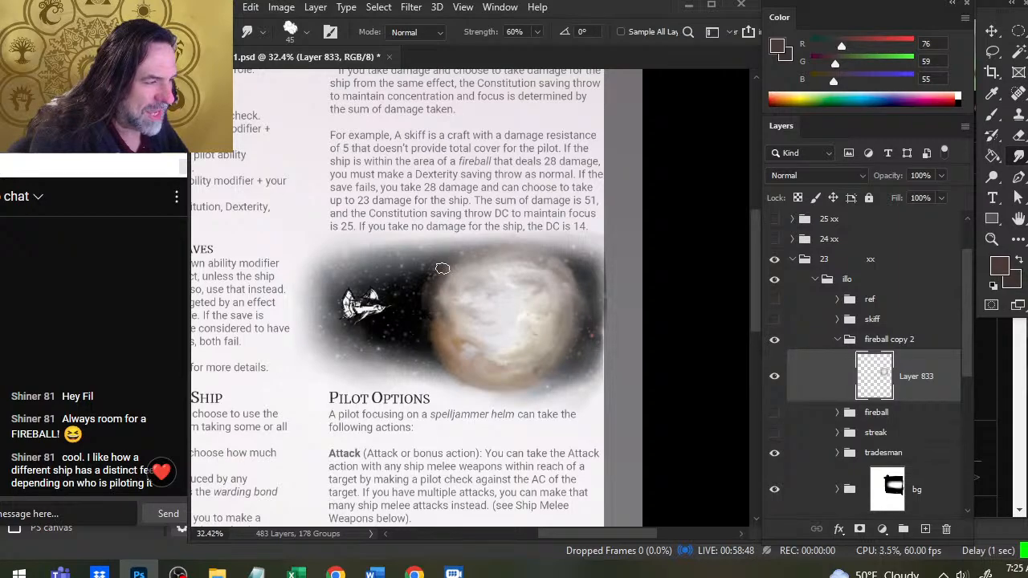
pyautogui.moveTo(441, 311)
pyautogui.mouseDown()
pyautogui.moveTo(443, 276)
pyautogui.moveTo(415, 304)
pyautogui.moveTo(429, 295)
pyautogui.moveTo(448, 359)
pyautogui.moveTo(439, 292)
pyautogui.moveTo(425, 305)
pyautogui.moveTo(444, 358)
pyautogui.moveTo(435, 329)
pyautogui.moveTo(450, 300)
pyautogui.moveTo(440, 303)
pyautogui.moveTo(481, 356)
pyautogui.moveTo(495, 355)
pyautogui.moveTo(461, 355)
pyautogui.moveTo(535, 371)
pyautogui.mouseUp()
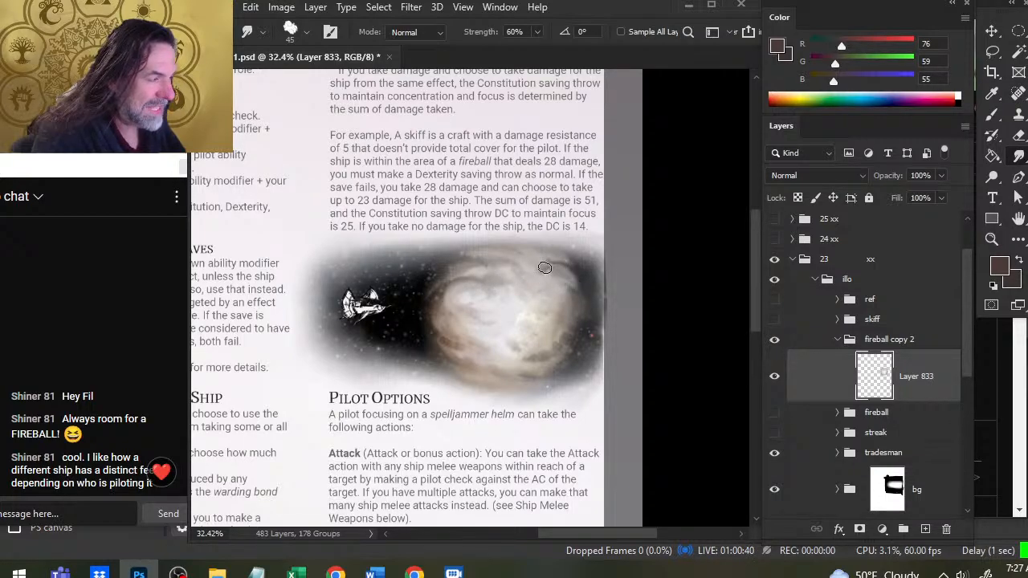
# - Smudge swirls through the fireball's upper right, centre and lower left, and blend the streaks near its top
pyautogui.moveTo(544, 267)
pyautogui.mouseDown()
pyautogui.moveTo(581, 262)
pyautogui.moveTo(584, 296)
pyautogui.moveTo(563, 266)
pyautogui.moveTo(580, 287)
pyautogui.mouseUp()
pyautogui.moveTo(472, 281)
pyautogui.mouseDown()
pyautogui.moveTo(423, 288)
pyautogui.moveTo(464, 309)
pyautogui.moveTo(453, 294)
pyautogui.moveTo(446, 330)
pyautogui.moveTo(432, 309)
pyautogui.moveTo(492, 344)
pyautogui.mouseUp()
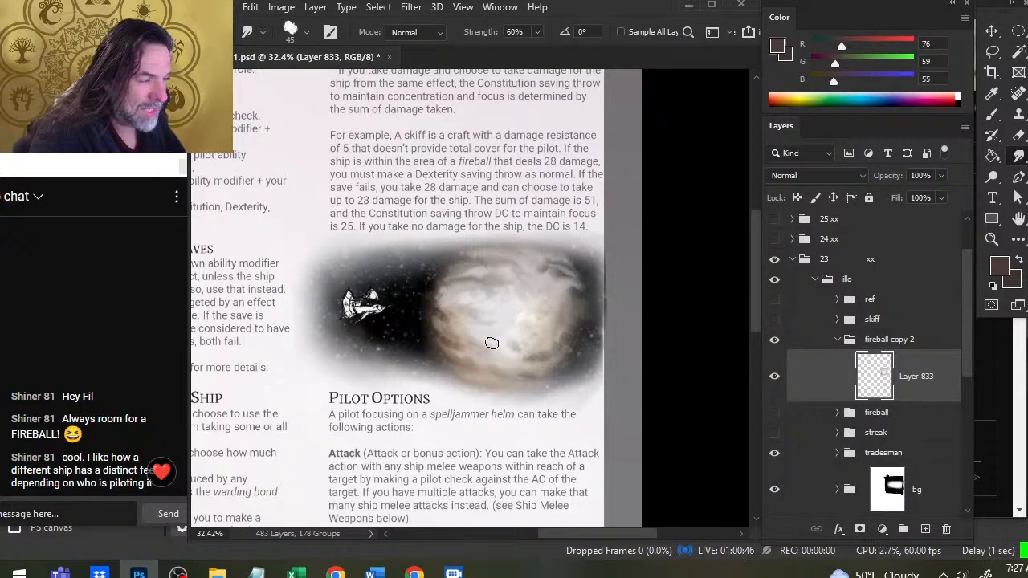
pyautogui.moveTo(435, 323)
pyautogui.mouseDown()
pyautogui.moveTo(490, 364)
pyautogui.moveTo(537, 323)
pyautogui.moveTo(556, 341)
pyautogui.moveTo(515, 358)
pyautogui.mouseUp()
pyautogui.moveTo(516, 291)
pyautogui.mouseDown()
pyautogui.moveTo(476, 294)
pyautogui.moveTo(516, 290)
pyautogui.moveTo(502, 295)
pyautogui.moveTo(518, 279)
pyautogui.moveTo(506, 289)
pyautogui.moveTo(479, 280)
pyautogui.moveTo(476, 272)
pyautogui.moveTo(511, 280)
pyautogui.moveTo(485, 264)
pyautogui.moveTo(512, 271)
pyautogui.moveTo(465, 248)
pyautogui.moveTo(507, 253)
pyautogui.moveTo(494, 252)
pyautogui.moveTo(533, 274)
pyautogui.moveTo(577, 269)
pyautogui.moveTo(493, 267)
pyautogui.mouseUp()
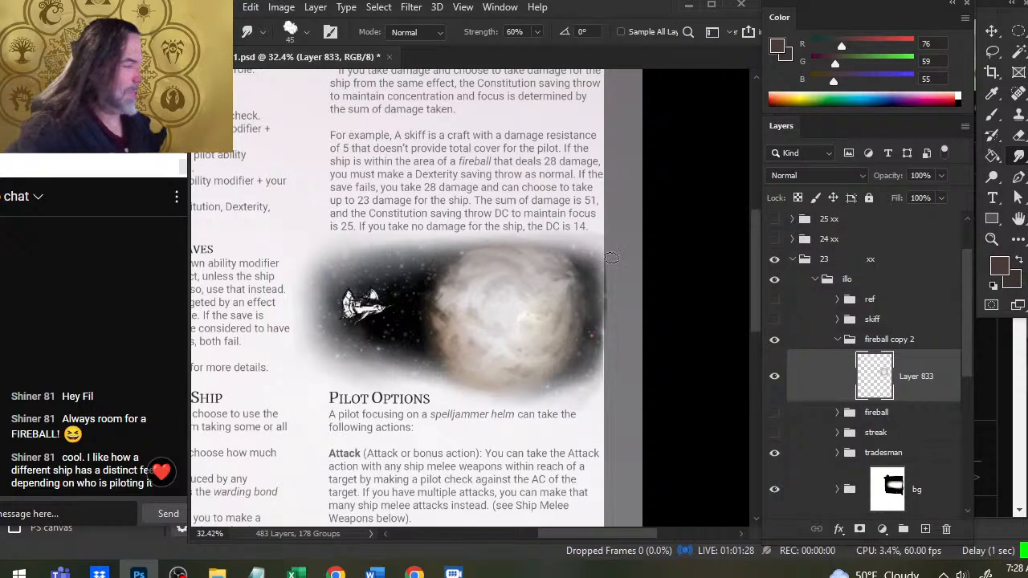
# - Reduce the smudge brush to size 35, refine the fireball's smoke, and briefly show the skiff group to check it against the fireball
pyautogui.press('[')
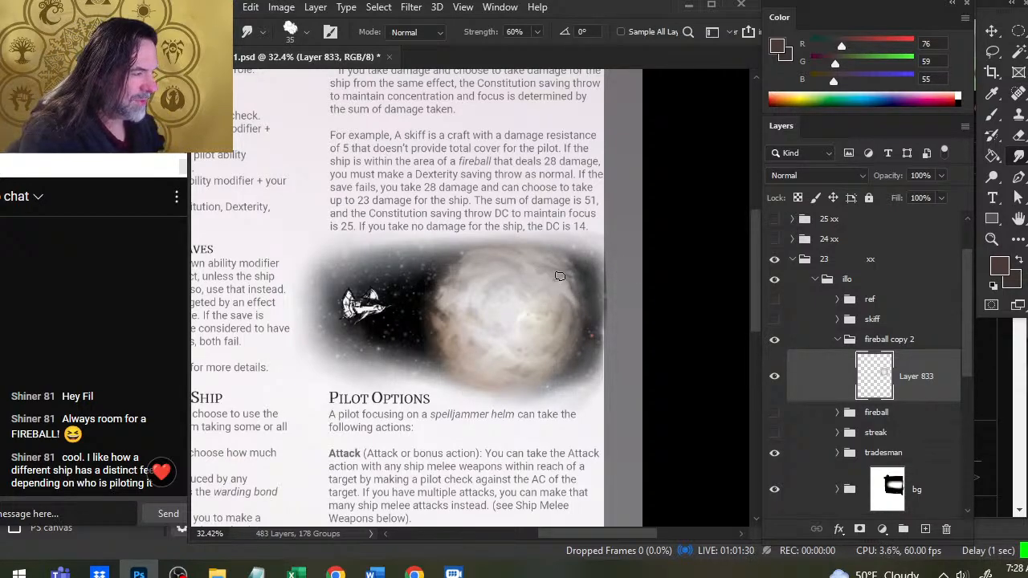
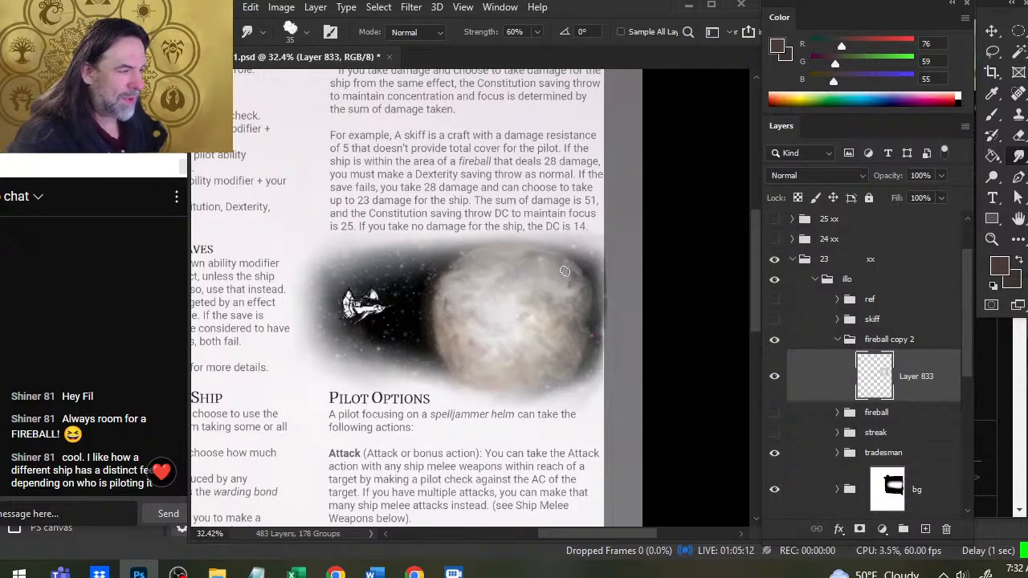
pyautogui.click(775, 320)
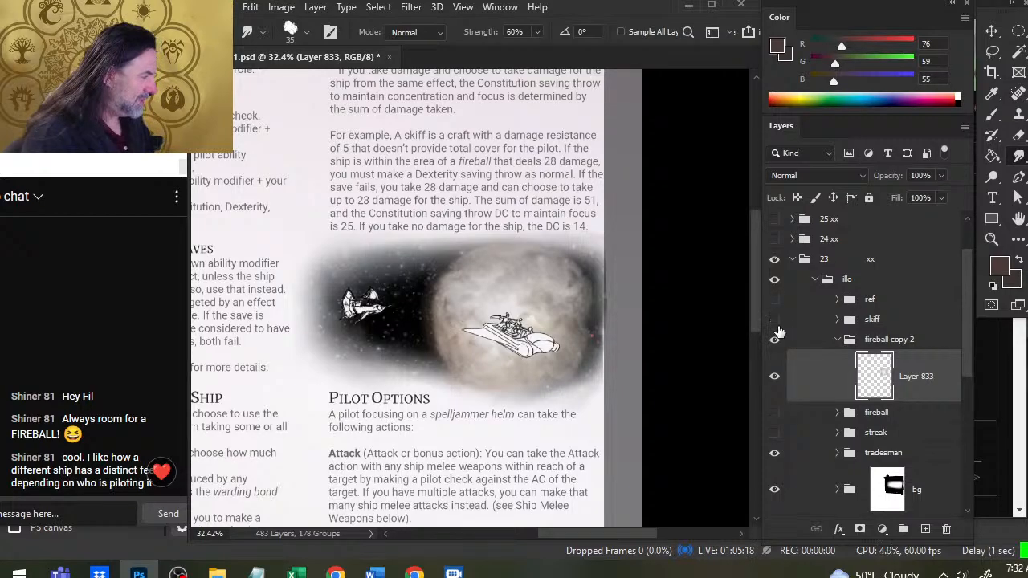
pyautogui.click(774, 320)
# - Move the fireball group into fireball copy 2 above Layer 833, expand and show it, and hide the layer beneath its fireball copy
pyautogui.moveTo(818, 416); pyautogui.dragTo(826, 351)
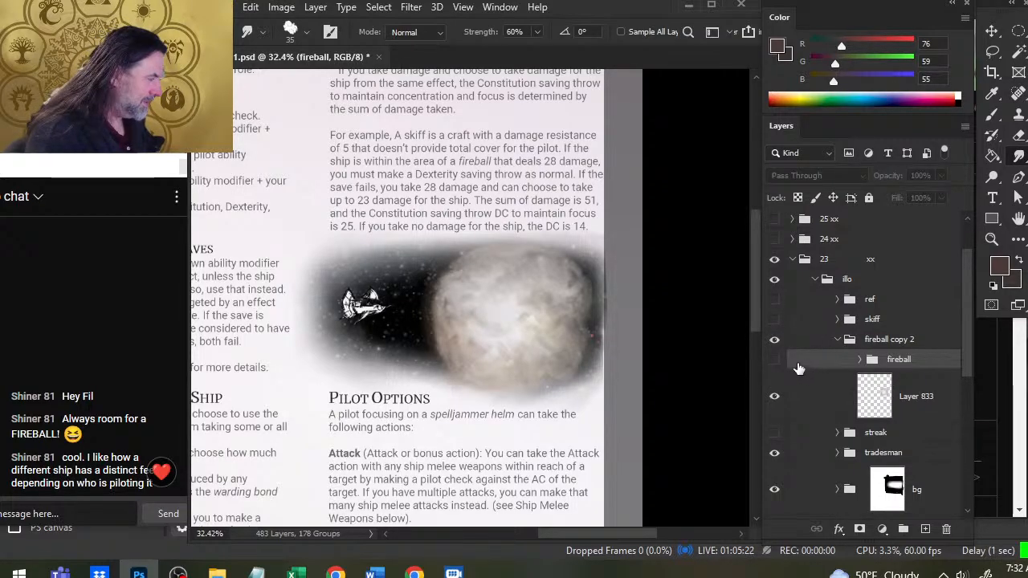
pyautogui.click(859, 360)
pyautogui.click(776, 449)
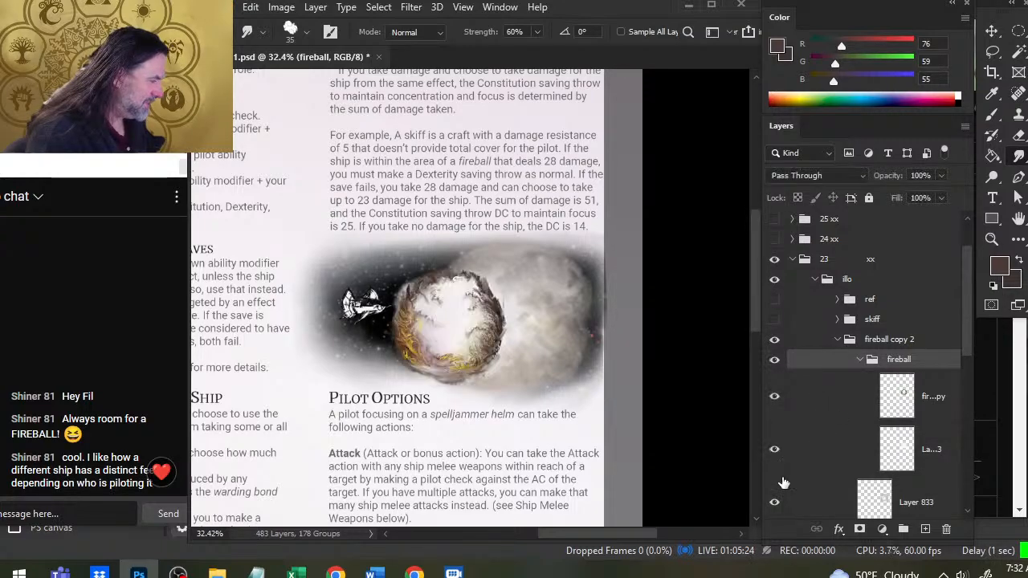
pyautogui.click(775, 449)
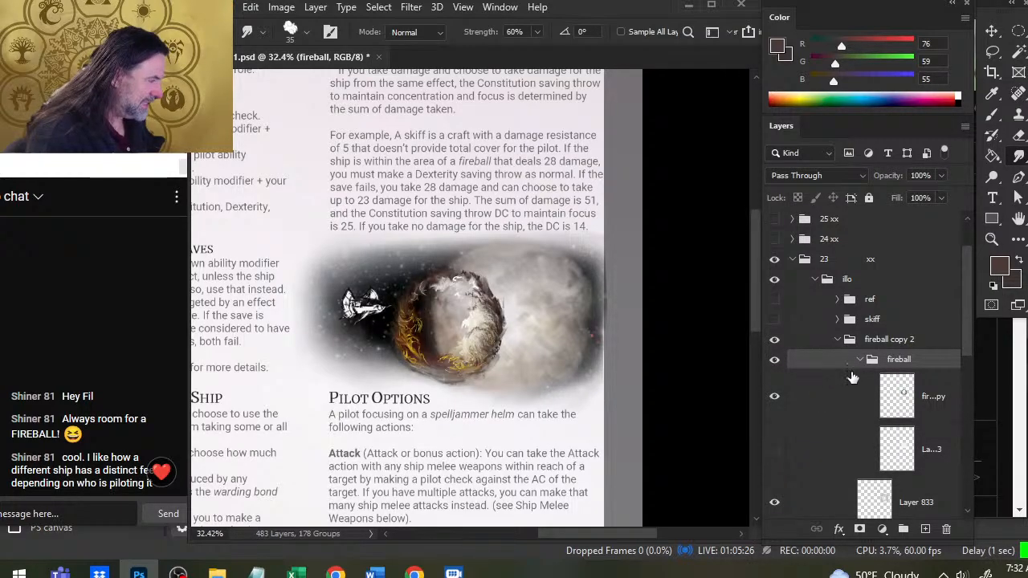
# - Select the fireball copy layer and move its flaming ring over the centre of the smoky fireball
pyautogui.click(830, 400)
pyautogui.press('v')
pyautogui.moveTo(506, 401); pyautogui.dragTo(583, 331)
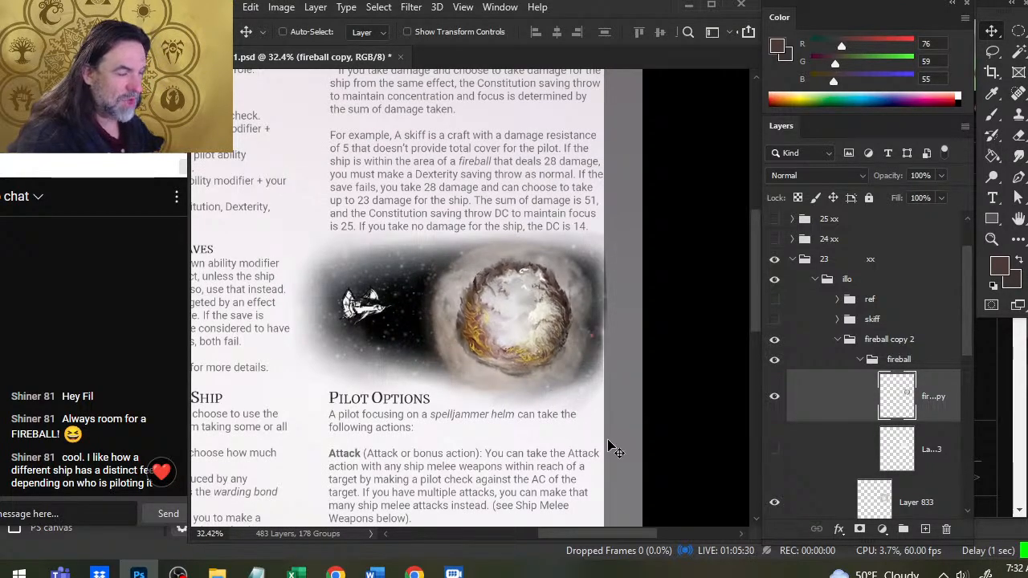
# - Free-transform the fireball copy layer to 128.60% and rotate it 0.47° so the ring fits over the smoky ball
pyautogui.press('l')
pyautogui.rightClick(546, 369)
pyautogui.click(639, 244)
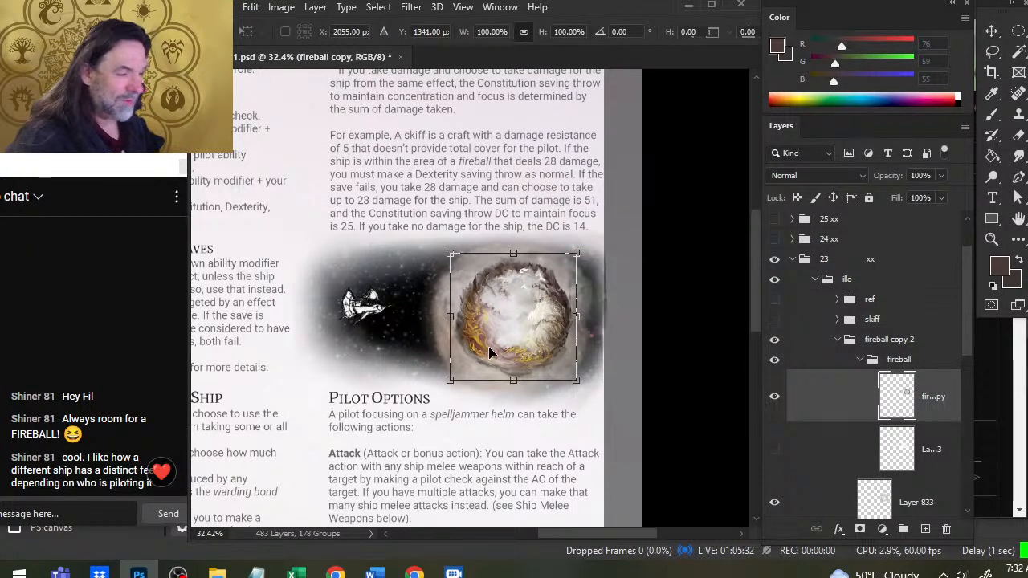
pyautogui.moveTo(450, 317); pyautogui.dragTo(414, 317)
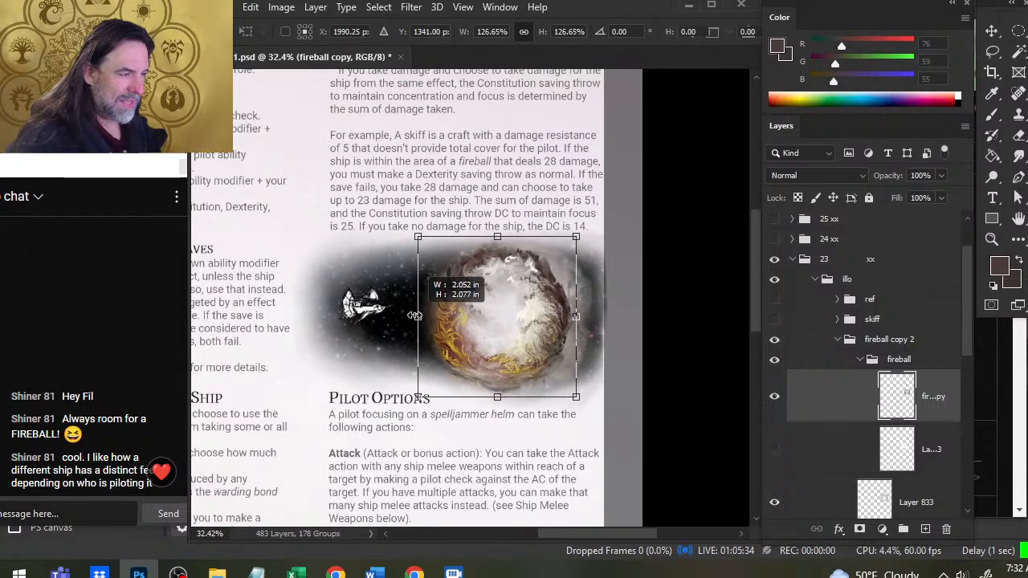
pyautogui.moveTo(577, 318)
pyautogui.mouseDown()
pyautogui.moveTo(598, 321)
pyautogui.moveTo(567, 331)
pyautogui.mouseUp()
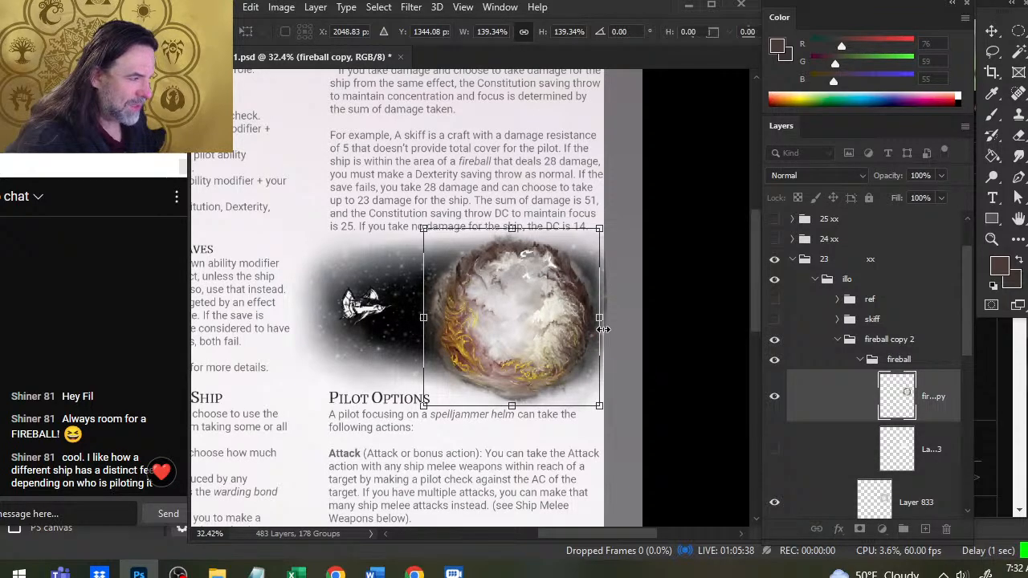
pyautogui.moveTo(598, 405); pyautogui.dragTo(593, 400)
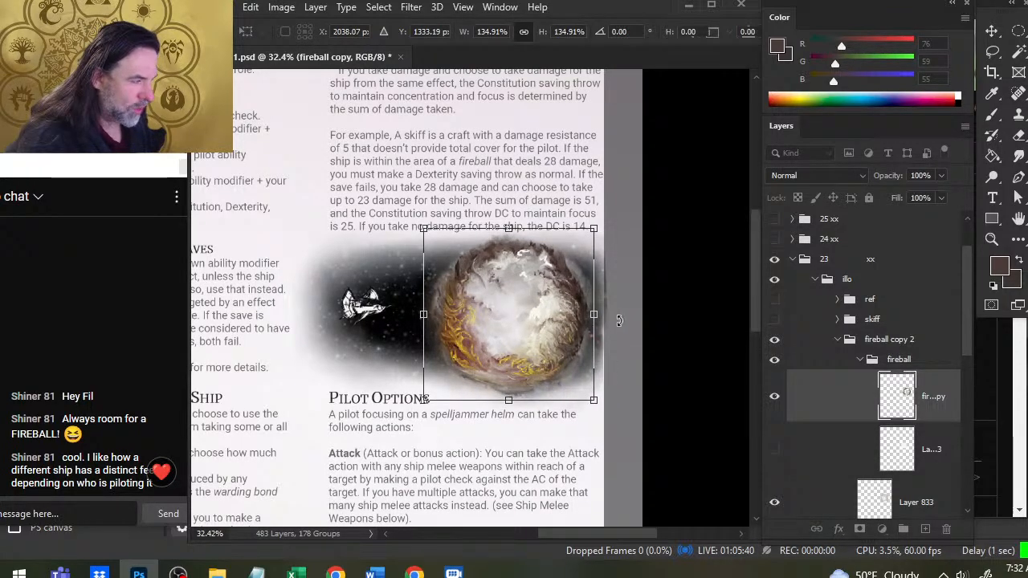
pyautogui.moveTo(620, 321); pyautogui.dragTo(607, 274)
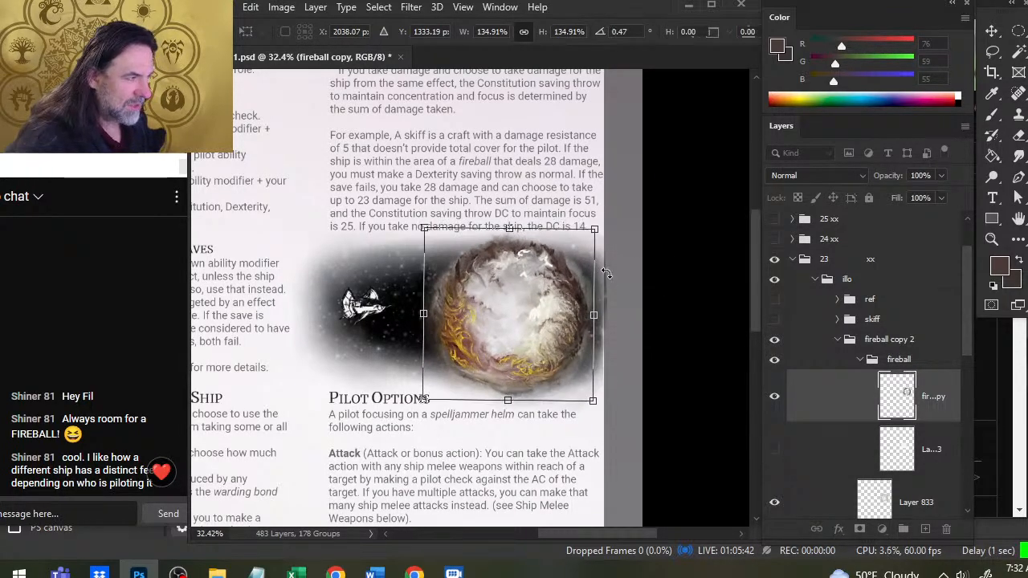
pyautogui.moveTo(592, 234); pyautogui.dragTo(586, 239)
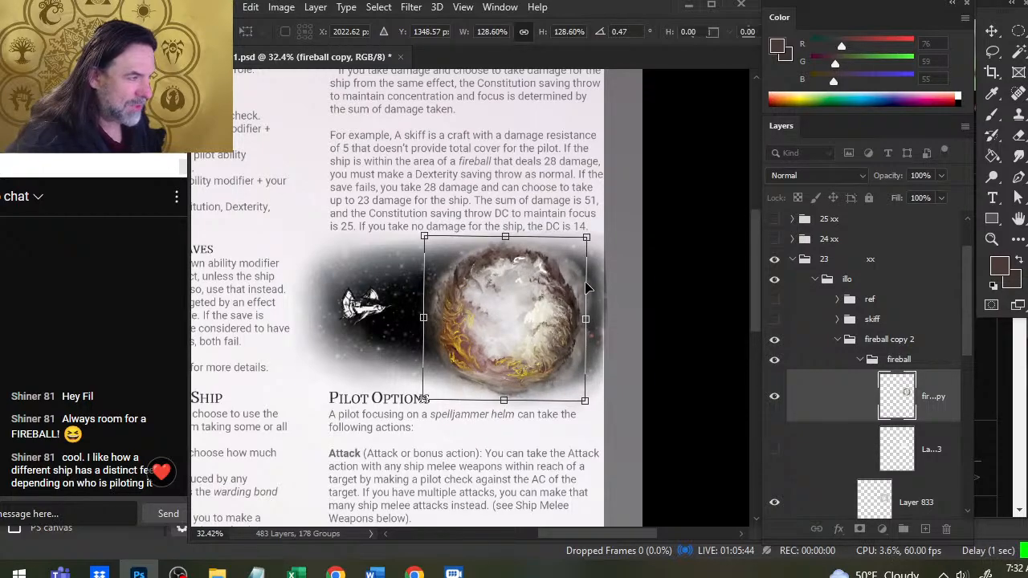
# - Switch the fireball copy's transform to Distort and bring up the choice of transform modes again
pyautogui.rightClick(530, 304)
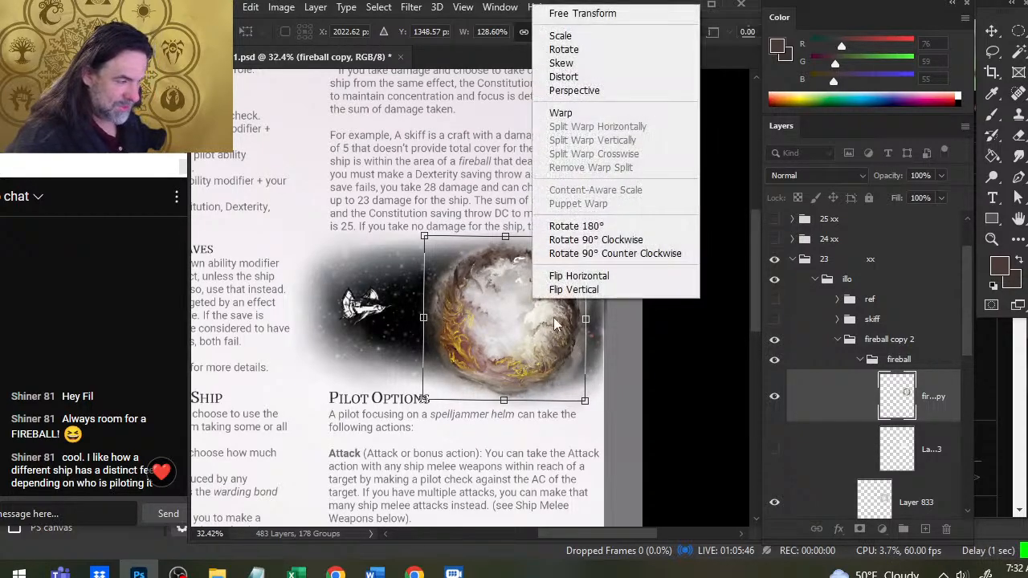
pyautogui.click(586, 80)
pyautogui.rightClick(526, 282)
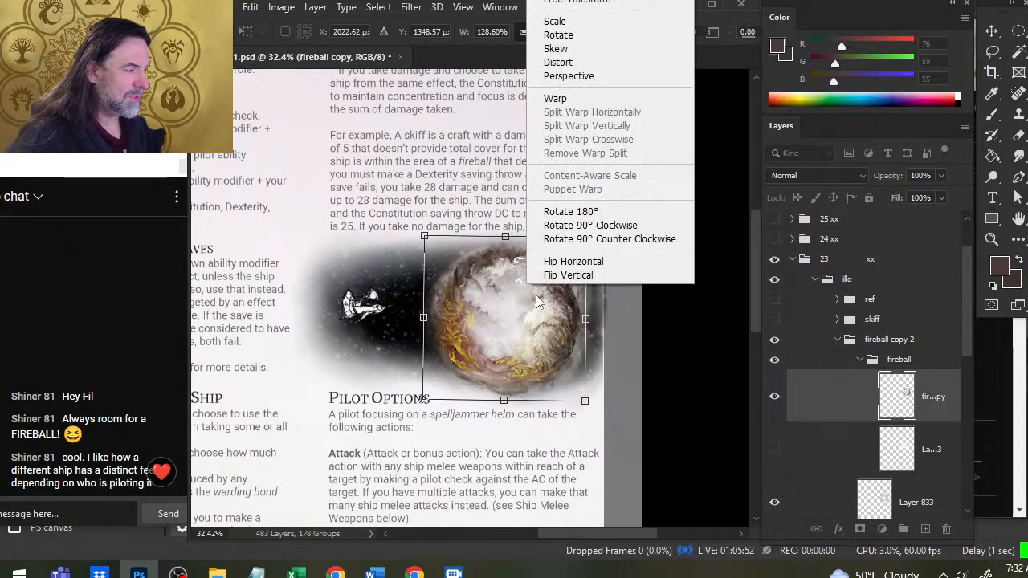
# - Warp the fireball copy layer, bulging its upper-right side outward and adjusting its left edge to round out the fireball
pyautogui.click(562, 98)
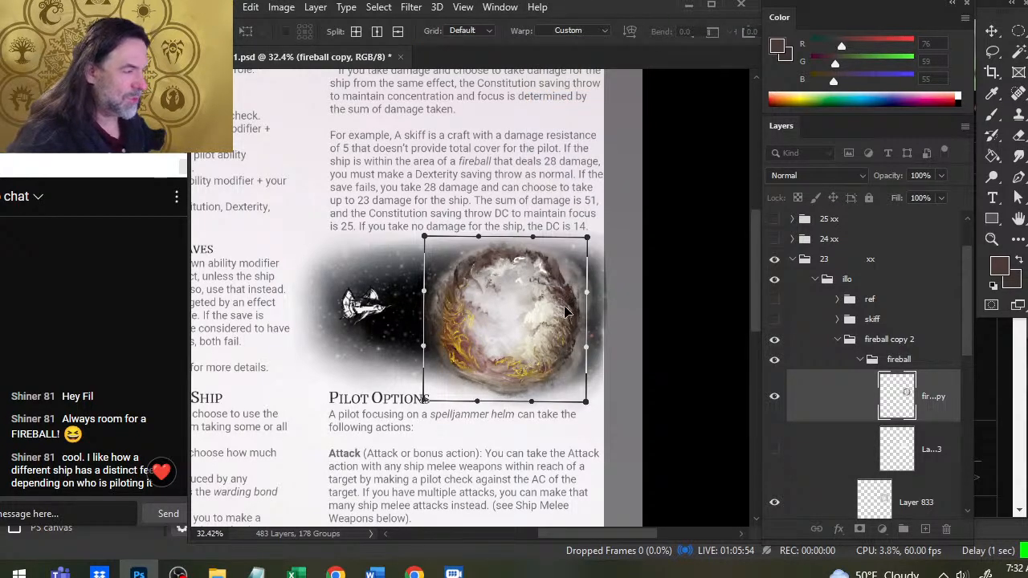
pyautogui.moveTo(569, 311); pyautogui.dragTo(580, 299)
pyautogui.moveTo(545, 257); pyautogui.dragTo(522, 250)
pyautogui.moveTo(584, 336); pyautogui.dragTo(580, 331)
pyautogui.moveTo(498, 400); pyautogui.dragTo(481, 380)
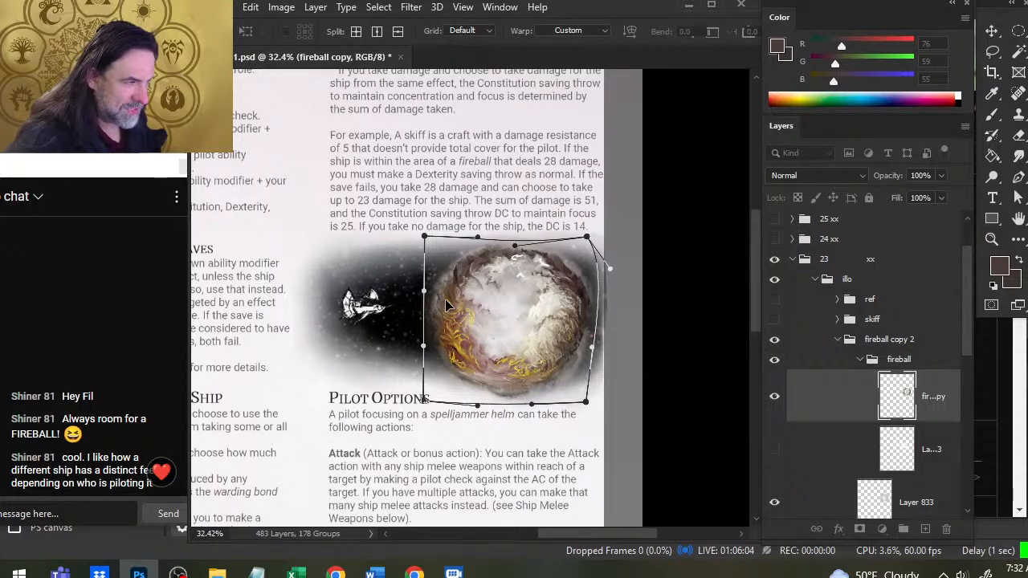
pyautogui.moveTo(451, 315); pyautogui.dragTo(521, 311)
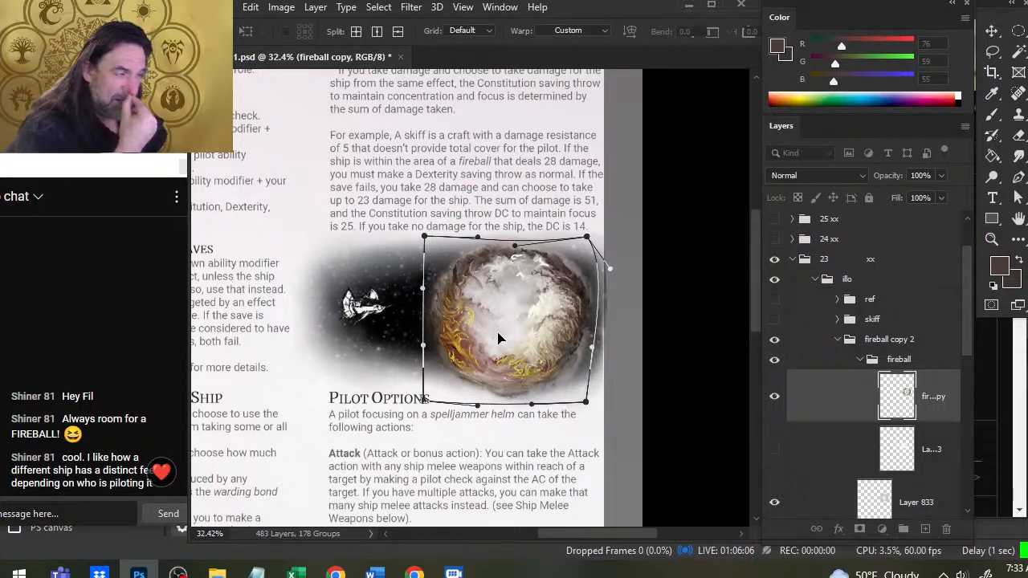
pyautogui.press('Return')
pyautogui.press('l')
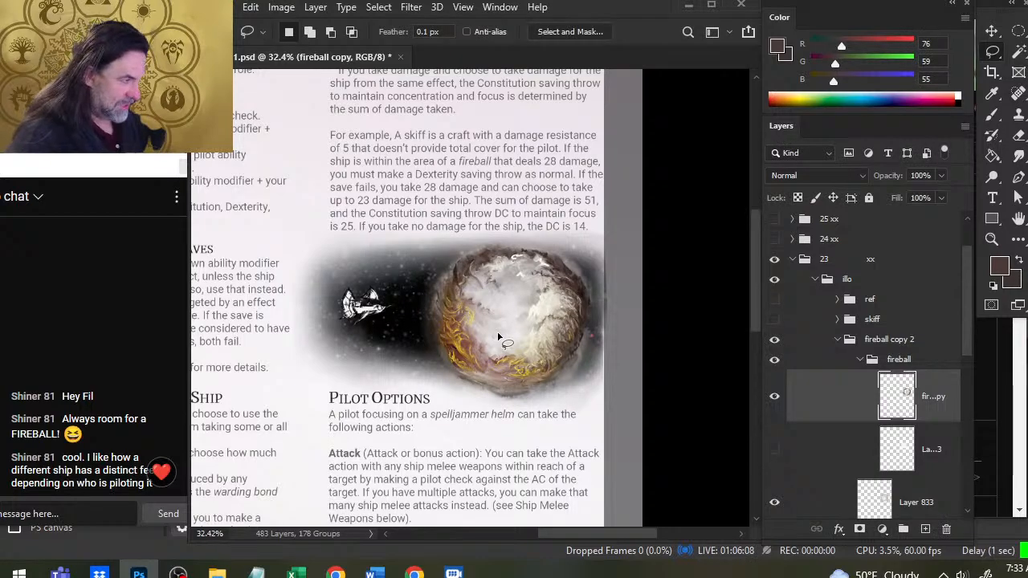
pyautogui.press('v')
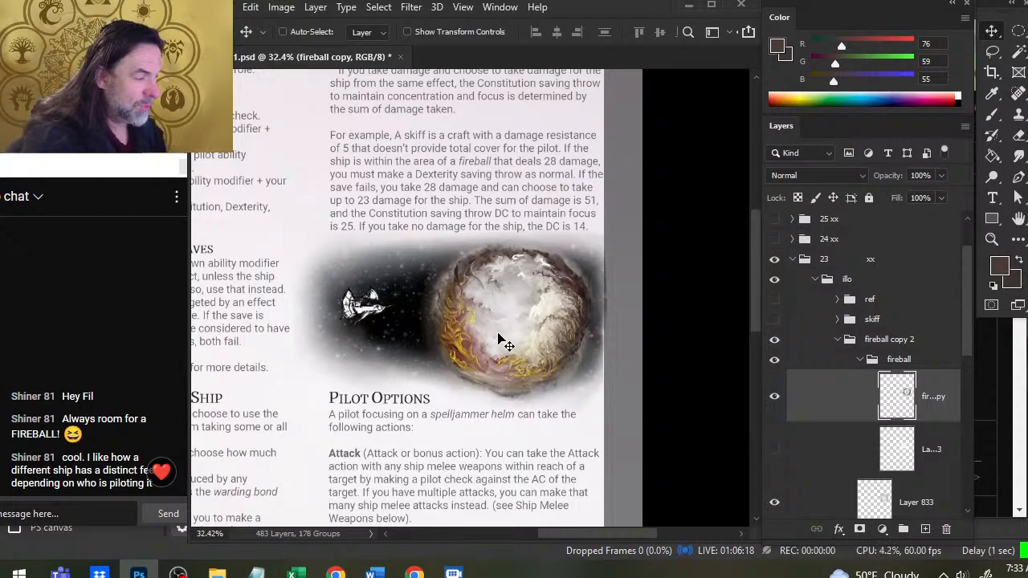
# - Collapse the fireball and fireball copy 2 groups and make the skiff group visible over the fireball
pyautogui.click(860, 359)
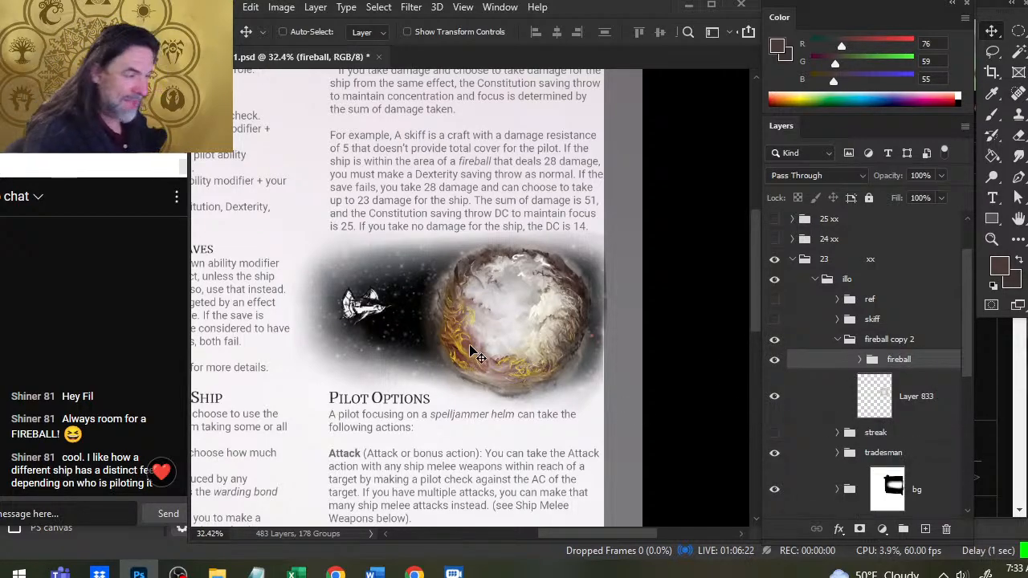
pyautogui.press('z')
pyautogui.moveTo(491, 319); pyautogui.dragTo(509, 372)
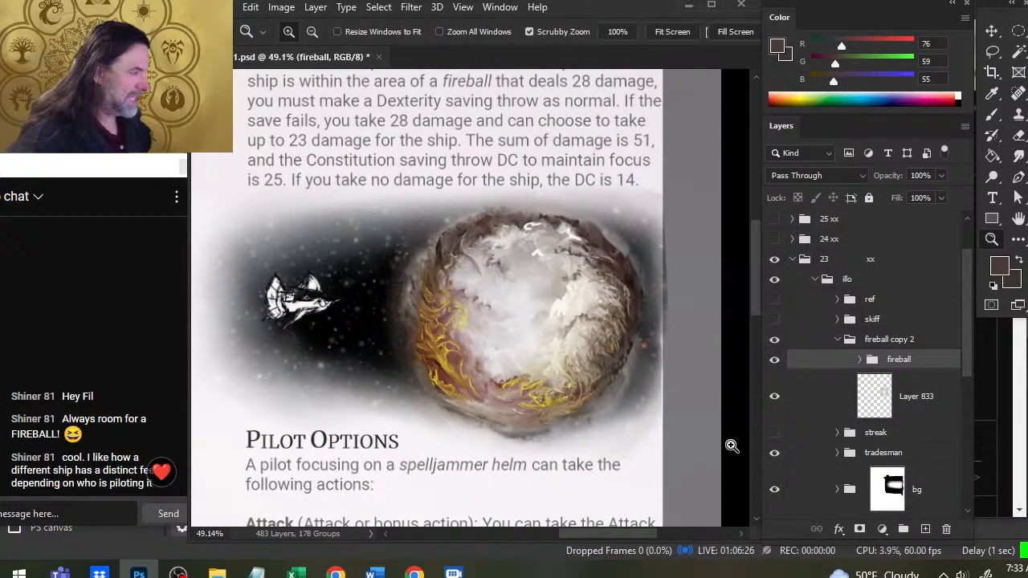
pyautogui.click(774, 318)
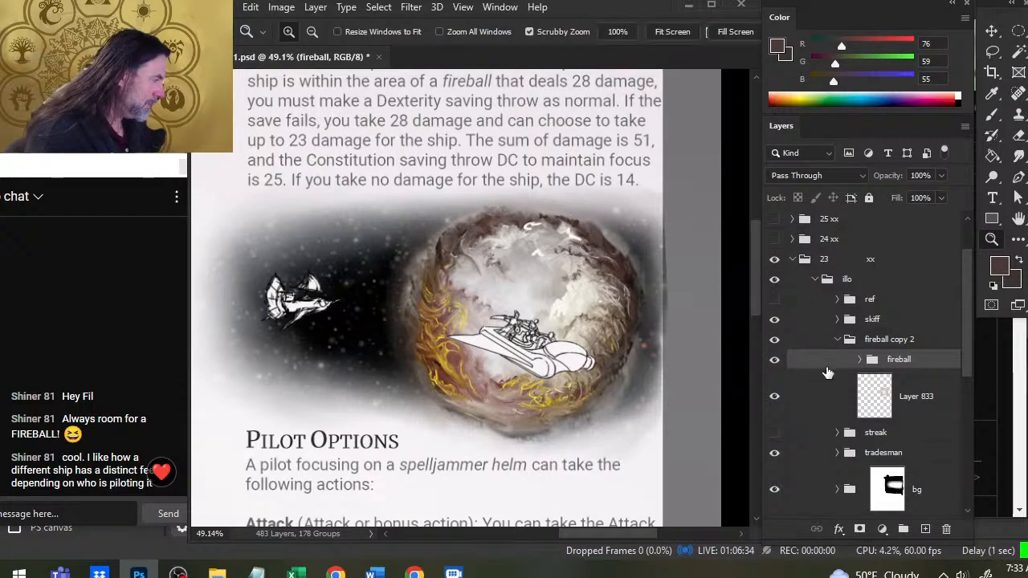
pyautogui.click(838, 339)
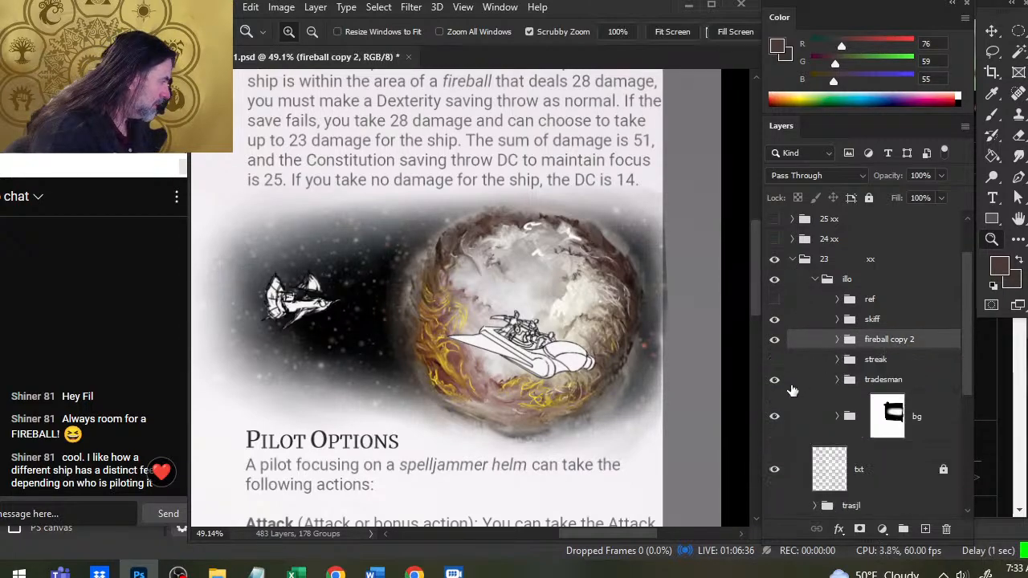
# - Rotate the skiff group about -37.8° with Free Transform and position it over the fireball's centre
pyautogui.click(812, 323)
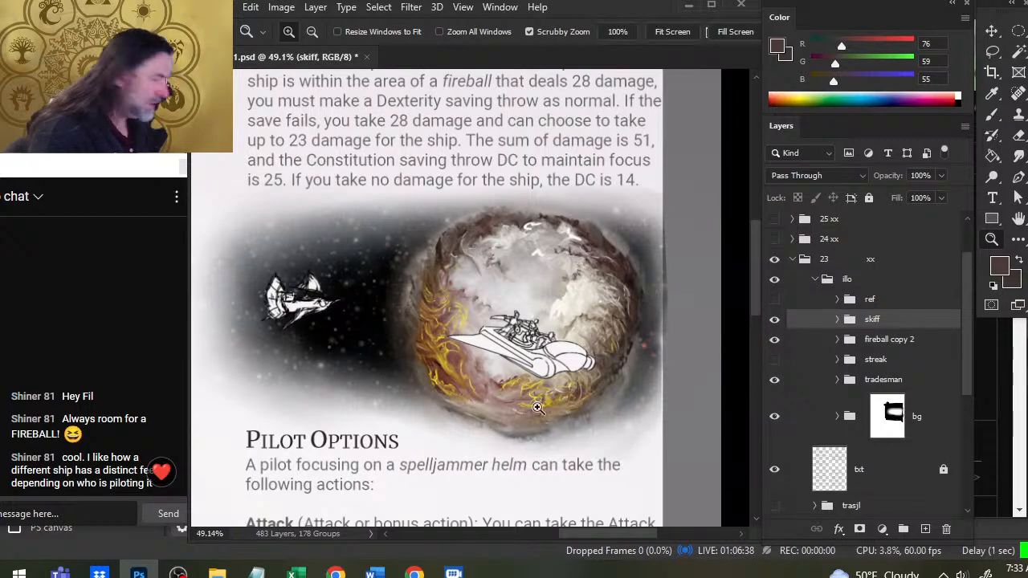
pyautogui.rightClick(499, 322)
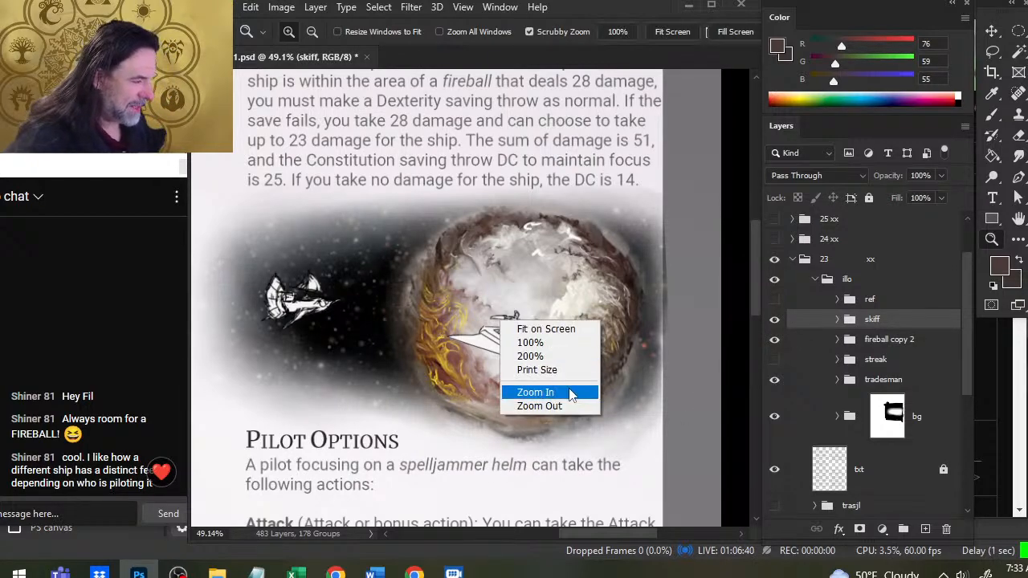
pyautogui.click(537, 392)
pyautogui.press('l')
pyautogui.rightClick(582, 278)
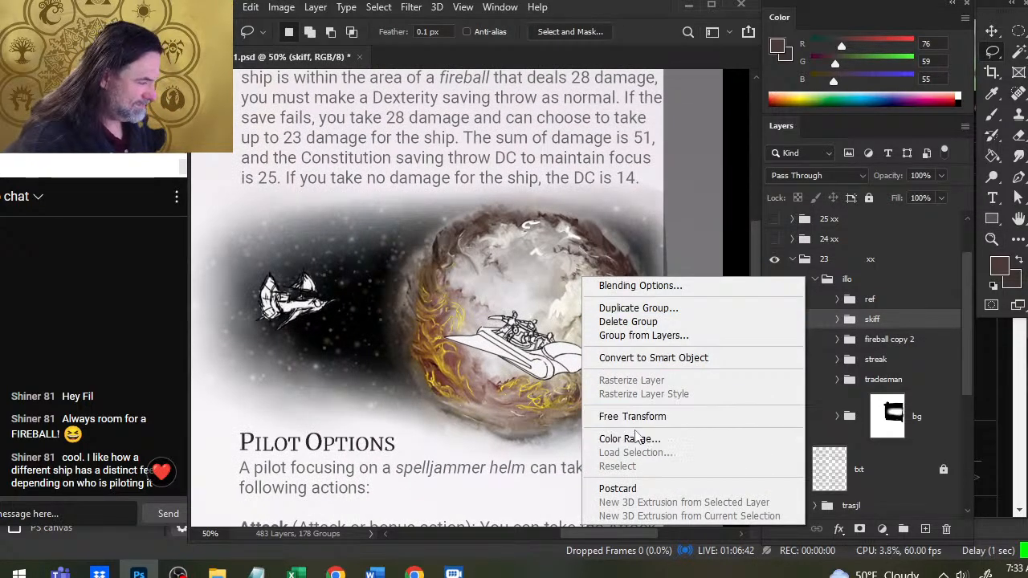
pyautogui.click(635, 416)
pyautogui.moveTo(636, 424); pyautogui.dragTo(641, 353)
pyautogui.moveTo(573, 385); pyautogui.dragTo(603, 362)
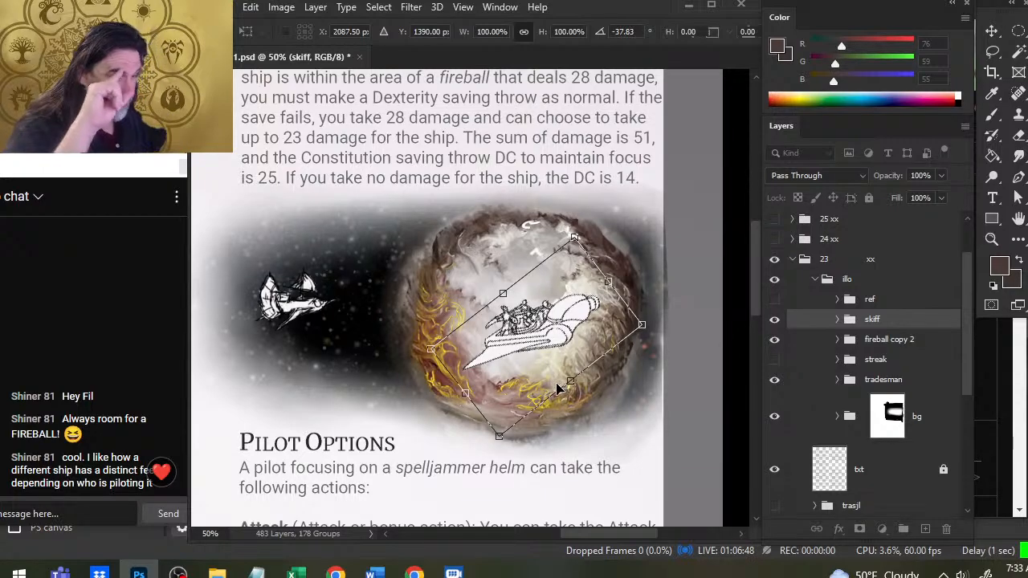
pyautogui.moveTo(569, 337)
pyautogui.mouseDown()
pyautogui.moveTo(582, 329)
pyautogui.moveTo(569, 342)
pyautogui.mouseUp()
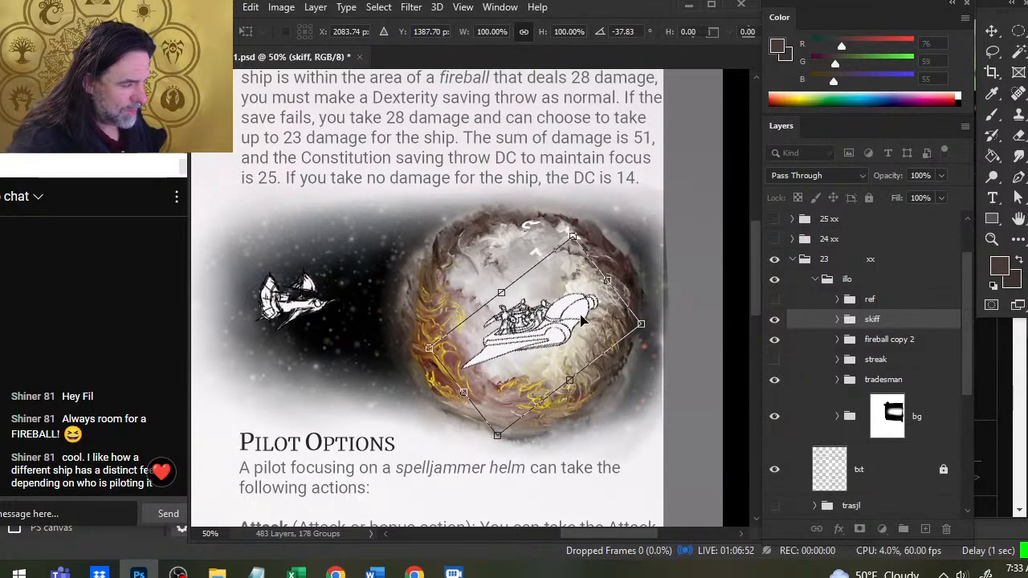
pyautogui.press('Return')
pyautogui.press('l')
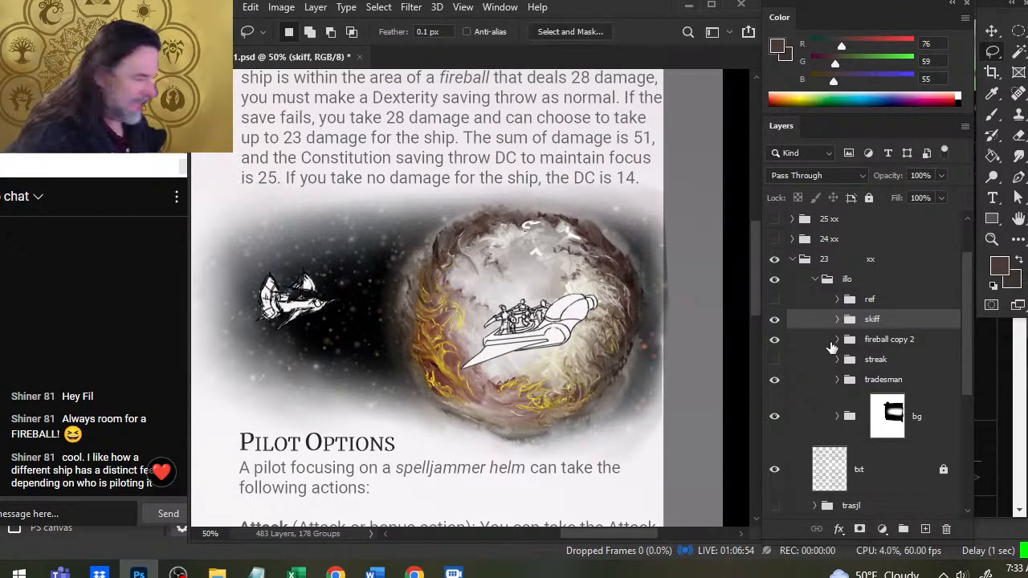
# - Add a layer mask to the skiff group and mask part of the lower hull with black, using the size 8 brush and Smudge tool
pyautogui.click(860, 531)
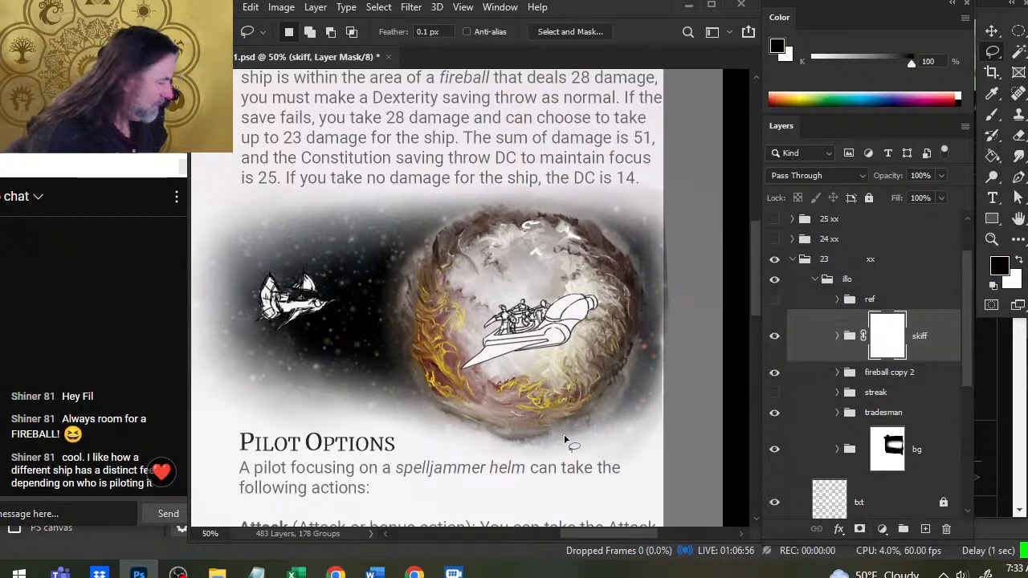
pyautogui.press('b')
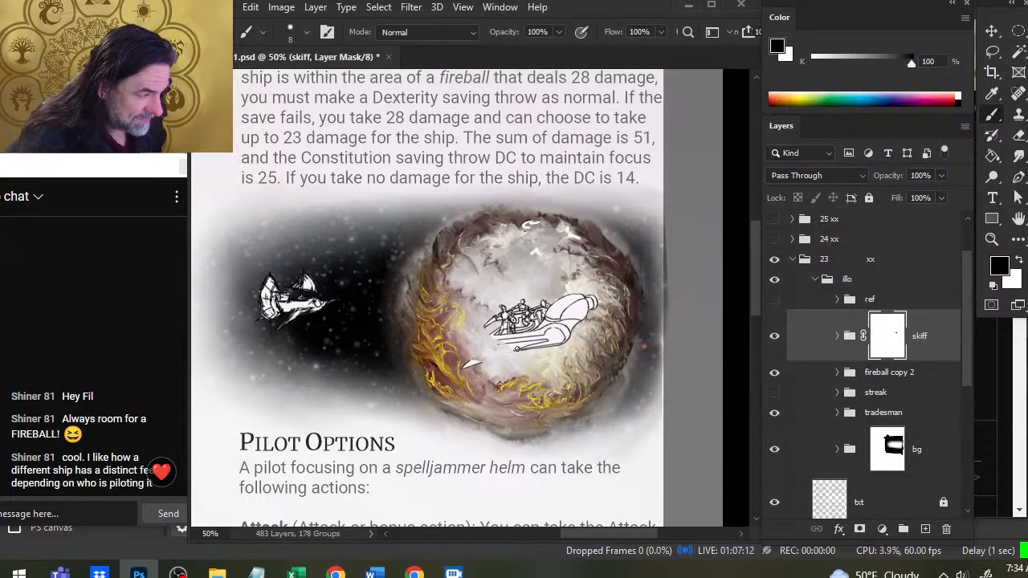
pyautogui.press('e')
pyautogui.press('r')
pyautogui.moveTo(503, 338)
pyautogui.mouseDown()
pyautogui.moveTo(469, 364)
pyautogui.moveTo(475, 373)
pyautogui.moveTo(464, 365)
pyautogui.moveTo(478, 376)
pyautogui.moveTo(478, 363)
pyautogui.moveTo(494, 381)
pyautogui.moveTo(489, 365)
pyautogui.moveTo(518, 368)
pyautogui.mouseUp()
pyautogui.press('b')
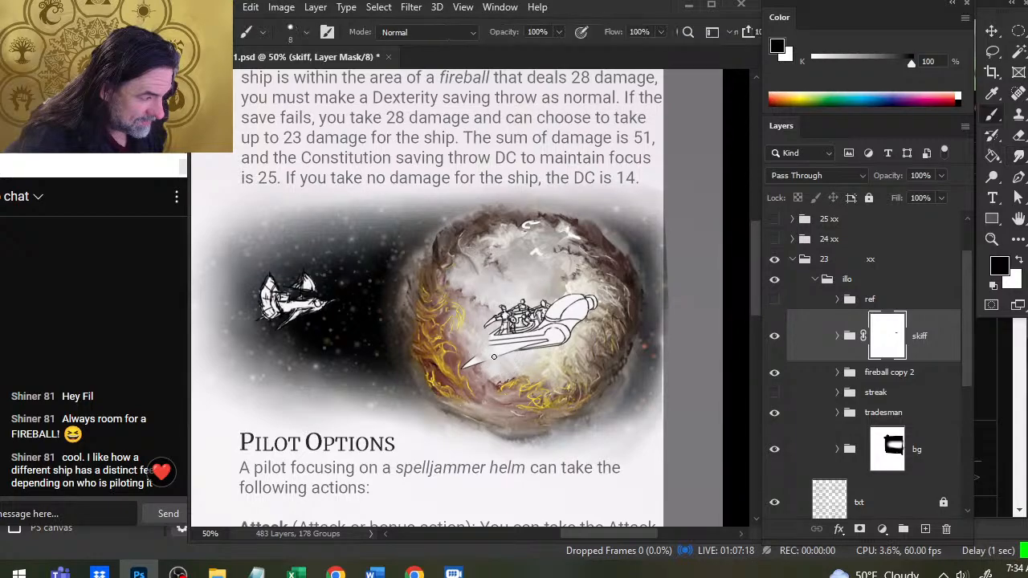
pyautogui.press('r')
pyautogui.press('b')
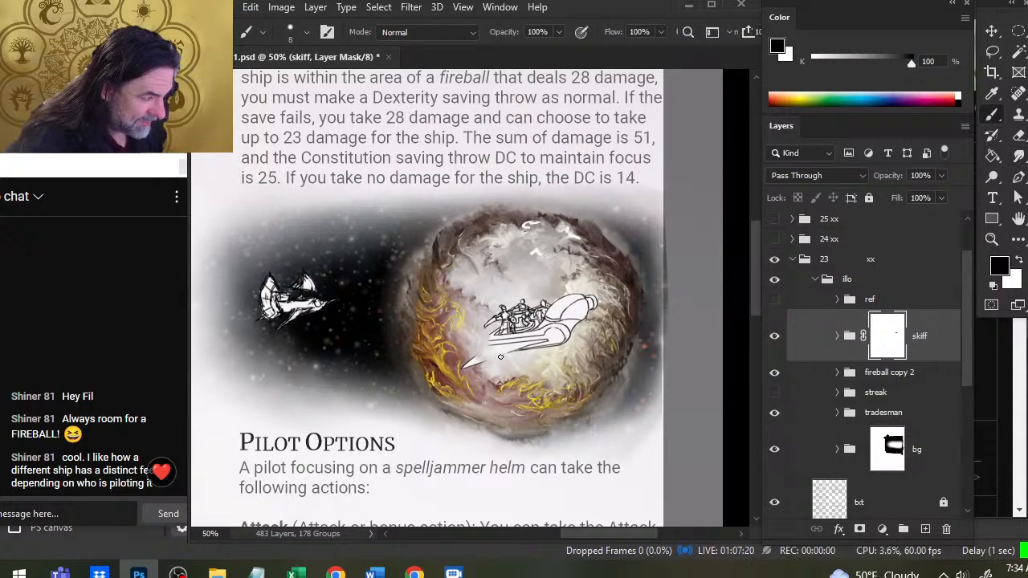
pyautogui.press('r')
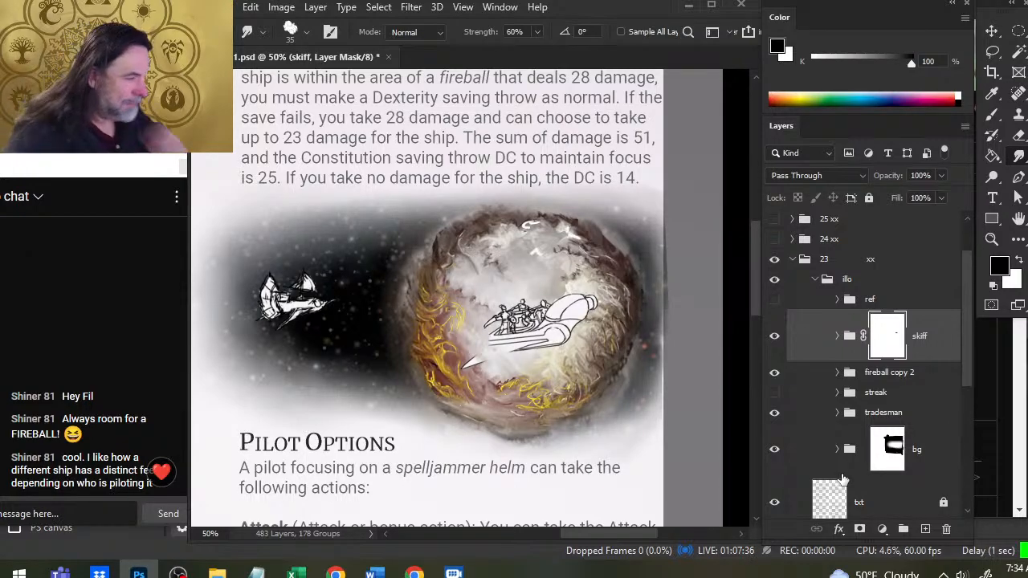
# - Fade the underside of the skiff's prow on its mask, alternating the size 8 black brush and the size 35 Smudge tool
pyautogui.press('b')
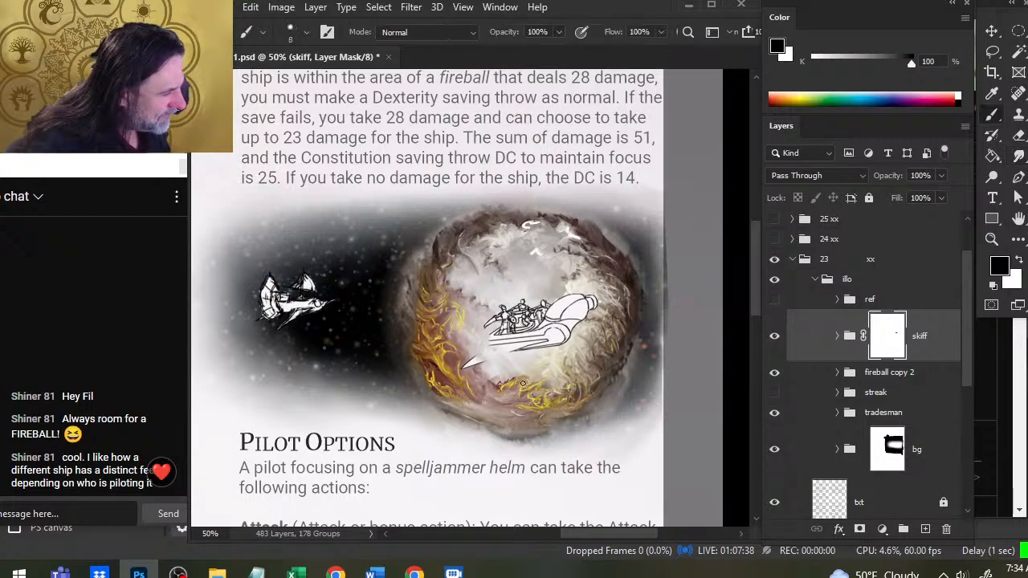
pyautogui.press('r')
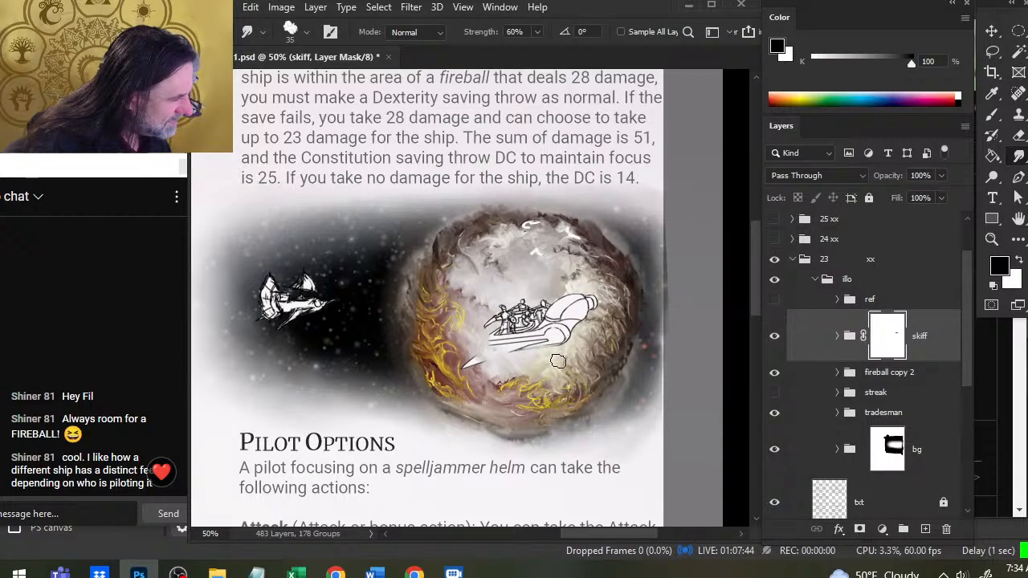
pyautogui.press('b')
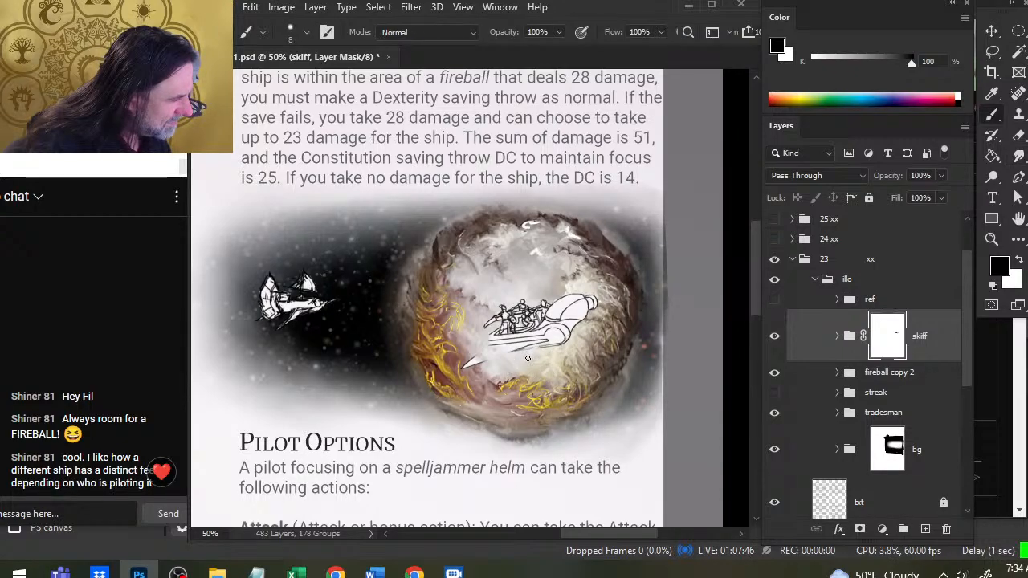
pyautogui.press('r')
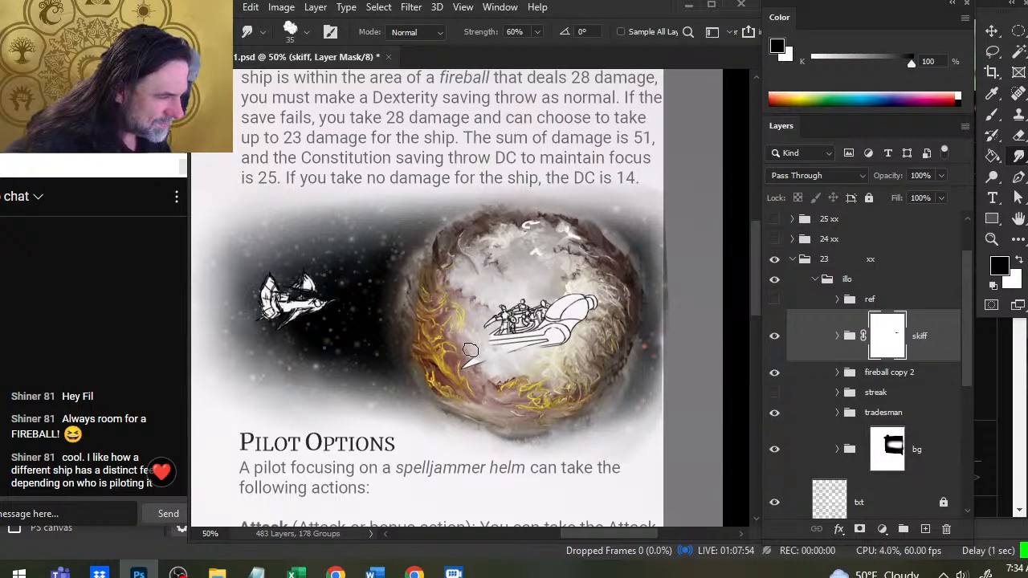
pyautogui.press('b')
pyautogui.press('r')
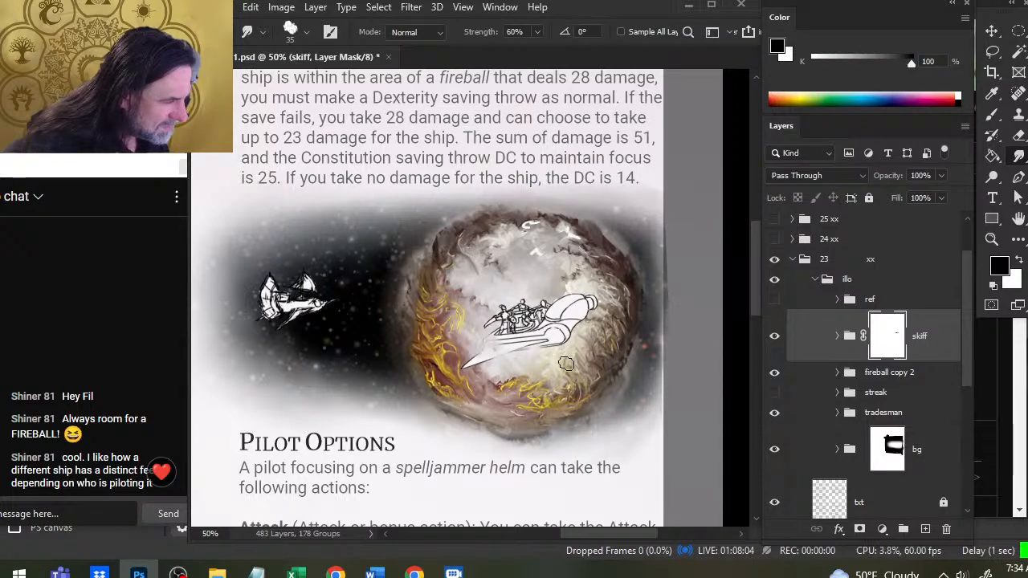
pyautogui.press('b')
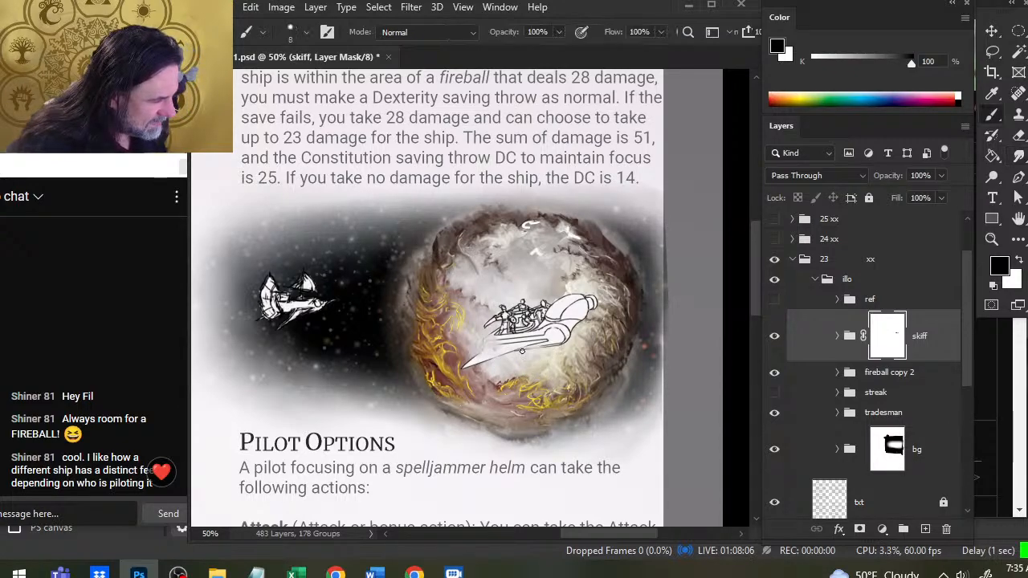
pyautogui.press('r')
pyautogui.press('b')
pyautogui.moveTo(524, 352); pyautogui.dragTo(500, 355)
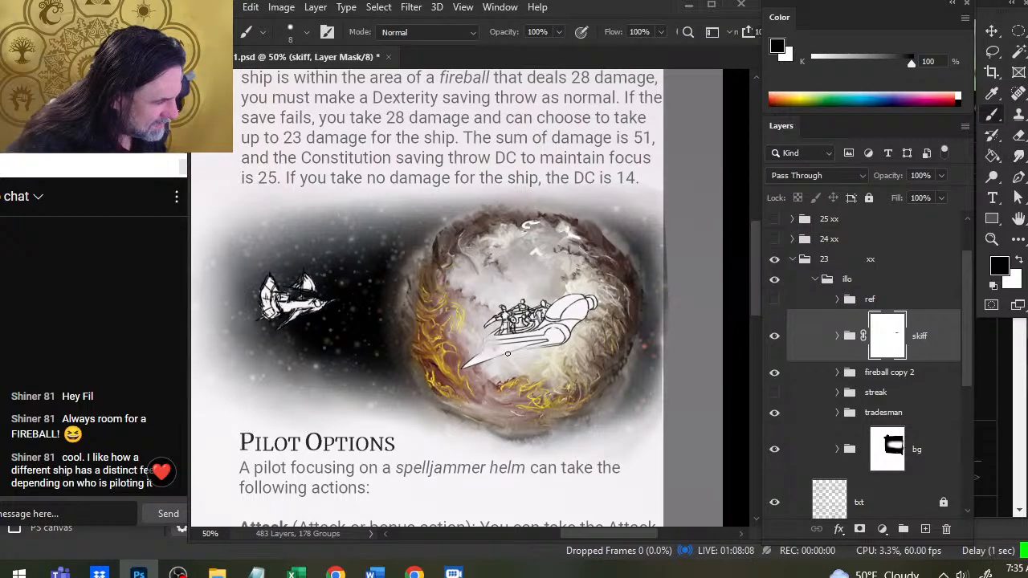
# - Refine the mask along the skiff's prow and hull with the Smudge tool at size 25 and 60% strength, plus small black brush touches
pyautogui.press('r')
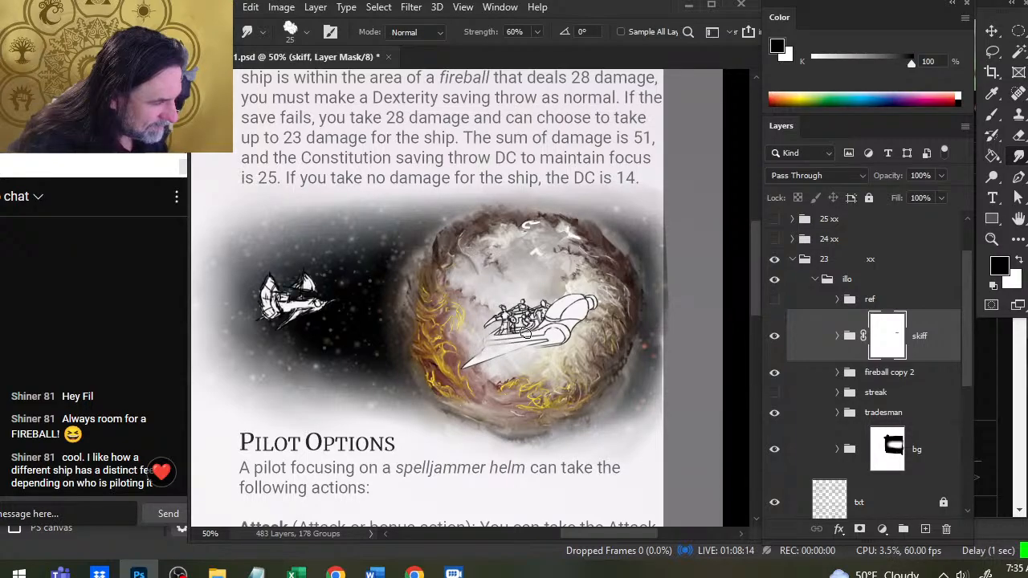
pyautogui.press('b')
pyautogui.press('r')
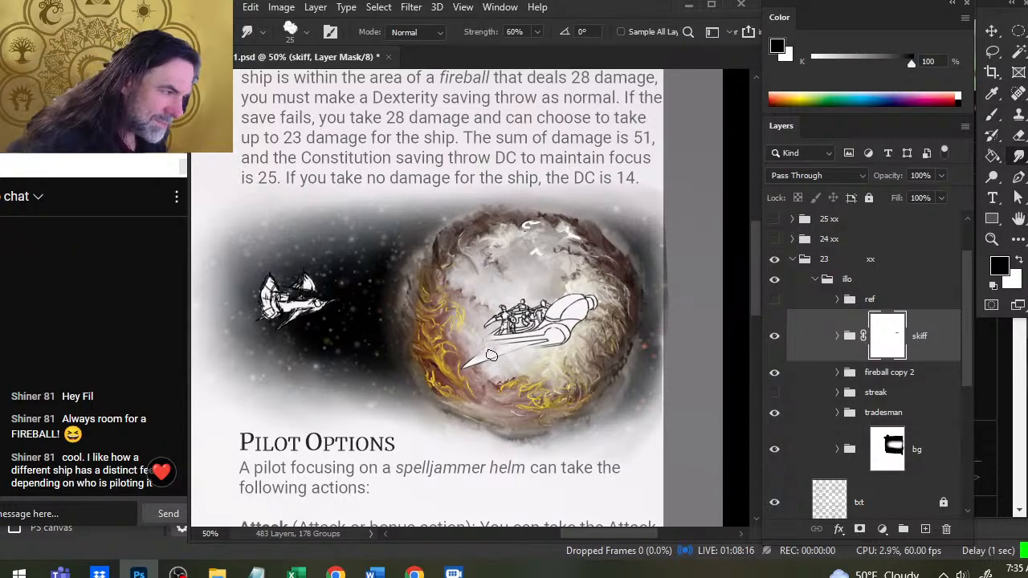
pyautogui.press('b')
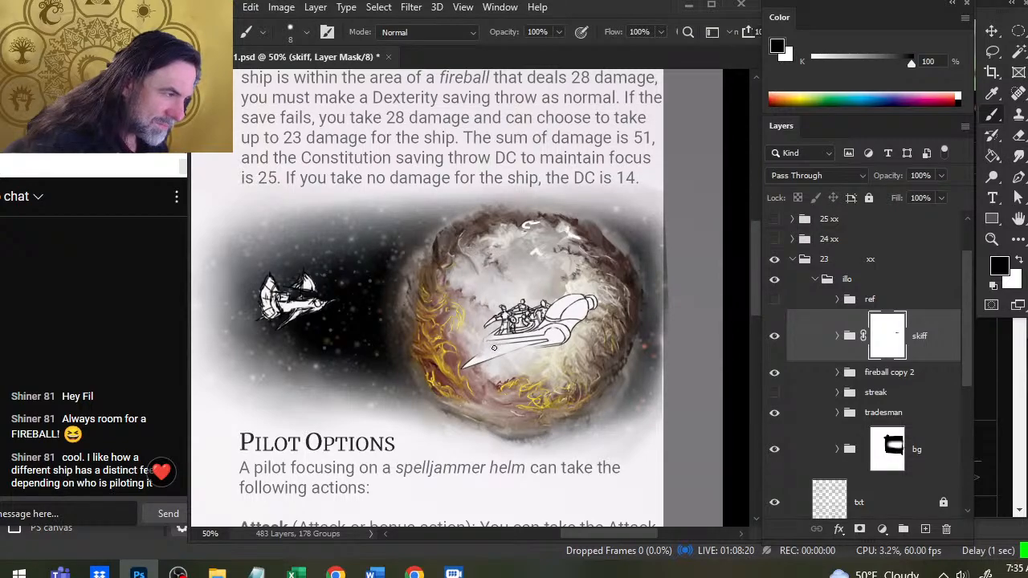
pyautogui.press('r')
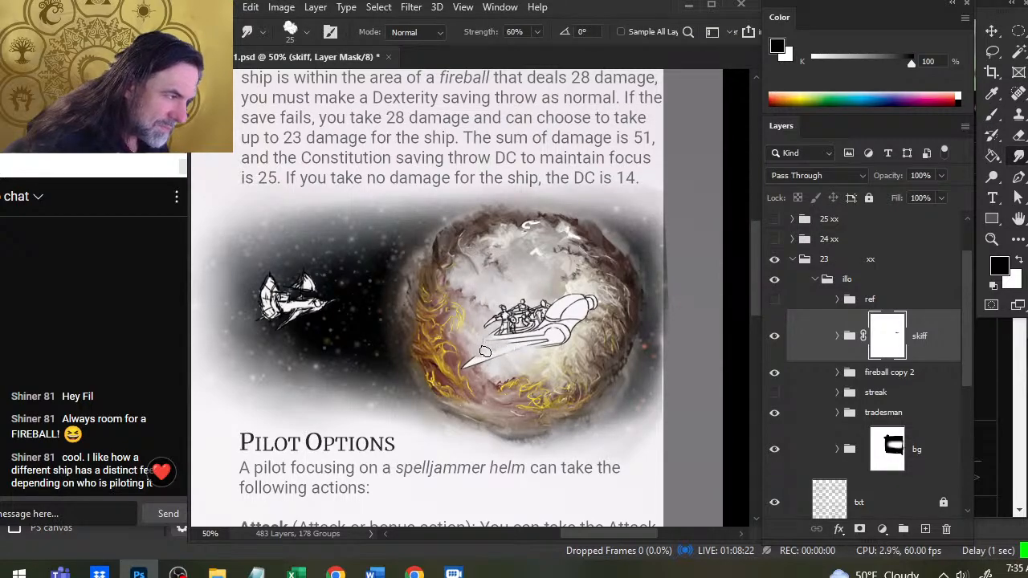
pyautogui.press('b')
pyautogui.press('r')
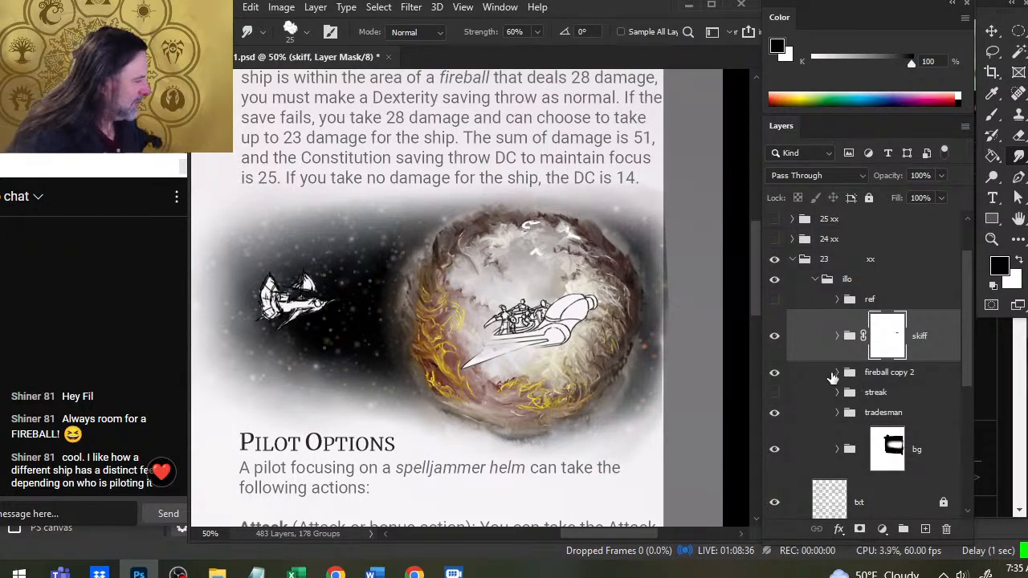
# - Hide the page group 23 and the page group 12 x, leaving the page background visible
pyautogui.click(775, 261)
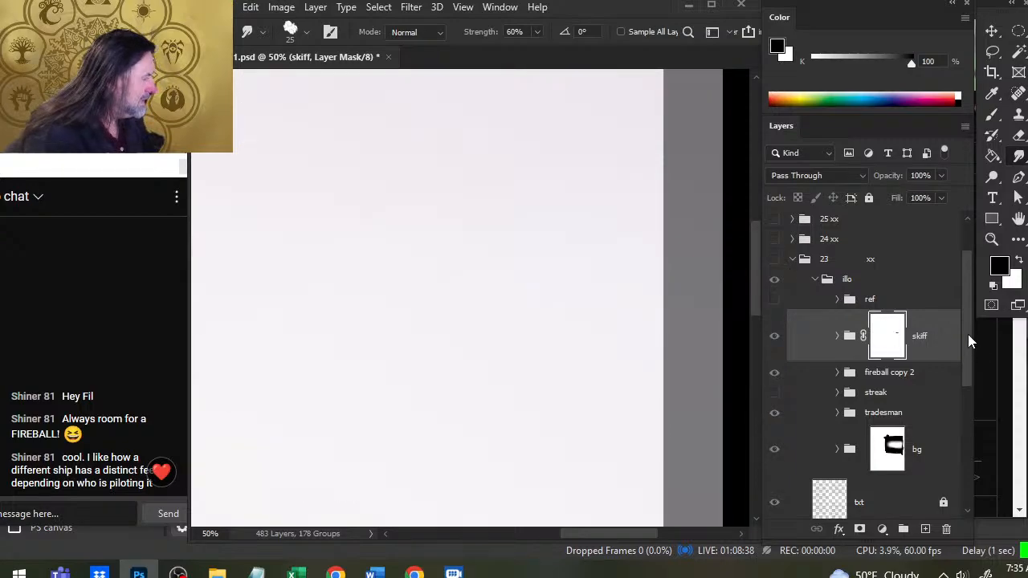
pyautogui.moveTo(970, 336); pyautogui.dragTo(950, 462)
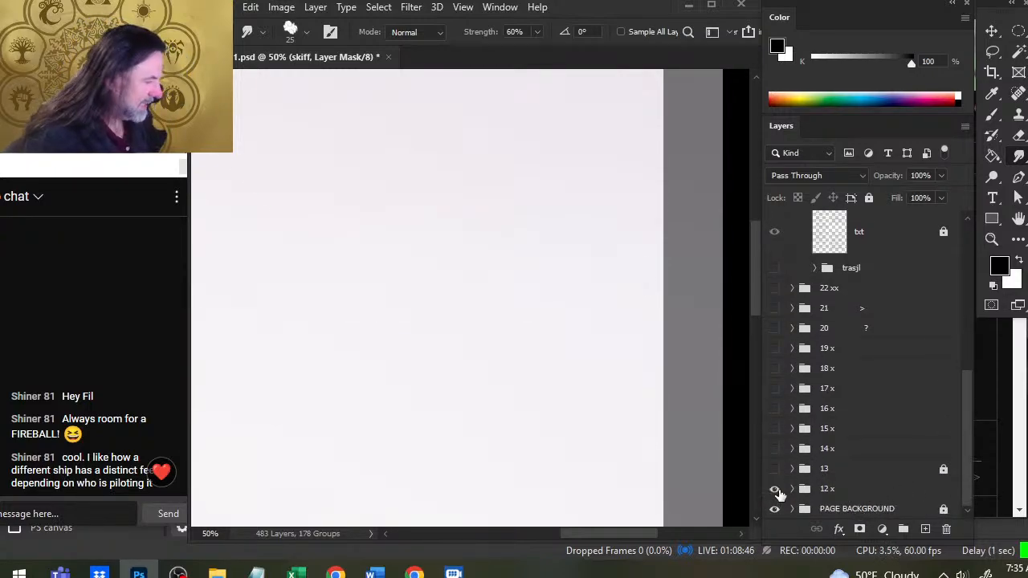
pyautogui.click(775, 490)
pyautogui.click(778, 486)
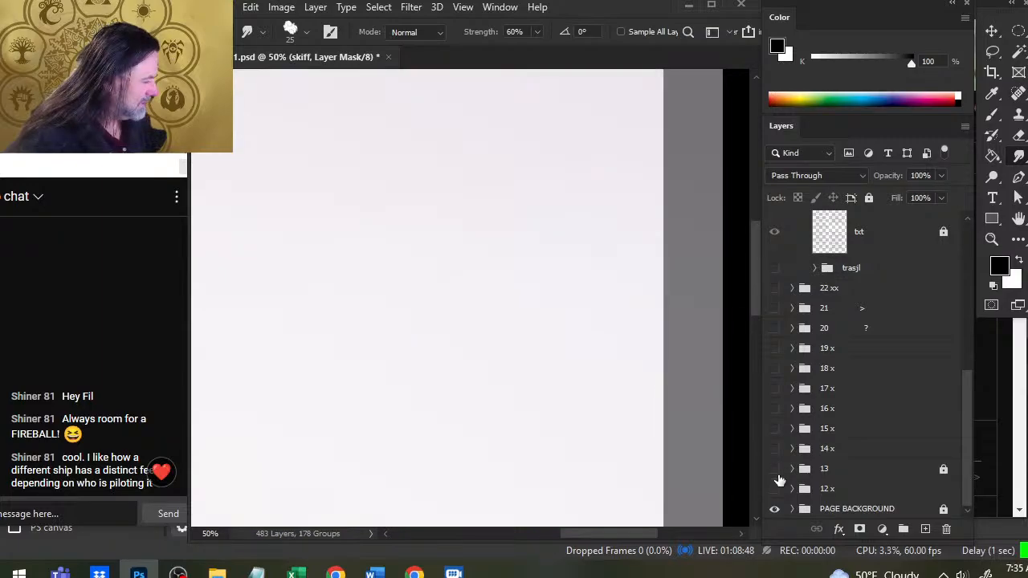
# - Show the page group 12 x and bring its asteroid and ballista illustration into close view
pyautogui.click(776, 489)
pyautogui.press('z')
pyautogui.moveTo(566, 345); pyautogui.dragTo(493, 328)
pyautogui.moveTo(506, 236); pyautogui.dragTo(501, 264)
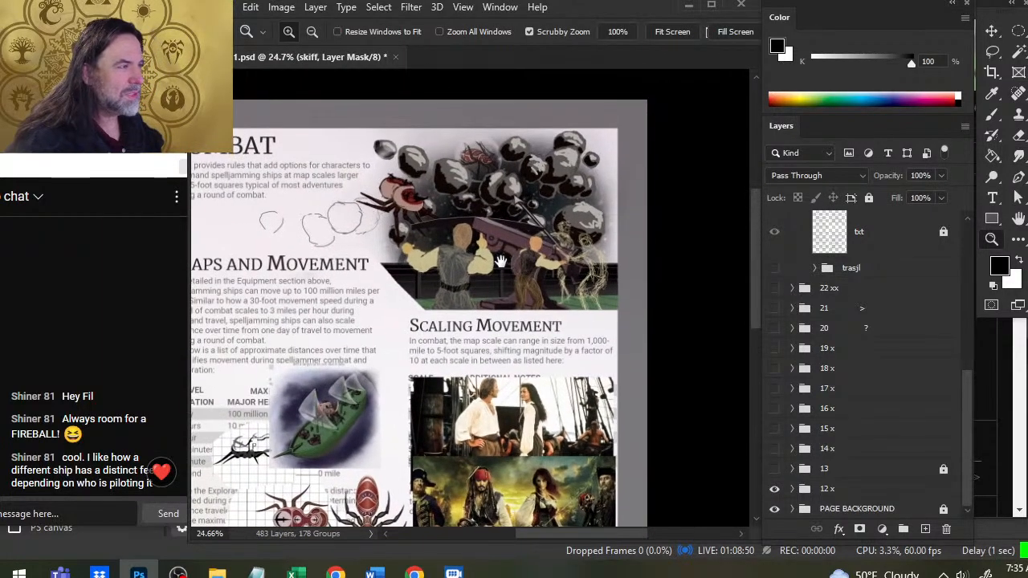
pyautogui.moveTo(469, 169); pyautogui.dragTo(535, 207)
pyautogui.moveTo(650, 278); pyautogui.dragTo(631, 289)
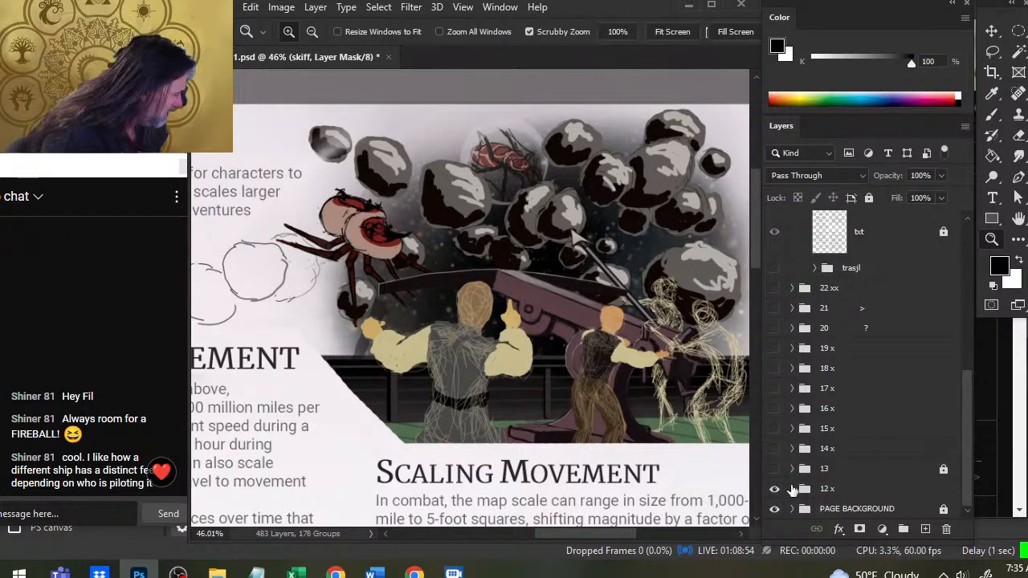
# - Expand 12 x down to the night group inside neogi and toggle layer visibility to identify the layers forming the bubble around the spider ship
pyautogui.click(793, 488)
pyautogui.moveTo(962, 372); pyautogui.dragTo(965, 481)
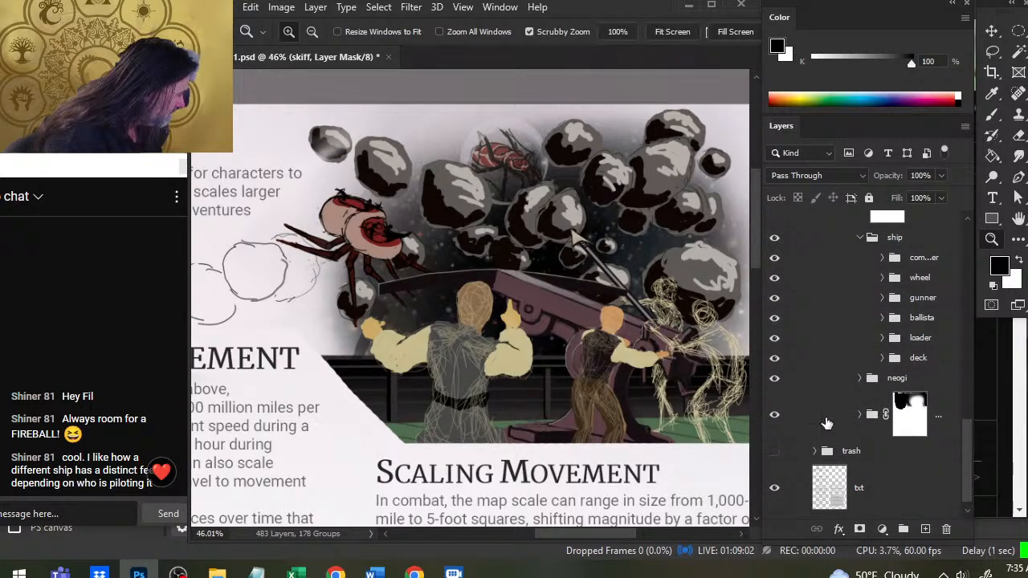
pyautogui.click(774, 414)
pyautogui.click(775, 414)
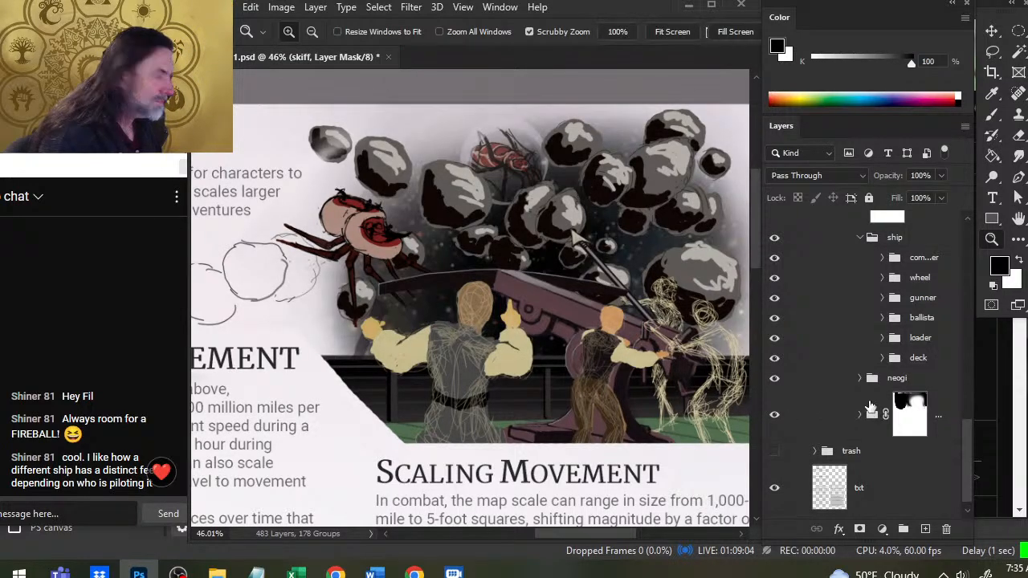
pyautogui.click(861, 377)
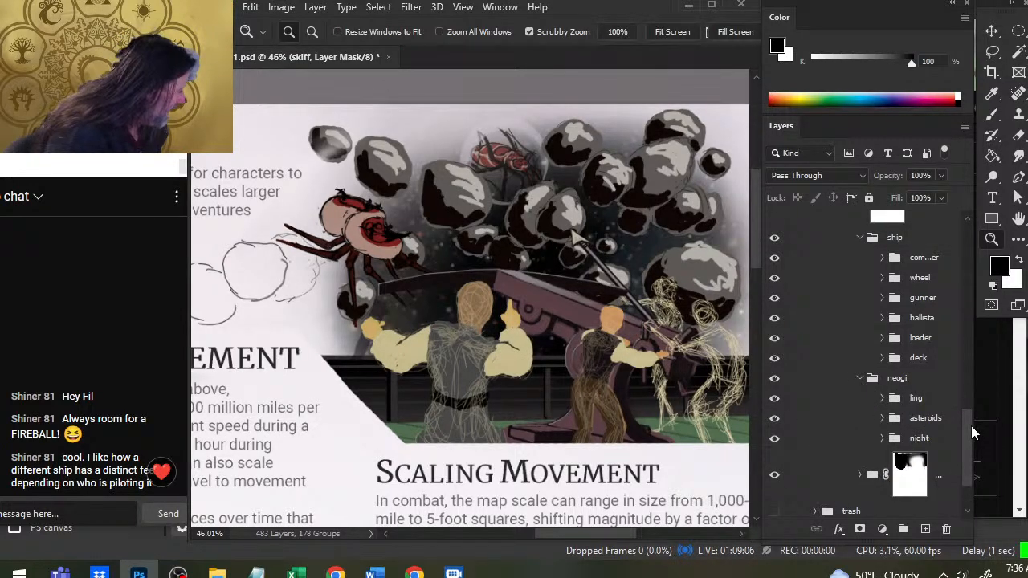
pyautogui.scroll(-3, 972, 434)
pyautogui.click(883, 362)
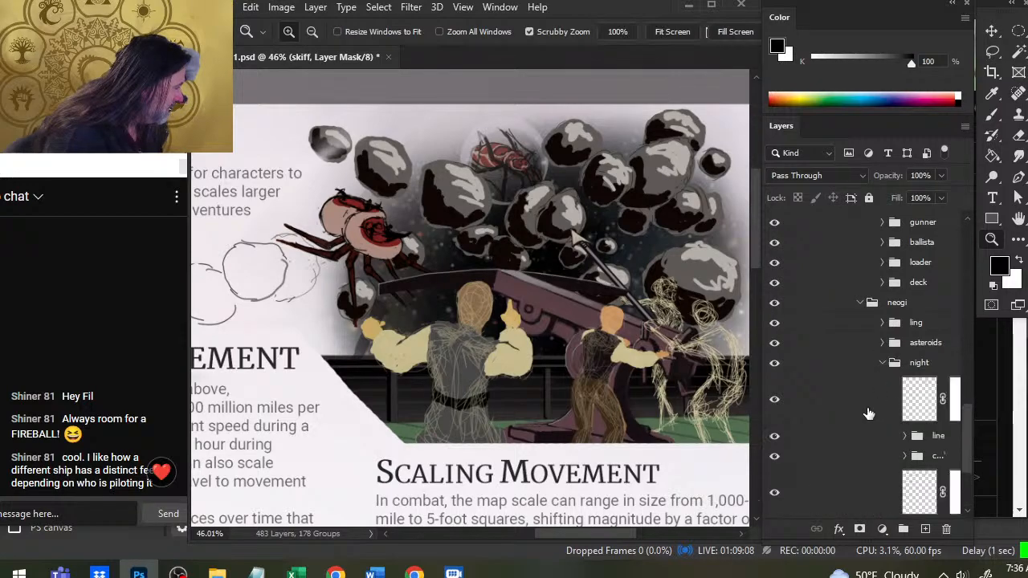
pyautogui.click(775, 401)
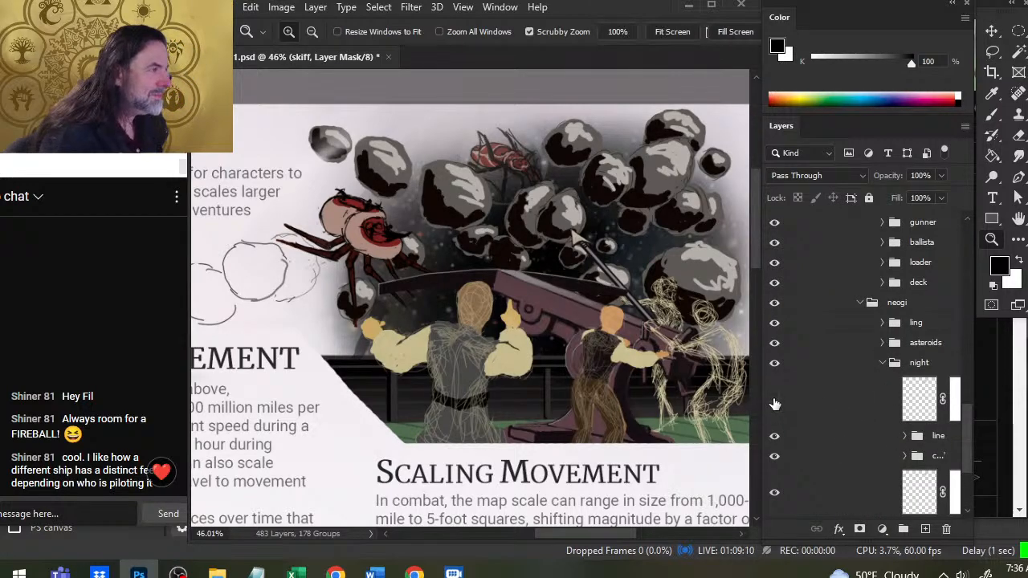
pyautogui.click(774, 400)
pyautogui.click(776, 494)
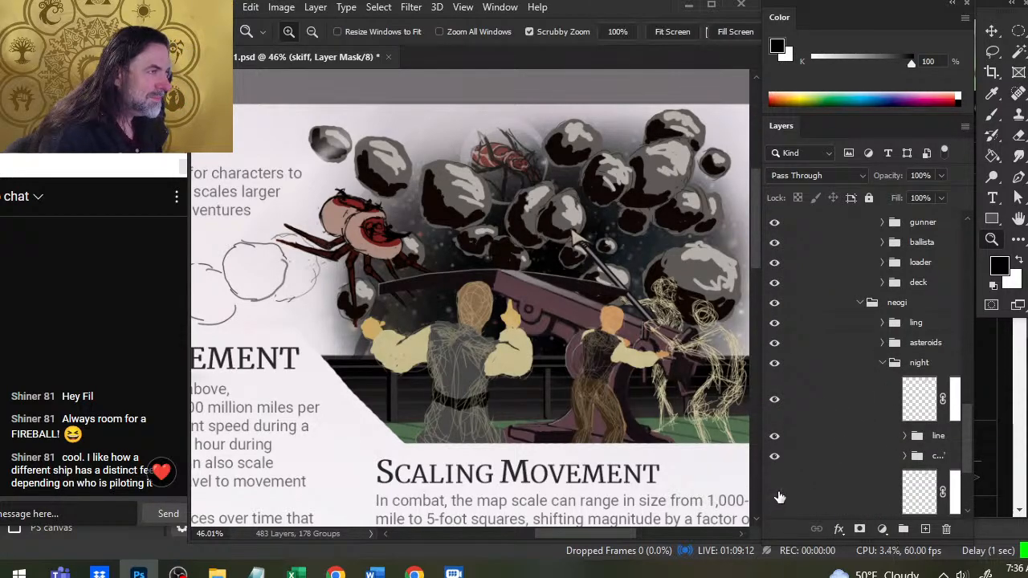
pyautogui.click(775, 494)
# - Duplicate the two masked bubble layers in the night group together
pyautogui.click(821, 493)
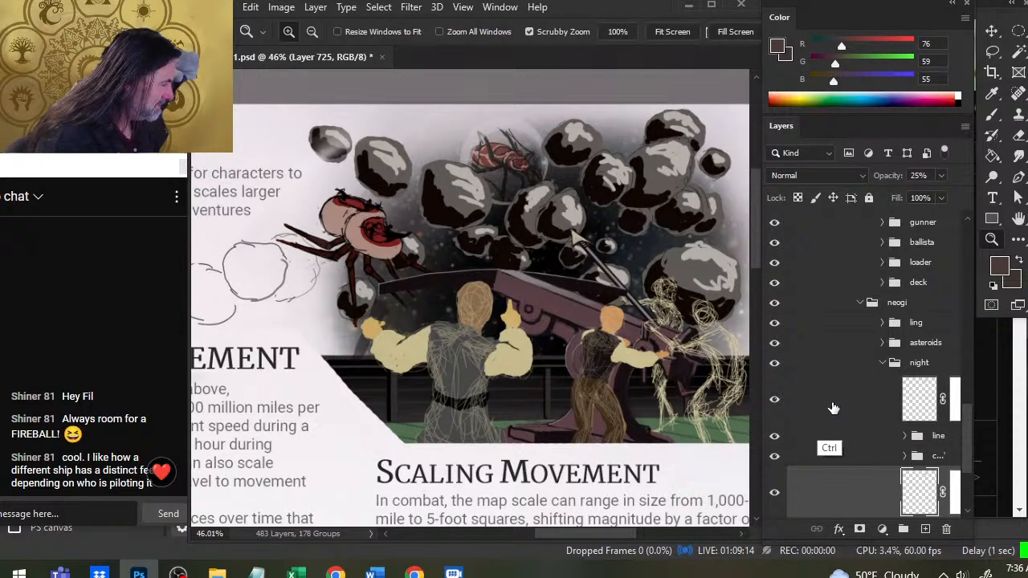
pyautogui.keyDown('ctrl'); pyautogui.click(834, 409); pyautogui.keyUp('ctrl')
pyautogui.rightClick(820, 402)
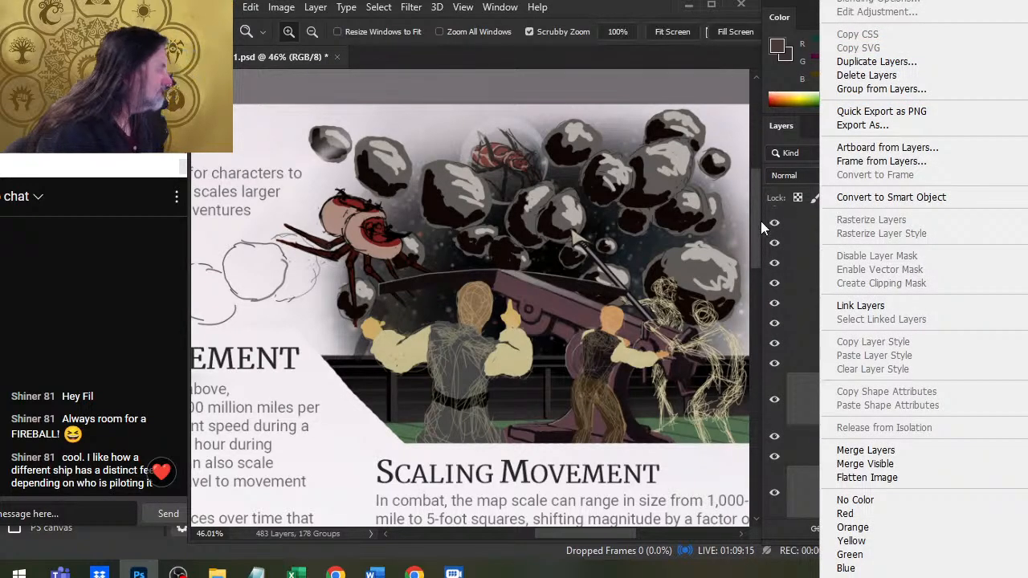
pyautogui.click(872, 62)
pyautogui.press('Return')
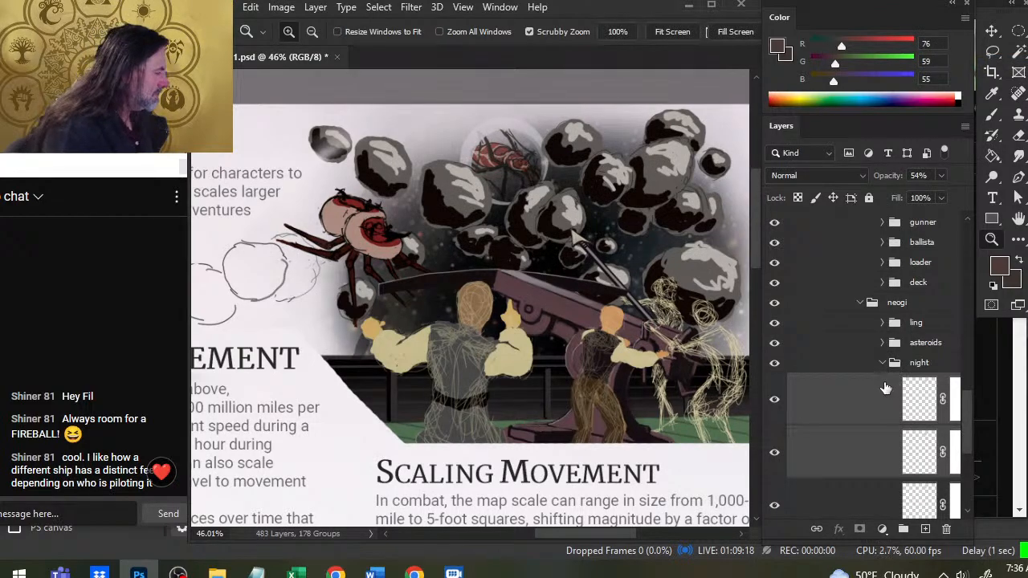
# - Move the two bubble layer copies out of neogi, Group 3 and Group 52 to directly above the page group 12 x, collapsing the emptied groups
pyautogui.moveTo(870, 396); pyautogui.dragTo(877, 293)
pyautogui.click(860, 409)
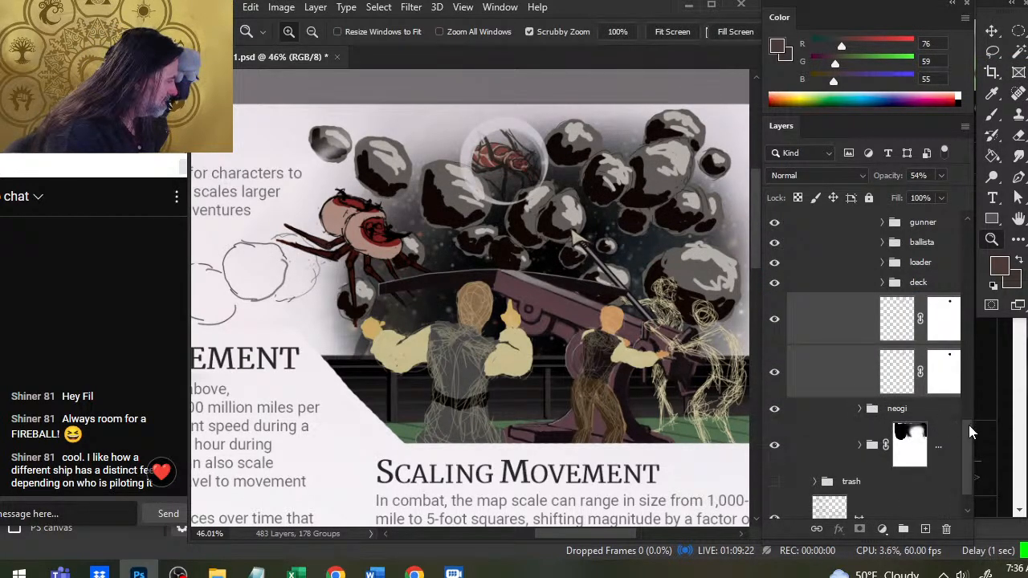
pyautogui.scroll(5, 969, 403)
pyautogui.moveTo(833, 485); pyautogui.dragTo(849, 329)
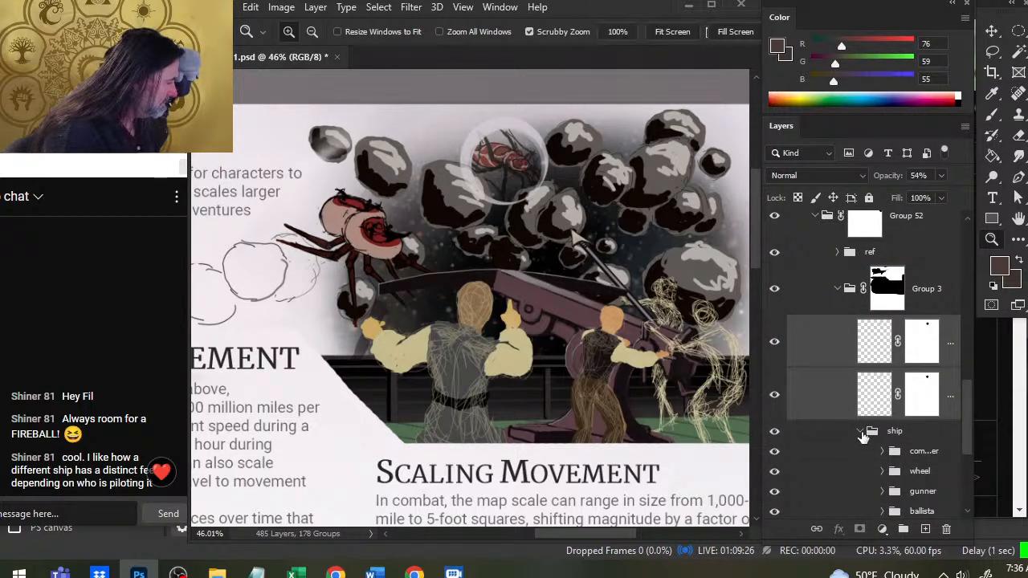
pyautogui.click(860, 432)
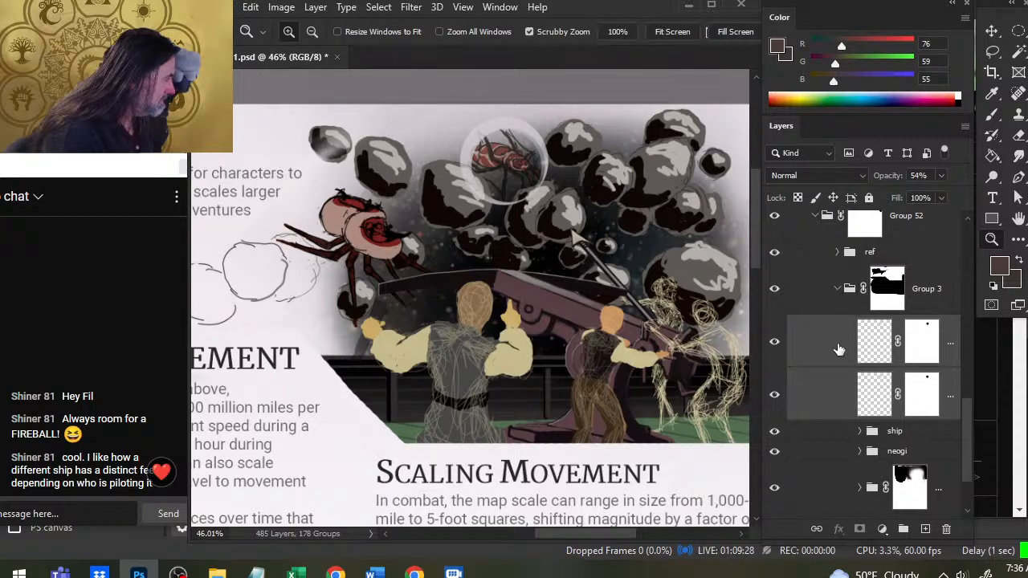
pyautogui.moveTo(839, 349); pyautogui.dragTo(842, 245)
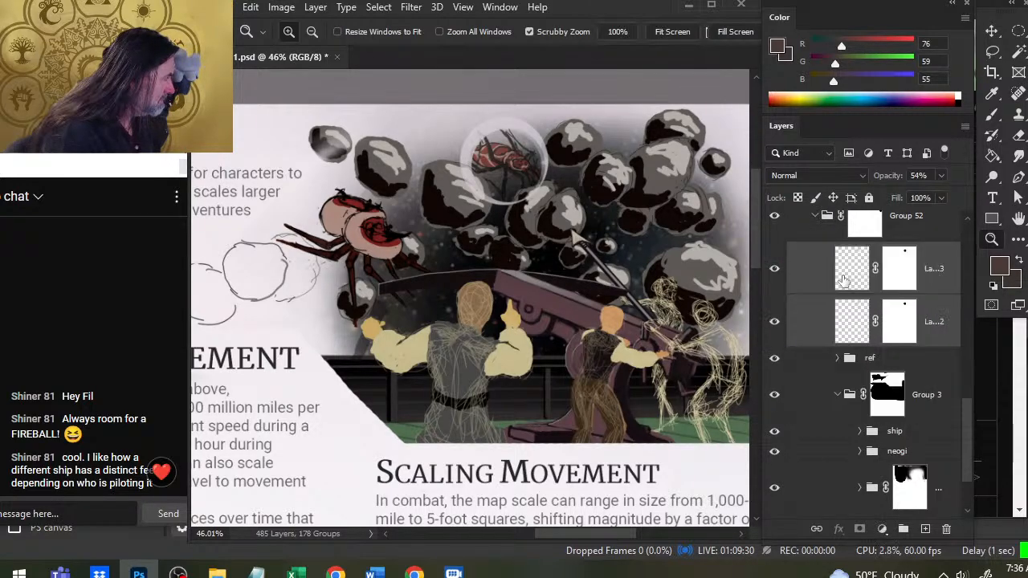
pyautogui.click(837, 395)
pyautogui.scroll(5, 967, 451)
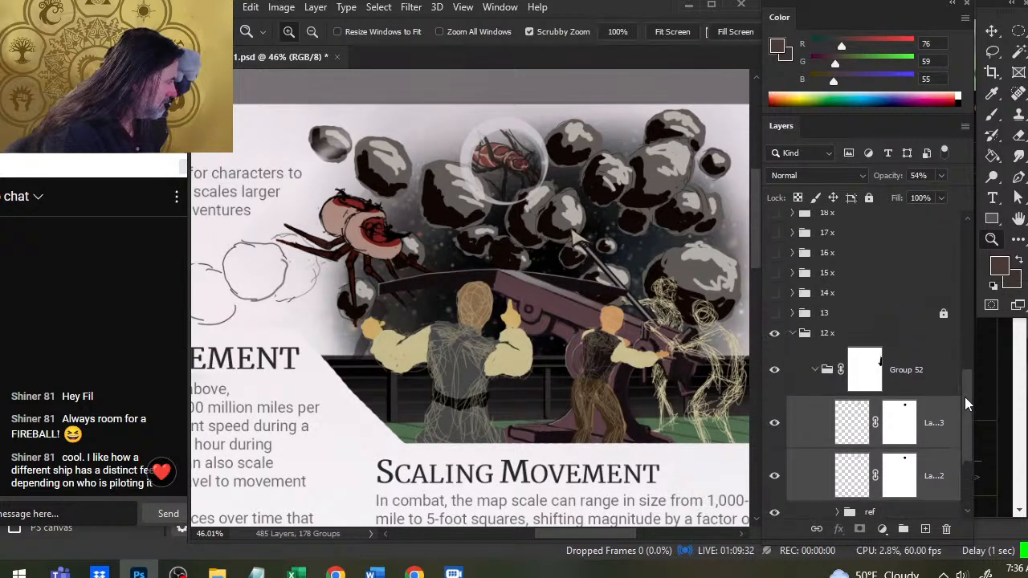
pyautogui.moveTo(812, 443); pyautogui.dragTo(808, 342)
pyautogui.click(794, 448)
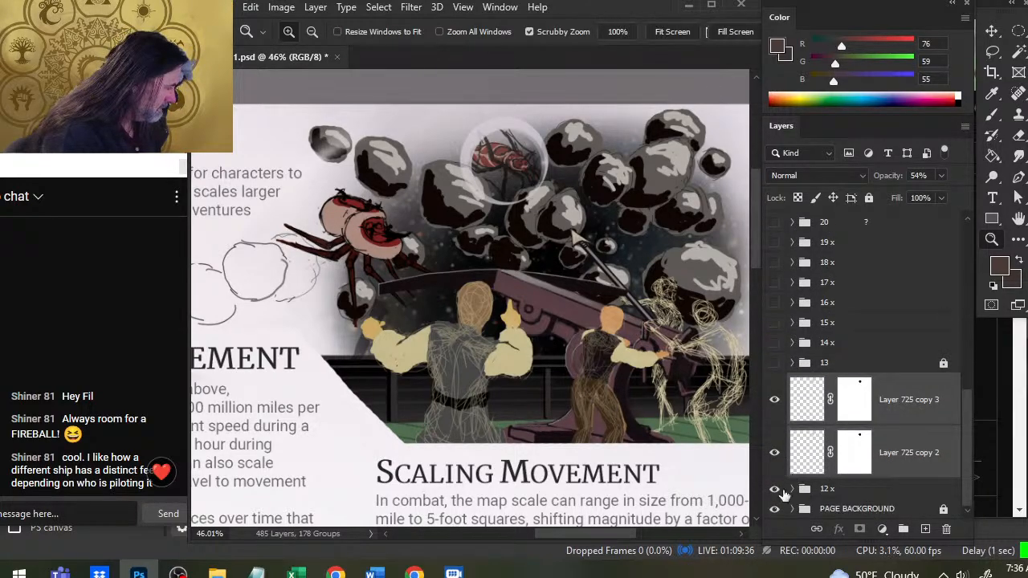
# - Hide the page group 12 x and show the page group 23
pyautogui.click(774, 490)
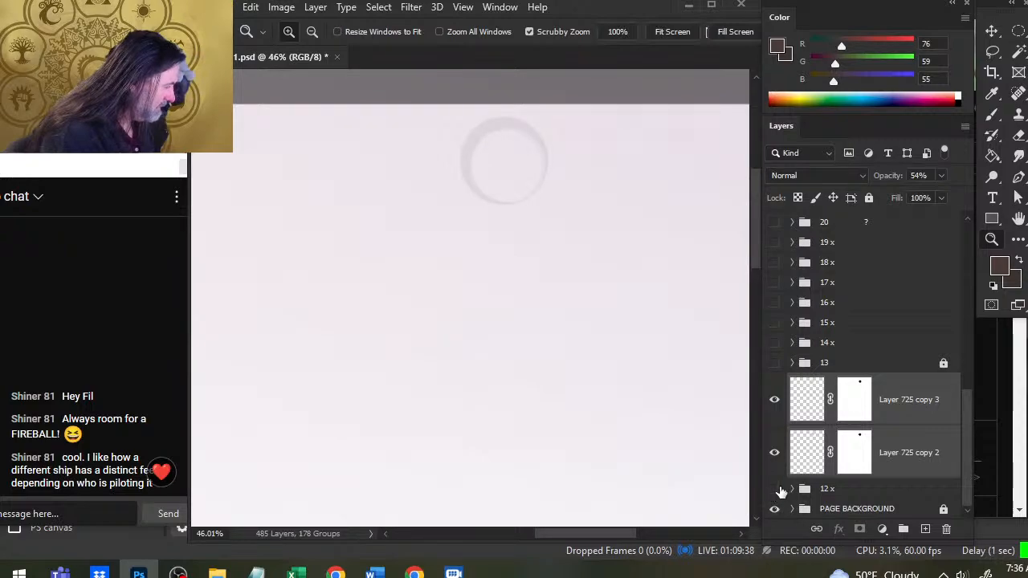
pyautogui.moveTo(966, 413); pyautogui.dragTo(969, 271)
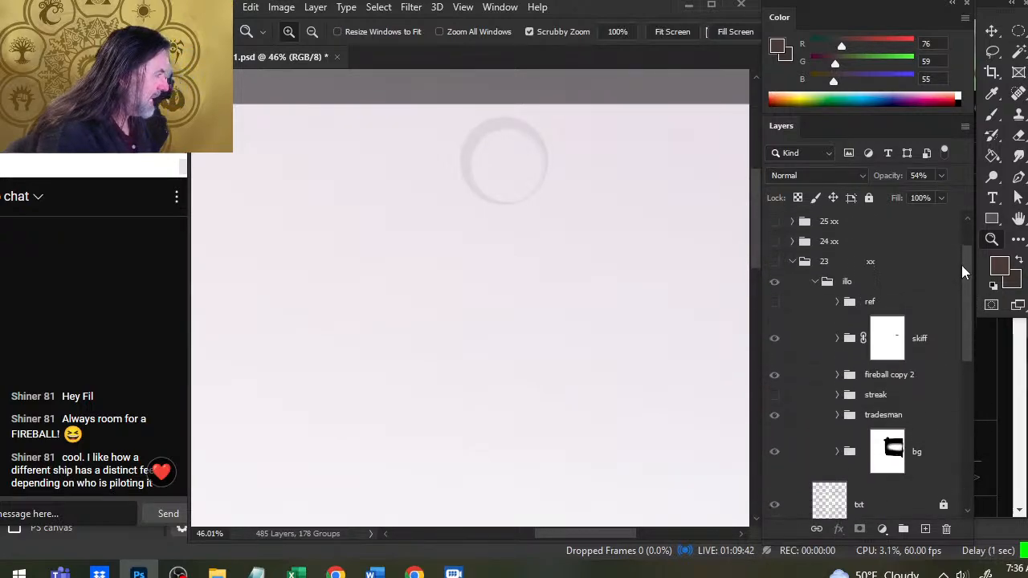
pyautogui.click(773, 261)
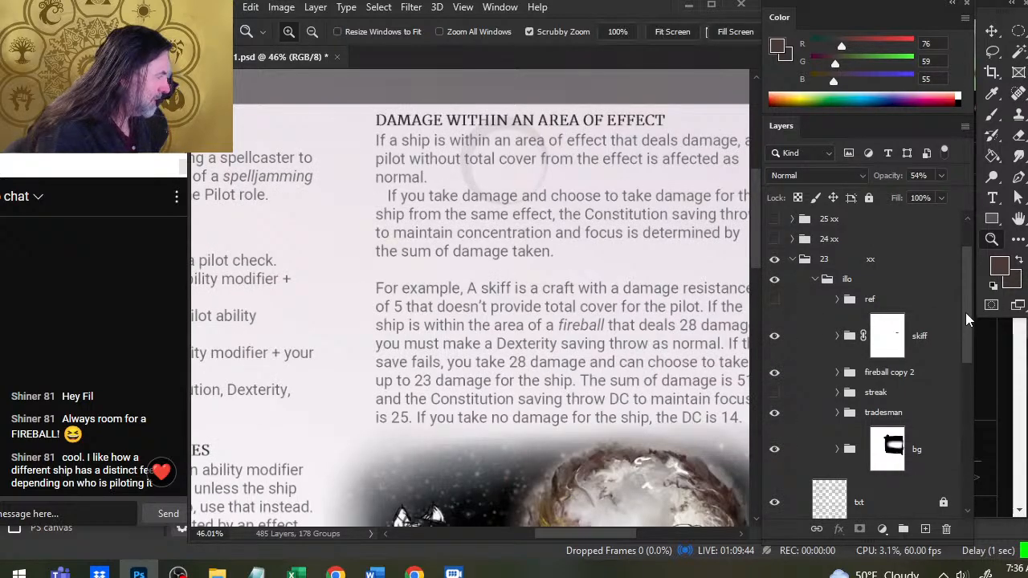
# - Move the two bubble layer copies into page 23's illo group, directly above the skiff group
pyautogui.moveTo(967, 319); pyautogui.dragTo(960, 416)
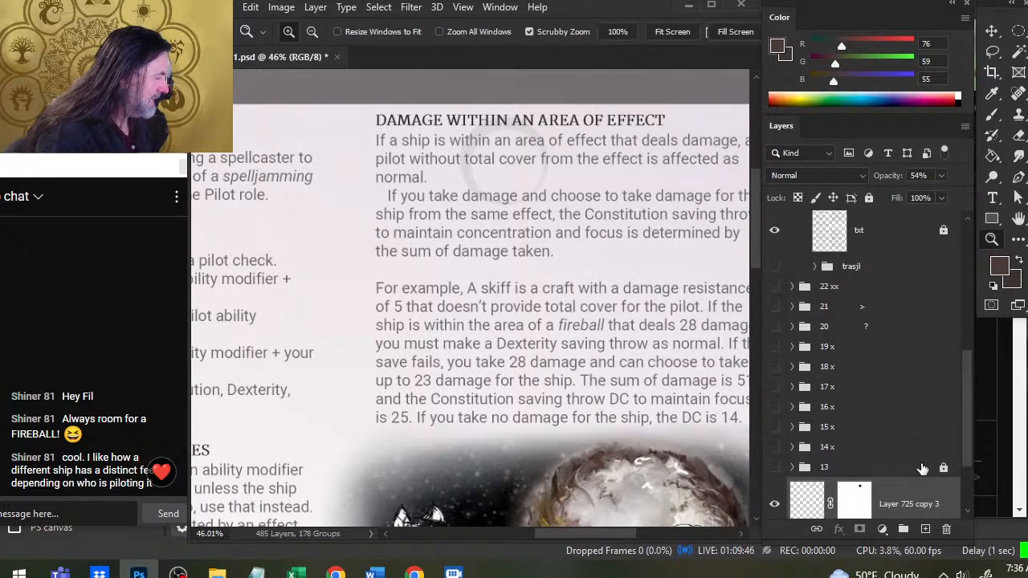
pyautogui.moveTo(908, 505)
pyautogui.mouseDown()
pyautogui.moveTo(891, 231)
pyautogui.moveTo(889, 249)
pyautogui.mouseUp()
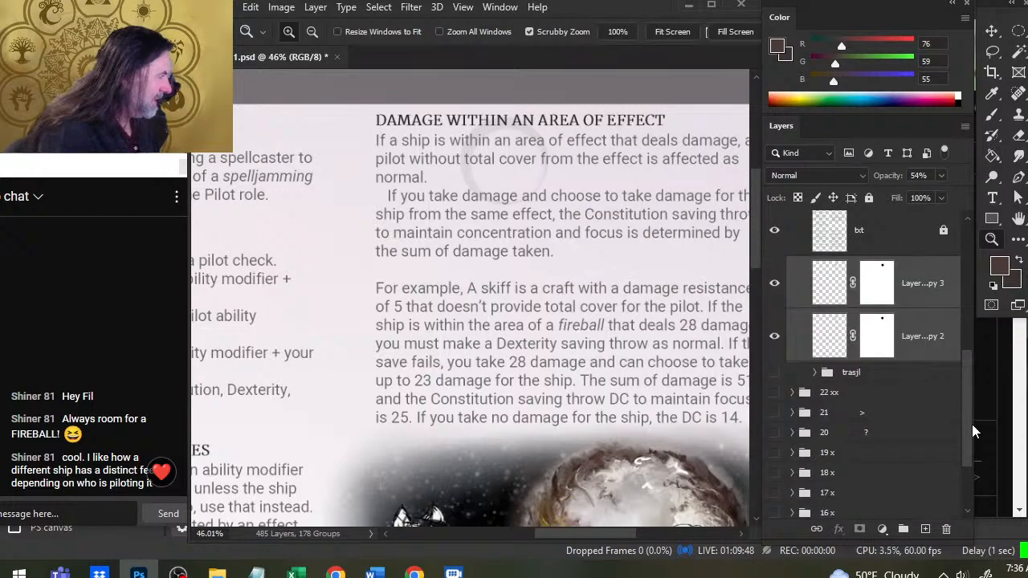
pyautogui.scroll(3, 969, 403)
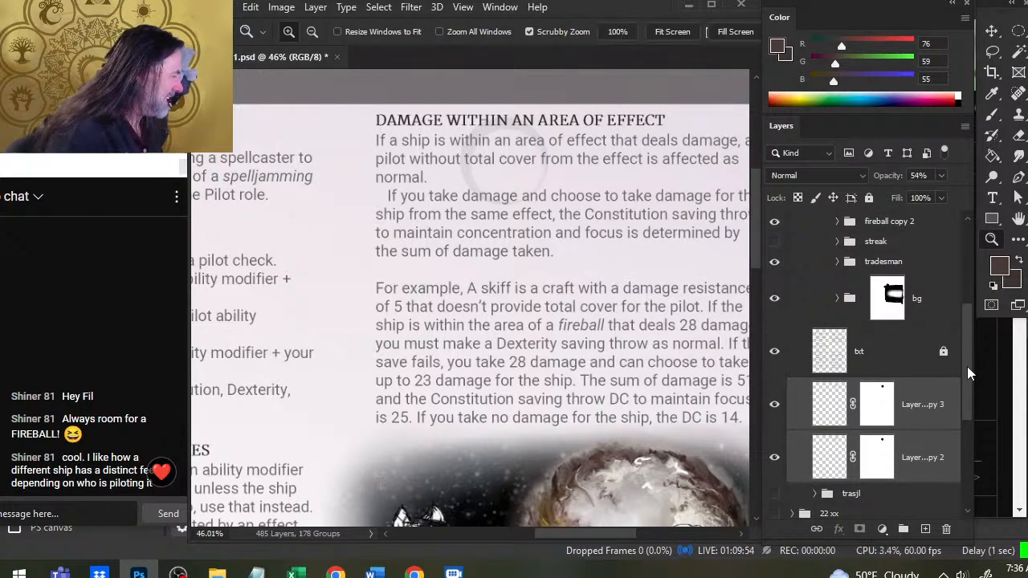
pyautogui.moveTo(969, 374)
pyautogui.mouseDown()
pyautogui.moveTo(969, 320)
pyautogui.moveTo(969, 354)
pyautogui.mouseUp()
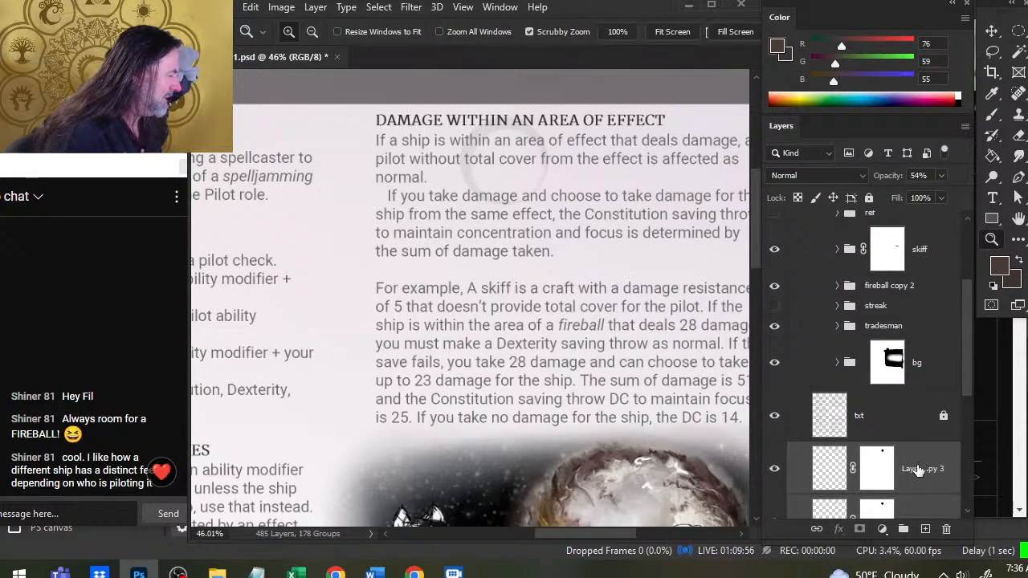
pyautogui.moveTo(913, 471); pyautogui.dragTo(896, 224)
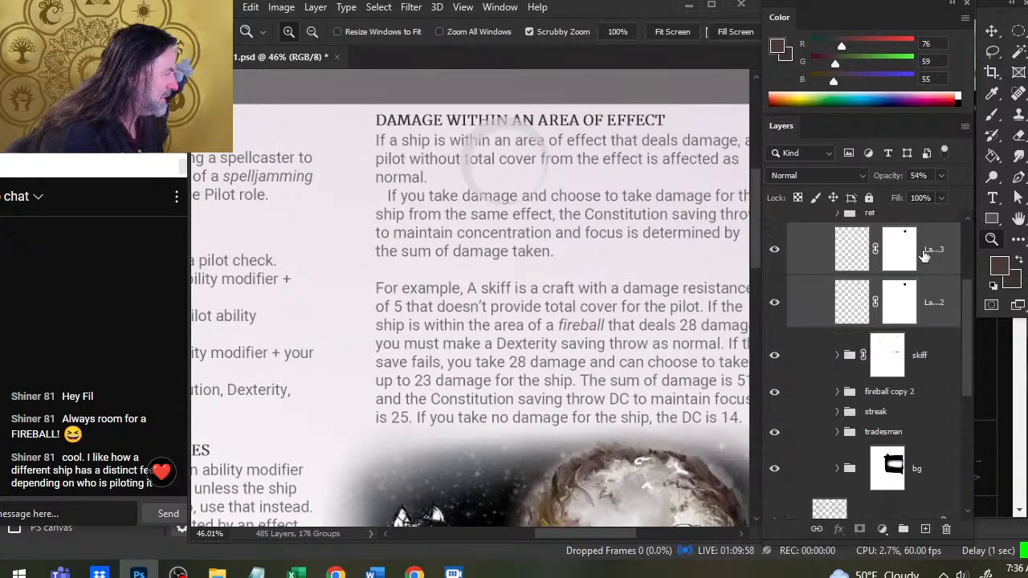
# - Move the two bubble layer copies into the tradesman group, above Layer 824
pyautogui.moveTo(967, 343); pyautogui.dragTo(967, 311)
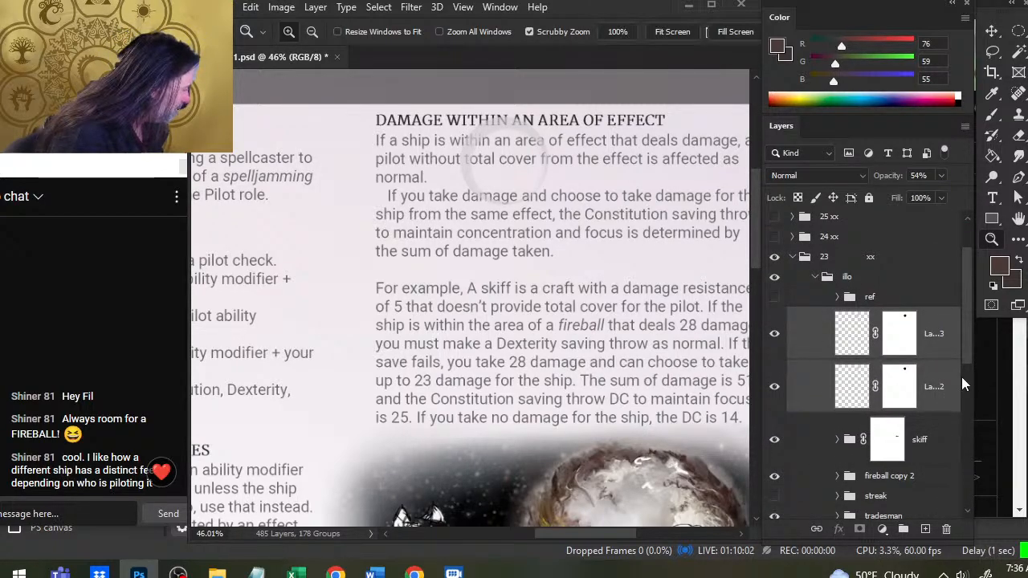
pyautogui.scroll(-2, 970, 357)
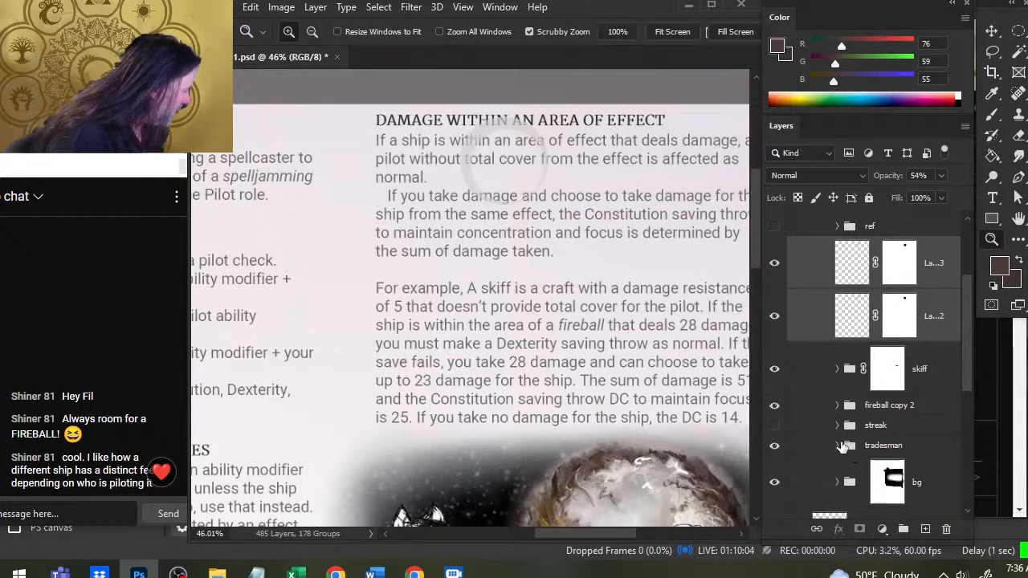
pyautogui.click(838, 445)
pyautogui.moveTo(816, 328); pyautogui.dragTo(840, 470)
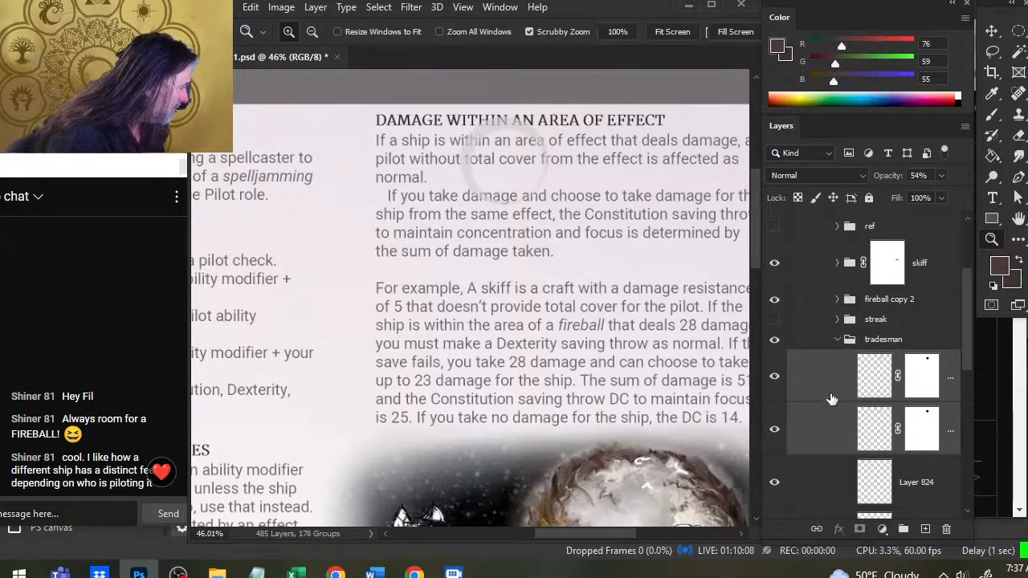
# - Move Layer 725 copy 2 beneath Layer 832, at the base of the tradesman group
pyautogui.scroll(-1, 968, 369)
pyautogui.scroll(-2, 968, 380)
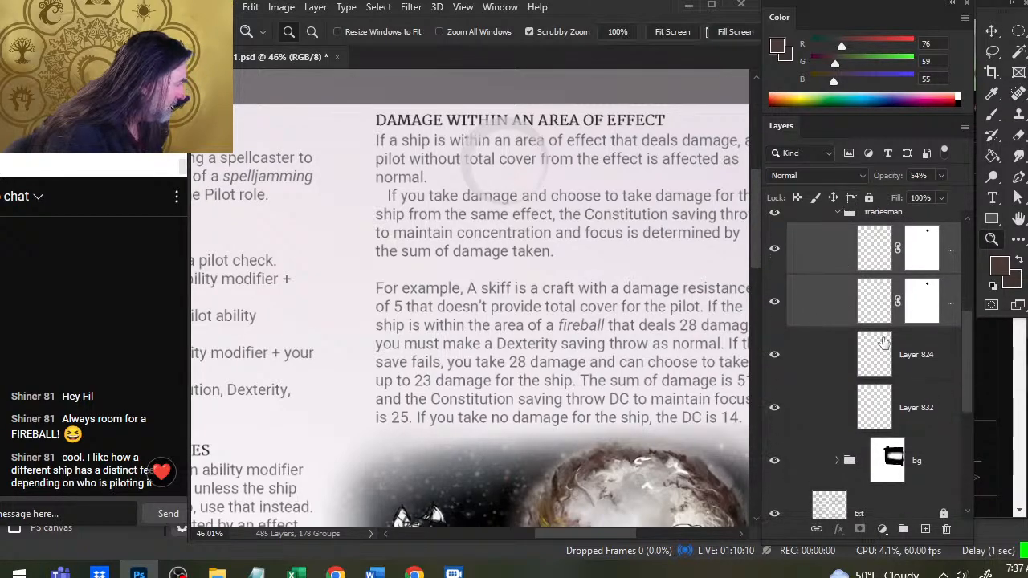
pyautogui.click(827, 313)
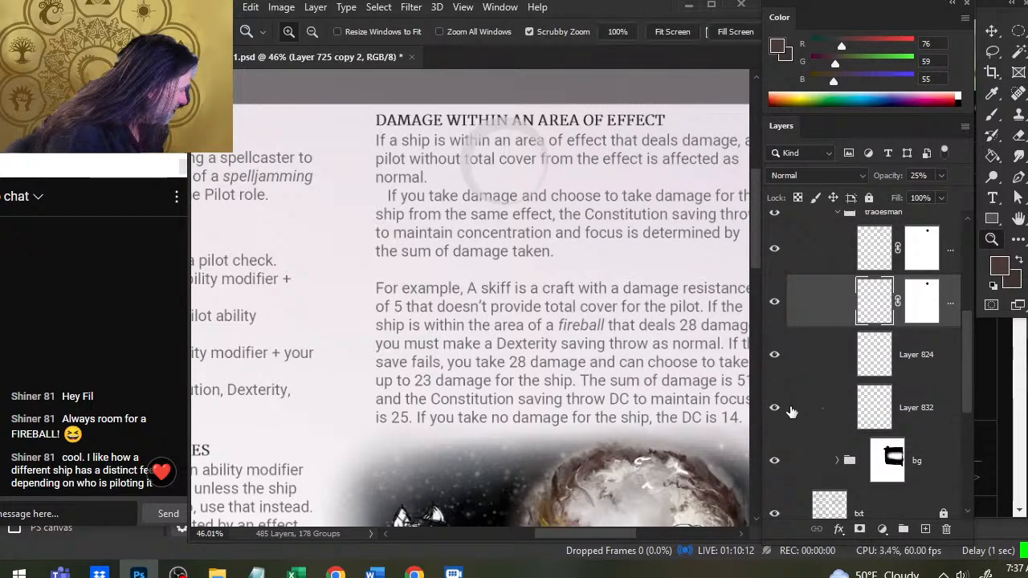
pyautogui.moveTo(834, 329); pyautogui.dragTo(838, 424)
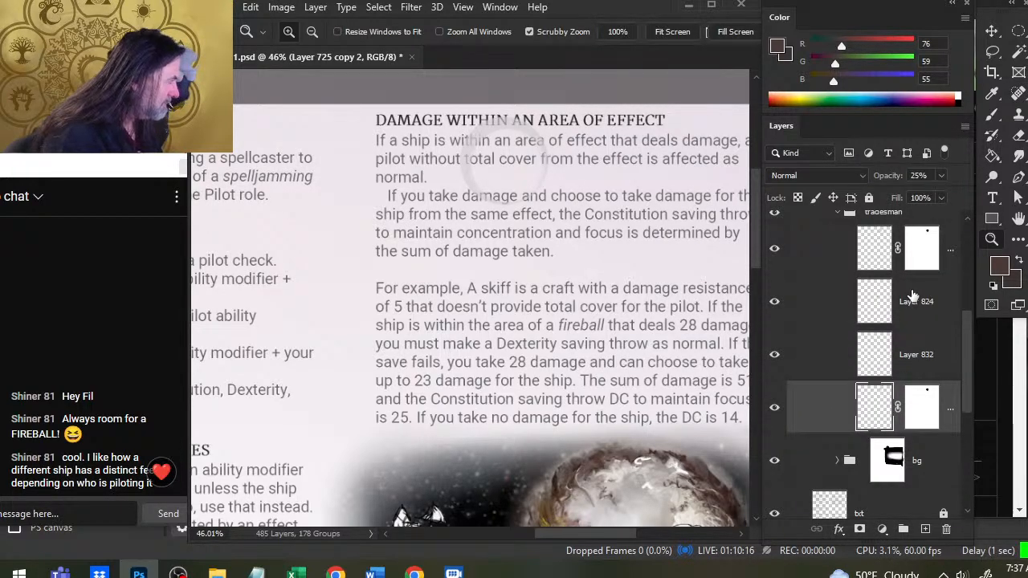
# - Group Layer 824 and Layer 832 together between the two bubble layers
pyautogui.click(928, 302)
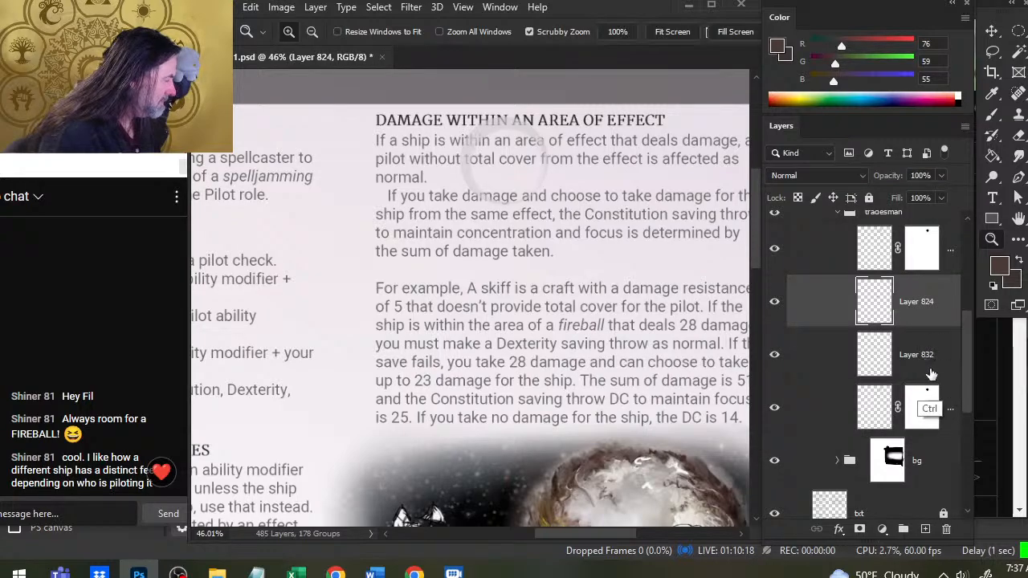
pyautogui.keyDown('shift'); pyautogui.click(924, 355); pyautogui.keyUp('shift')
pyautogui.hotkey('ctrl', 'g')
pyautogui.moveTo(968, 371); pyautogui.dragTo(967, 352)
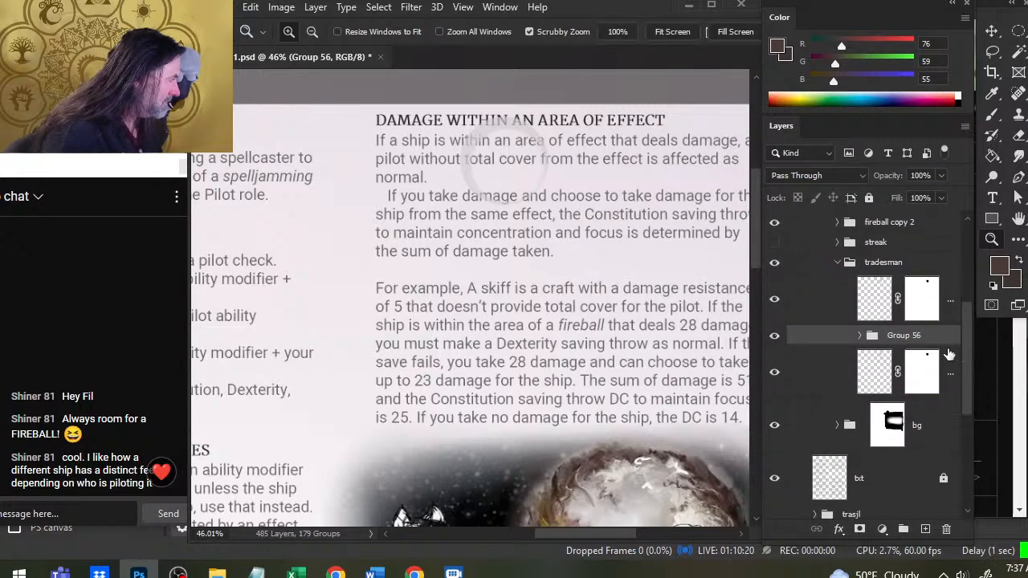
# - Select both bubble layers in the tradesman group and move them so the ring surrounds the small tradesman ship beside the fireball
pyautogui.moveTo(569, 435); pyautogui.dragTo(590, 296)
pyautogui.click(811, 305)
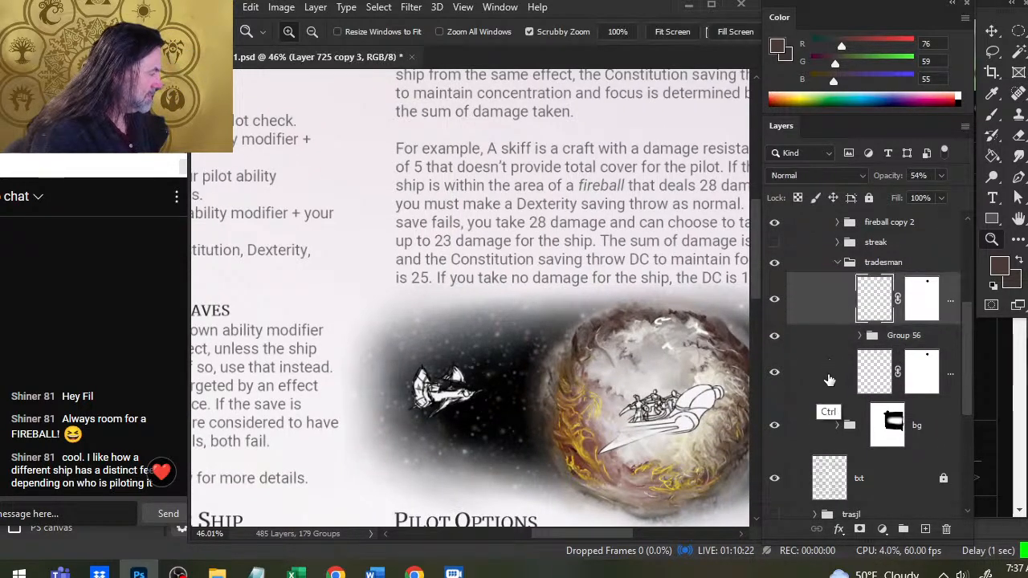
pyautogui.keyDown('ctrl'); pyautogui.click(829, 380); pyautogui.keyUp('ctrl')
pyautogui.moveTo(567, 371); pyautogui.dragTo(487, 330)
pyautogui.press('v')
pyautogui.moveTo(437, 252); pyautogui.dragTo(393, 394)
pyautogui.press('z')
pyautogui.moveTo(516, 351); pyautogui.dragTo(598, 320)
pyautogui.press('v')
pyautogui.moveTo(606, 387); pyautogui.dragTo(589, 416)
# - Delete the layer masks from both bubble layers in the tradesman group, Layer 725 copy 3 and Layer 725 copy 2
pyautogui.rightClick(923, 287)
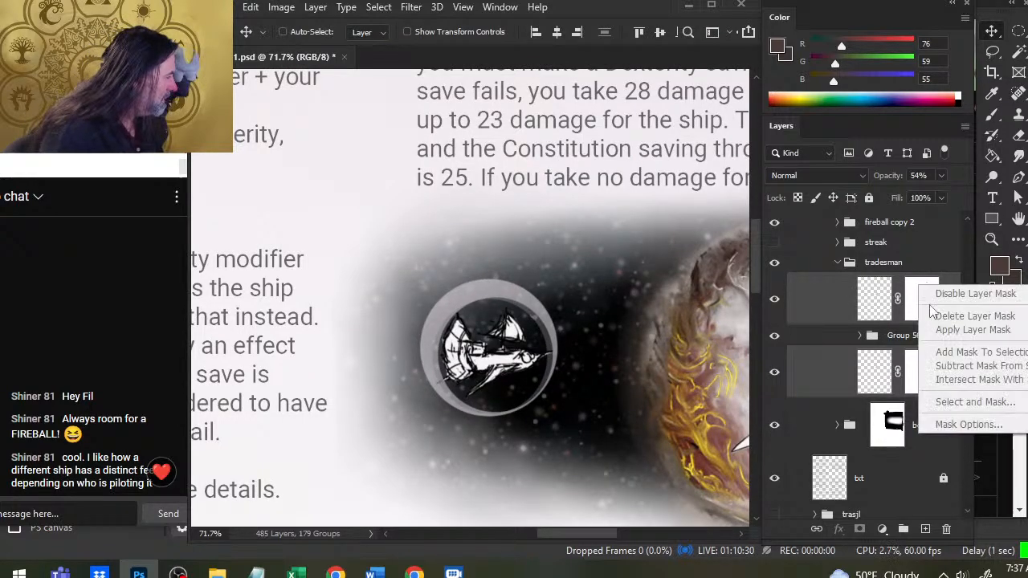
pyautogui.click(830, 315)
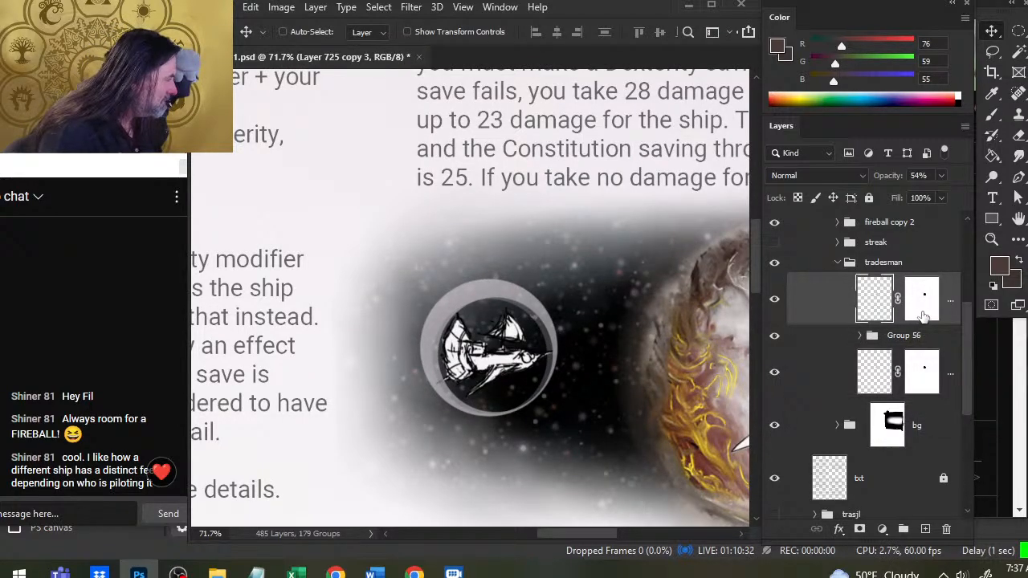
pyautogui.click(923, 310)
pyautogui.rightClick(927, 306)
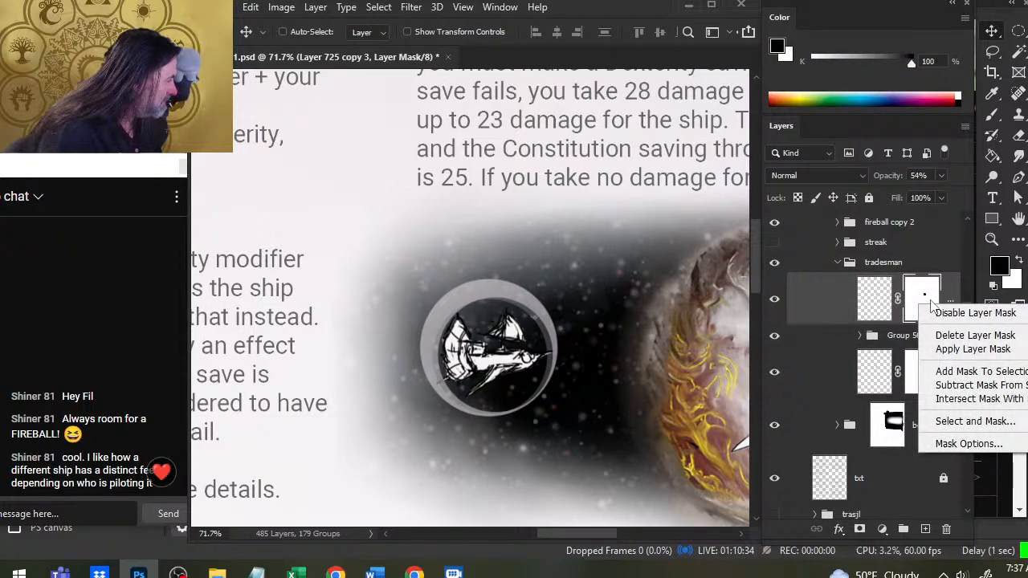
pyautogui.click(965, 344)
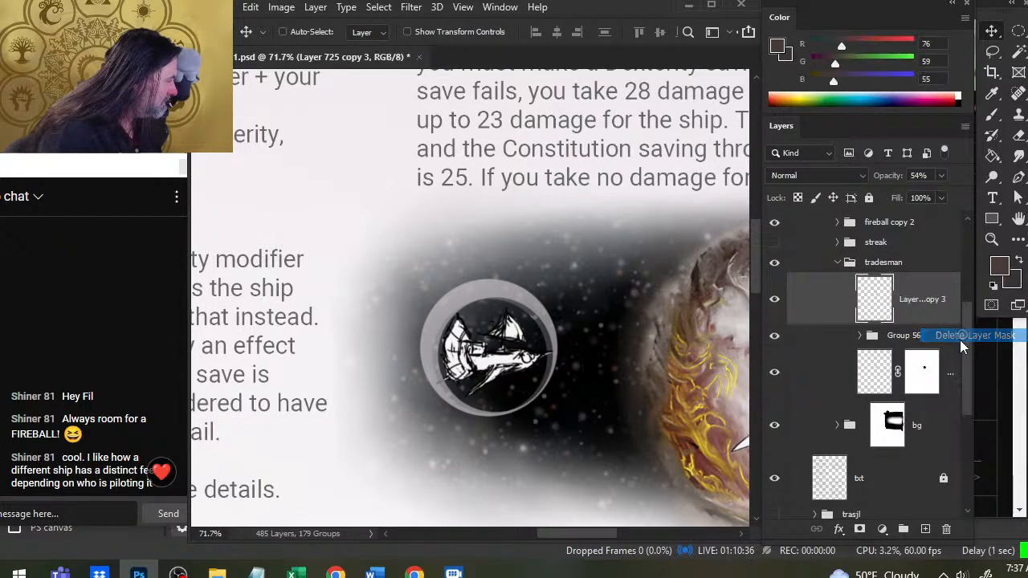
pyautogui.click(924, 371)
pyautogui.rightClick(924, 376)
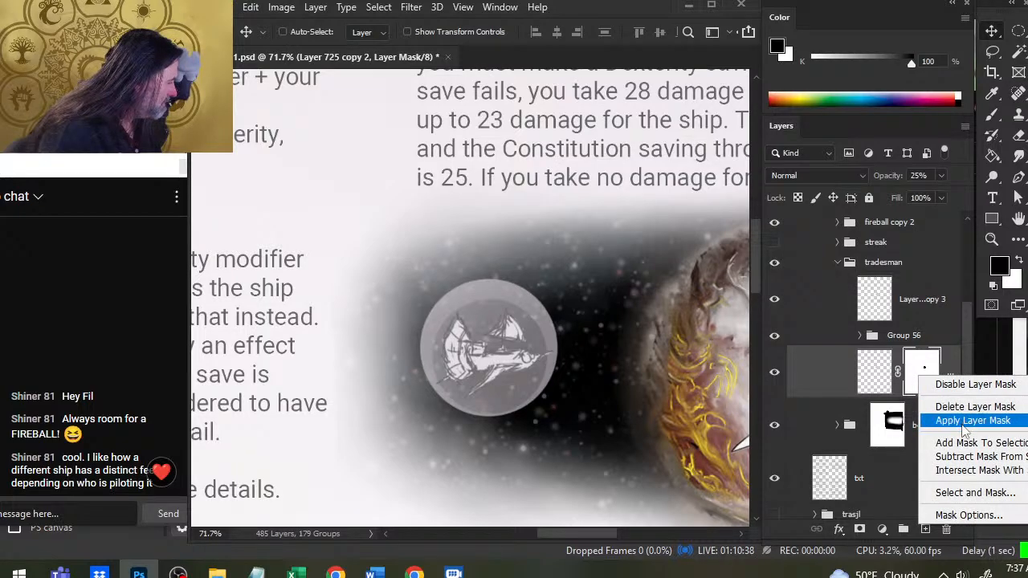
pyautogui.click(956, 406)
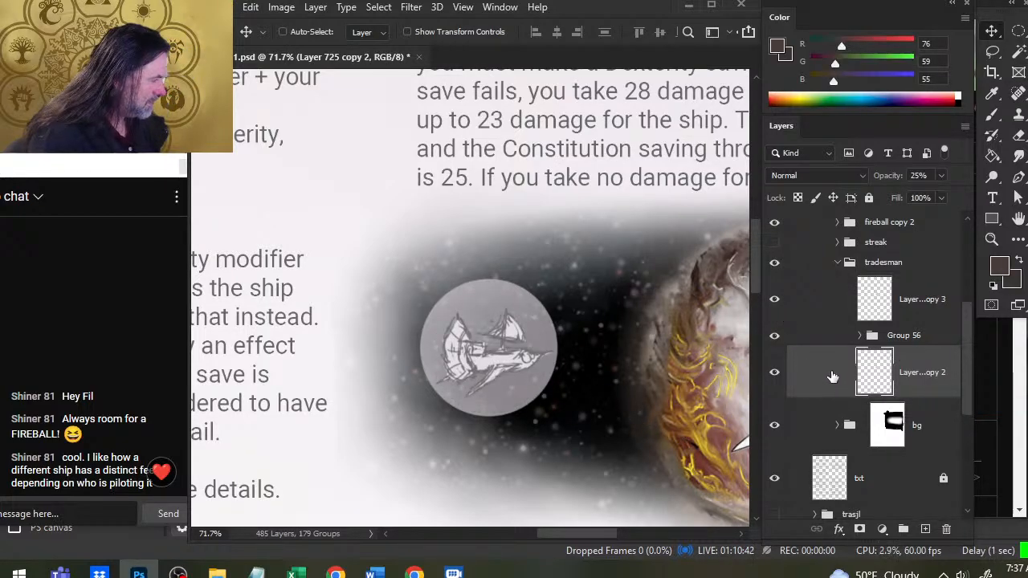
# - Lower the opacity of Layer 725 copy 3 to 40% and of Layer 725 copy 2 to 10%
pyautogui.click(815, 305)
pyautogui.moveTo(941, 177); pyautogui.dragTo(898, 196)
pyautogui.click(832, 384)
pyautogui.click(940, 177)
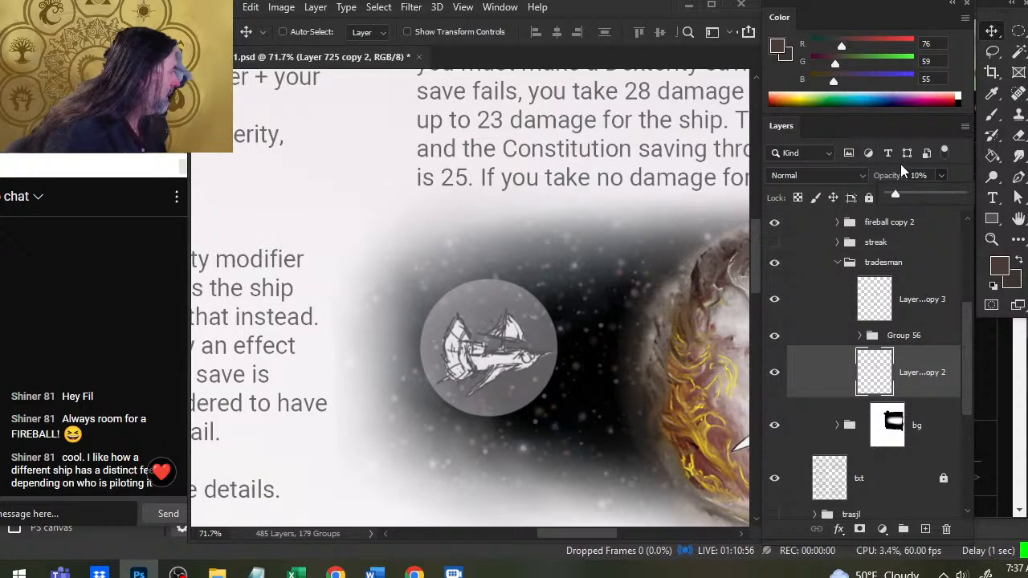
pyautogui.click(836, 137)
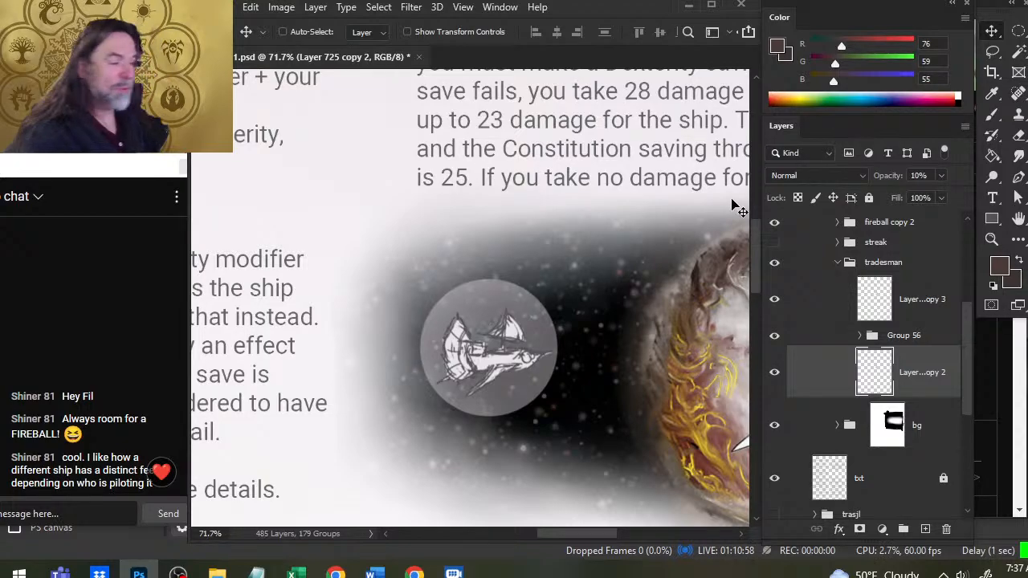
# - Select both bubble layers and shift the bubble slightly so it is better centred on the tradesman ship
pyautogui.press('z')
pyautogui.moveTo(567, 397); pyautogui.dragTo(526, 415)
pyautogui.scroll(-1, 554, 401)
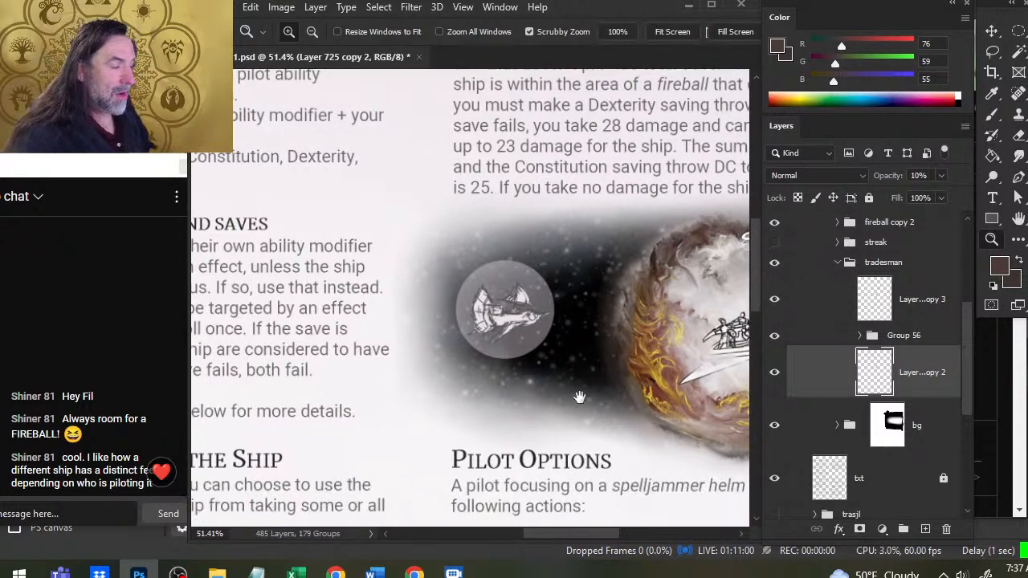
pyautogui.moveTo(537, 347); pyautogui.dragTo(565, 348)
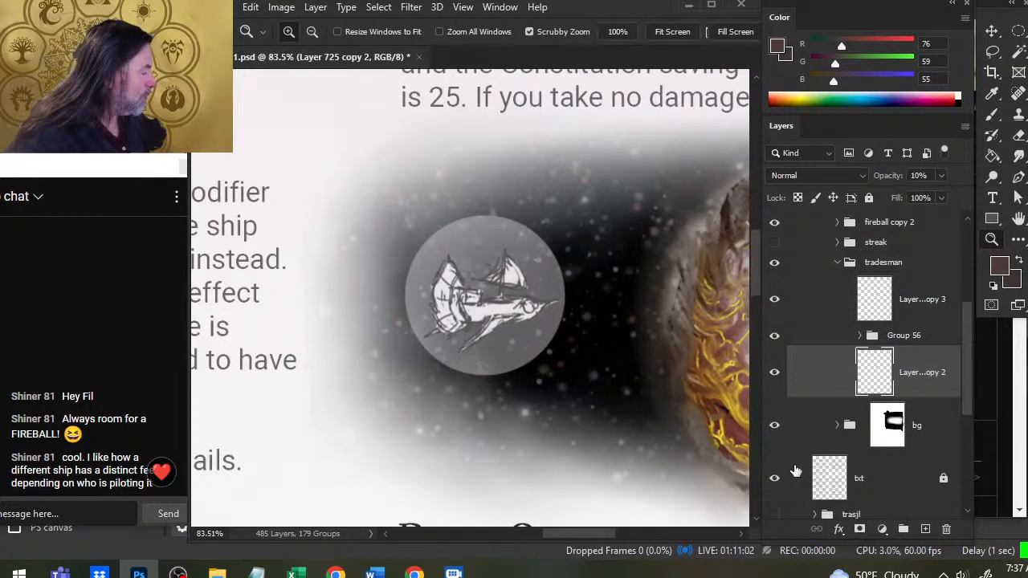
pyautogui.keyDown('ctrl'); pyautogui.click(816, 314); pyautogui.keyUp('ctrl')
pyautogui.press('v')
pyautogui.moveTo(519, 363); pyautogui.dragTo(543, 344)
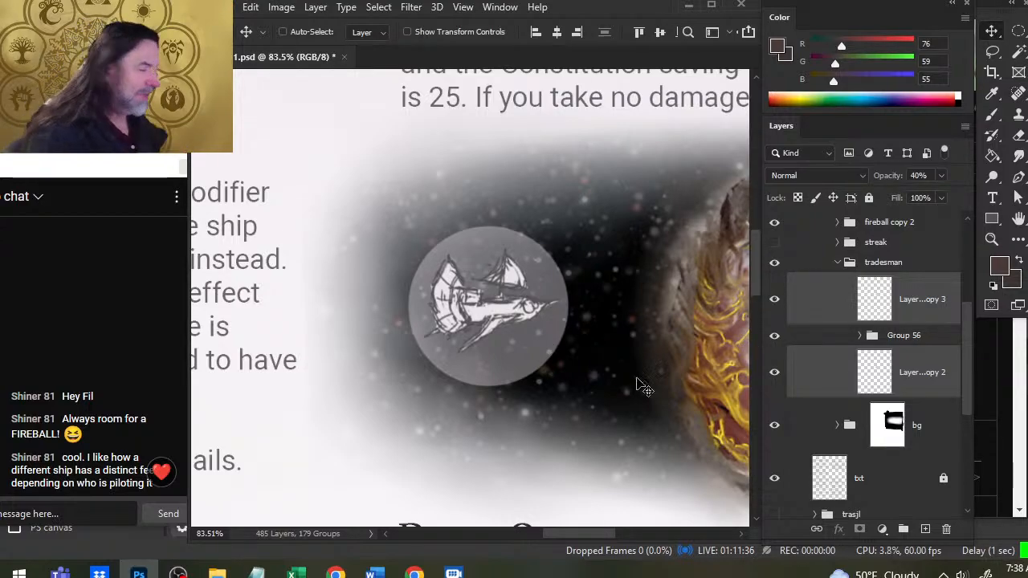
# - Free-transform both bubble layers to about 96.5% of their size so the bubble fits closely around the ship
pyautogui.press('l')
pyautogui.rightClick(586, 411)
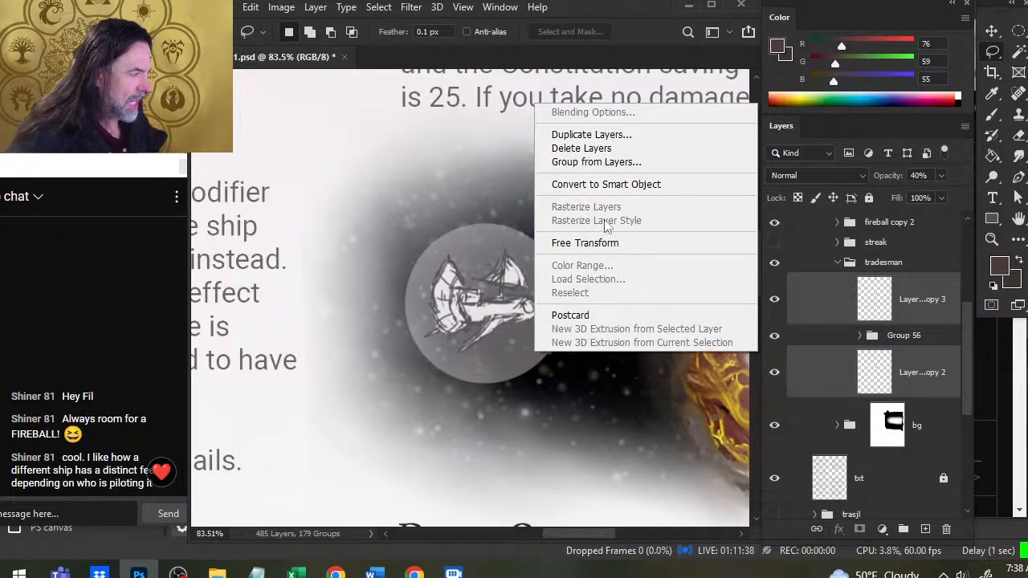
pyautogui.click(615, 244)
pyautogui.moveTo(397, 303); pyautogui.dragTo(412, 303)
pyautogui.moveTo(523, 326); pyautogui.dragTo(568, 310)
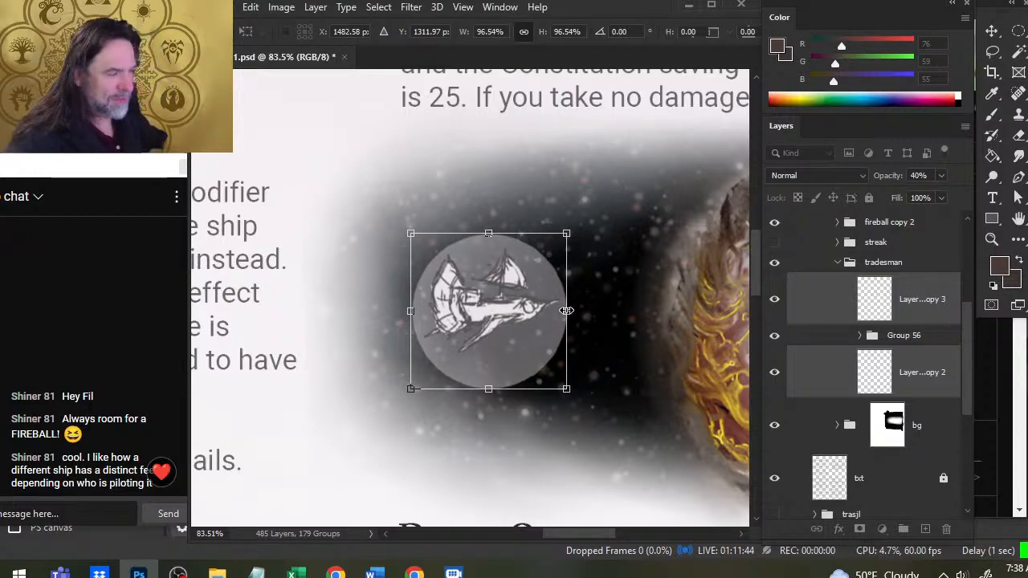
pyautogui.press('Return')
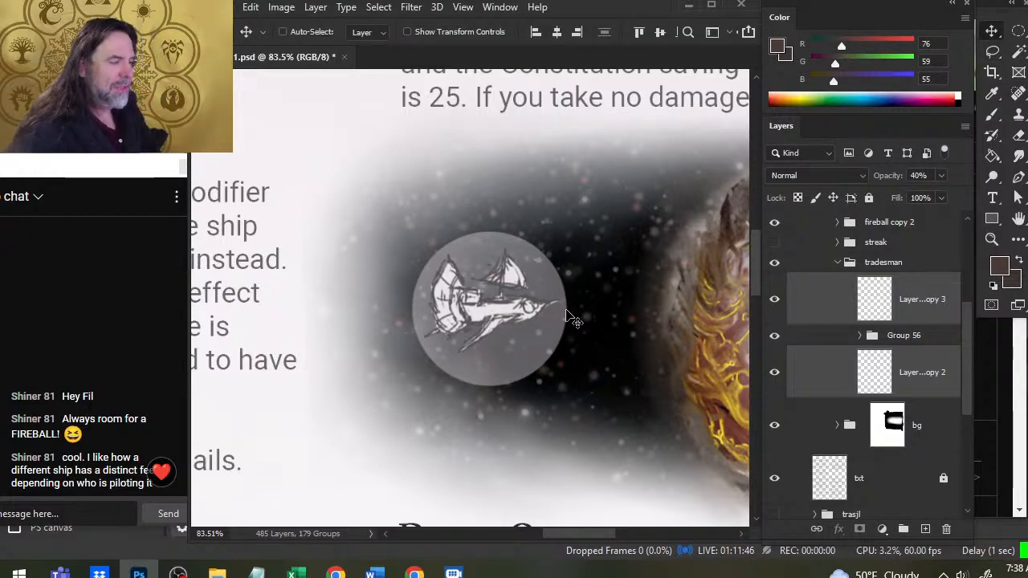
# - Set the opacity of the upper bubble layer, Layer 725 copy 3, to 25%
pyautogui.press('z')
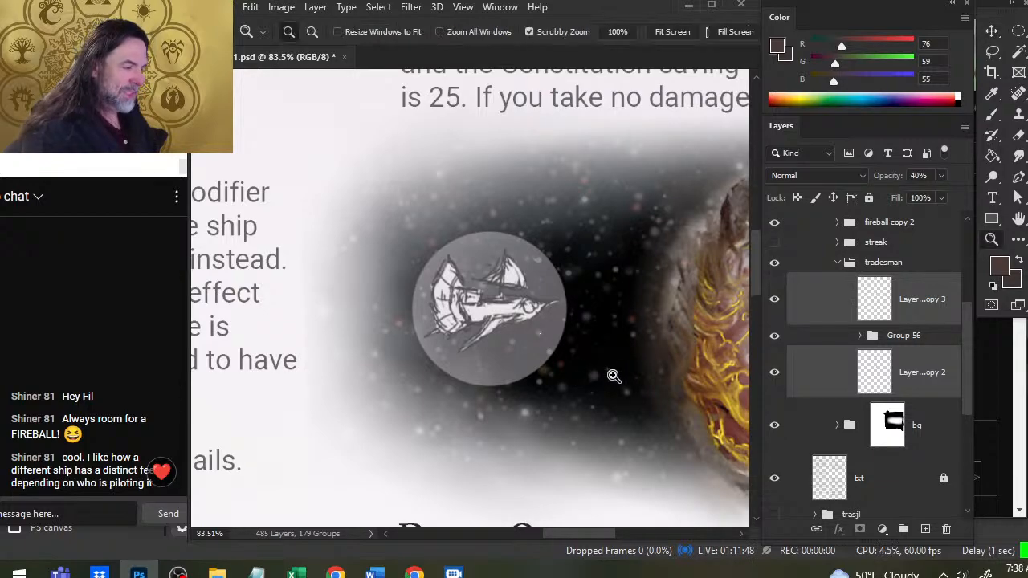
pyautogui.moveTo(613, 374); pyautogui.dragTo(553, 353)
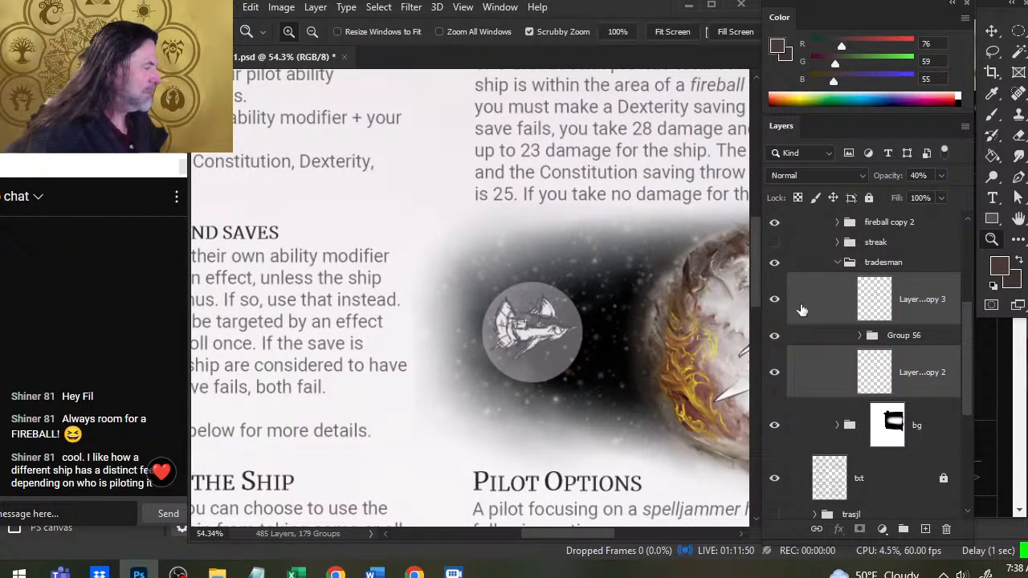
pyautogui.click(826, 311)
pyautogui.click(943, 176)
pyautogui.moveTo(921, 199); pyautogui.dragTo(907, 201)
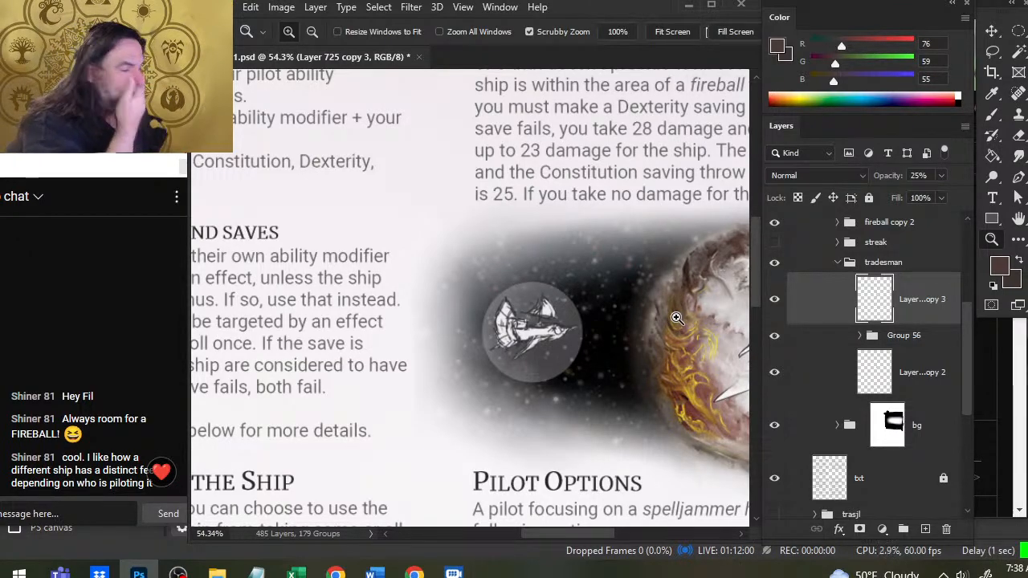
# - Sample the pale page colour for the brush, and add a layer above Layer 725 copy 3 with its outline loaded as a selection
pyautogui.press('b')
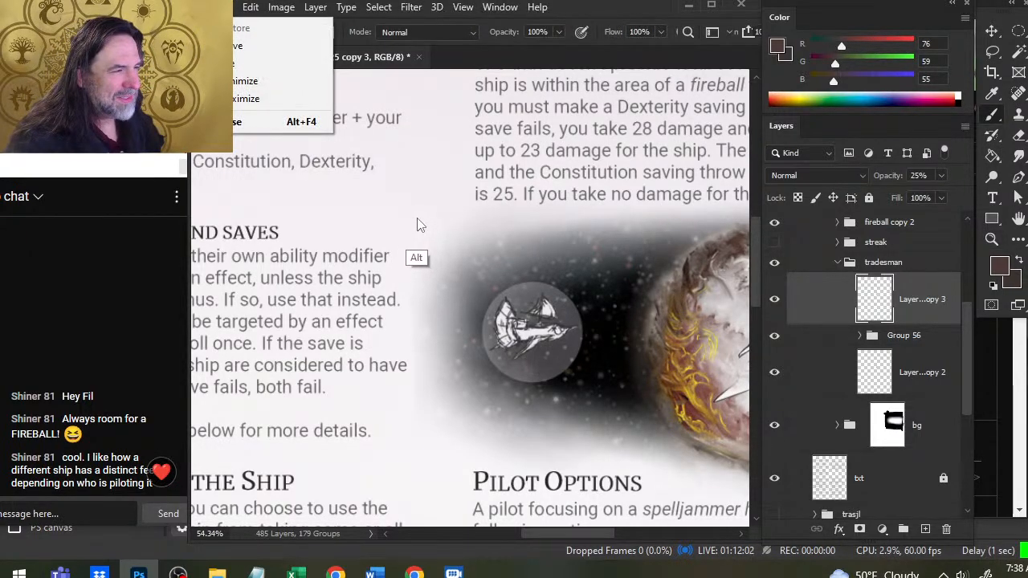
pyautogui.keyDown('alt'); pyautogui.click(417, 231); pyautogui.keyUp('alt')
pyautogui.keyDown('alt'); pyautogui.click(432, 230); pyautogui.keyUp('alt')
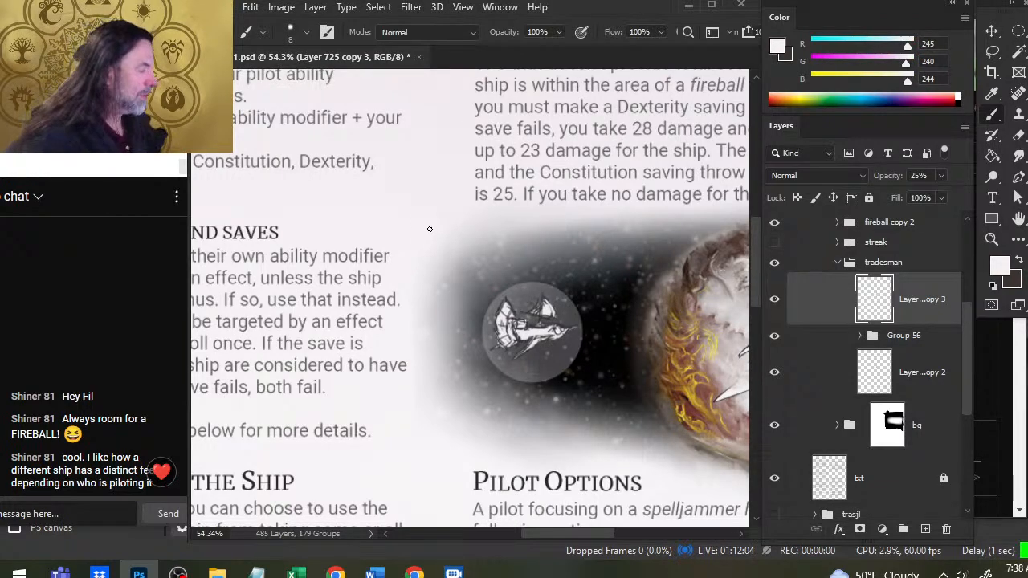
pyautogui.keyDown('ctrl'); pyautogui.click(877, 308); pyautogui.keyUp('ctrl')
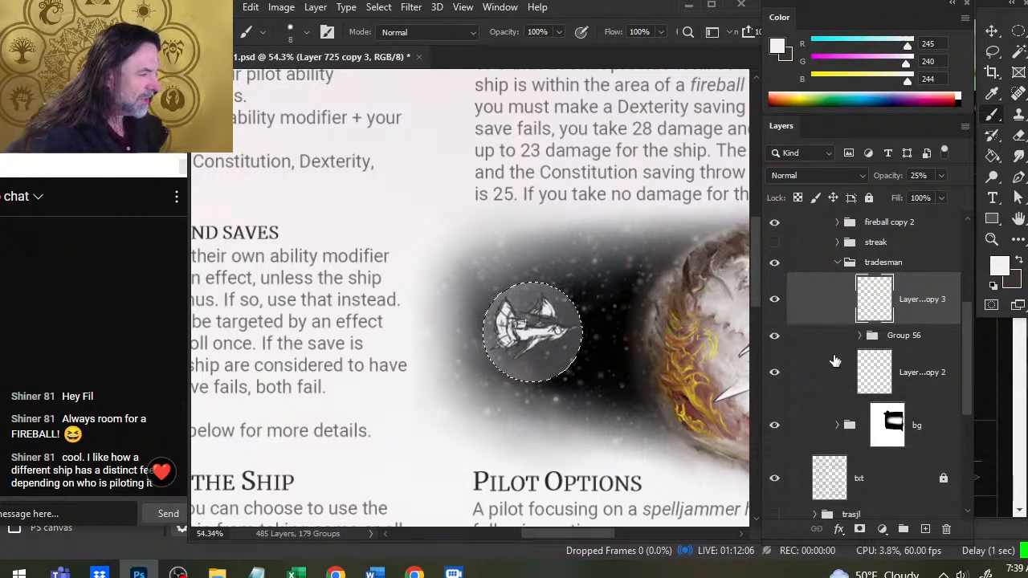
pyautogui.click(925, 531)
# - Paint a pale highlight along the bubble's upper-left inner edge on the new layer and soften it with the Smudge tool
pyautogui.press('z')
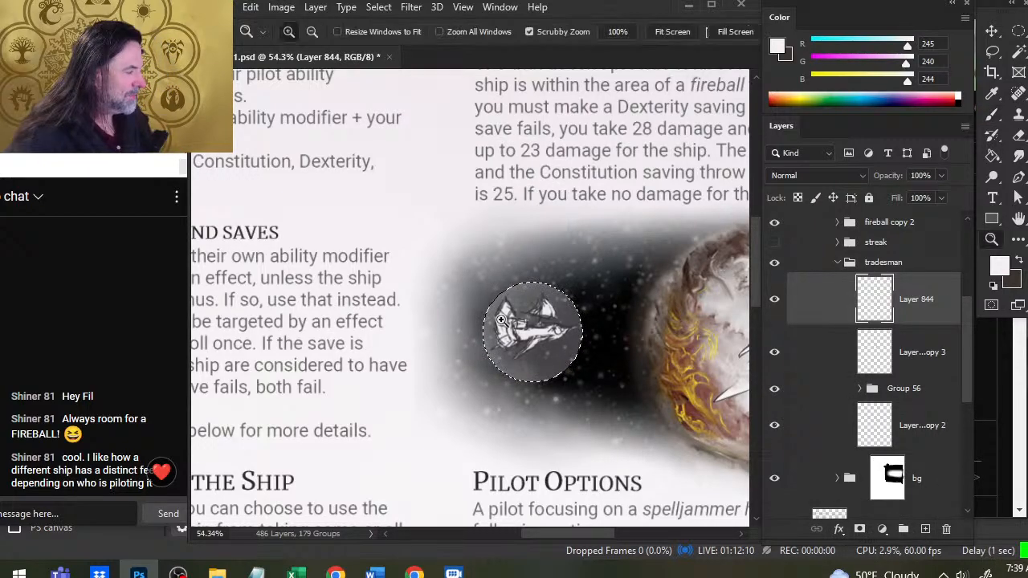
pyautogui.moveTo(534, 322); pyautogui.dragTo(569, 316)
pyautogui.press('b')
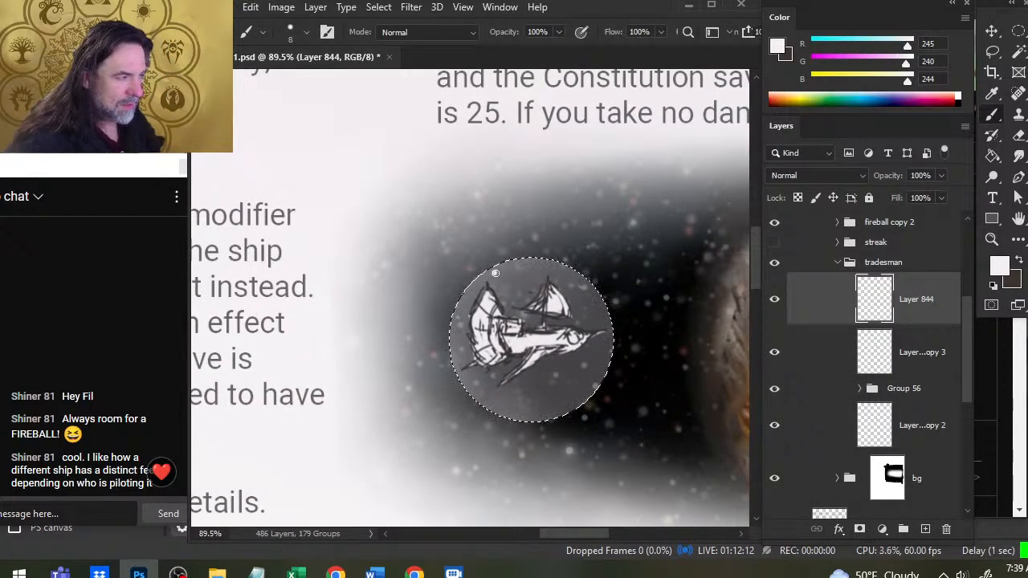
pyautogui.moveTo(495, 274); pyautogui.dragTo(460, 311)
pyautogui.press('r')
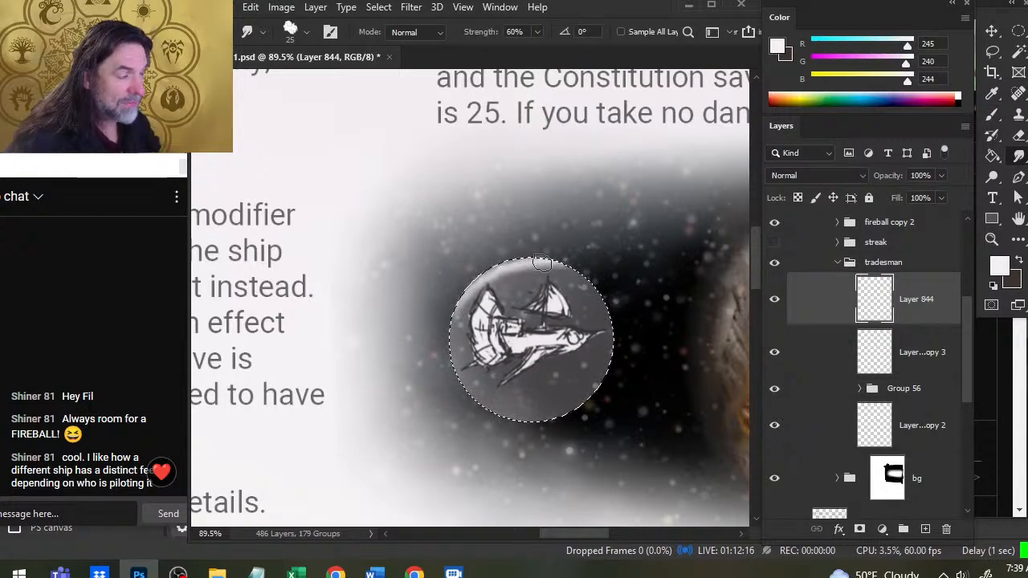
pyautogui.moveTo(490, 275); pyautogui.dragTo(517, 258)
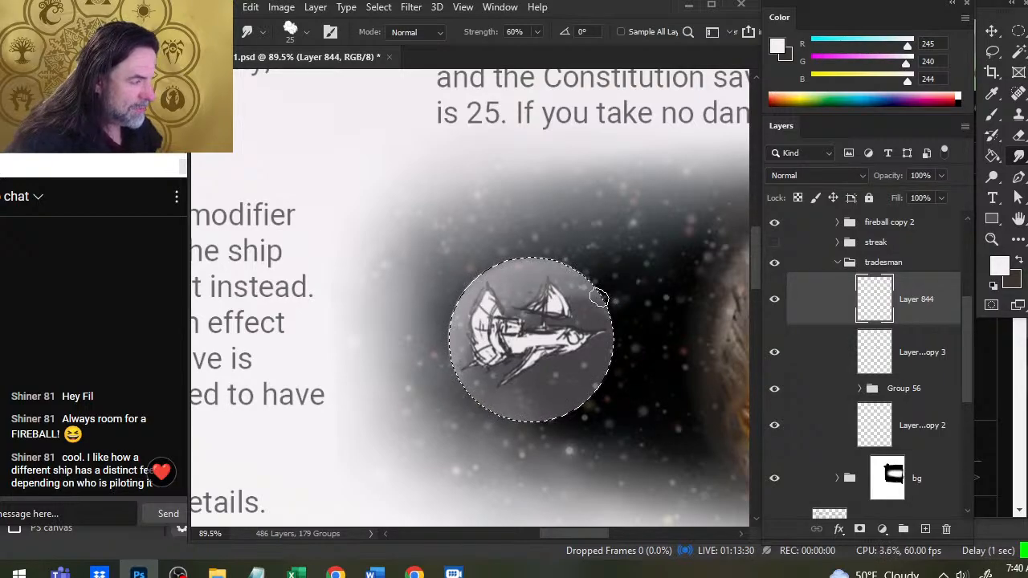
# - Paint a pale highlight along the bubble's lower-right inner edge and smudge it into the bubble
pyautogui.press('b')
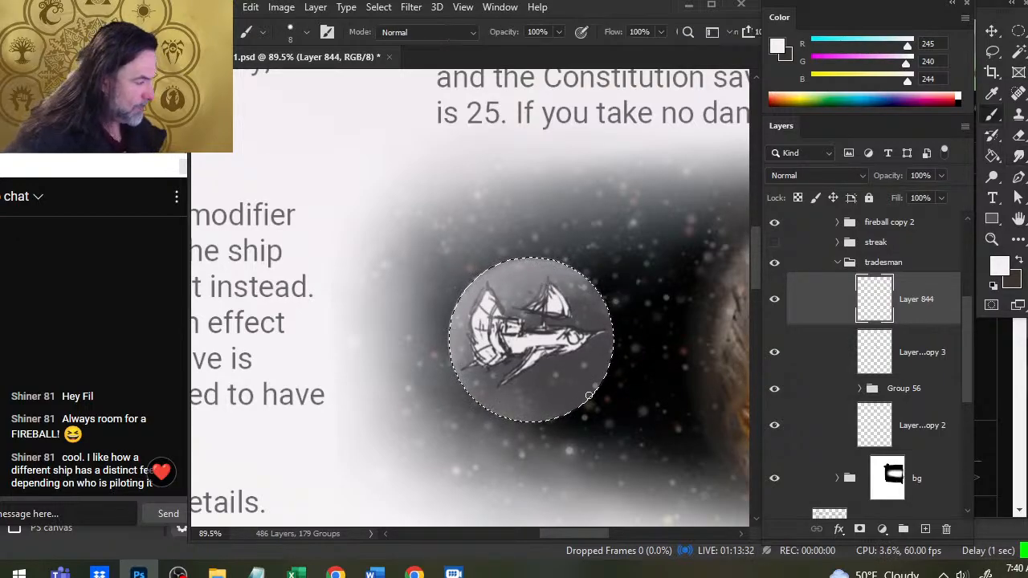
pyautogui.moveTo(608, 367); pyautogui.dragTo(535, 416)
pyautogui.press('r')
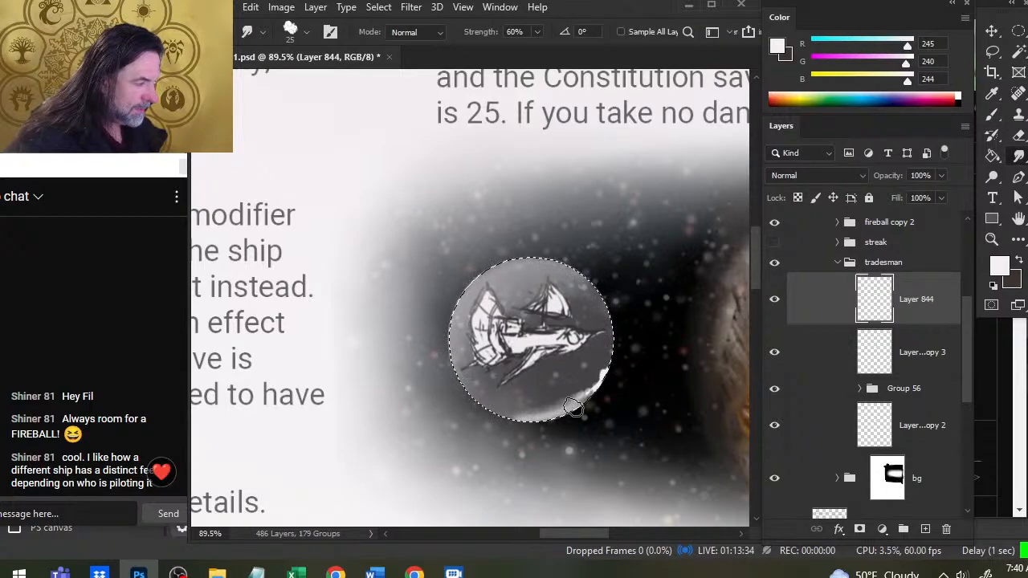
pyautogui.moveTo(602, 383)
pyautogui.mouseDown()
pyautogui.moveTo(563, 408)
pyautogui.moveTo(588, 388)
pyautogui.mouseUp()
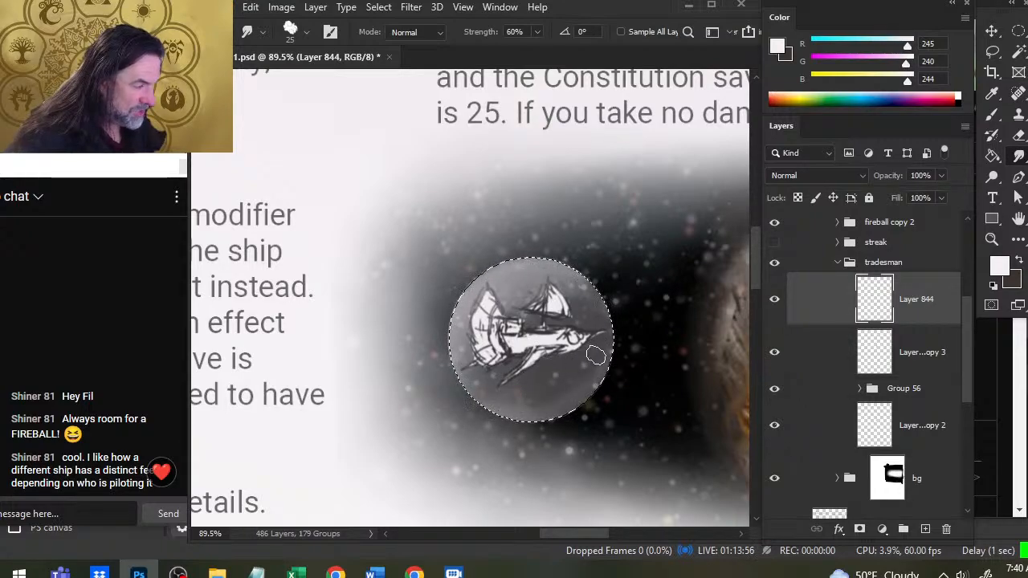
# - Add another pale brush stroke along the lower-right rim of the bubble and blend it with the Smudge tool
pyautogui.press('b')
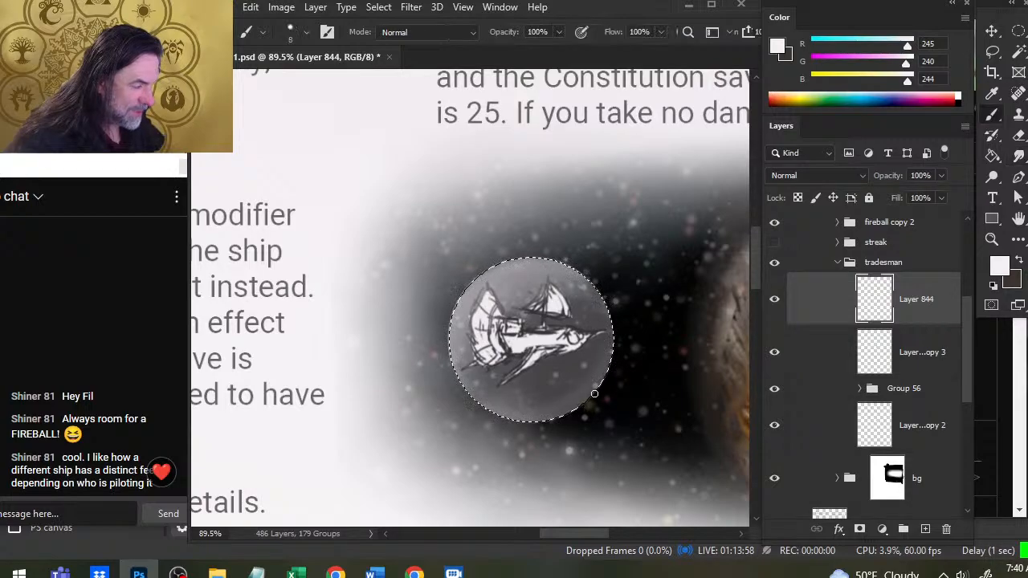
pyautogui.moveTo(611, 368); pyautogui.dragTo(530, 421)
pyautogui.press('r')
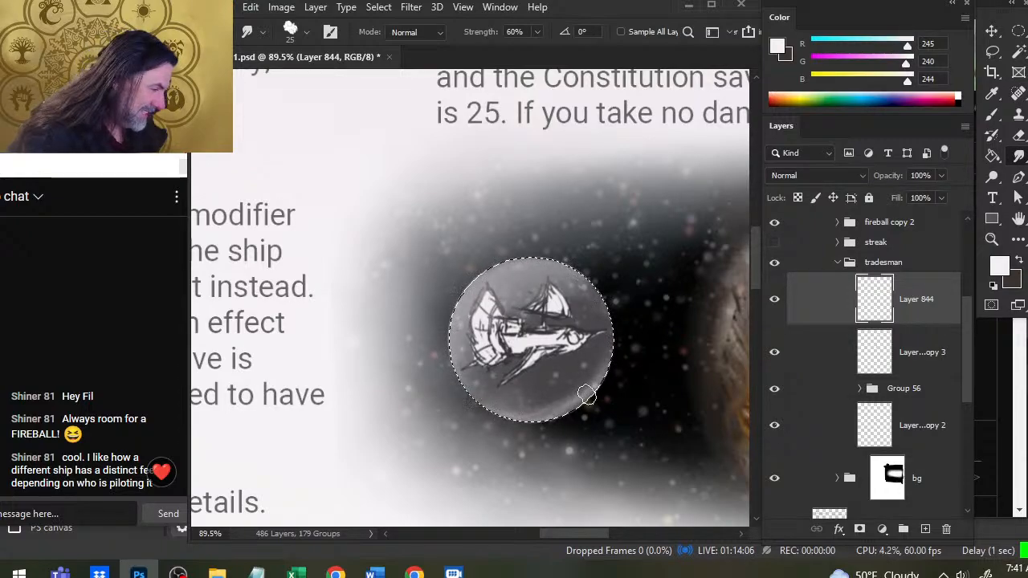
pyautogui.moveTo(593, 392)
pyautogui.mouseDown()
pyautogui.moveTo(562, 386)
pyautogui.moveTo(582, 367)
pyautogui.moveTo(568, 389)
pyautogui.mouseUp()
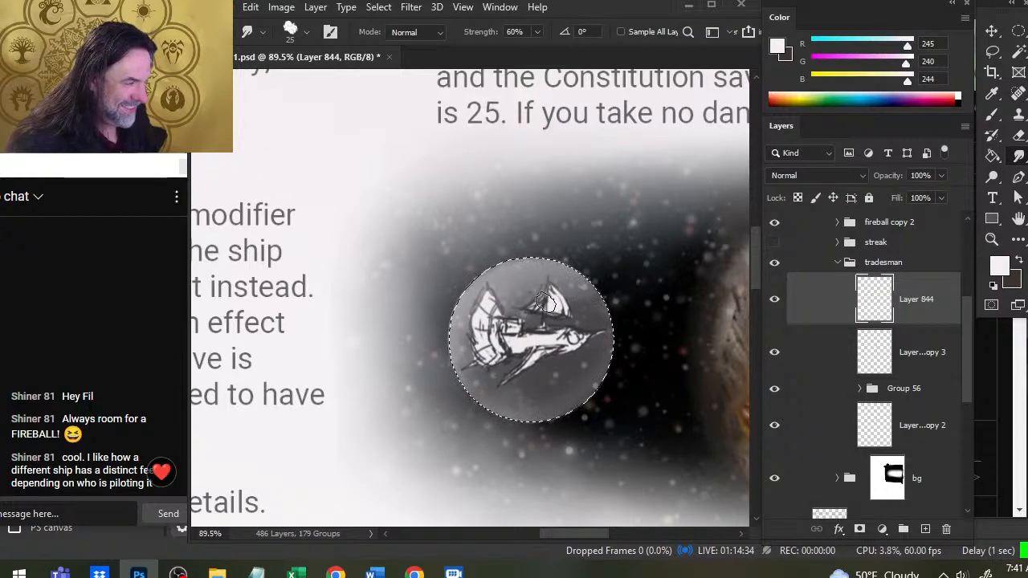
pyautogui.hotkey('ctrl', 'd')
pyautogui.press('l')
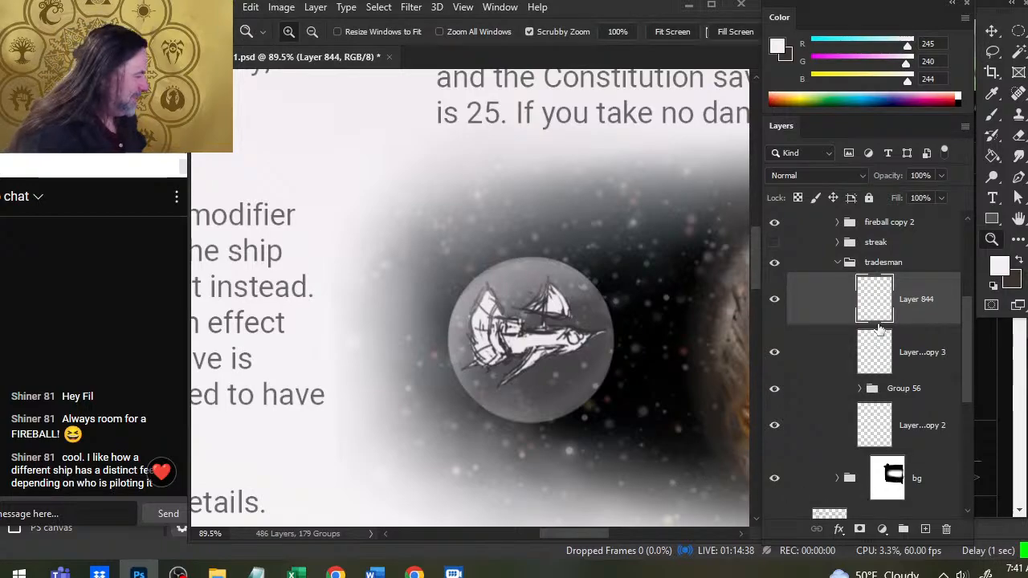
pyautogui.rightClick(595, 336)
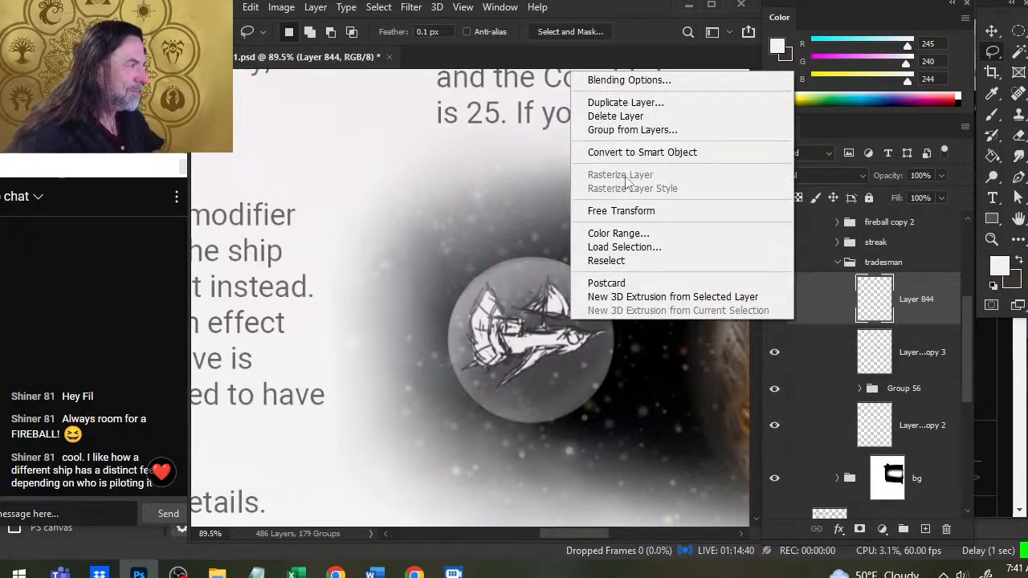
pyautogui.click(718, 432)
pyautogui.hotkey('ctrl', 'z')
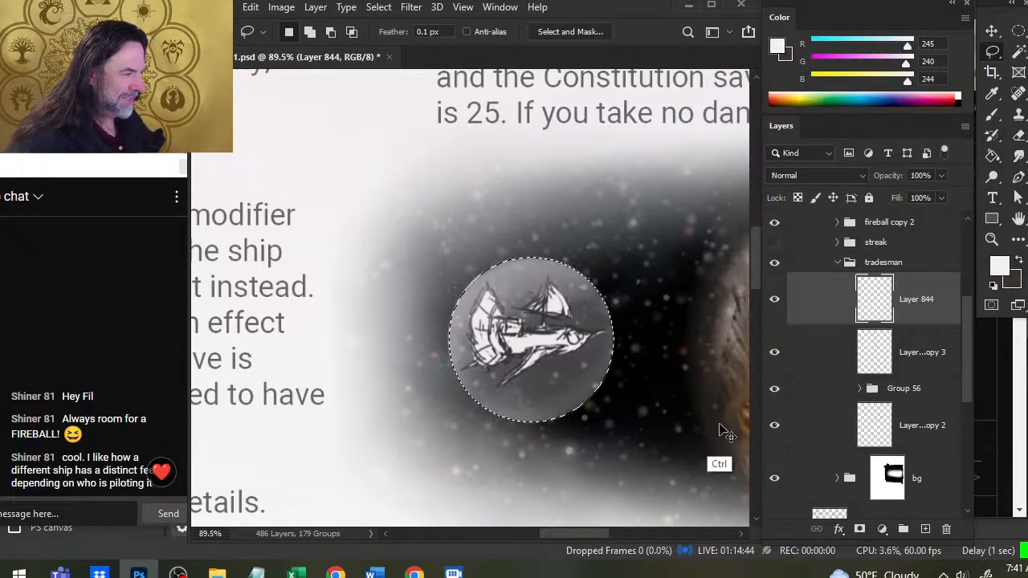
# - Try contracting the circular bubble selection by 4 pixels
pyautogui.click(377, 7)
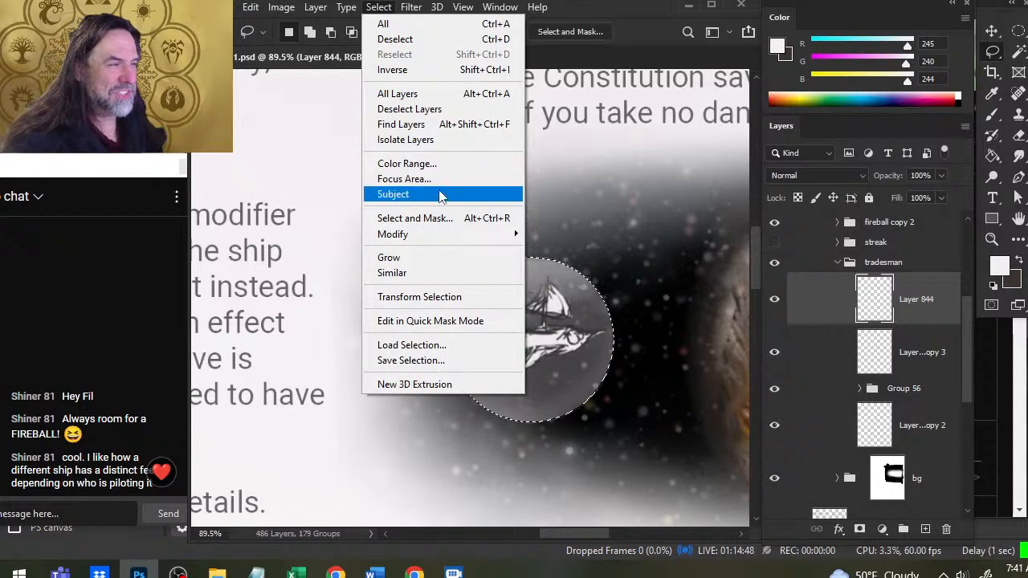
pyautogui.moveTo(440, 233)
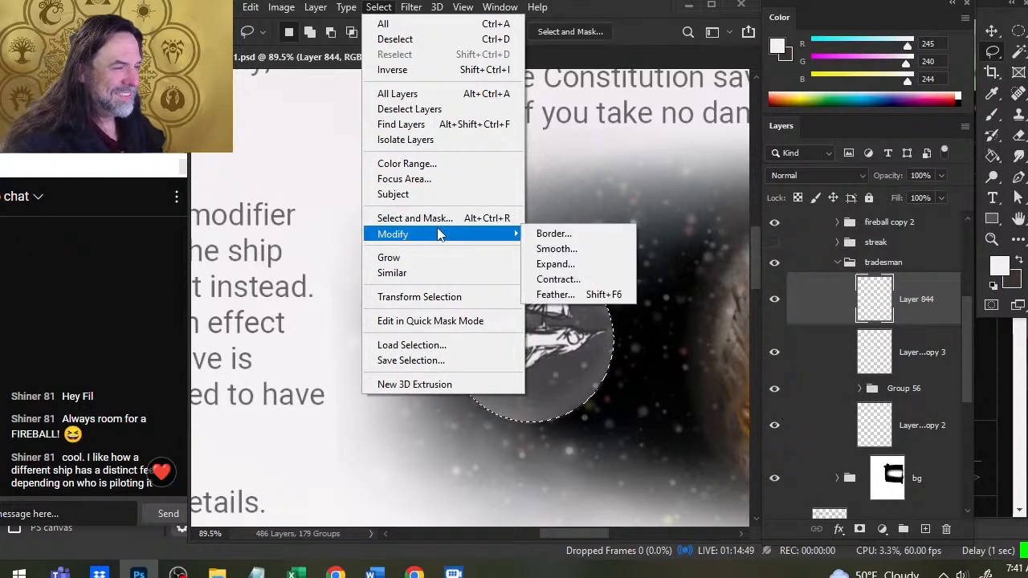
pyautogui.click(581, 281)
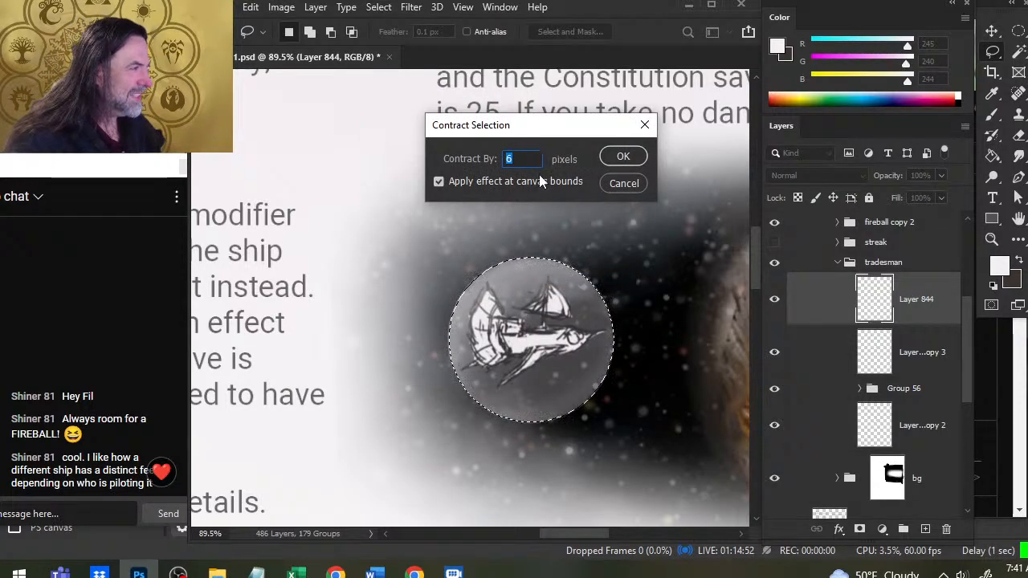
pyautogui.write('3')
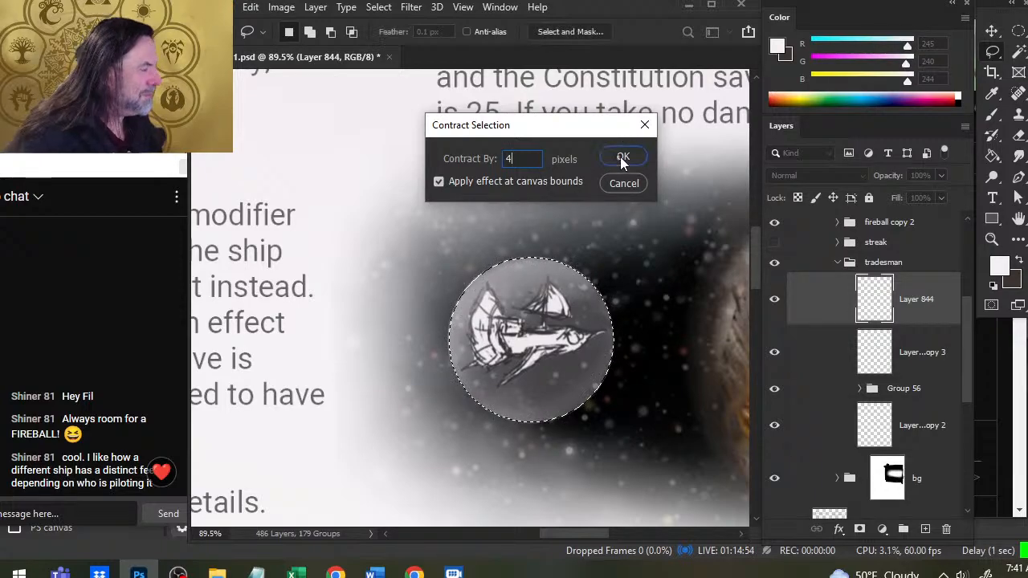
pyautogui.click(620, 157)
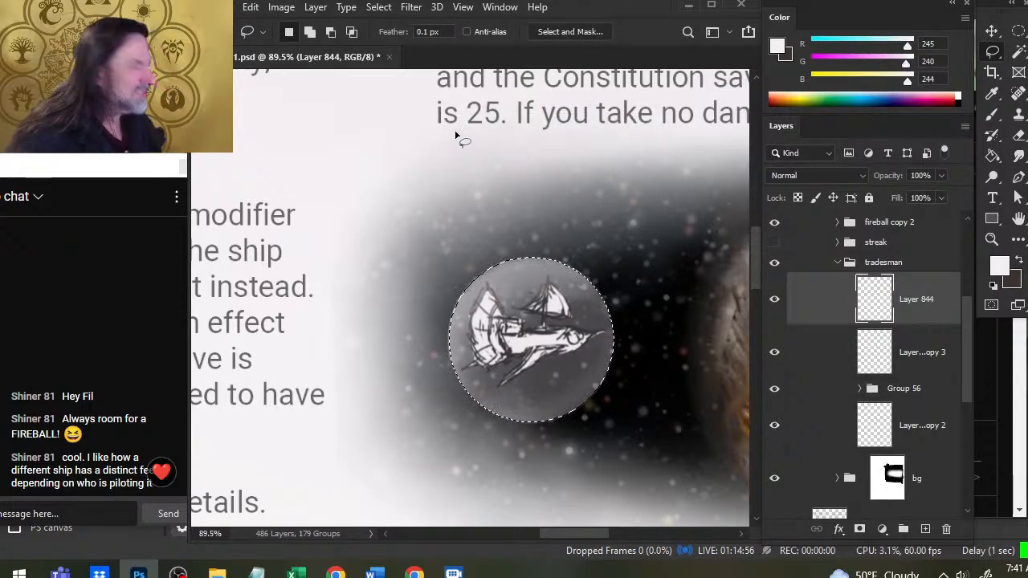
# - Contract the circular bubble selection by 2 pixels
pyautogui.click(389, 9)
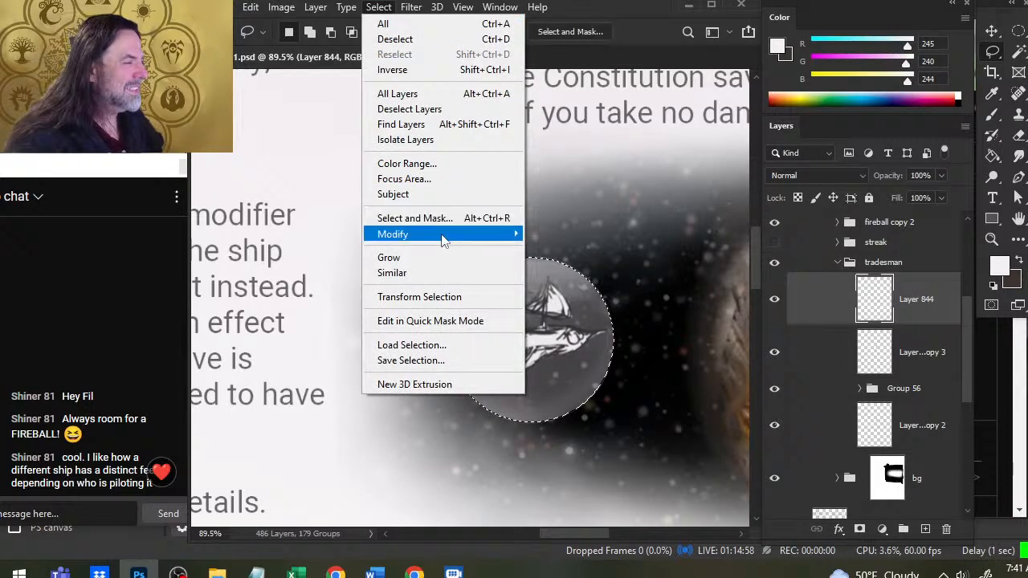
pyautogui.moveTo(450, 238)
pyautogui.click(557, 279)
pyautogui.write('2')
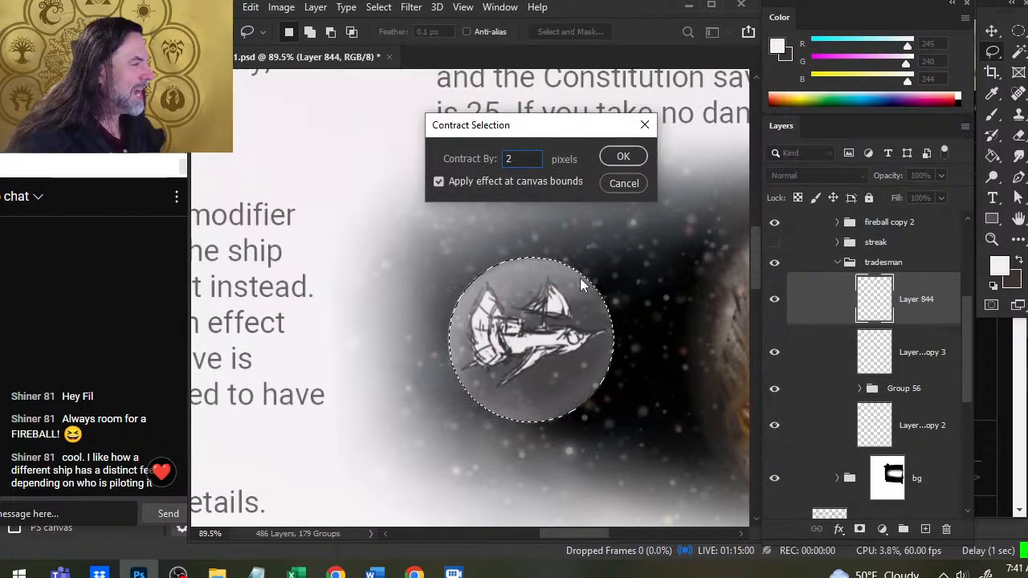
pyautogui.press('Return')
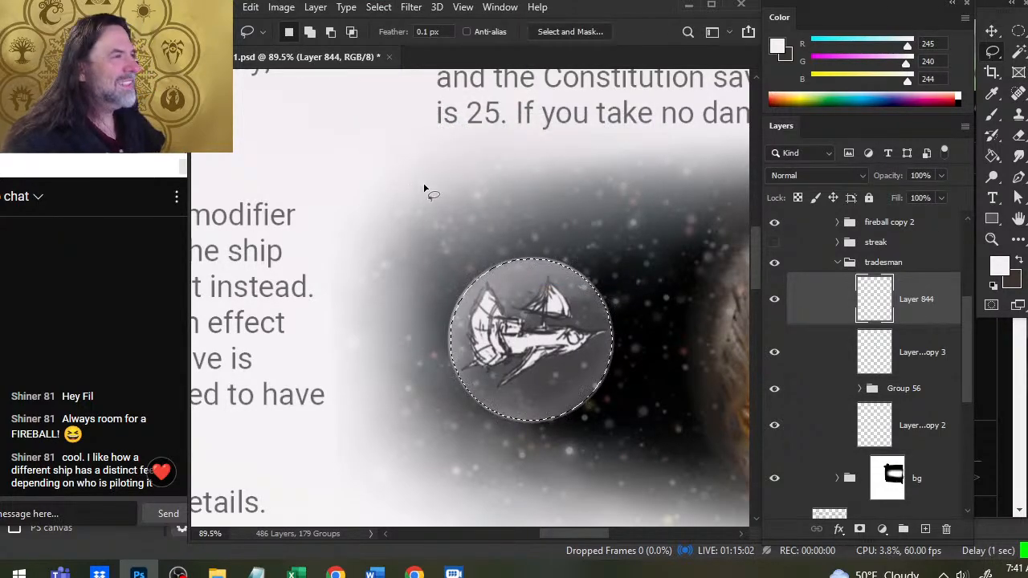
# - Invert the bubble selection, delete the highlight paint outside the contracted circle on Layer 844, and deselect
pyautogui.rightClick(424, 189)
pyautogui.click(498, 208)
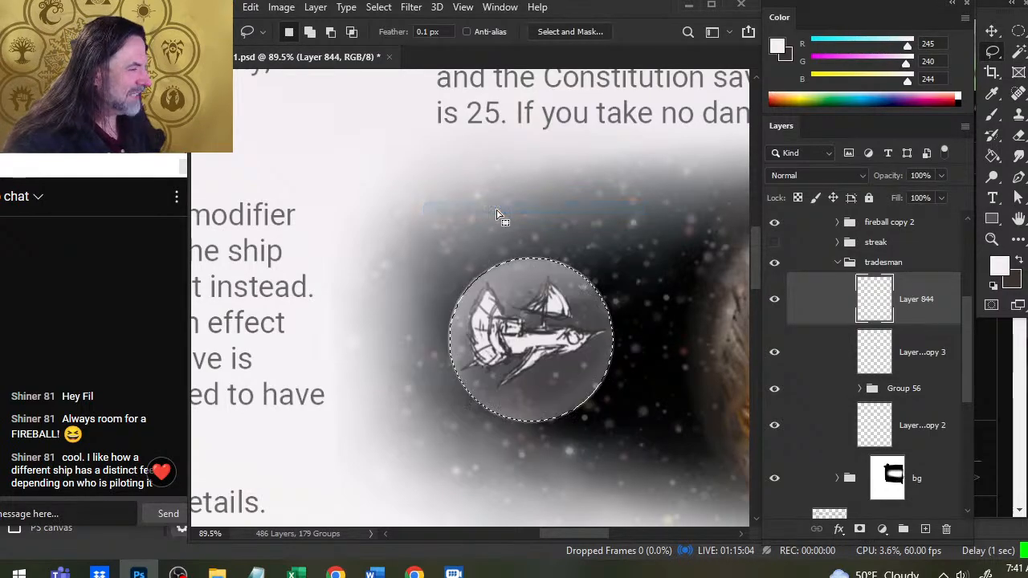
pyautogui.press('Delete')
pyautogui.hotkey('ctrl', 'd')
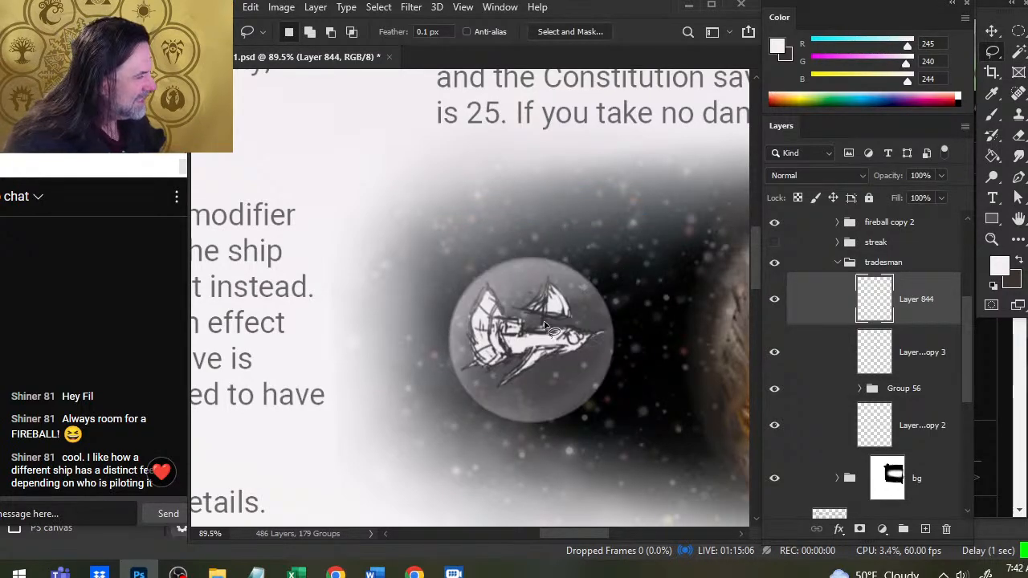
# - Examine the bubble's trimmed rim up close and against the fireball, and check which layers make up the bubble
pyautogui.press('z')
pyautogui.moveTo(497, 297); pyautogui.dragTo(590, 305)
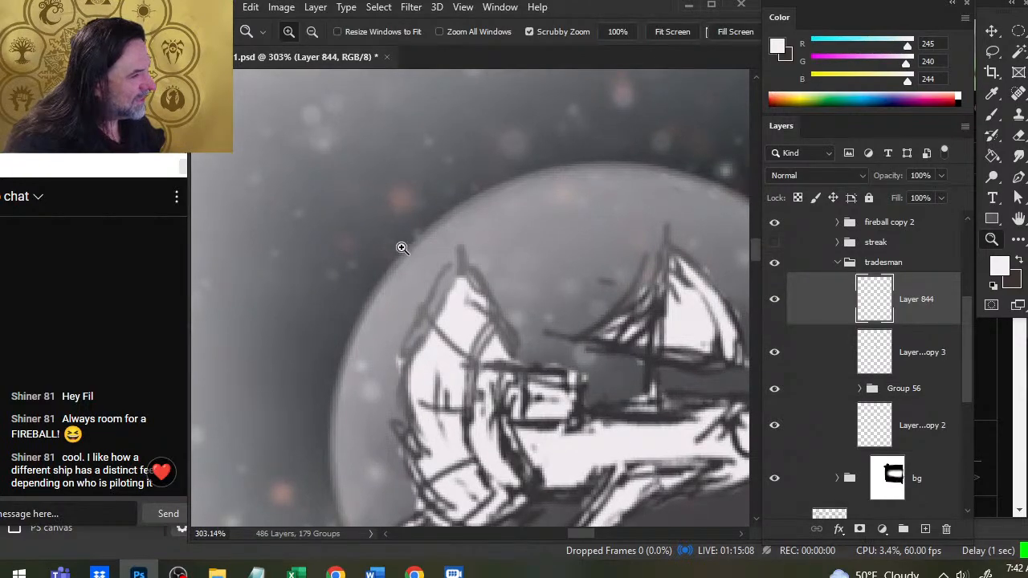
pyautogui.moveTo(676, 301); pyautogui.dragTo(589, 287)
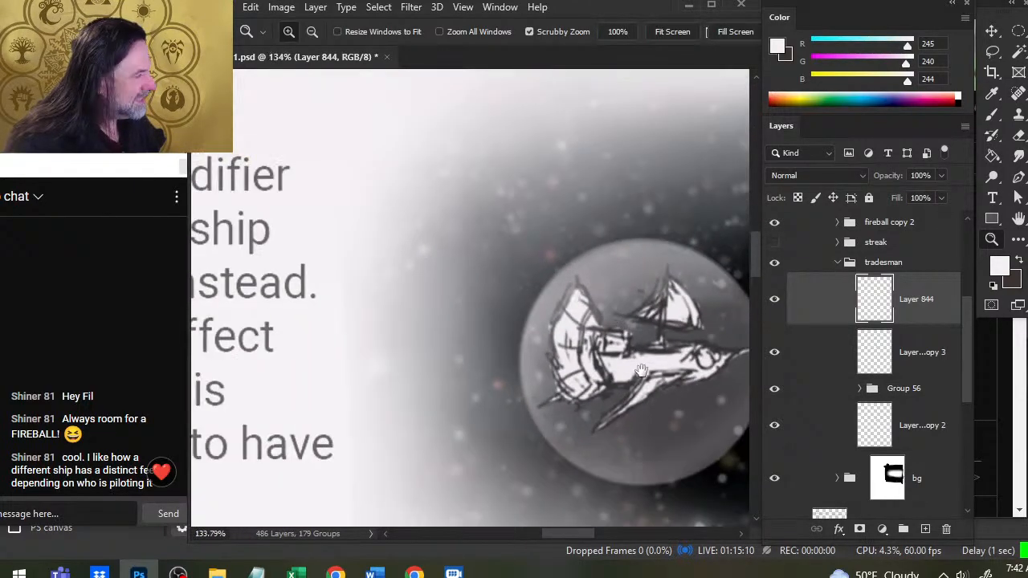
pyautogui.moveTo(641, 370); pyautogui.dragTo(517, 267)
pyautogui.moveTo(532, 336); pyautogui.dragTo(477, 305)
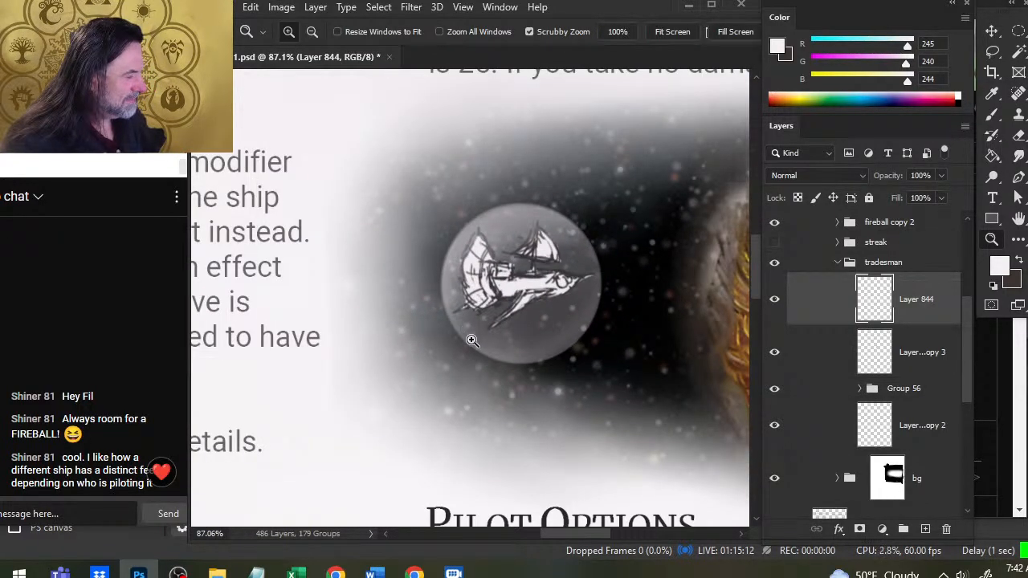
pyautogui.moveTo(588, 391); pyautogui.dragTo(485, 354)
pyautogui.moveTo(589, 353); pyautogui.dragTo(539, 347)
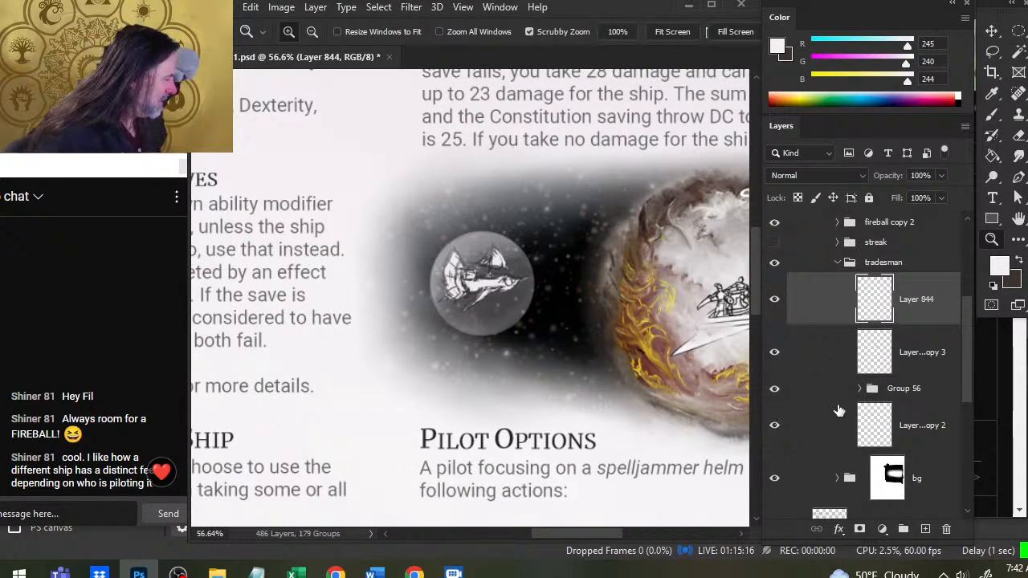
pyautogui.click(825, 347)
pyautogui.click(842, 312)
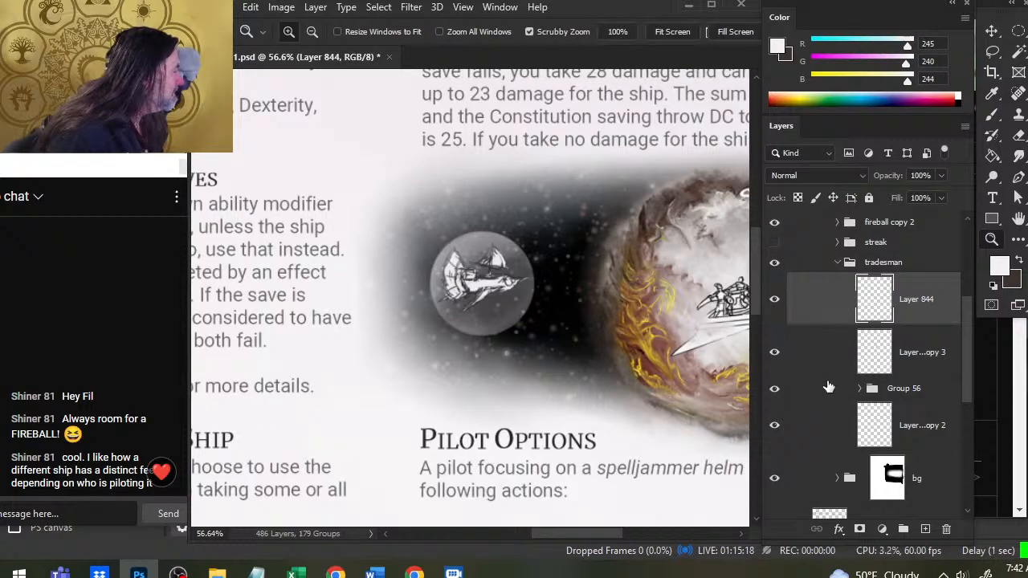
pyautogui.click(834, 357)
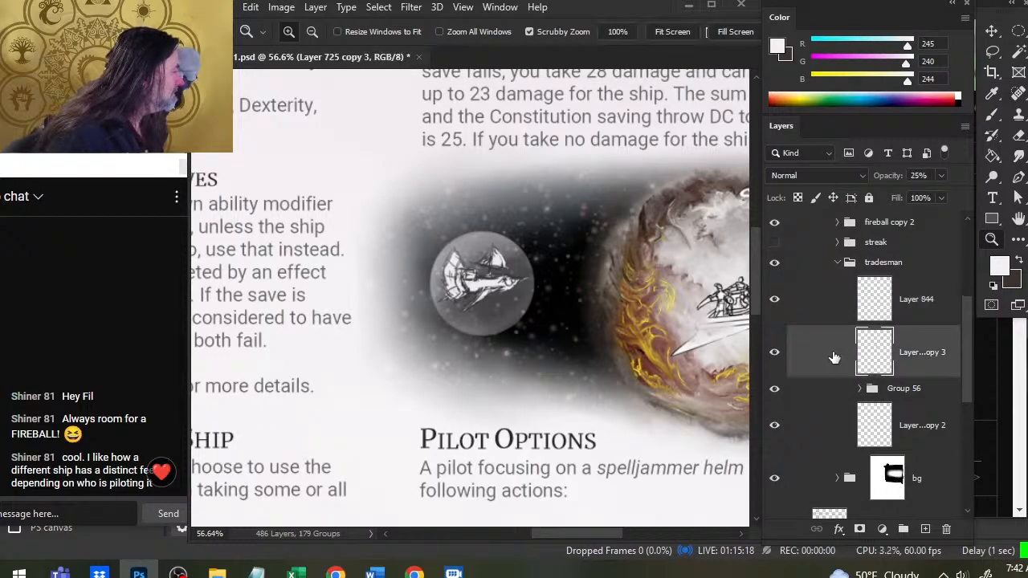
# - Set the bubble fill opacities to 10% on Layer 725 copy 2 and 15% on Layer 725 copy 3
pyautogui.click(820, 443)
pyautogui.click(941, 176)
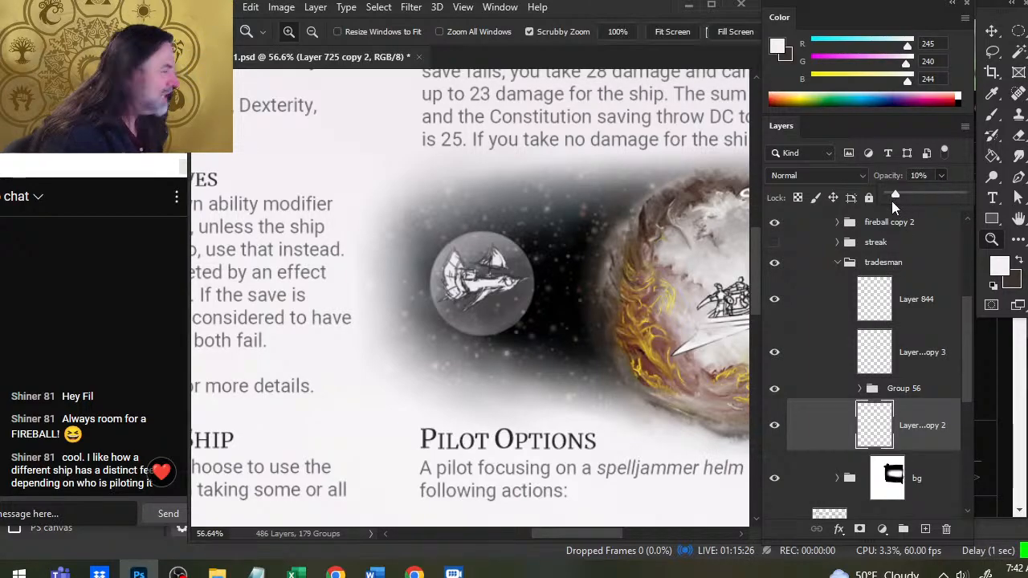
pyautogui.moveTo(895, 195); pyautogui.dragTo(893, 194)
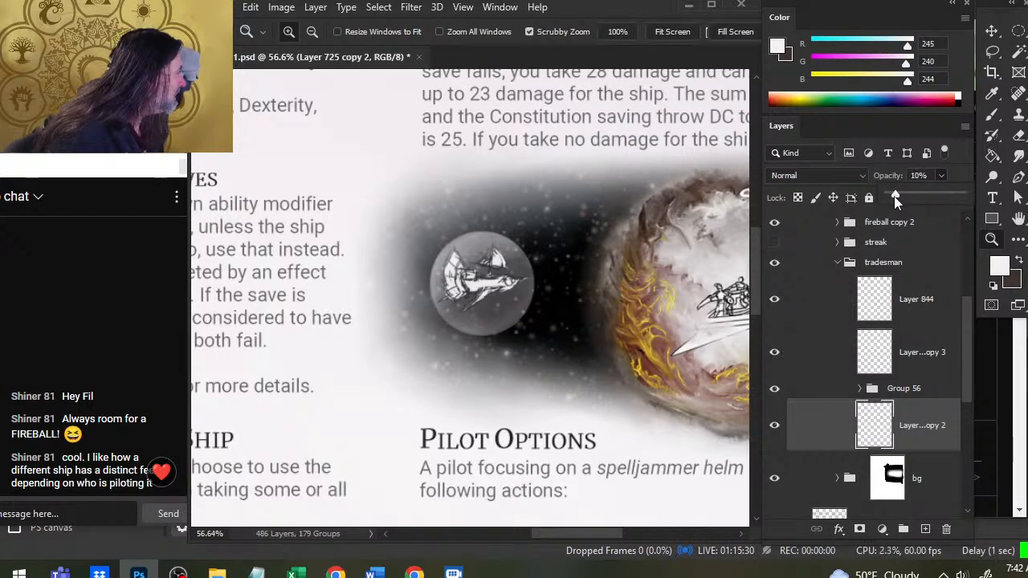
pyautogui.click(828, 354)
pyautogui.click(941, 176)
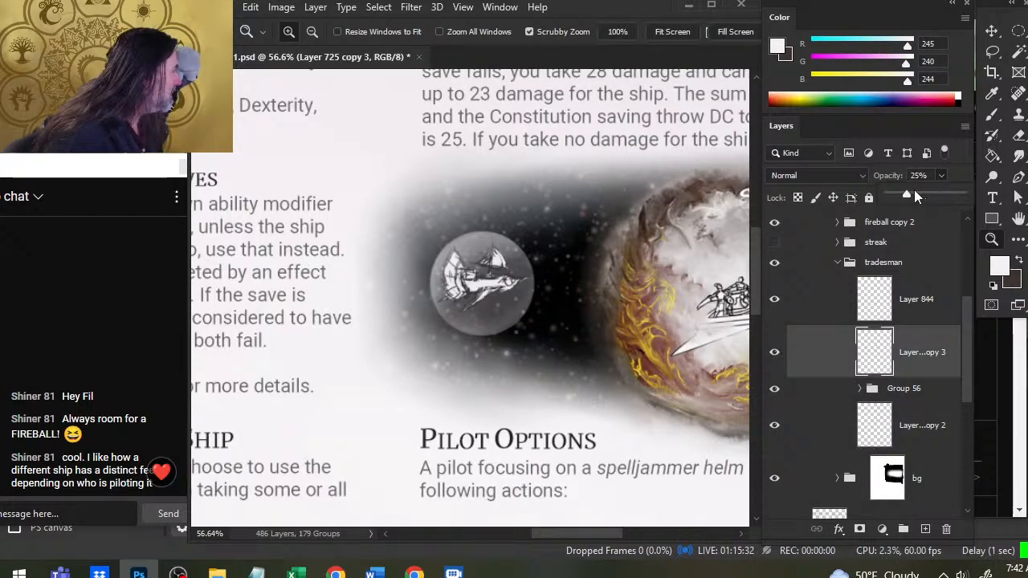
pyautogui.moveTo(907, 196); pyautogui.dragTo(898, 198)
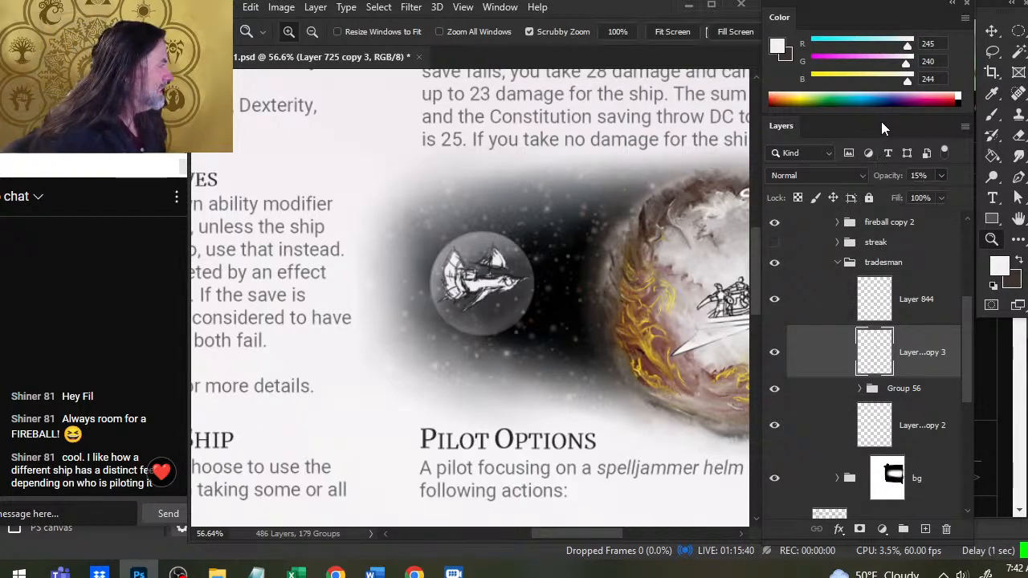
# - Strengthen the bubble's rim highlights by duplicating Layer 844 and merging the copy down into it
pyautogui.rightClick(920, 305)
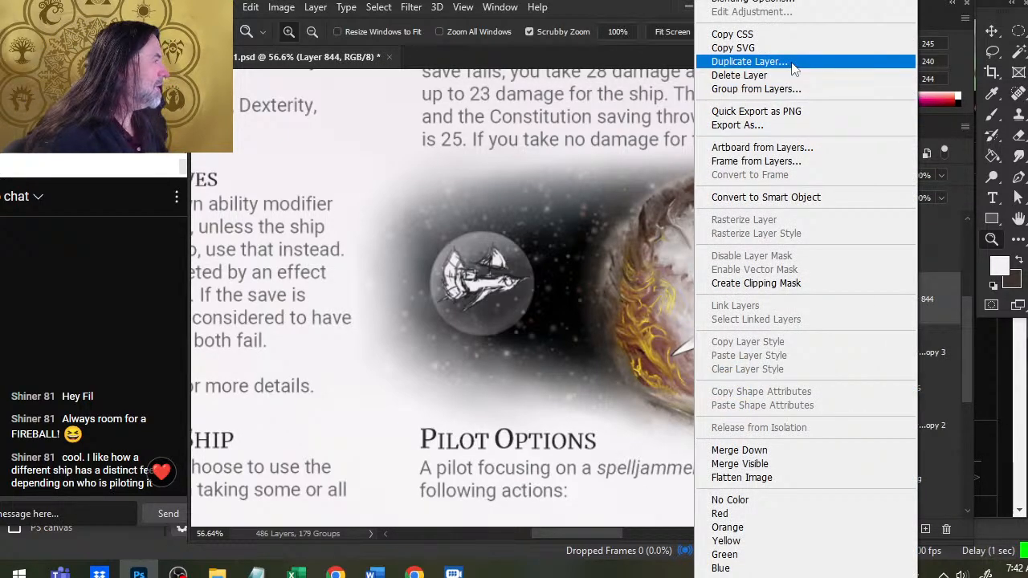
pyautogui.click(789, 62)
pyautogui.press('Return')
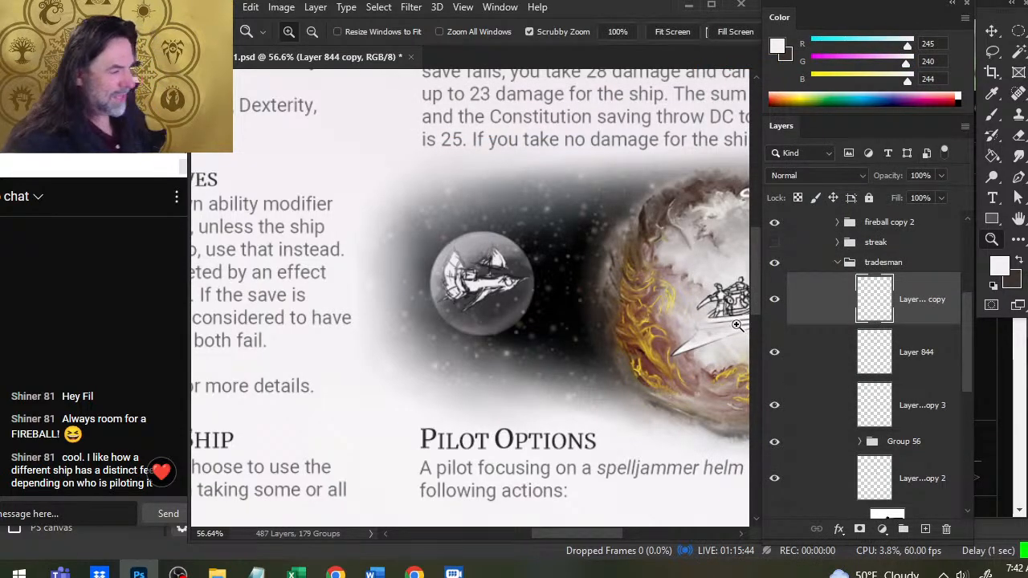
pyautogui.rightClick(820, 316)
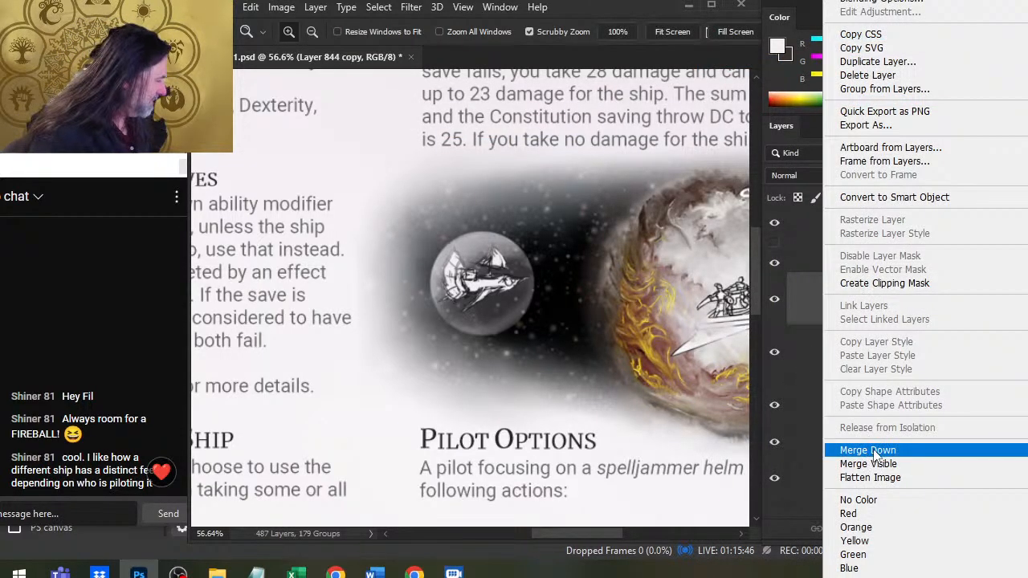
pyautogui.click(861, 450)
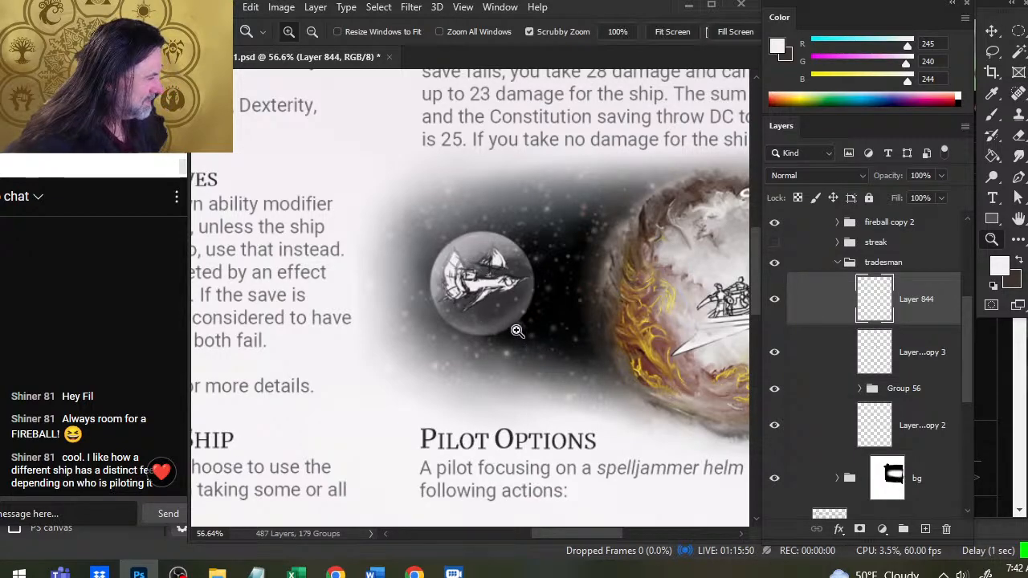
# - Switch to the Eraser and enlarge its brush to 35 pixels
pyautogui.press('e')
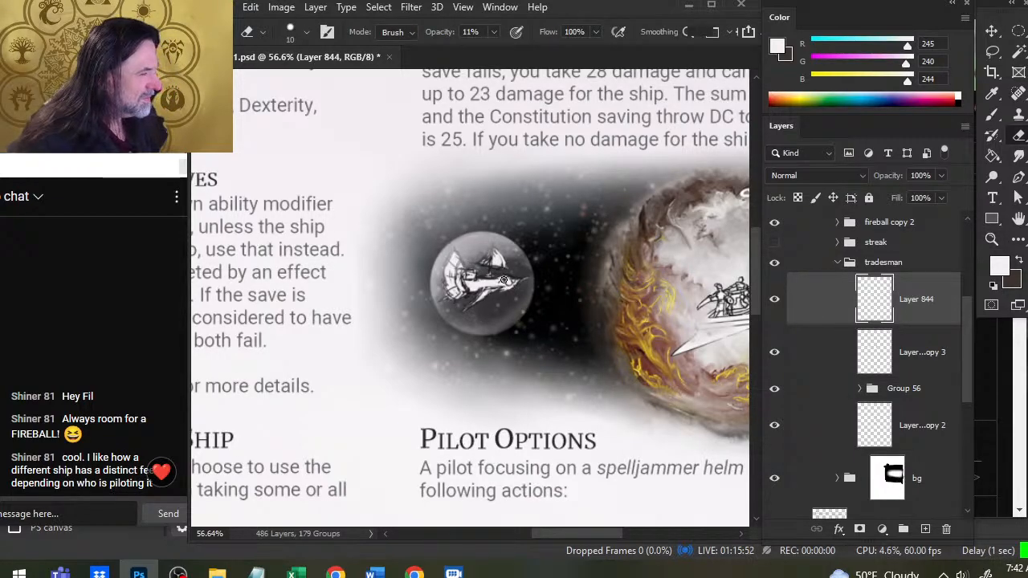
pyautogui.press(']')
pyautogui.press(']')
pyautogui.press(']')
pyautogui.press(']')
pyautogui.press(']')
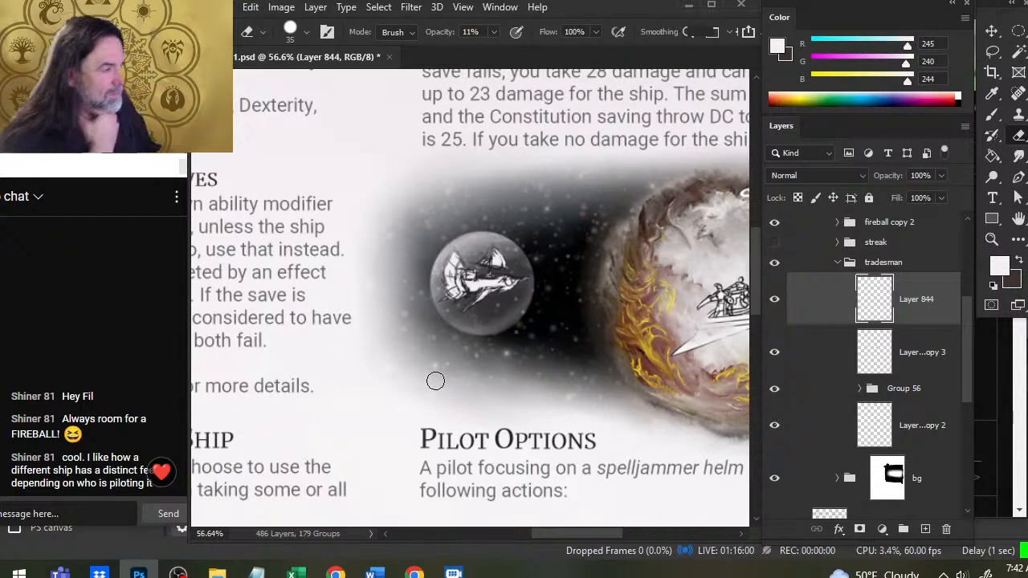
# - Rotate Layer 844, Layer 725 copy 3 and Layer 725 copy 2 together about 24° counter-clockwise around the ship
pyautogui.keyDown('ctrl'); pyautogui.click(830, 358); pyautogui.keyUp('ctrl')
pyautogui.keyDown('ctrl'); pyautogui.click(831, 438); pyautogui.keyUp('ctrl')
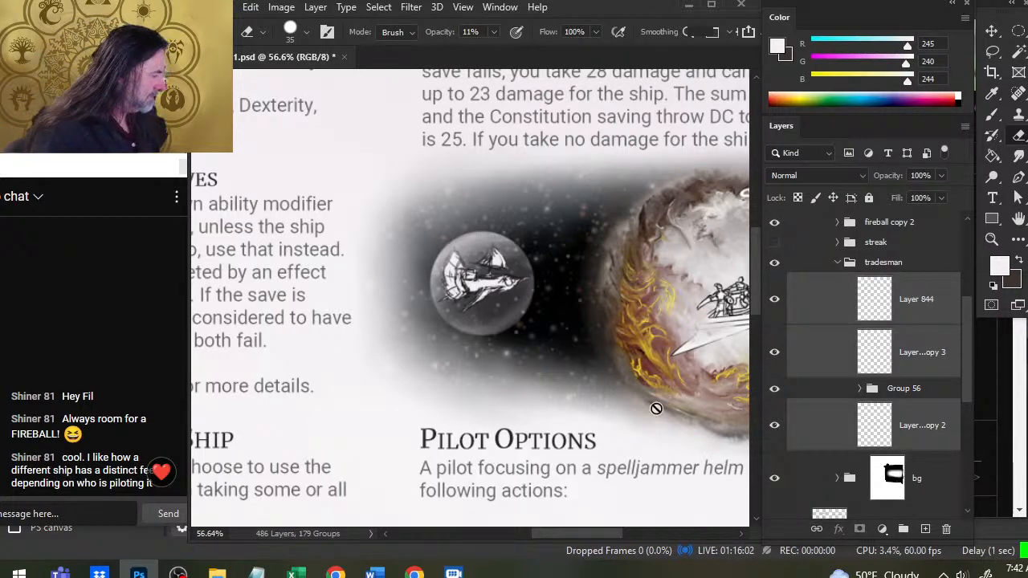
pyautogui.press('l')
pyautogui.rightClick(565, 286)
pyautogui.click(639, 424)
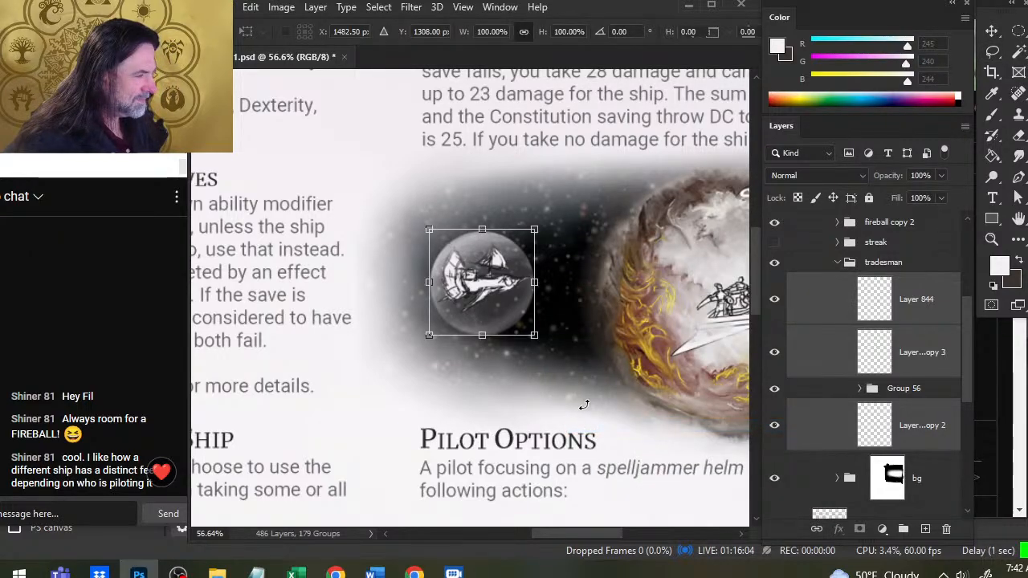
pyautogui.moveTo(584, 406); pyautogui.dragTo(612, 334)
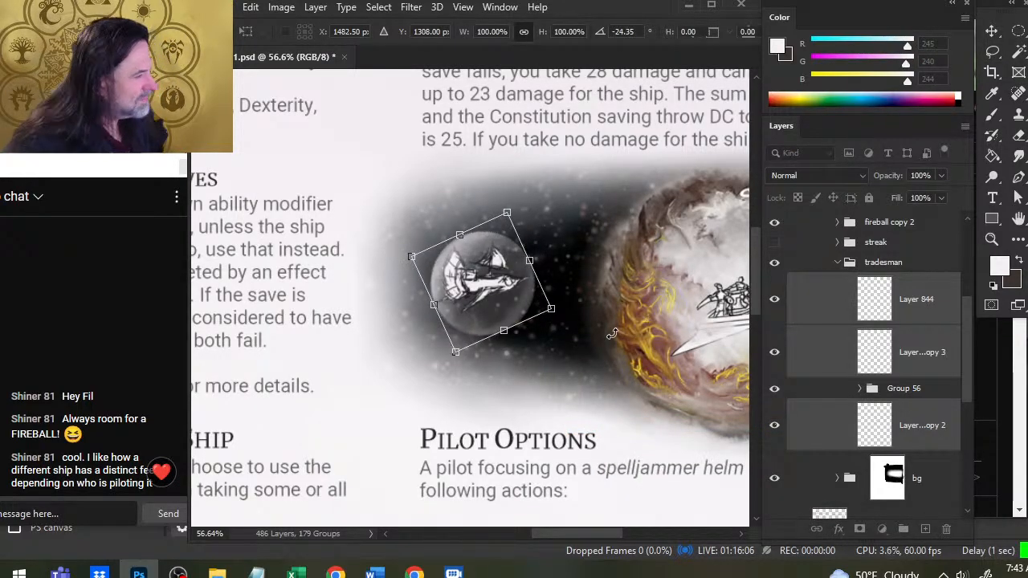
pyautogui.press('Return')
# - Flip the three bubble layers horizontally and rotate them so the highlights face the fireball, keeping the bubble centred on the ship
pyautogui.press('z')
pyautogui.moveTo(555, 352); pyautogui.dragTo(549, 429)
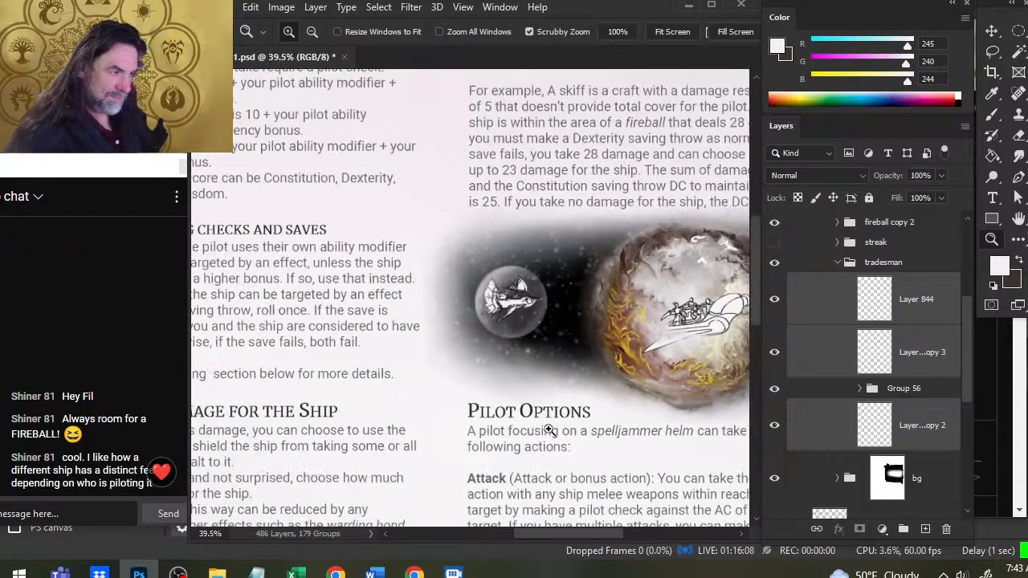
pyautogui.moveTo(608, 400); pyautogui.dragTo(579, 374)
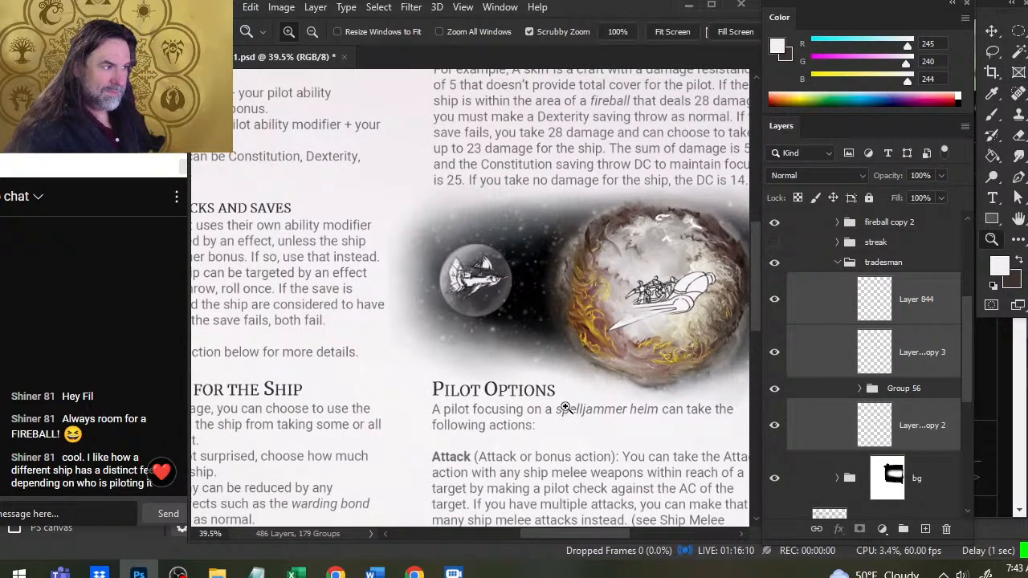
pyautogui.press('l')
pyautogui.rightClick(547, 316)
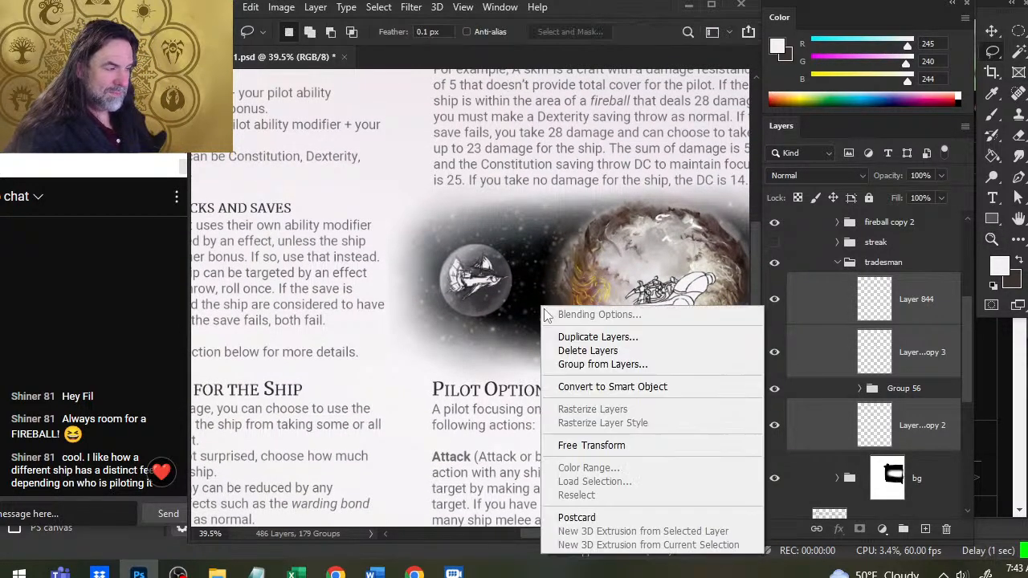
pyautogui.click(586, 447)
pyautogui.rightClick(547, 344)
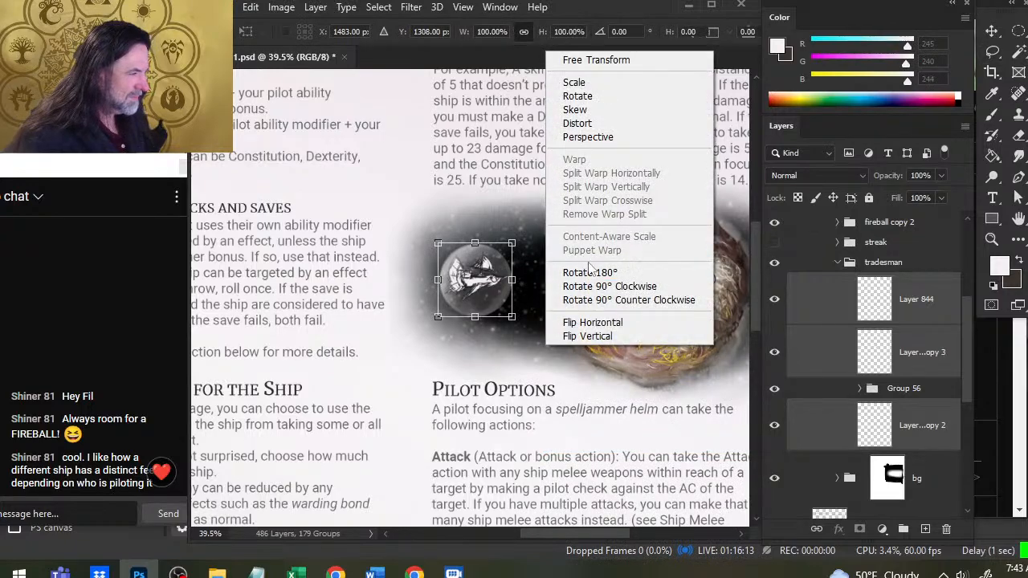
pyautogui.click(598, 322)
pyautogui.moveTo(615, 243)
pyautogui.mouseDown()
pyautogui.moveTo(628, 255)
pyautogui.moveTo(617, 243)
pyautogui.moveTo(613, 318)
pyautogui.mouseUp()
pyautogui.press('Return')
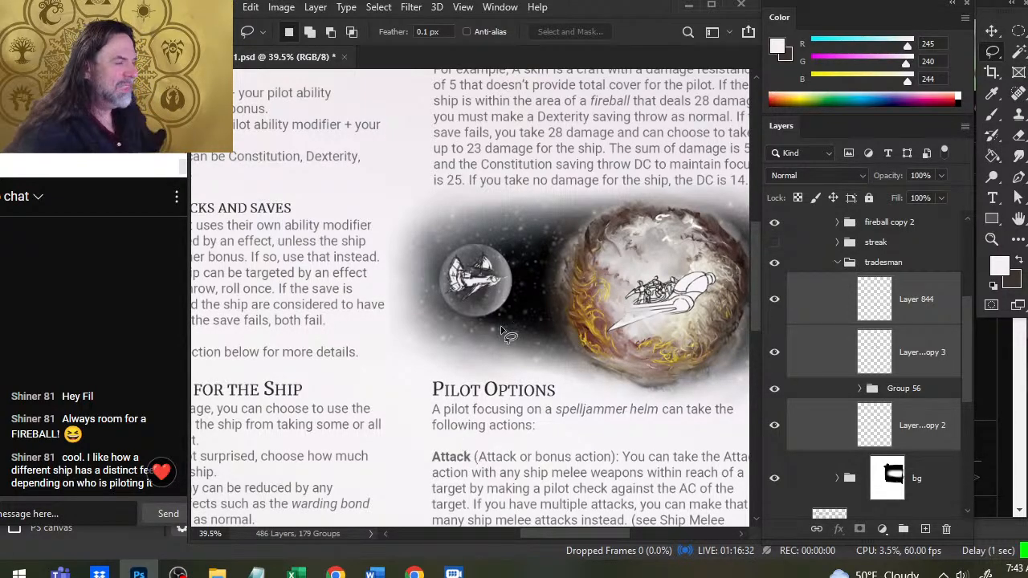
pyautogui.press('z')
pyautogui.moveTo(479, 279); pyautogui.dragTo(501, 299)
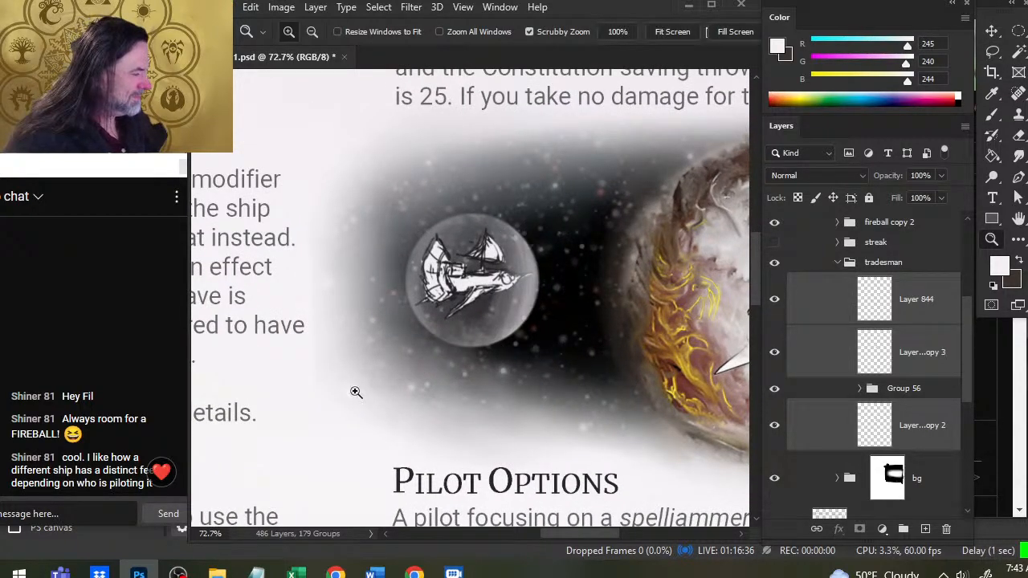
# - Compare the bubble with and without the Layer 844 highlights, then set that layer's opacity to 78%
pyautogui.click(776, 303)
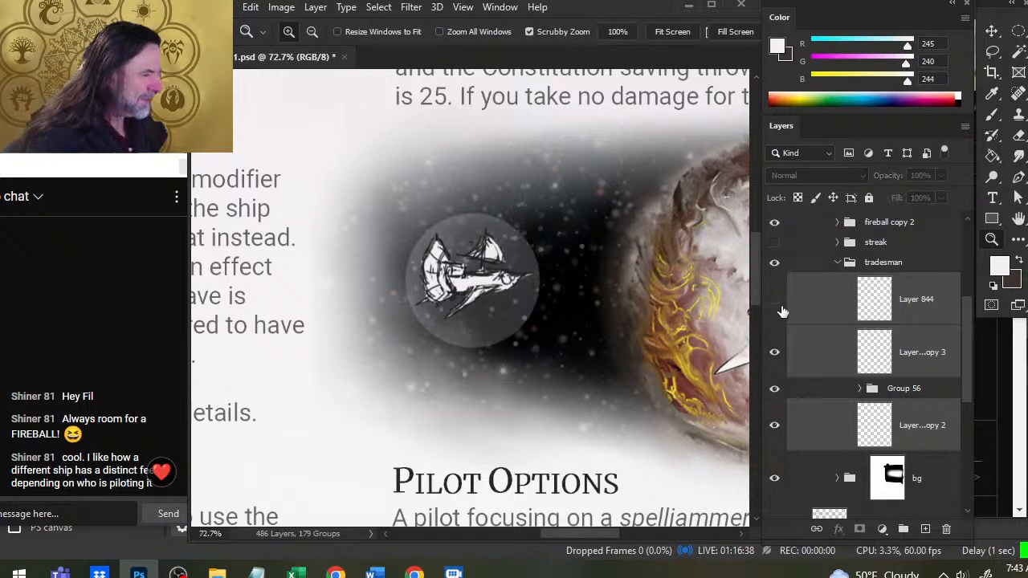
pyautogui.click(797, 310)
pyautogui.click(775, 298)
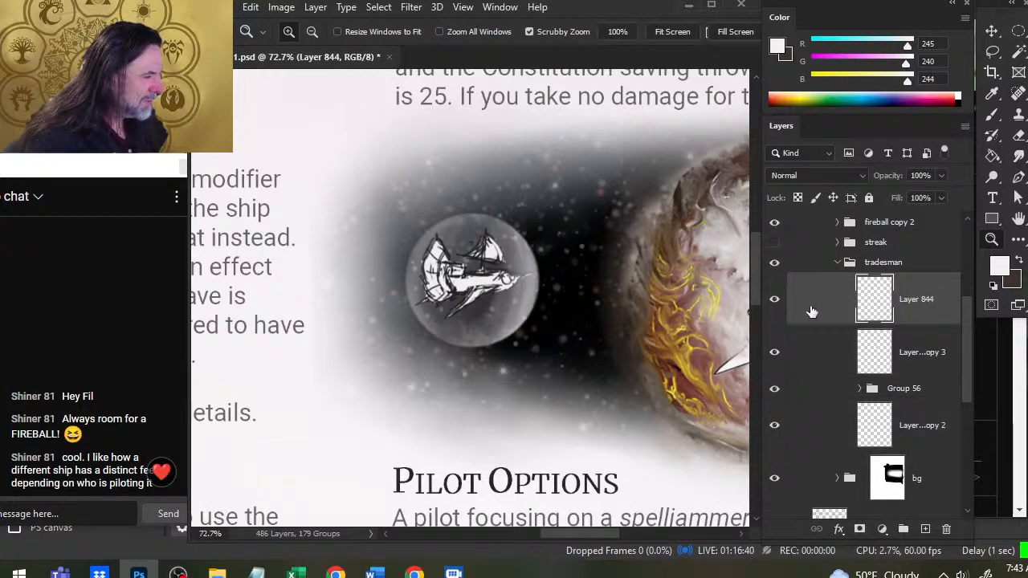
pyautogui.click(941, 175)
pyautogui.moveTo(946, 197); pyautogui.dragTo(927, 199)
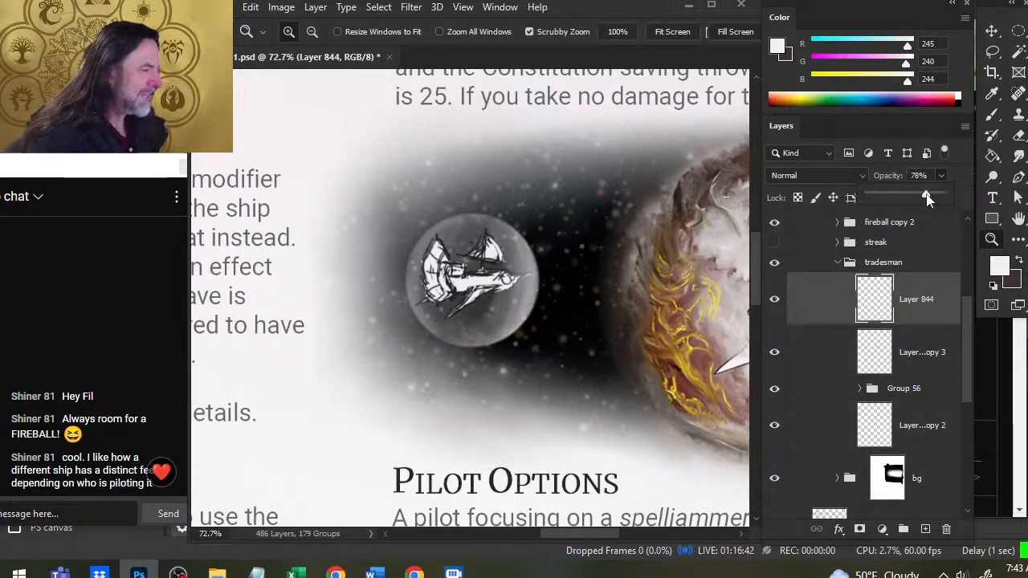
pyautogui.click(929, 312)
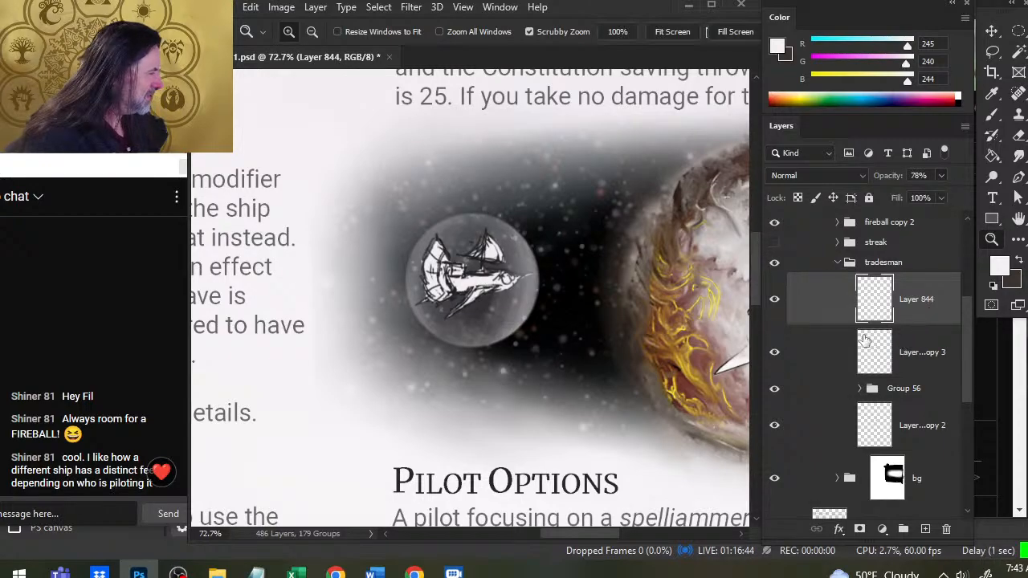
# - Check the effect of Layer 725 copy 3, then smudge the bubble's lower highlights on Layer 844 with the Smudge brush reduced to 15 pixels
pyautogui.click(776, 354)
pyautogui.click(775, 354)
pyautogui.press('r')
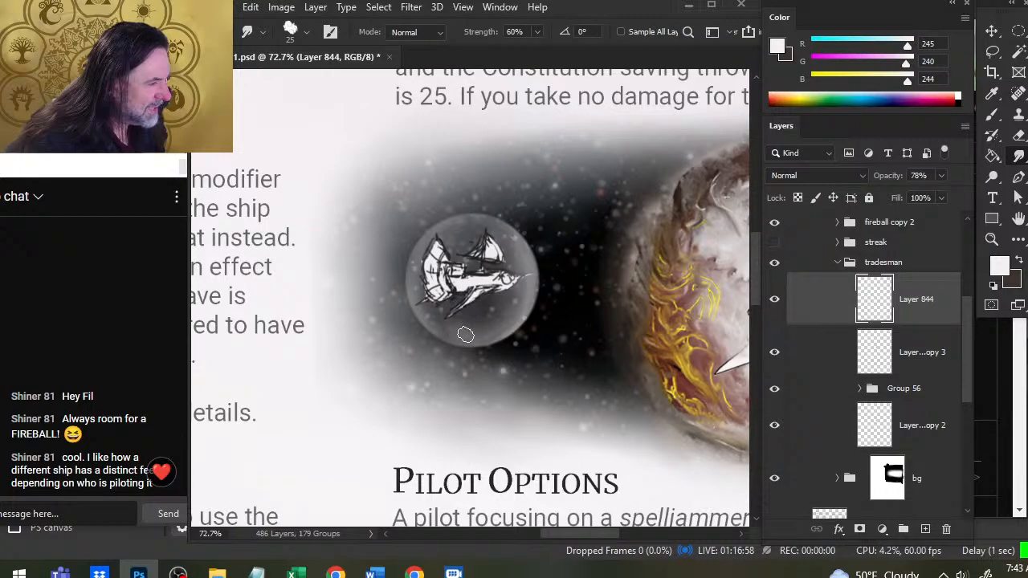
pyautogui.press('[')
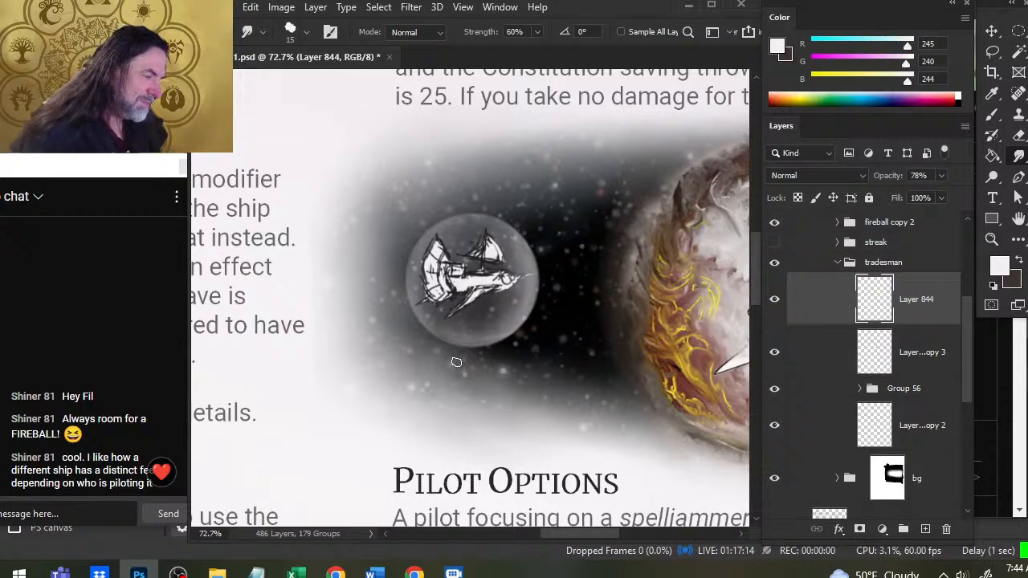
pyautogui.press('e')
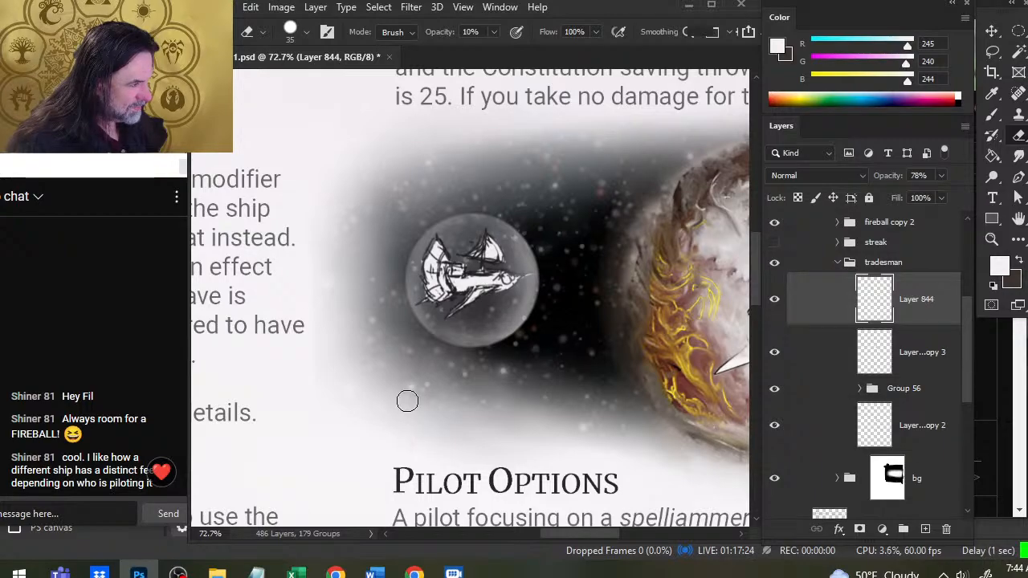
# - Show the streak group between the ship and the fireball and merge its Layer 825 down into Layer 834
pyautogui.hotkey('ctrl', 'space')
pyautogui.moveTo(516, 380); pyautogui.dragTo(434, 399)
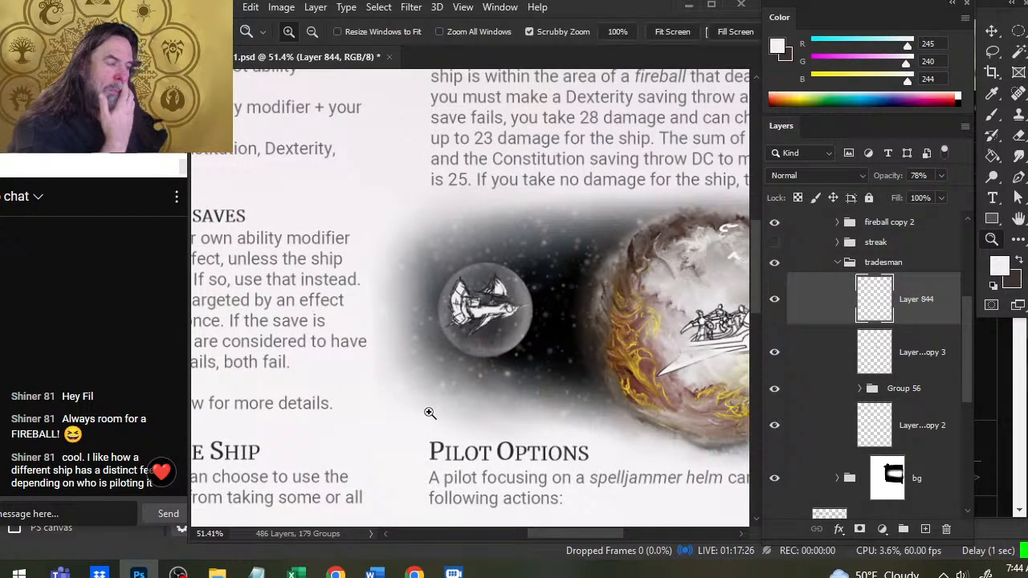
pyautogui.moveTo(643, 425); pyautogui.dragTo(454, 372)
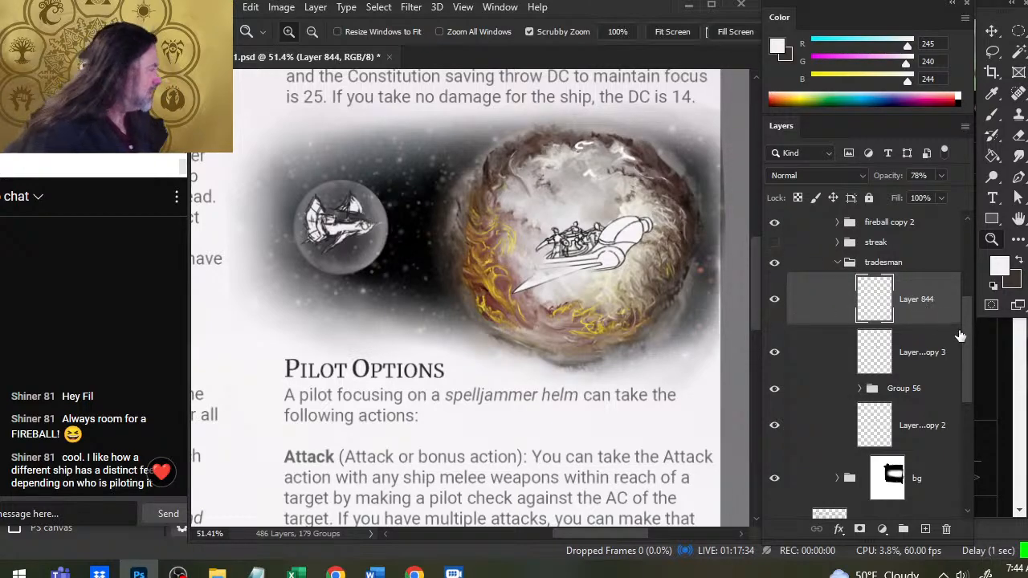
pyautogui.moveTo(968, 329); pyautogui.dragTo(968, 307)
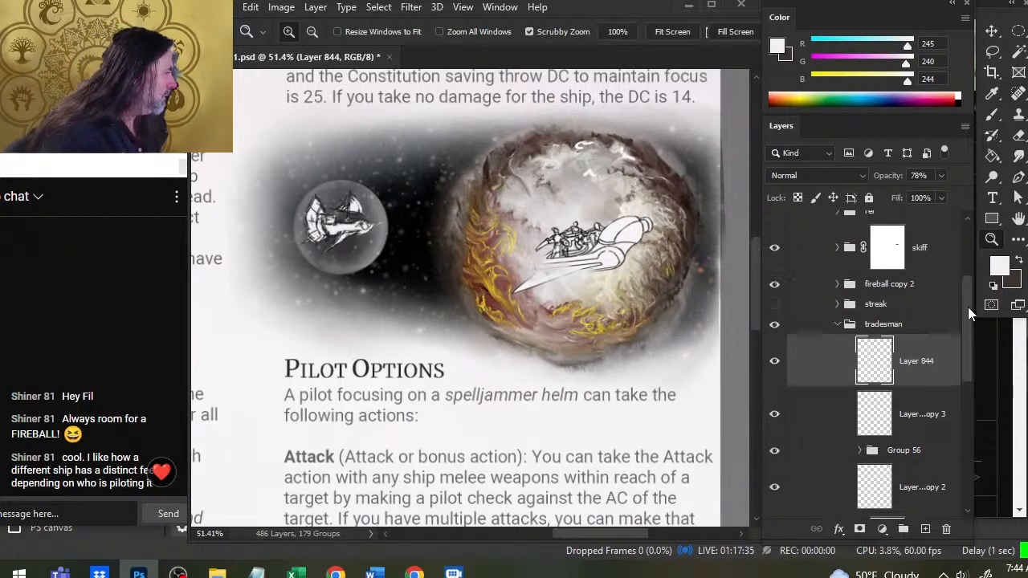
pyautogui.click(775, 306)
pyautogui.click(903, 312)
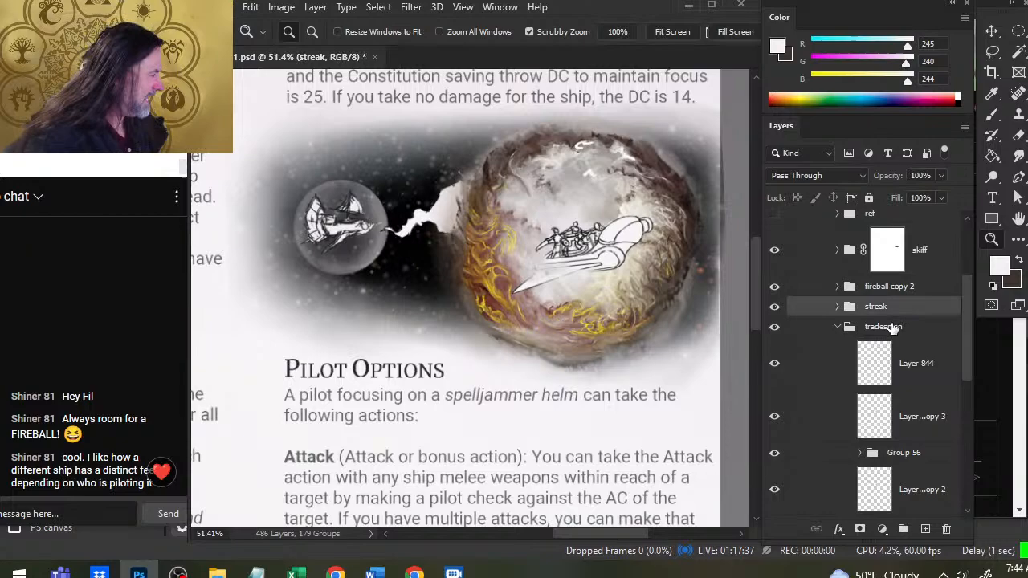
pyautogui.click(839, 309)
pyautogui.rightClick(832, 361)
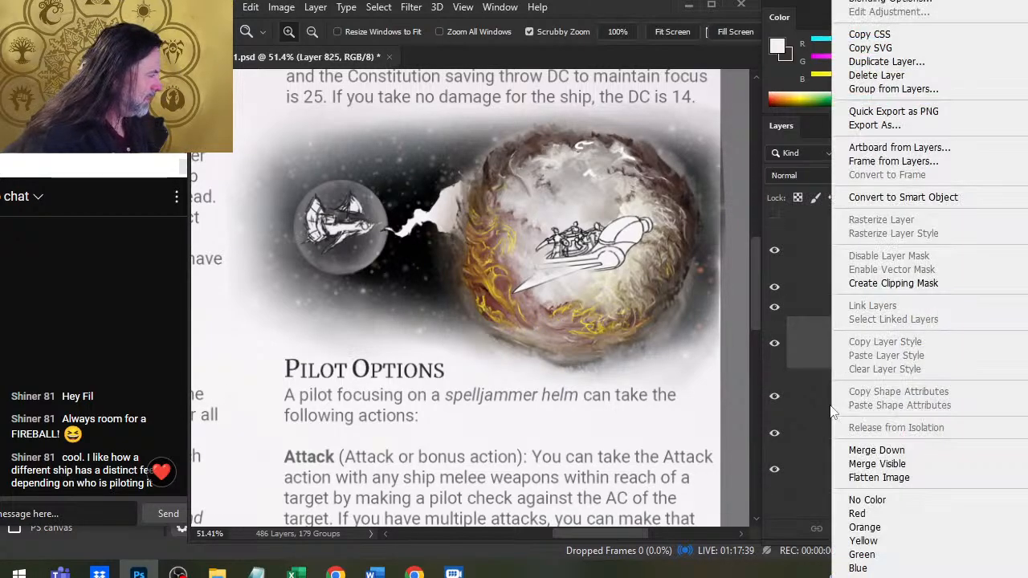
pyautogui.click(876, 450)
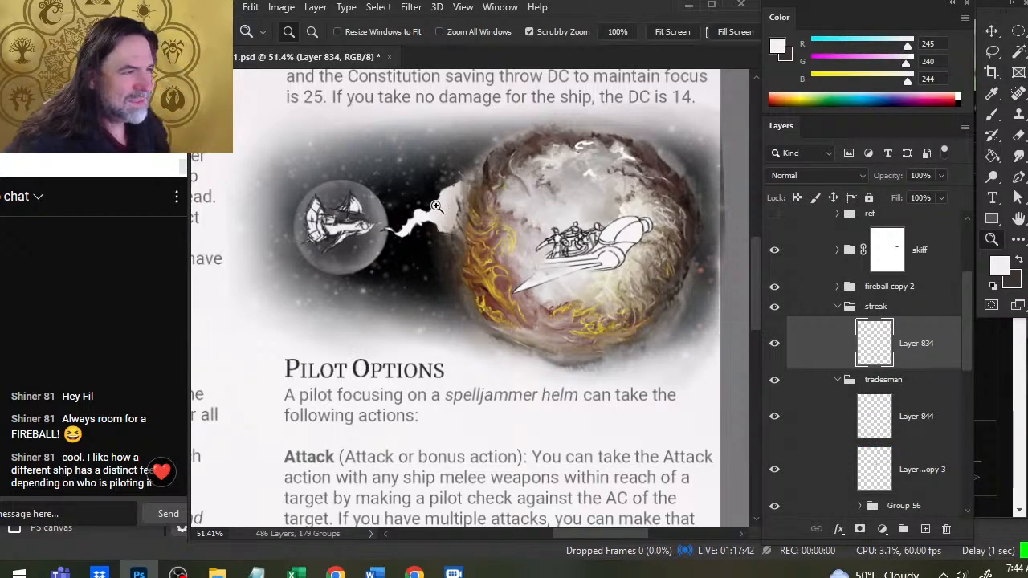
# - Smudge the white streak on Layer 834 into the fireball's rim, reducing the brush to 9 pixels and the strength to 40%
pyautogui.press('r')
pyautogui.moveTo(399, 239)
pyautogui.mouseDown()
pyautogui.moveTo(439, 216)
pyautogui.moveTo(447, 227)
pyautogui.moveTo(484, 153)
pyautogui.mouseUp()
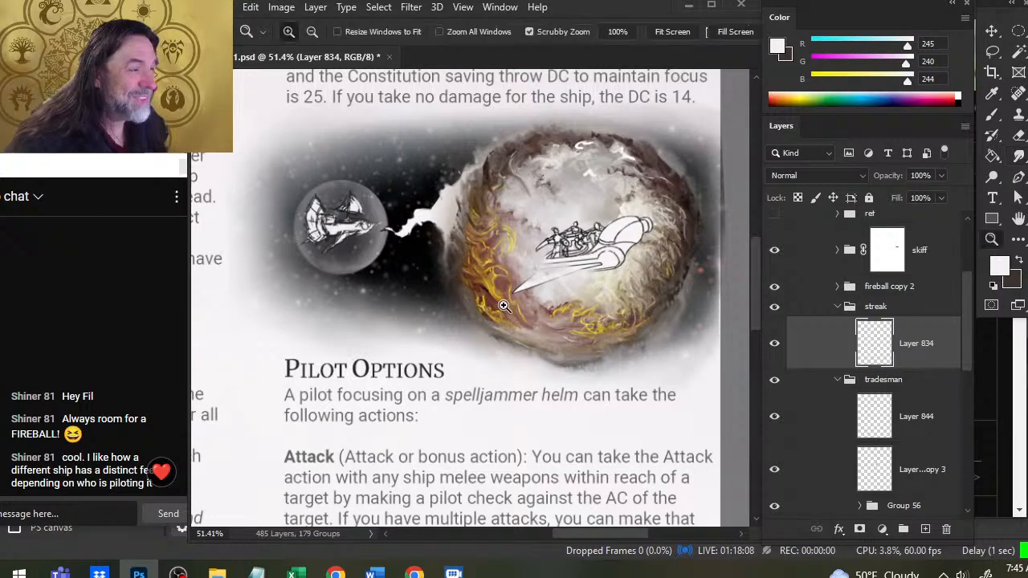
pyautogui.press('[')
pyautogui.press('[')
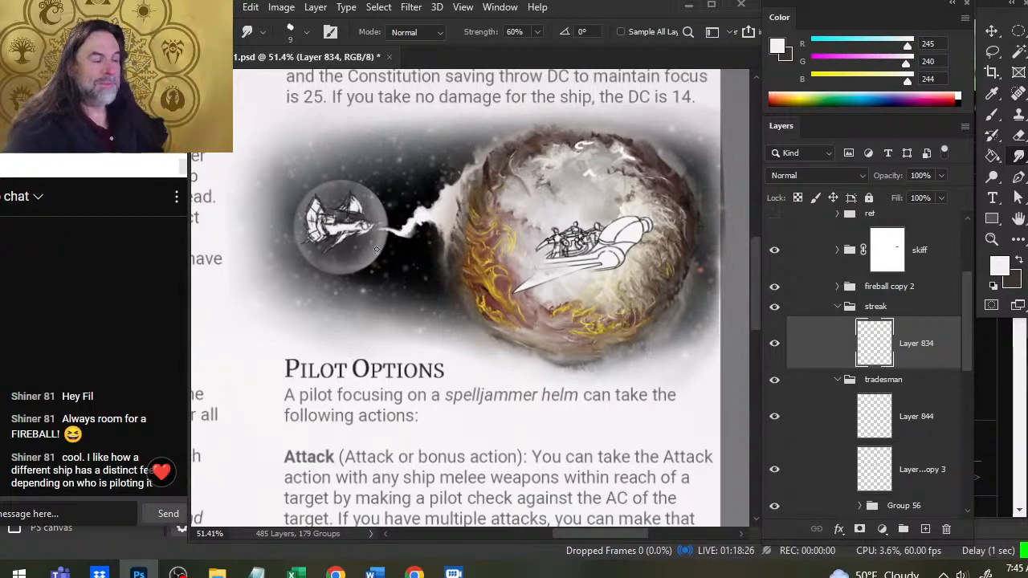
pyautogui.press('4')
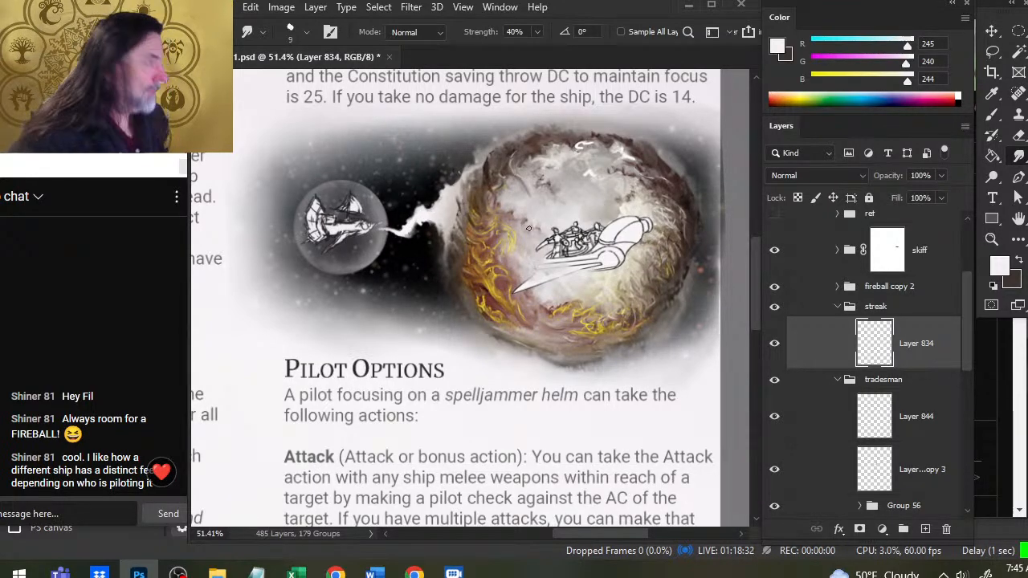
pyautogui.click(227, 7)
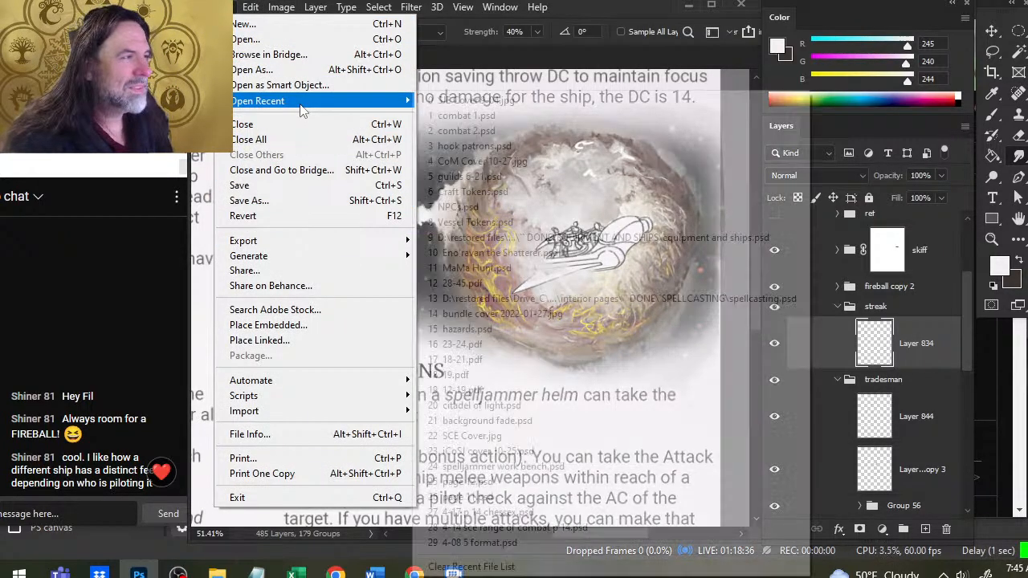
pyautogui.moveTo(301, 110)
pyautogui.click(581, 8)
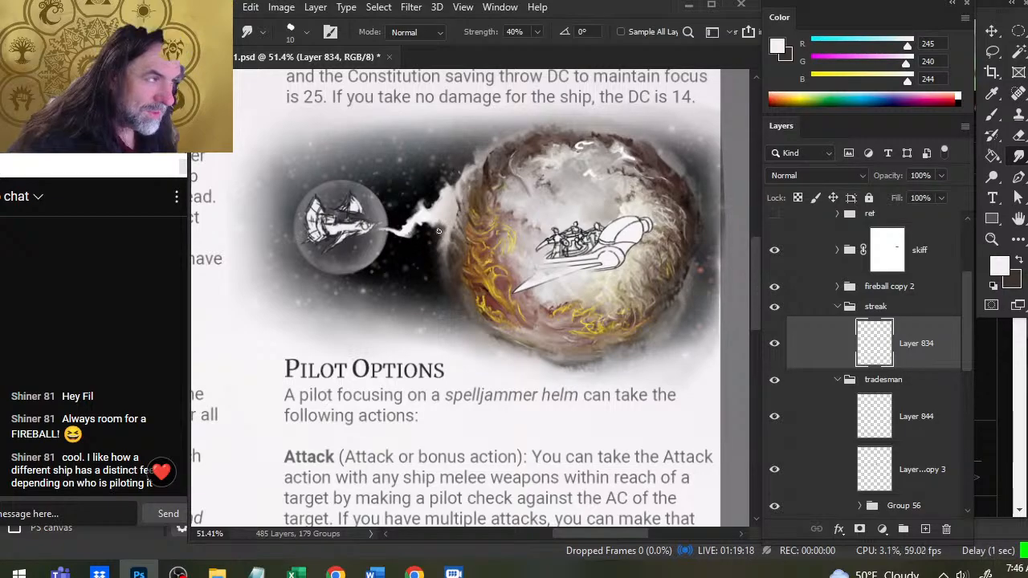
# - Smudge the streak's narrow end near the ship into soft wisps with a 10-pixel brush at 40% strength
pyautogui.moveTo(431, 214); pyautogui.dragTo(414, 239)
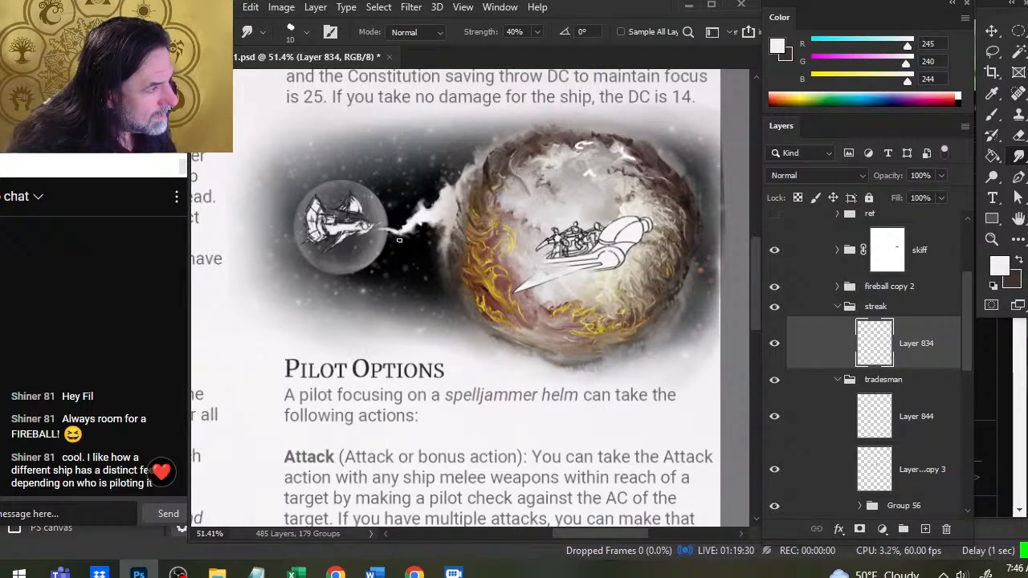
pyautogui.moveTo(412, 227)
pyautogui.mouseDown()
pyautogui.moveTo(386, 238)
pyautogui.moveTo(427, 219)
pyautogui.mouseUp()
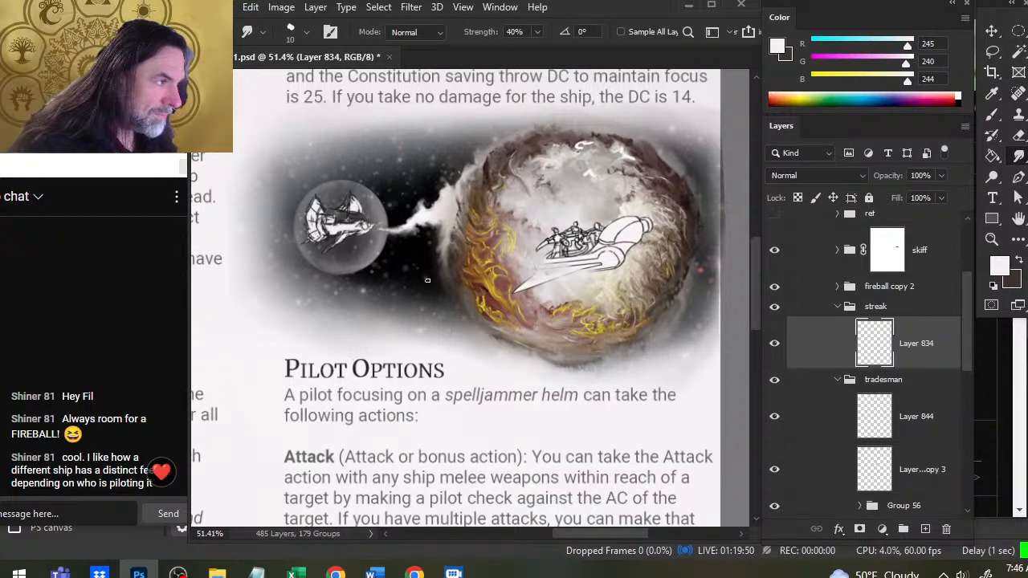
pyautogui.press('v')
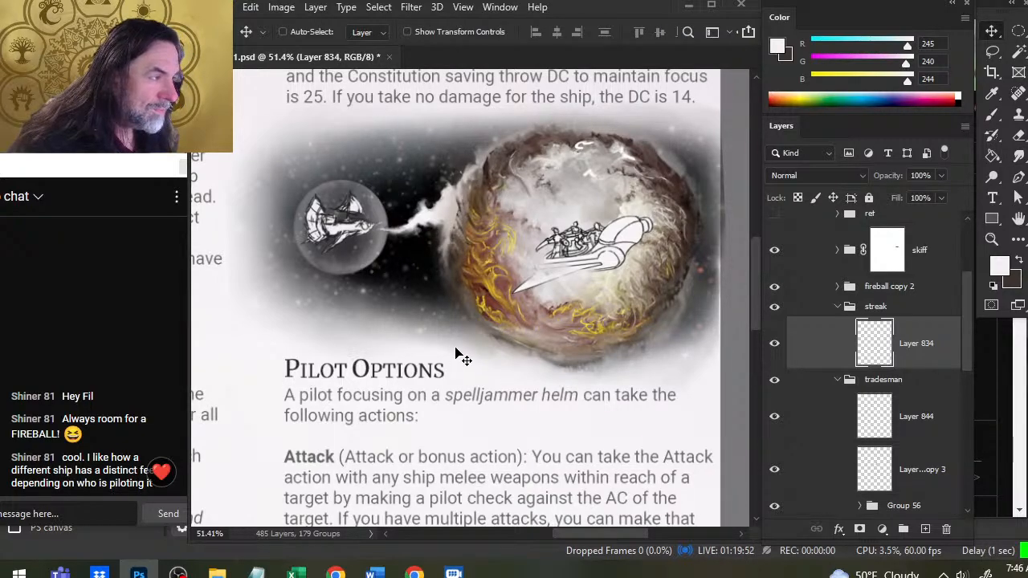
pyautogui.press('e')
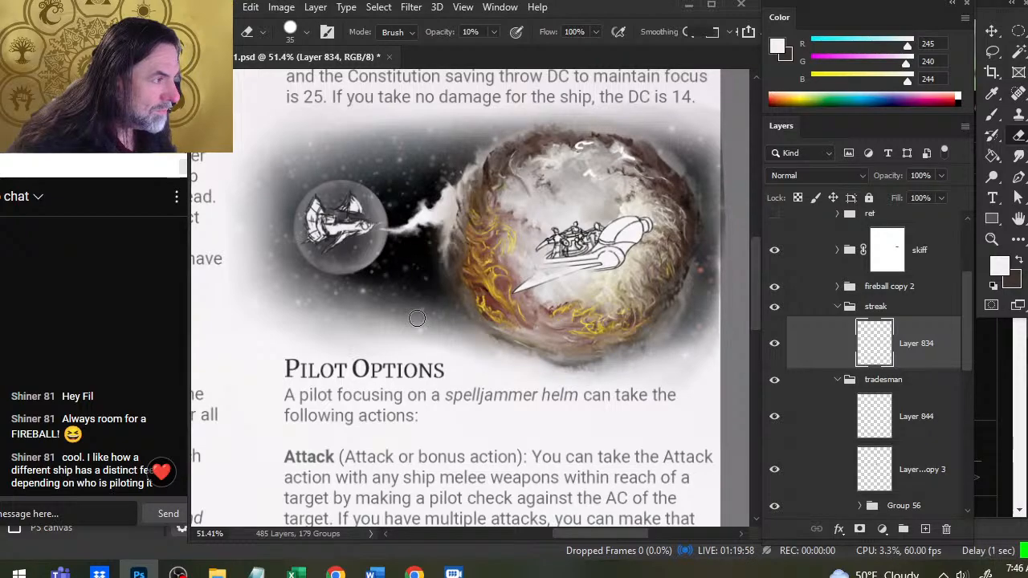
pyautogui.press('r')
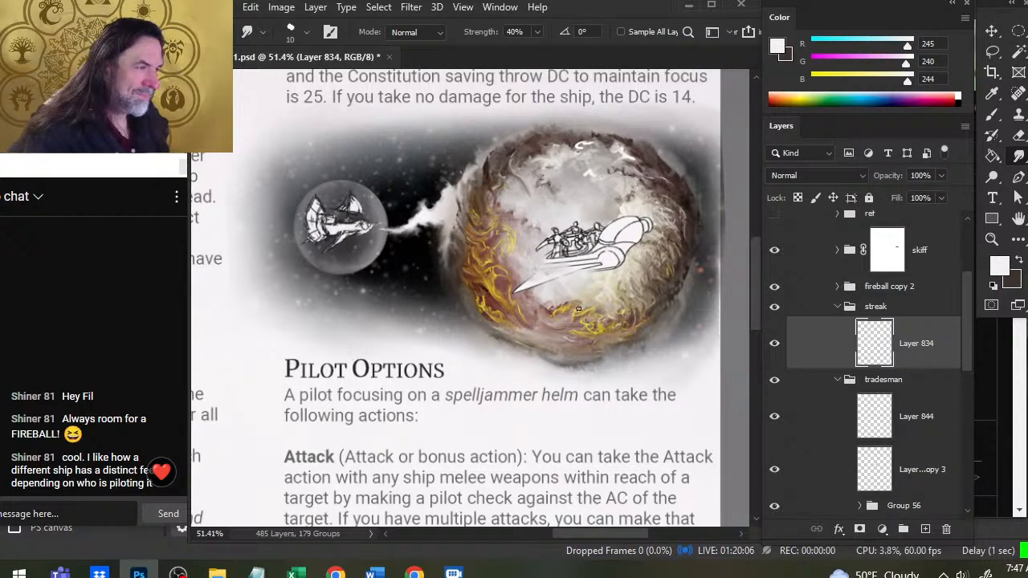
# - Examine the ship, streak and fireball illustration up close and within the full page layout
pyautogui.press('z')
pyautogui.scroll(-3, 610, 299)
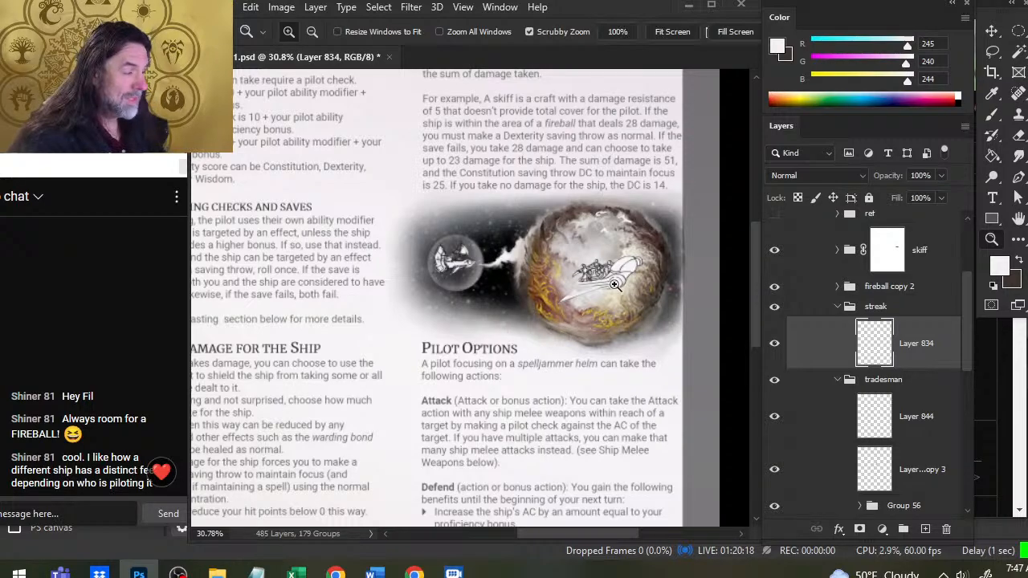
pyautogui.moveTo(601, 269); pyautogui.dragTo(616, 304)
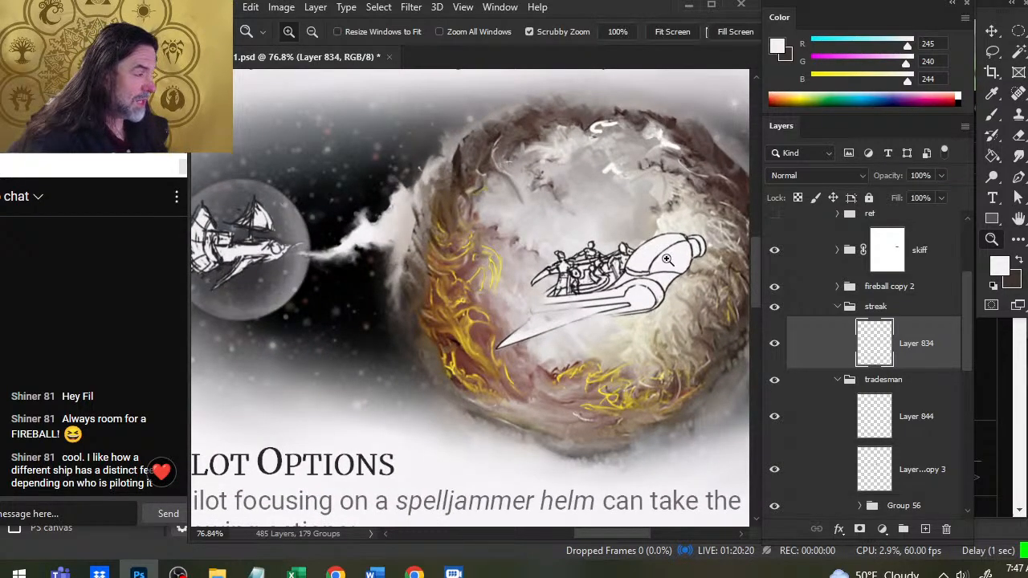
pyautogui.moveTo(394, 324); pyautogui.dragTo(507, 318)
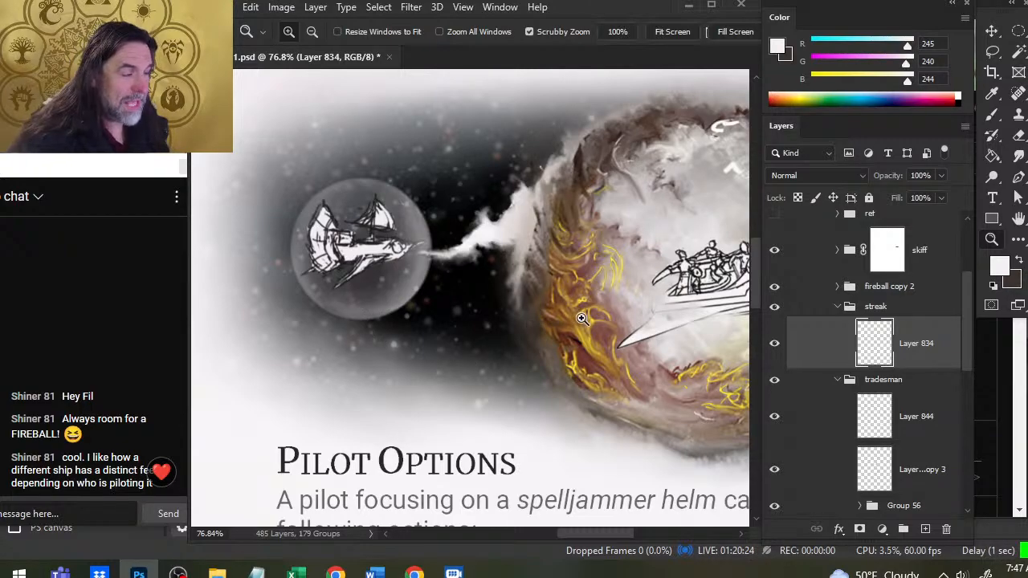
pyautogui.moveTo(595, 307); pyautogui.dragTo(499, 347)
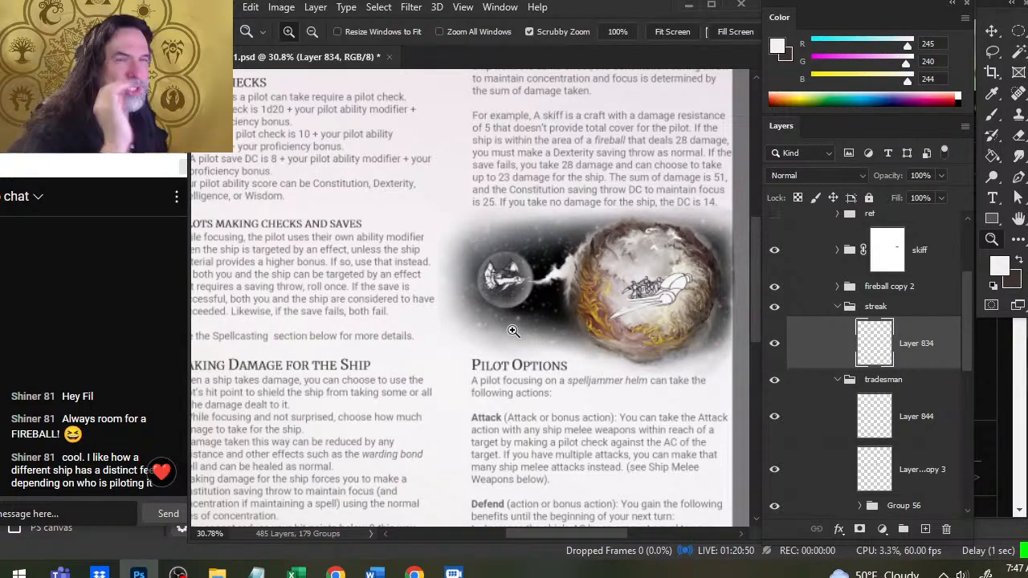
pyautogui.moveTo(538, 290); pyautogui.dragTo(492, 290)
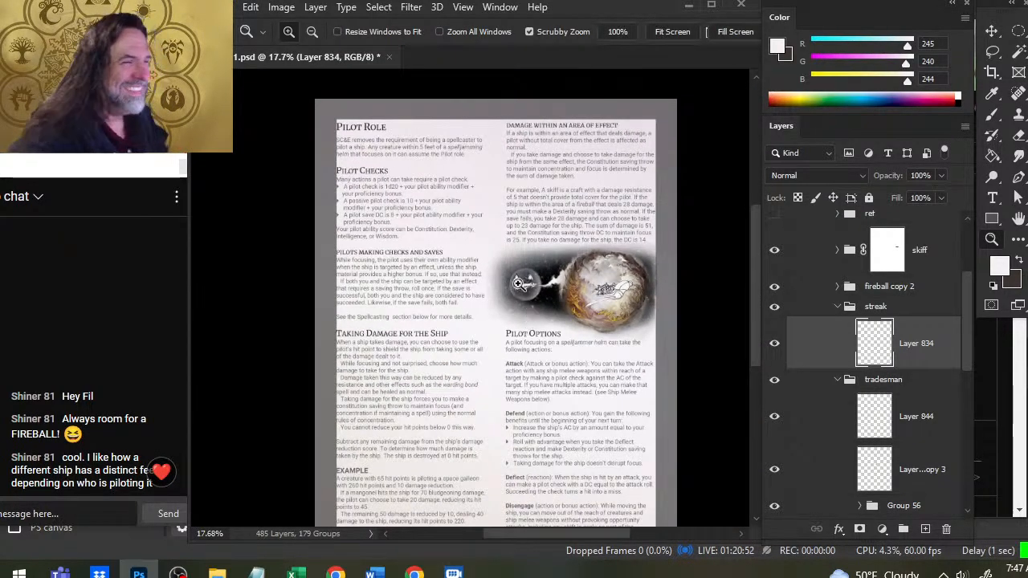
pyautogui.moveTo(575, 305); pyautogui.dragTo(523, 275)
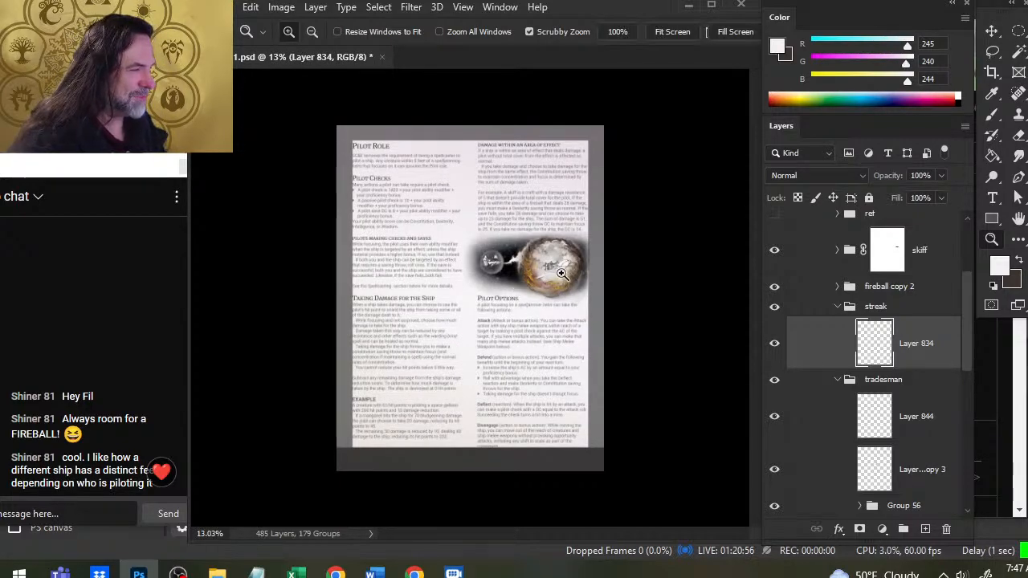
pyautogui.moveTo(561, 274); pyautogui.dragTo(535, 291)
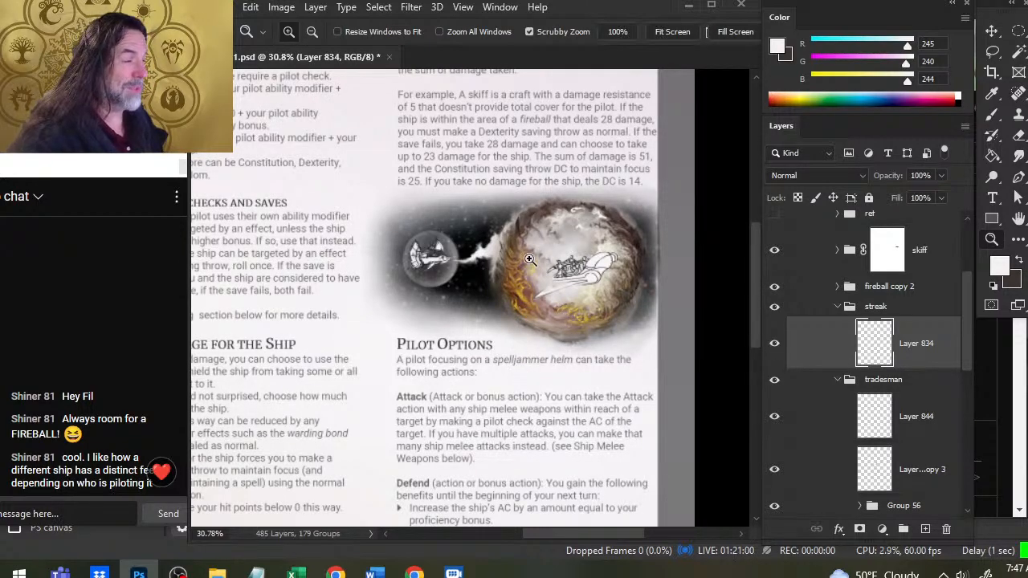
pyautogui.moveTo(572, 324); pyautogui.dragTo(518, 323)
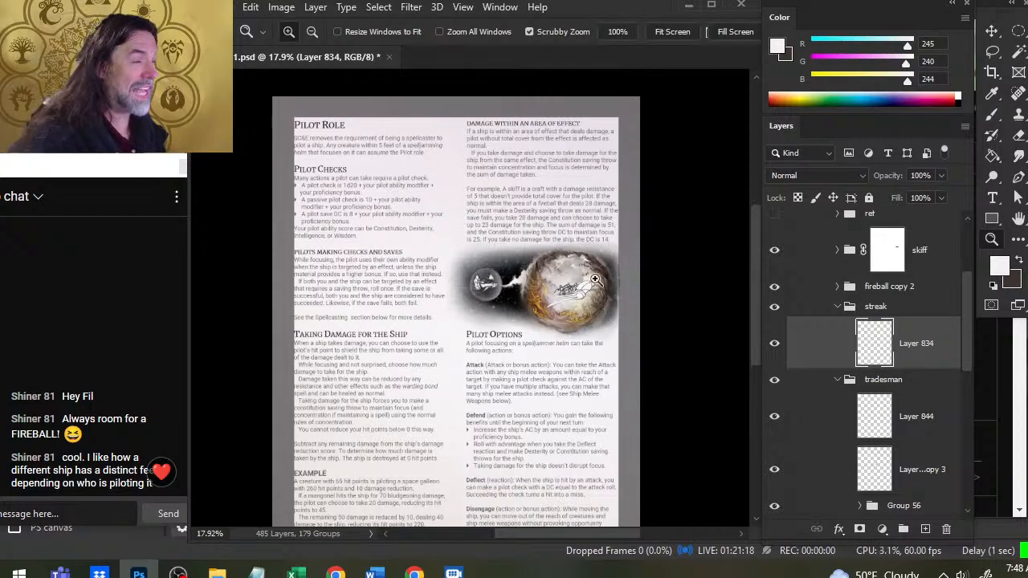
pyautogui.moveTo(596, 277); pyautogui.dragTo(620, 281)
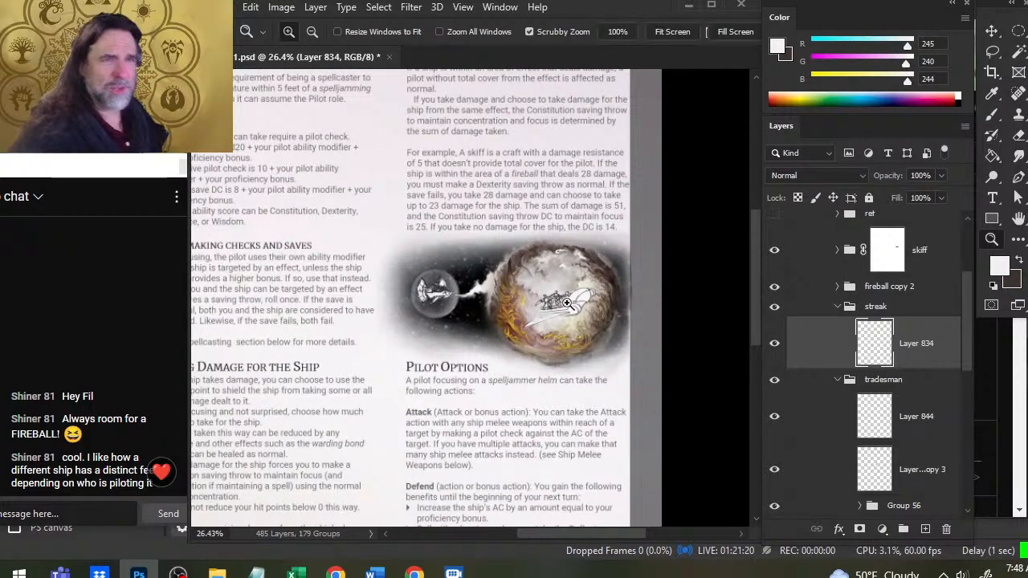
# - Save the page document and close it
pyautogui.hotkey('ctrl', 's')
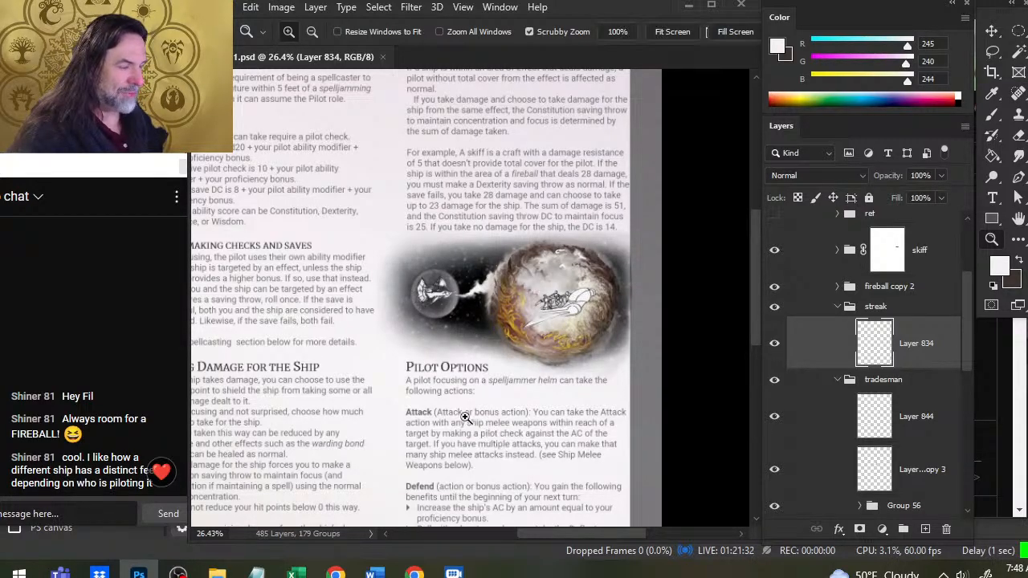
pyautogui.moveTo(521, 339); pyautogui.dragTo(465, 338)
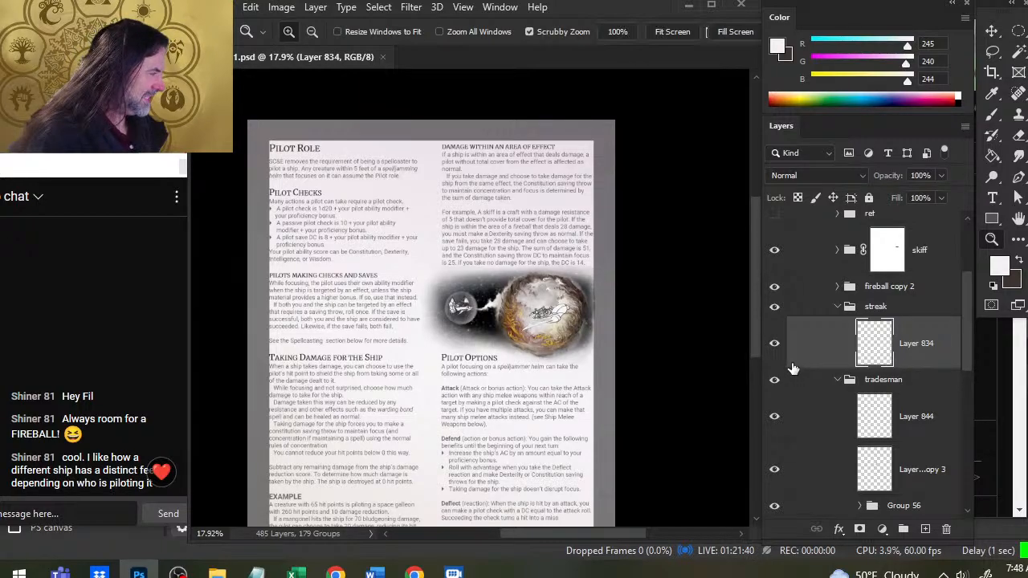
pyautogui.click(384, 57)
# - Open the recent document combat 2.psd
pyautogui.click(234, 8)
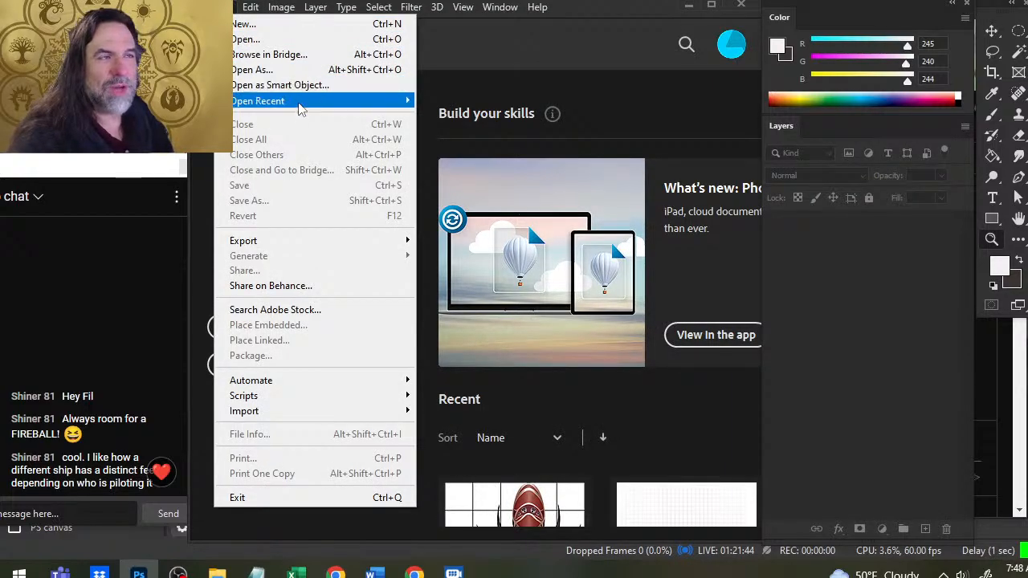
pyautogui.moveTo(301, 109)
pyautogui.click(517, 131)
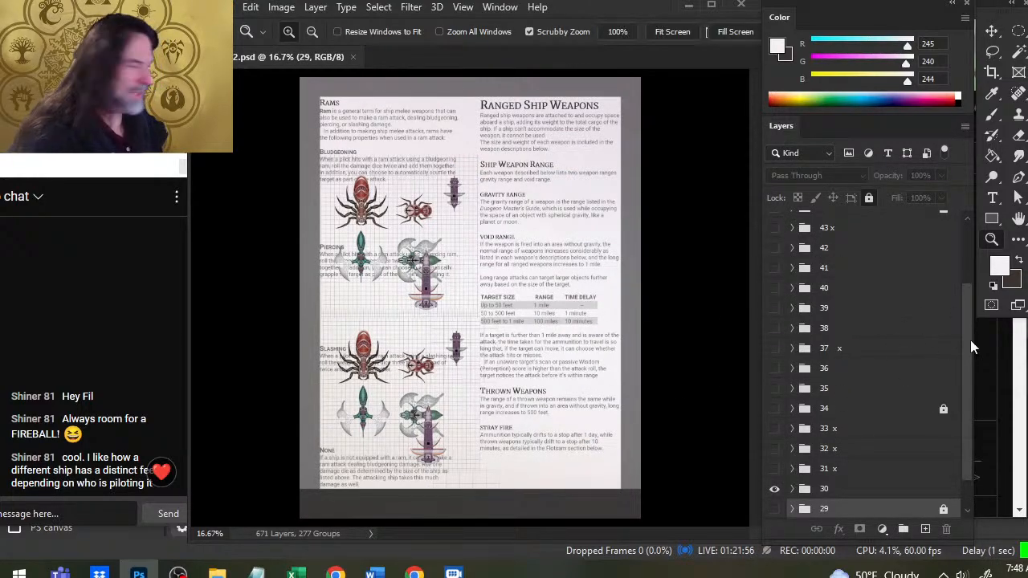
# - Hide page group 30 and show page group 29 in its place
pyautogui.moveTo(968, 335); pyautogui.dragTo(972, 376)
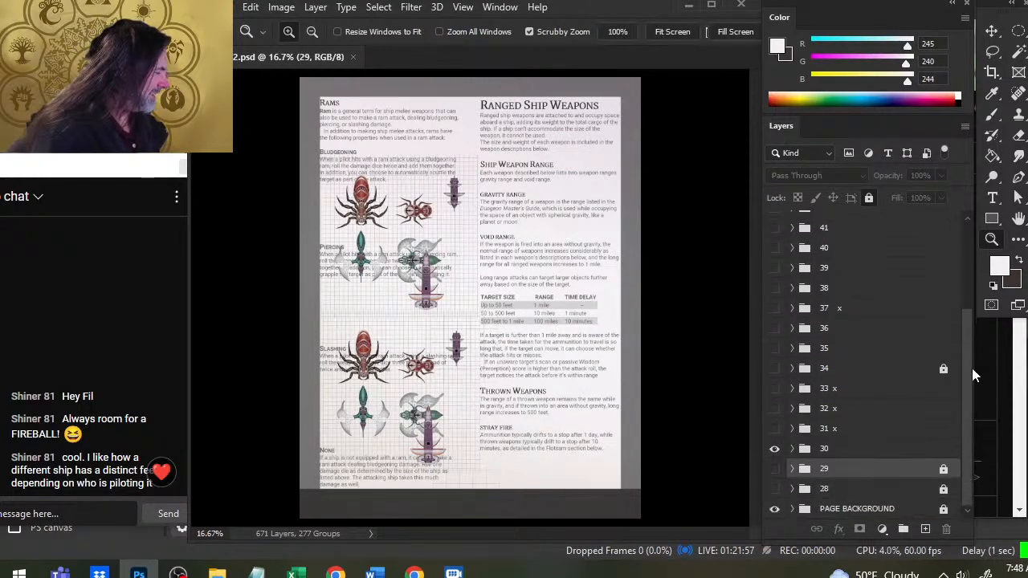
pyautogui.click(774, 448)
pyautogui.click(774, 468)
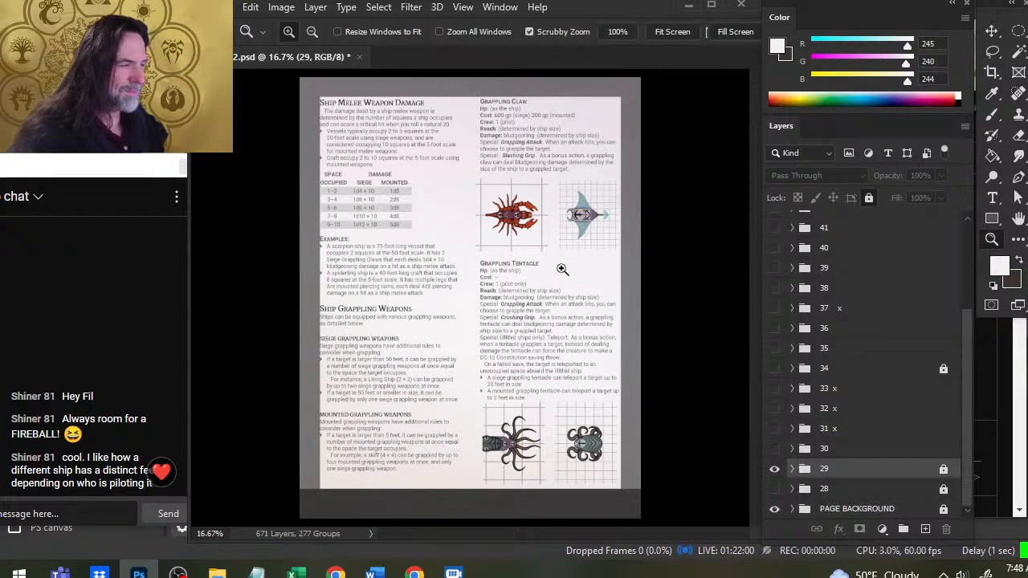
# - Examine the Ship Melee Weapon Damage text, its damage table and the scorpion ship illustration on page 29
pyautogui.moveTo(556, 213); pyautogui.dragTo(596, 218)
pyautogui.moveTo(568, 169); pyautogui.dragTo(582, 290)
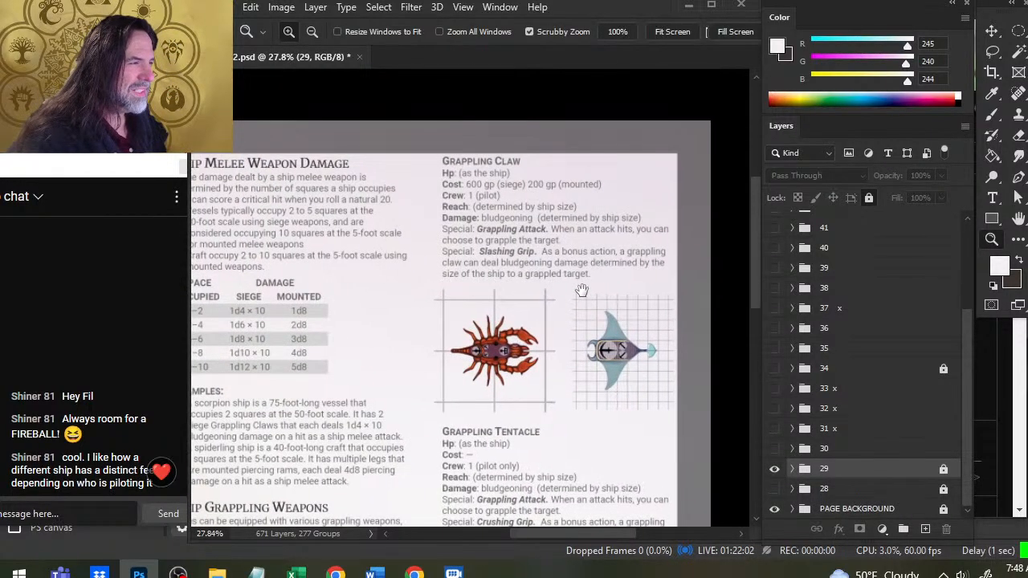
pyautogui.click(560, 223)
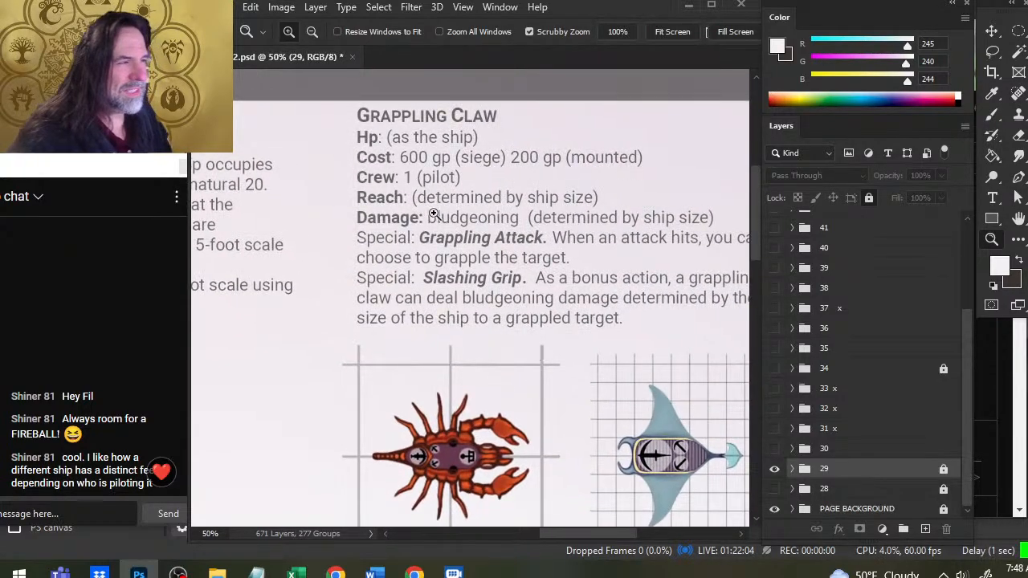
pyautogui.moveTo(431, 297); pyautogui.dragTo(691, 312)
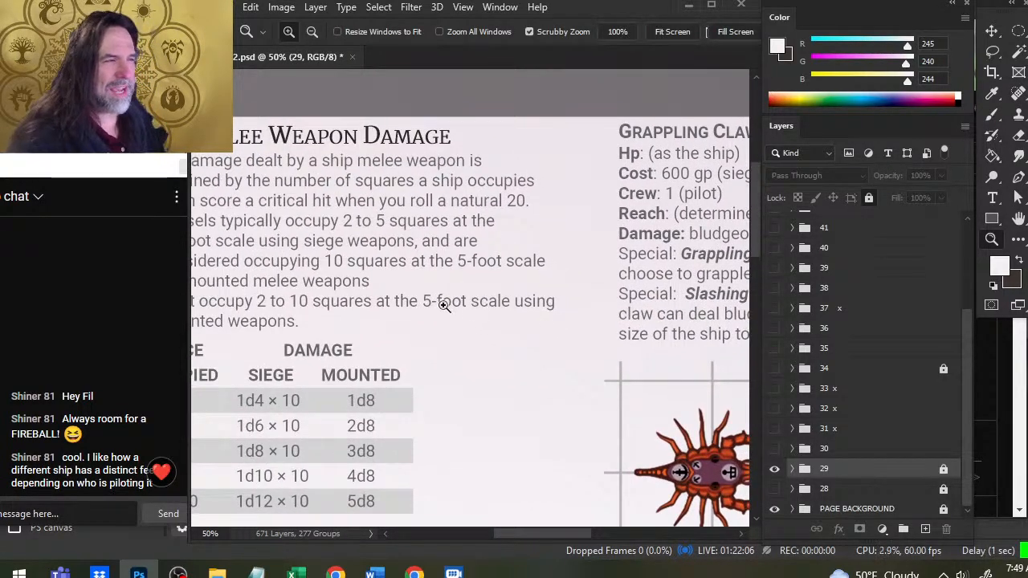
pyautogui.moveTo(453, 274); pyautogui.dragTo(424, 272)
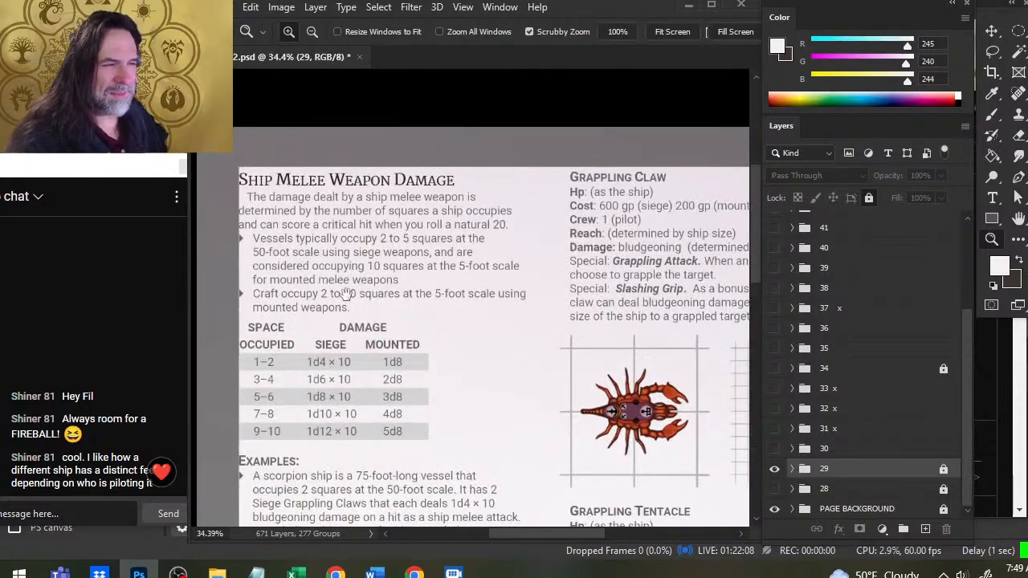
pyautogui.moveTo(392, 304); pyautogui.dragTo(411, 246)
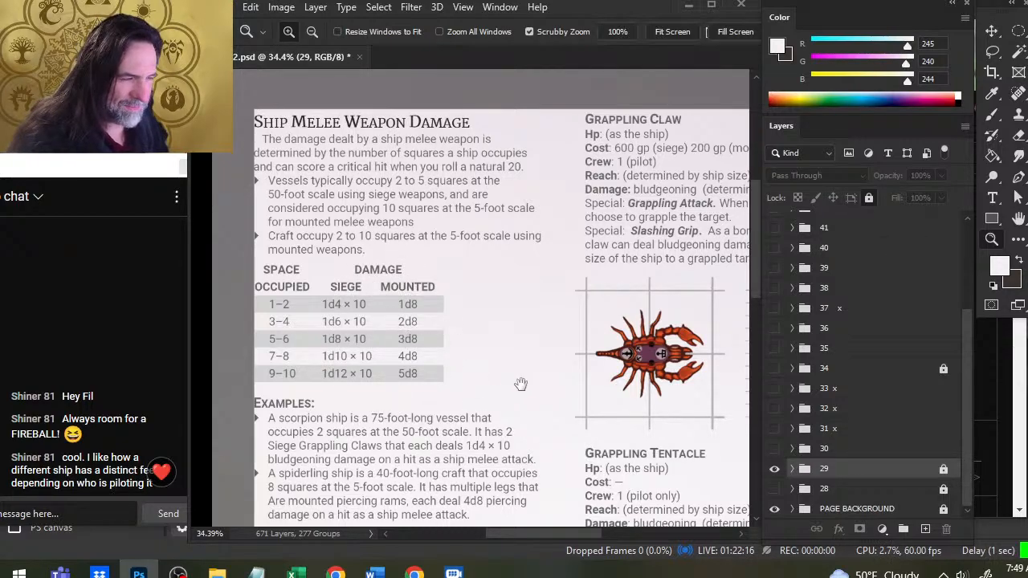
pyautogui.moveTo(517, 379); pyautogui.dragTo(531, 319)
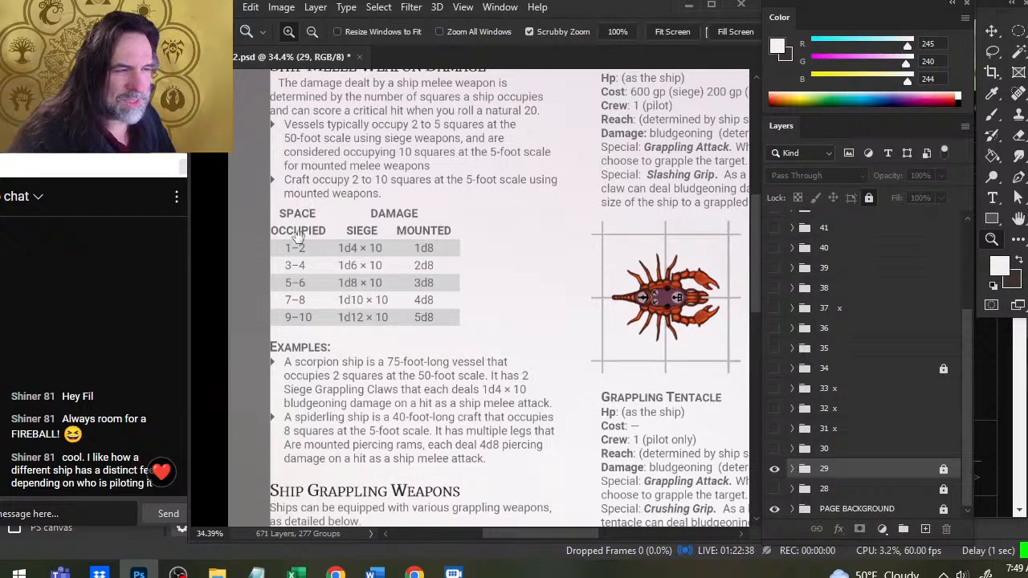
pyautogui.moveTo(640, 326); pyautogui.dragTo(603, 281)
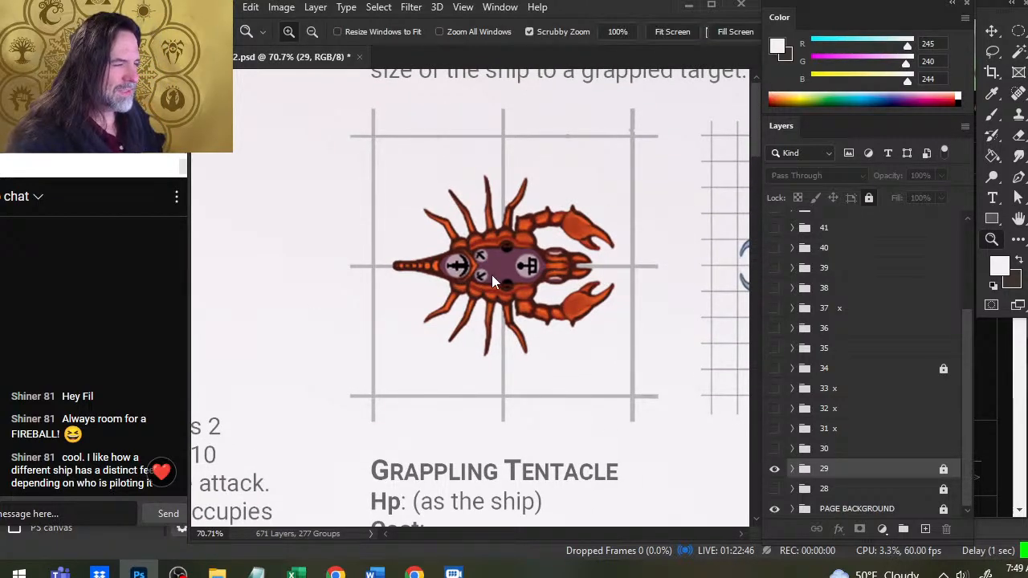
# - Save and close combat 2.psd, and reopen it from the recent files
pyautogui.hotkey('ctrl', 's')
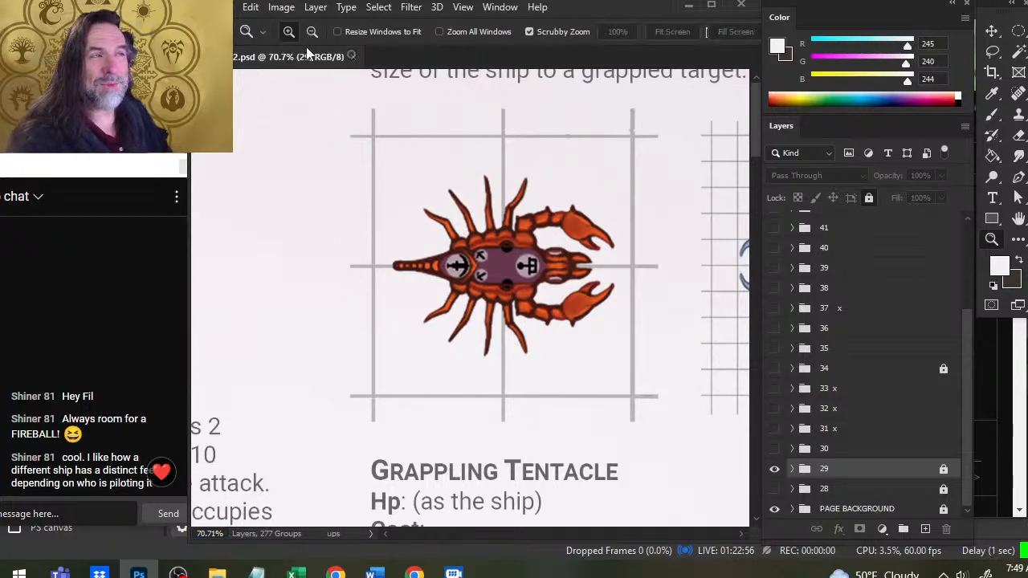
pyautogui.click(352, 57)
pyautogui.click(236, 8)
pyautogui.moveTo(312, 107)
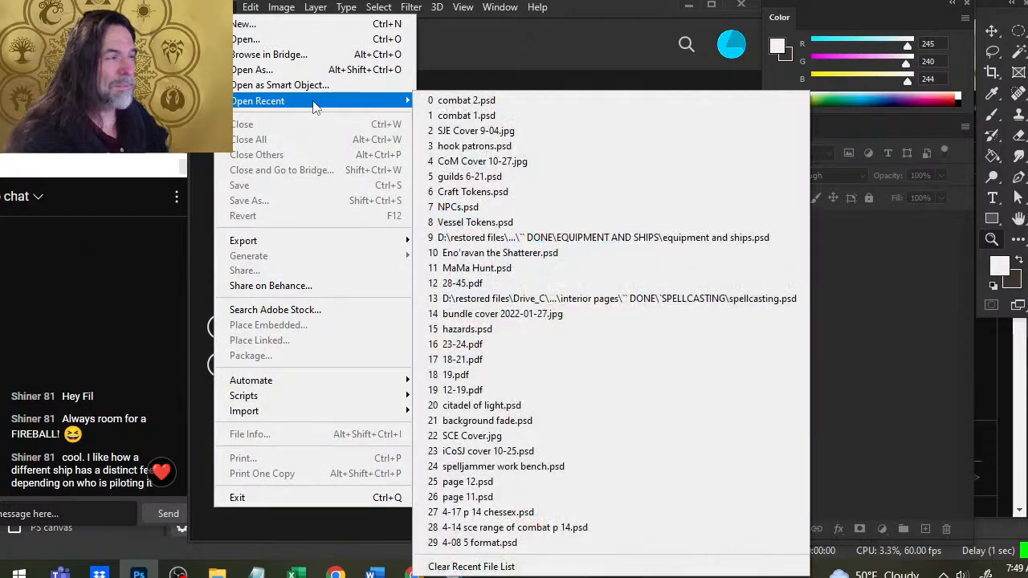
pyautogui.click(499, 130)
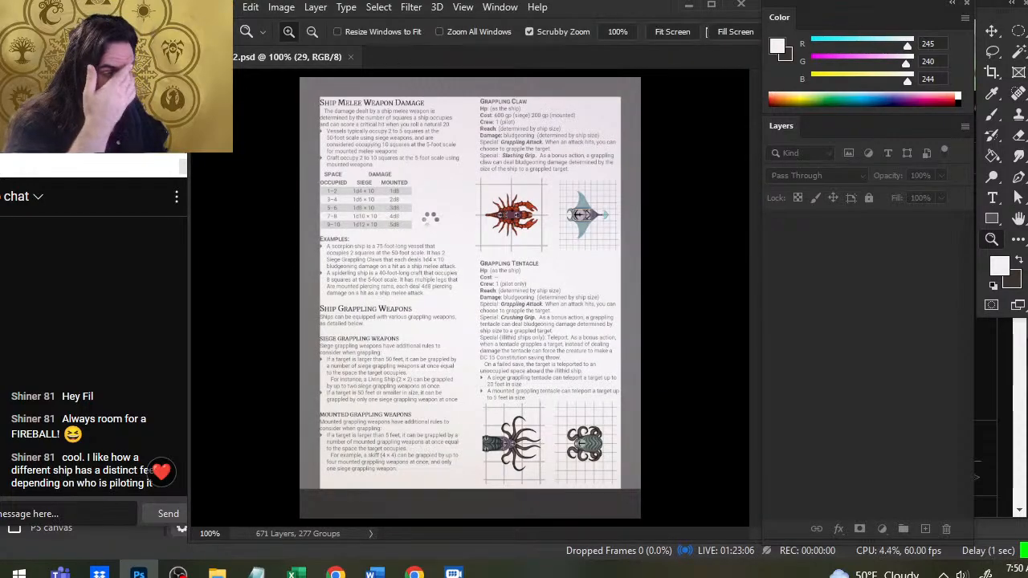
# - Inspect the scorpion and ray-shaped ships on their grids and check them against the melee weapon damage table
pyautogui.moveTo(591, 209); pyautogui.dragTo(679, 246)
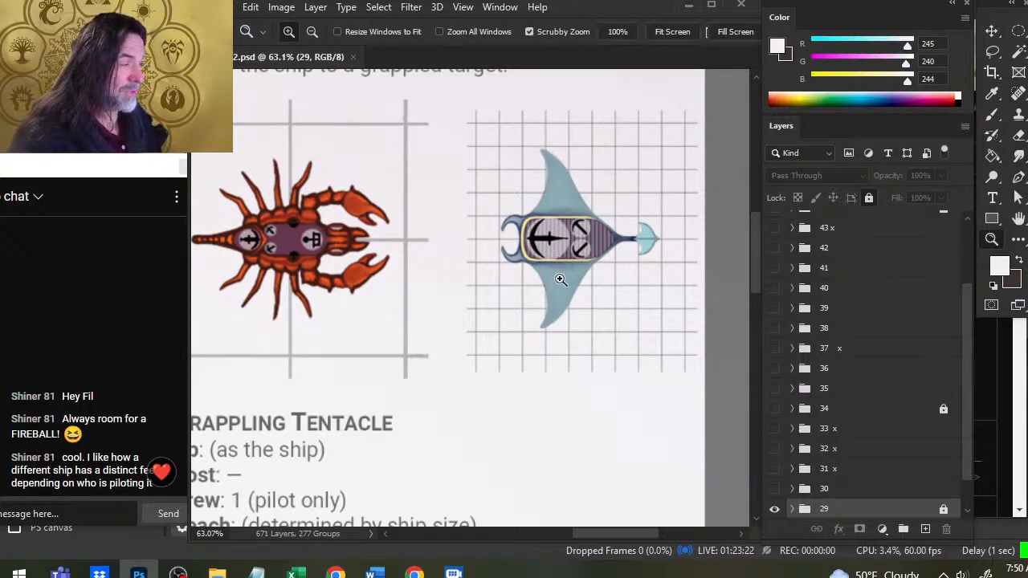
pyautogui.moveTo(618, 284); pyautogui.dragTo(555, 280)
pyautogui.moveTo(453, 257); pyautogui.dragTo(471, 285)
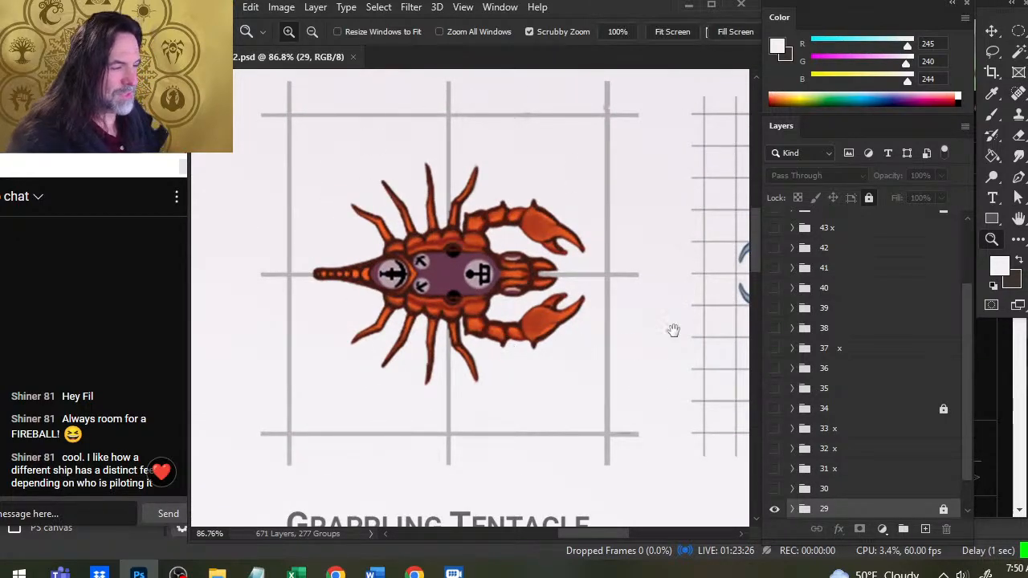
pyautogui.moveTo(672, 330); pyautogui.dragTo(319, 301)
pyautogui.moveTo(323, 255); pyautogui.dragTo(556, 249)
pyautogui.moveTo(593, 303); pyautogui.dragTo(508, 290)
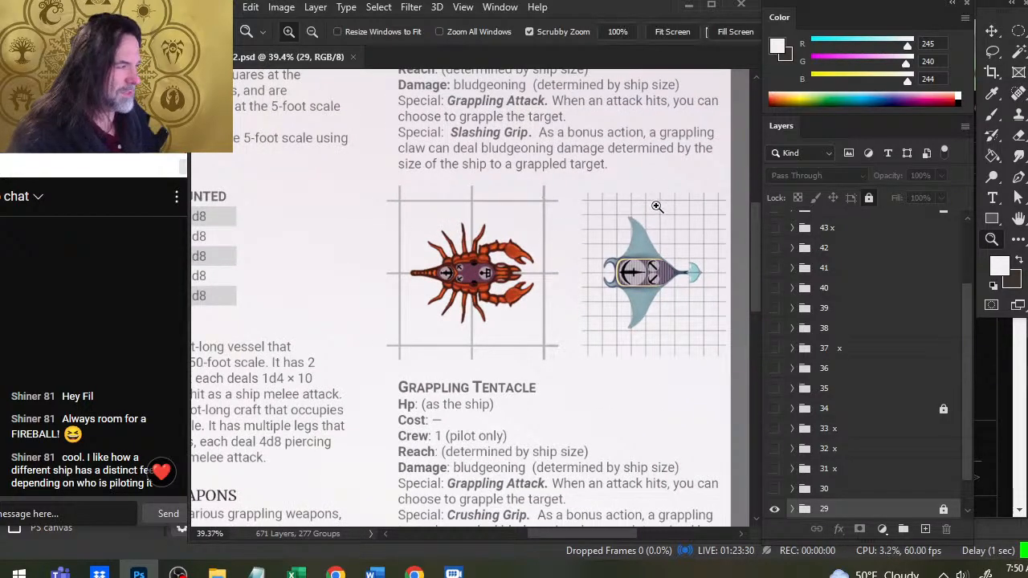
pyautogui.moveTo(380, 291); pyautogui.dragTo(589, 296)
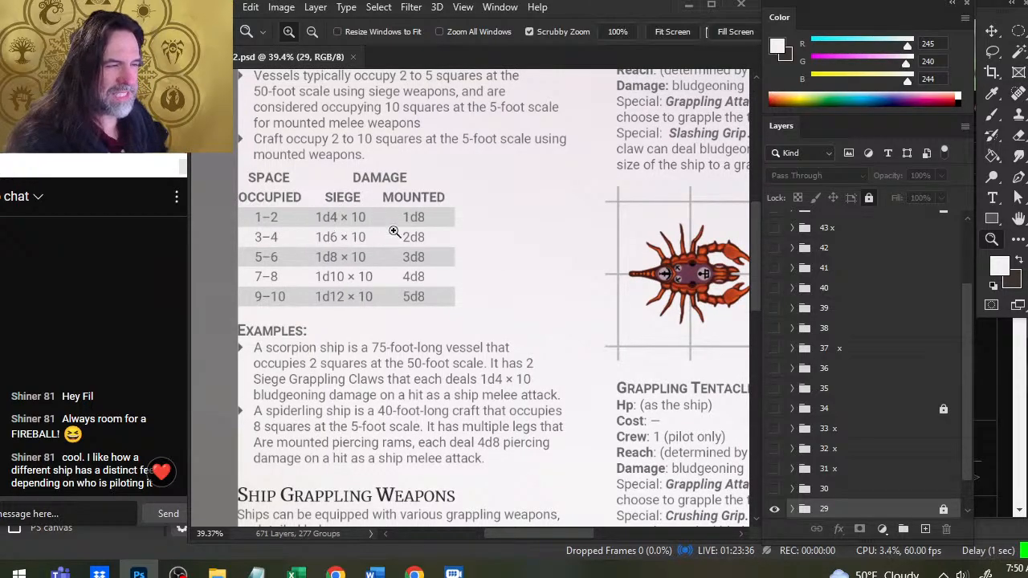
pyautogui.moveTo(697, 305); pyautogui.dragTo(561, 293)
pyautogui.moveTo(721, 353); pyautogui.dragTo(712, 354)
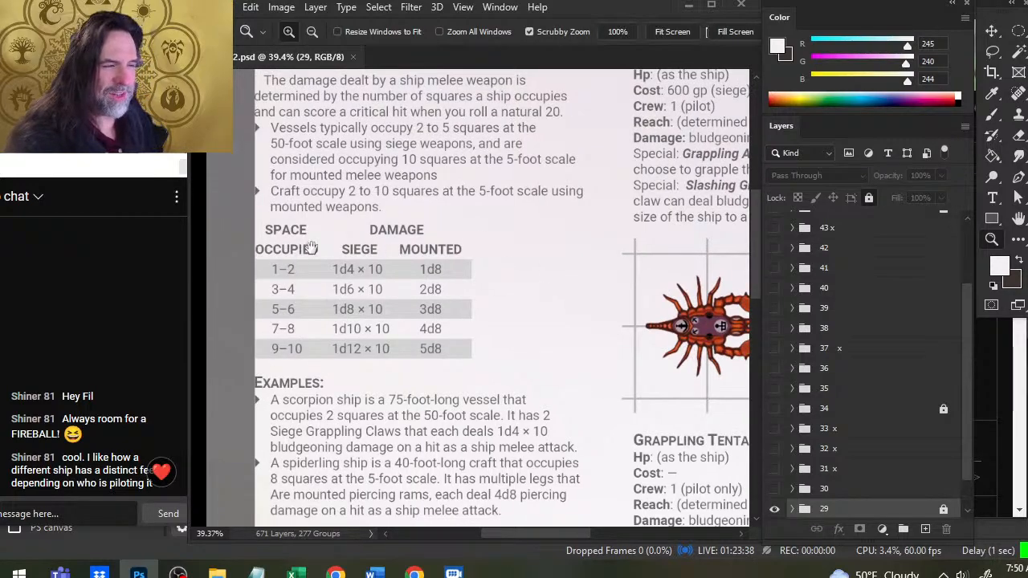
pyautogui.hotkey('ctrl', '0')
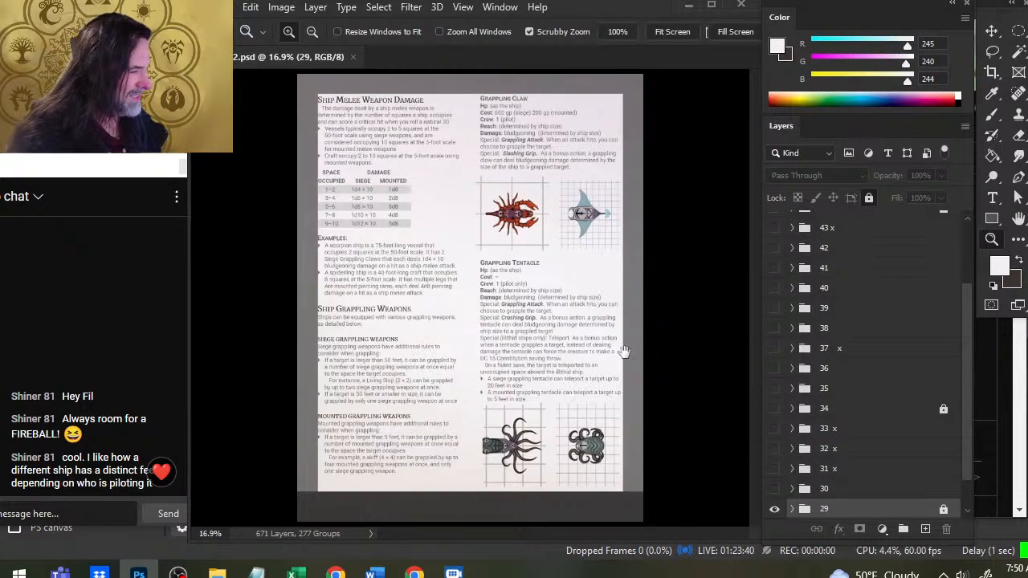
# - Compare the squares the scorpion and ray-shaped ships occupy with the table's siege and mounted damage columns
pyautogui.moveTo(518, 212); pyautogui.dragTo(581, 173)
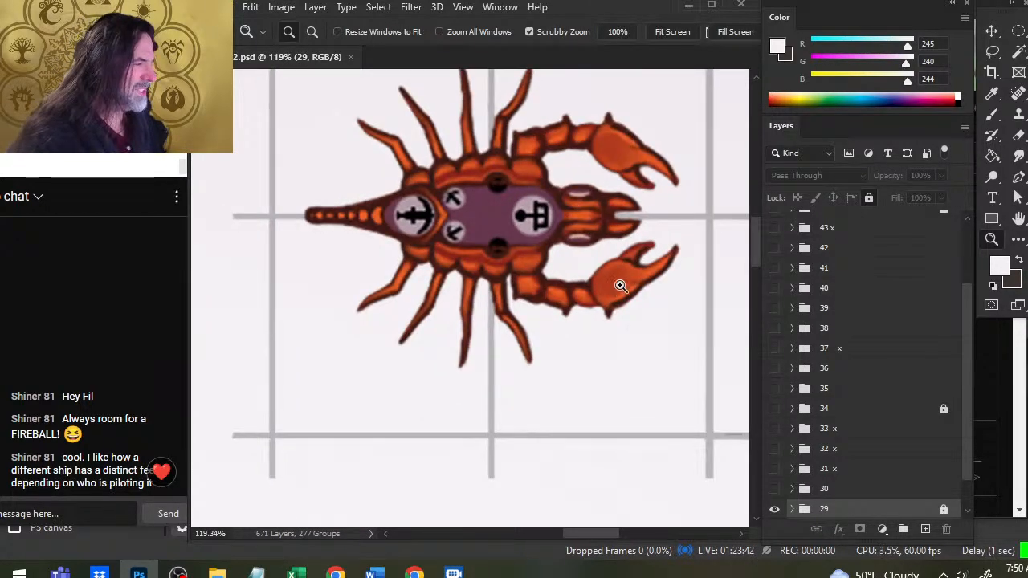
pyautogui.moveTo(571, 341); pyautogui.dragTo(460, 358)
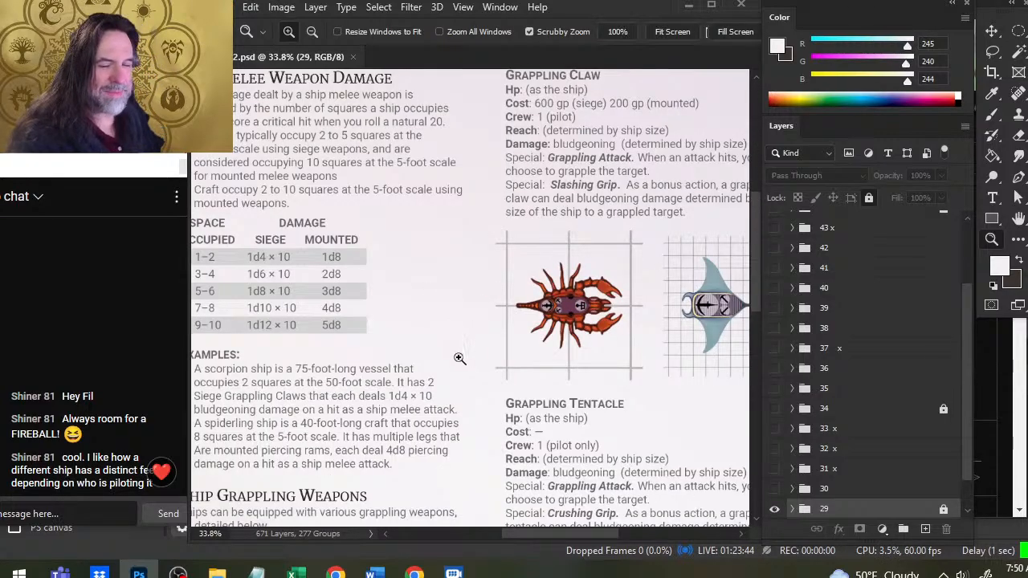
pyautogui.moveTo(658, 330); pyautogui.dragTo(563, 336)
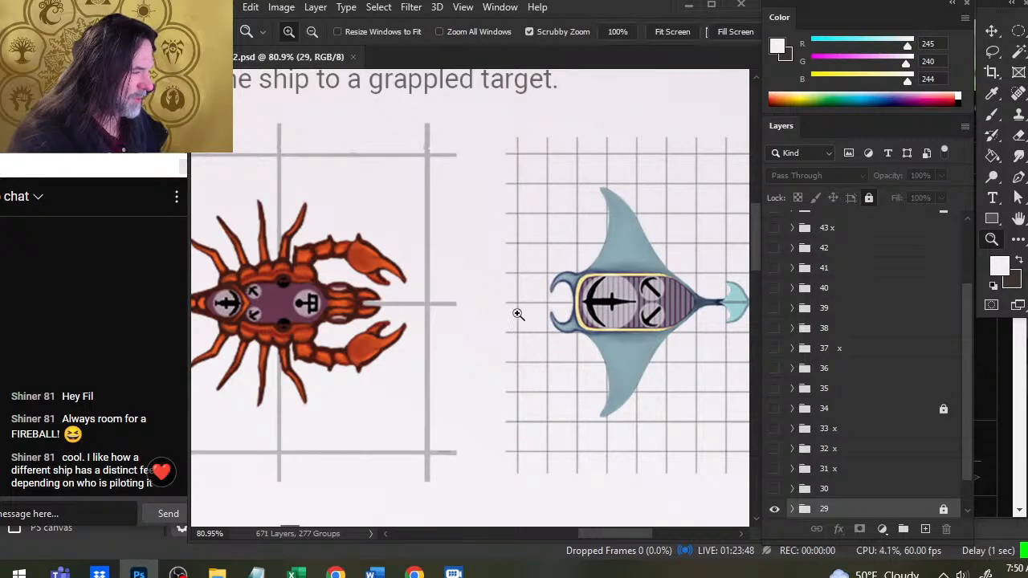
pyautogui.moveTo(523, 337); pyautogui.dragTo(379, 343)
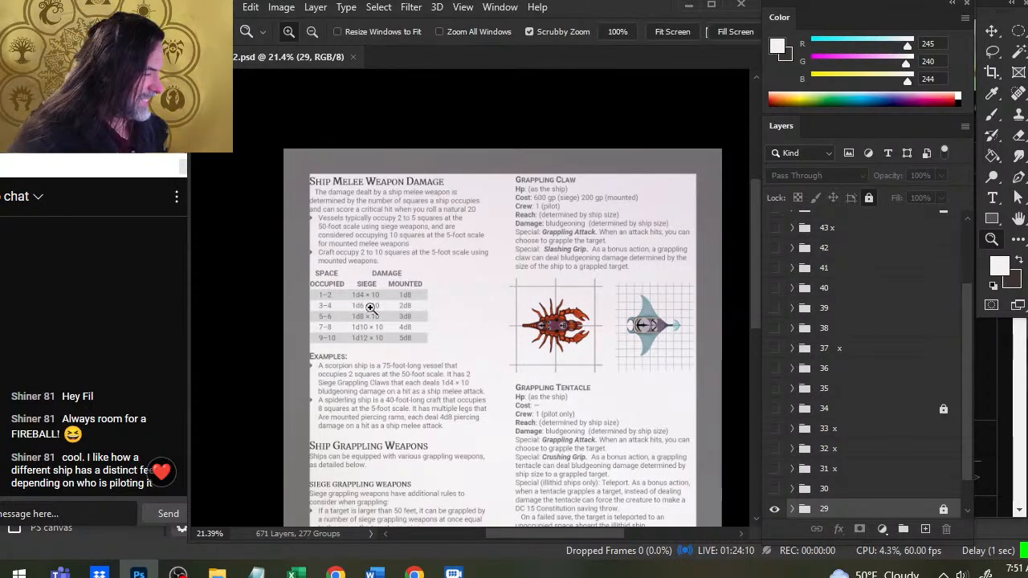
pyautogui.moveTo(336, 339); pyautogui.dragTo(408, 353)
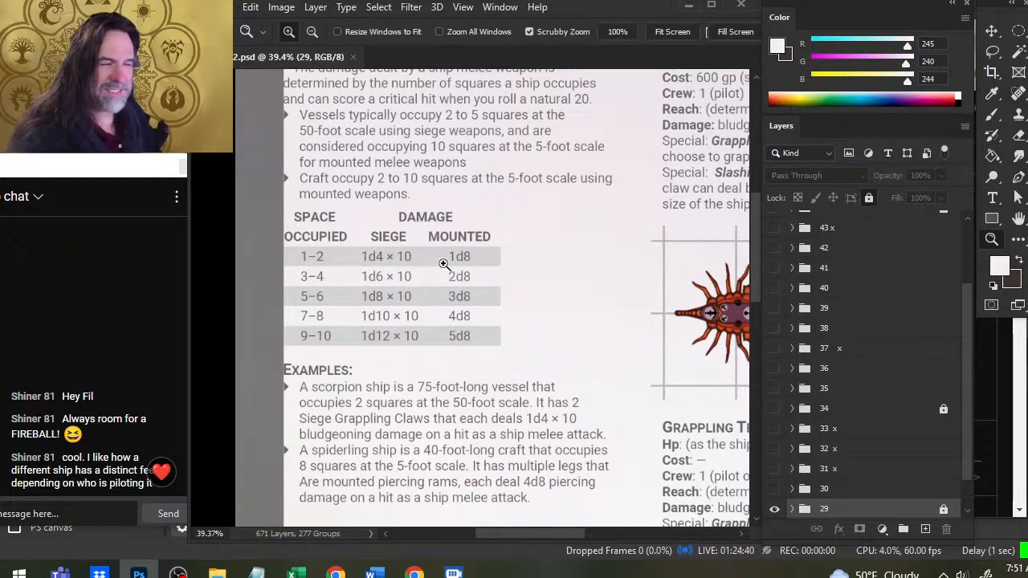
pyautogui.moveTo(584, 328); pyautogui.dragTo(464, 271)
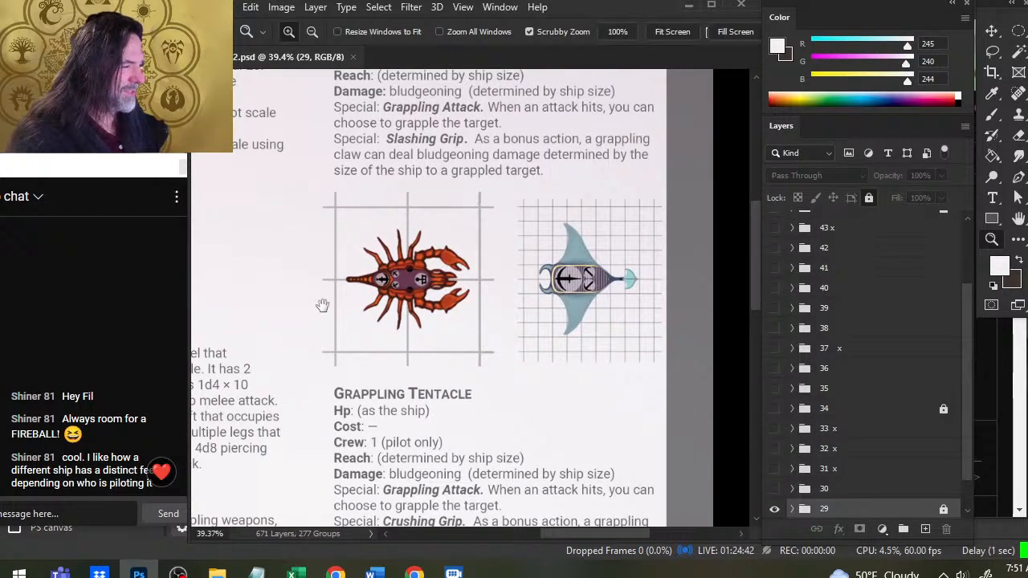
pyautogui.moveTo(321, 305); pyautogui.dragTo(391, 292)
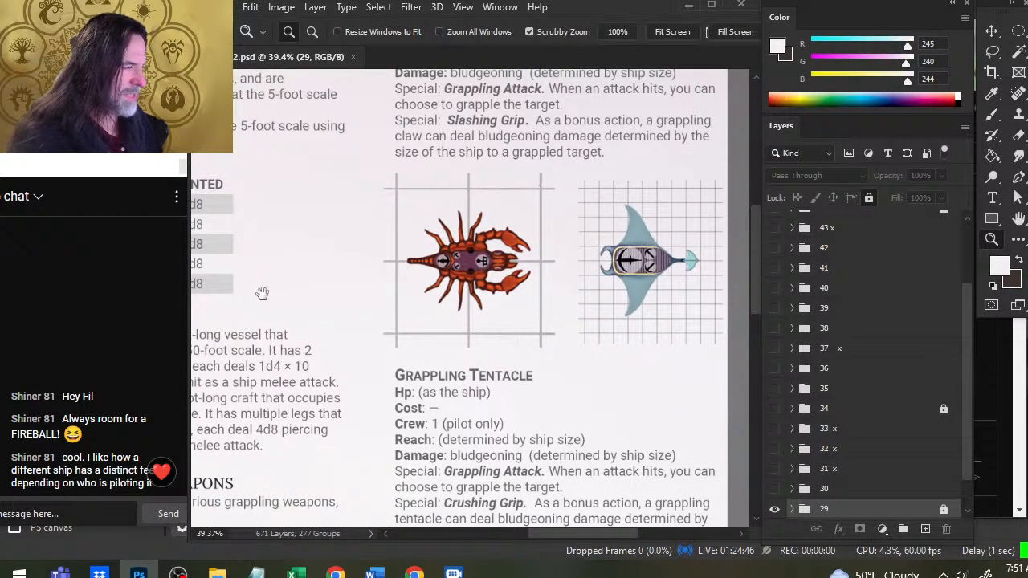
pyautogui.moveTo(261, 292); pyautogui.dragTo(483, 332)
pyautogui.moveTo(604, 314); pyautogui.dragTo(469, 263)
# - Review the Grappling Claw entry, including Grappling Attack and Slashing Grip, alongside its two ship illustrations
pyautogui.moveTo(626, 267); pyautogui.dragTo(551, 510)
pyautogui.moveTo(499, 334); pyautogui.dragTo(431, 298)
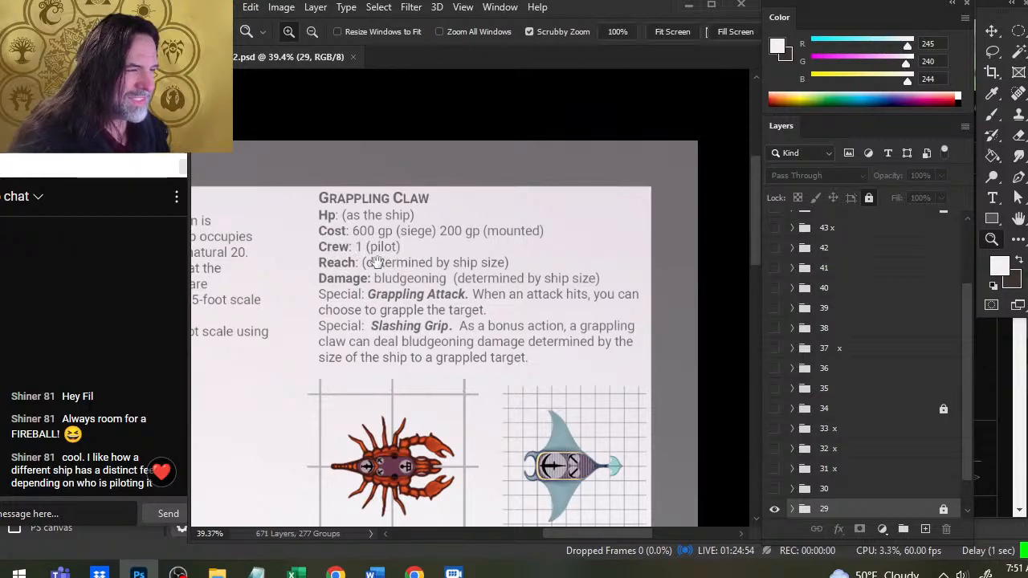
pyautogui.moveTo(431, 380); pyautogui.dragTo(400, 367)
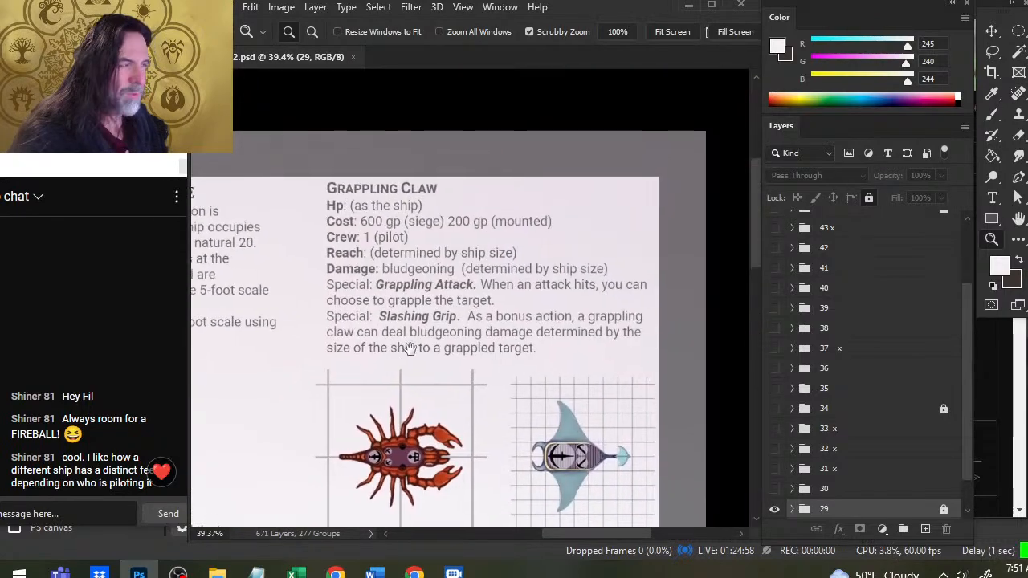
pyautogui.moveTo(442, 440); pyautogui.dragTo(452, 356)
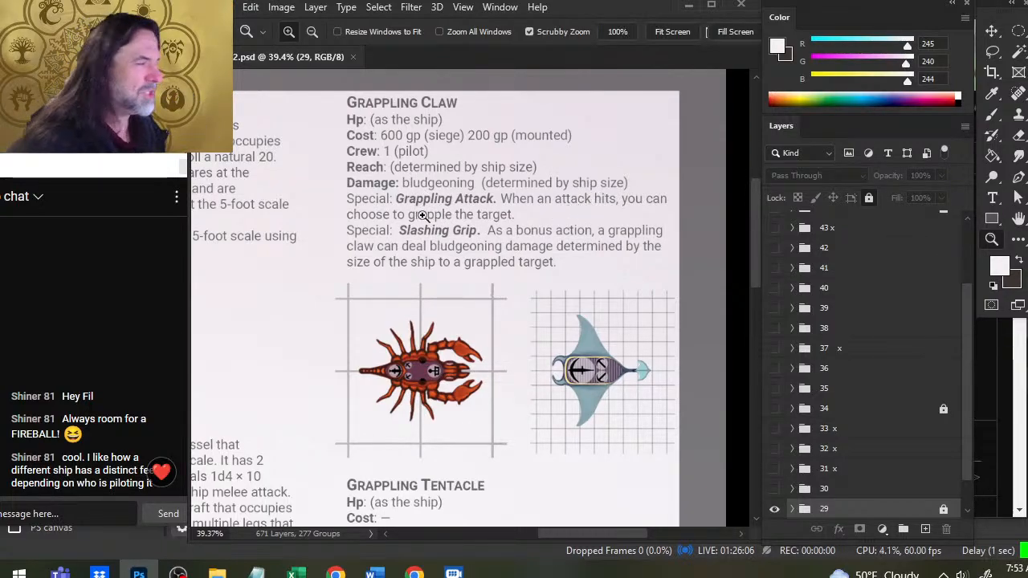
pyautogui.moveTo(332, 356); pyautogui.dragTo(298, 310)
pyautogui.moveTo(523, 263); pyautogui.dragTo(489, 272)
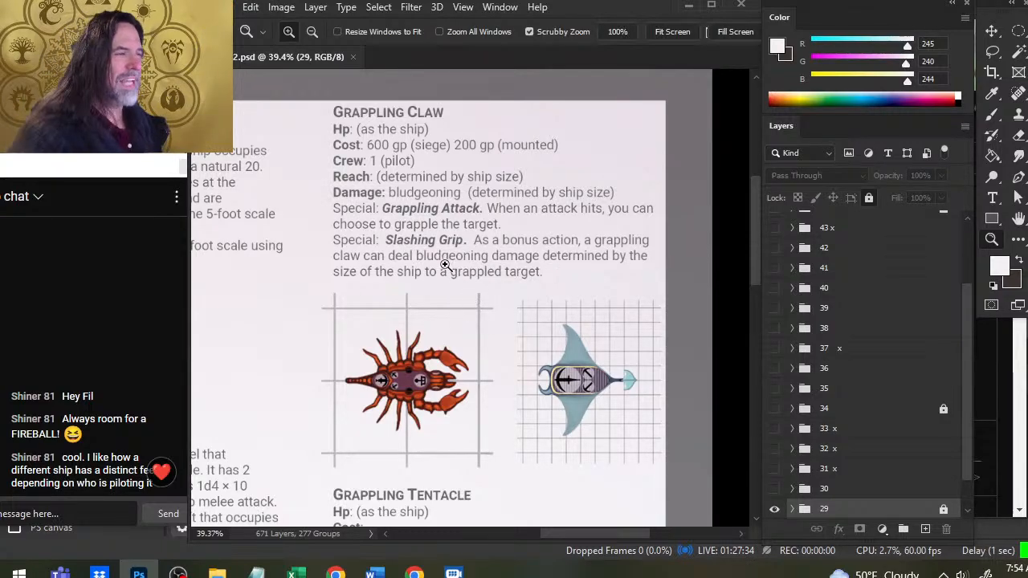
pyautogui.moveTo(489, 304); pyautogui.dragTo(519, 232)
pyautogui.moveTo(554, 272); pyautogui.dragTo(510, 265)
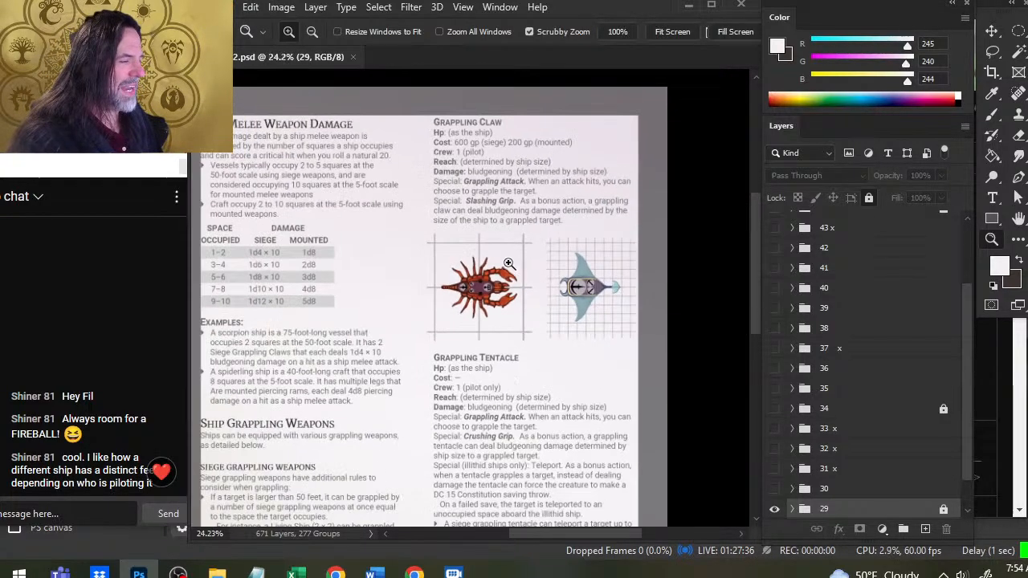
# - Examine the Grappling Tentacle rules and the two tentacled ship illustrations at the foot of page 29
pyautogui.moveTo(534, 449); pyautogui.dragTo(513, 255)
pyautogui.moveTo(511, 428)
pyautogui.mouseDown()
pyautogui.moveTo(519, 281)
pyautogui.moveTo(506, 242)
pyautogui.mouseUp()
pyautogui.moveTo(416, 378); pyautogui.dragTo(434, 361)
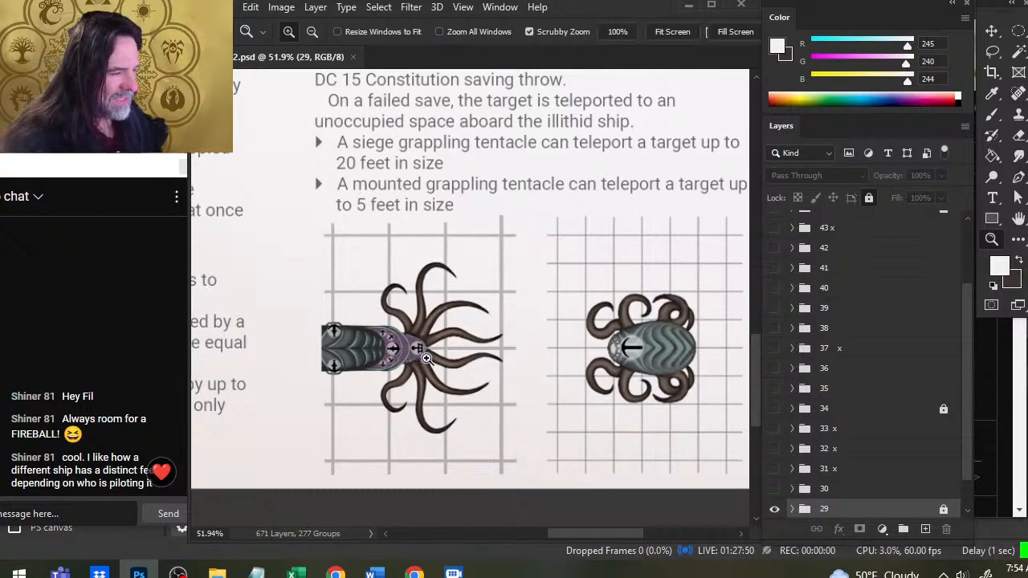
pyautogui.moveTo(428, 359); pyautogui.dragTo(361, 384)
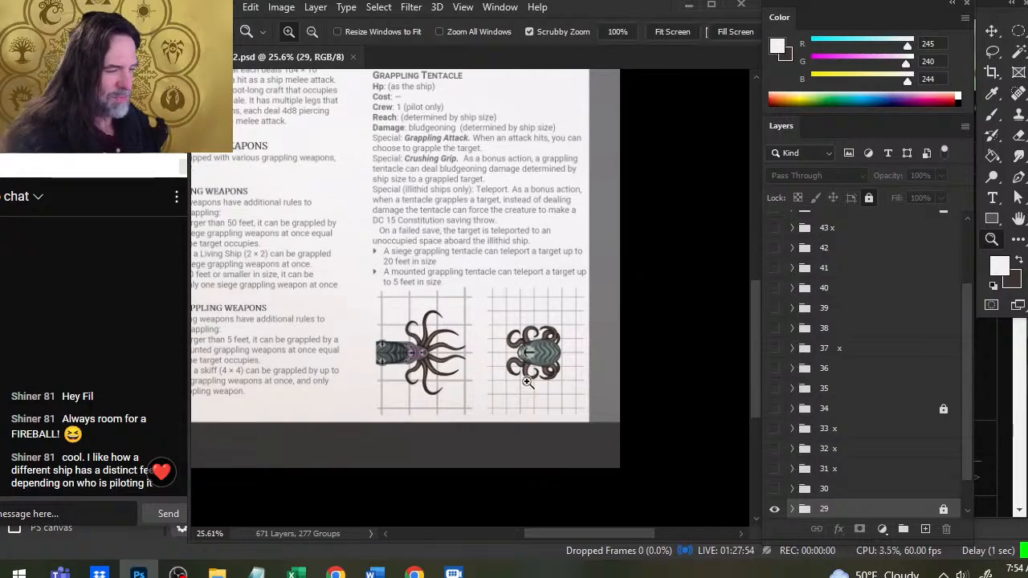
pyautogui.moveTo(550, 341); pyautogui.dragTo(601, 355)
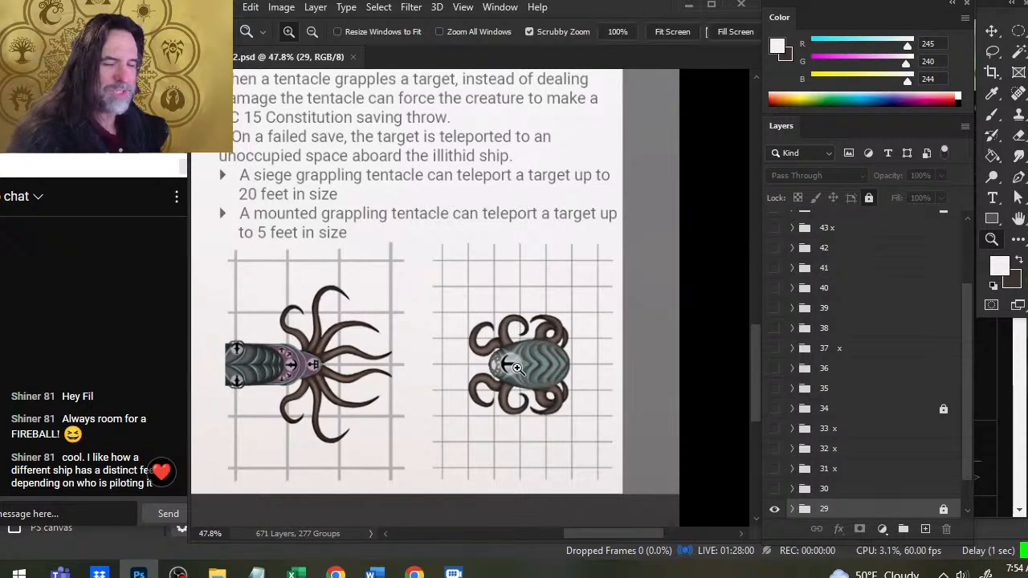
# - Read the Grappling Tentacle's Crushing Grip and Teleport rules and compare them with the two tentacled ship illustrations on page 29
pyautogui.moveTo(467, 238); pyautogui.dragTo(472, 333)
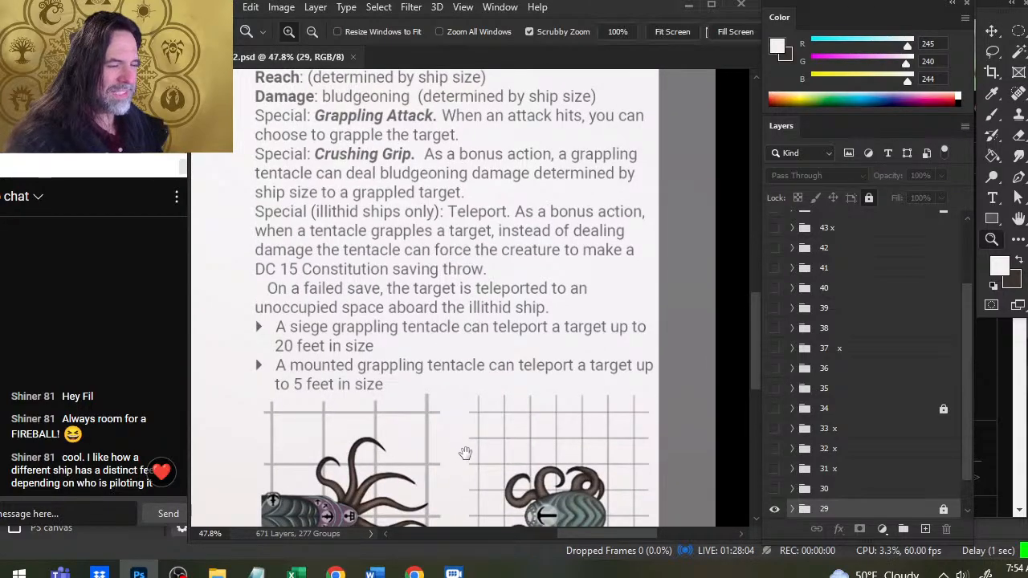
pyautogui.moveTo(466, 452); pyautogui.dragTo(461, 394)
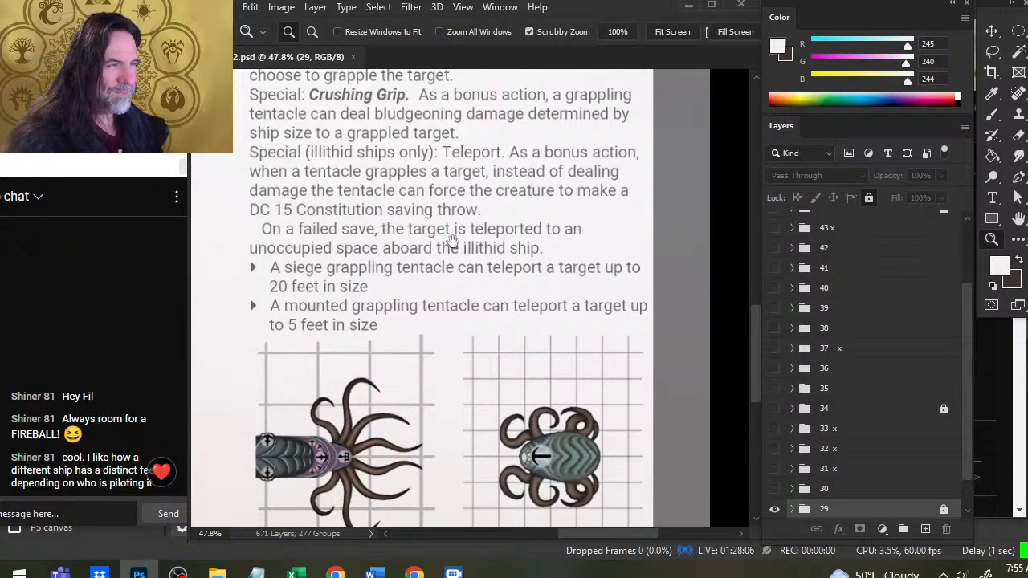
pyautogui.moveTo(451, 243); pyautogui.dragTo(444, 316)
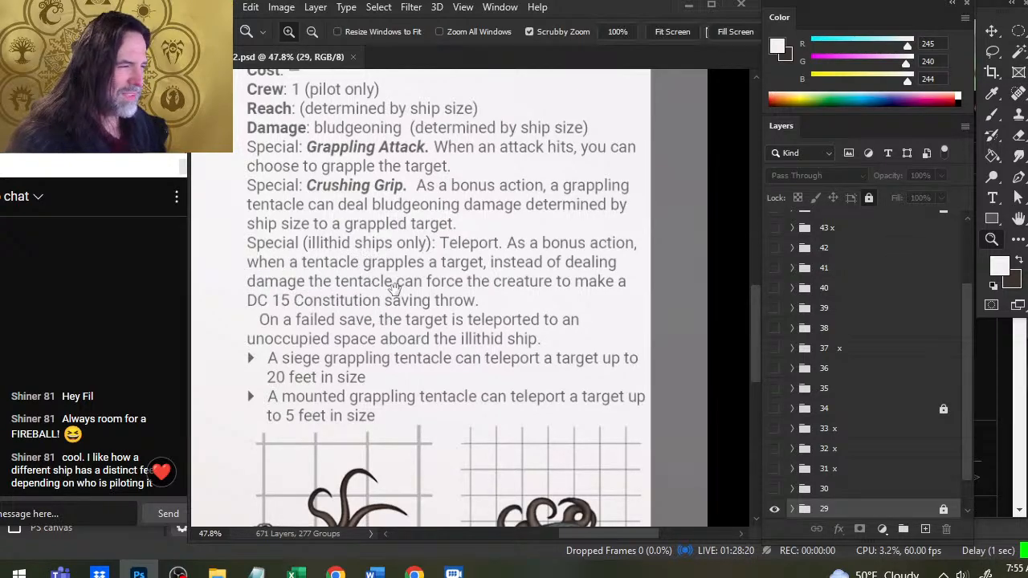
pyautogui.moveTo(485, 315); pyautogui.dragTo(492, 301)
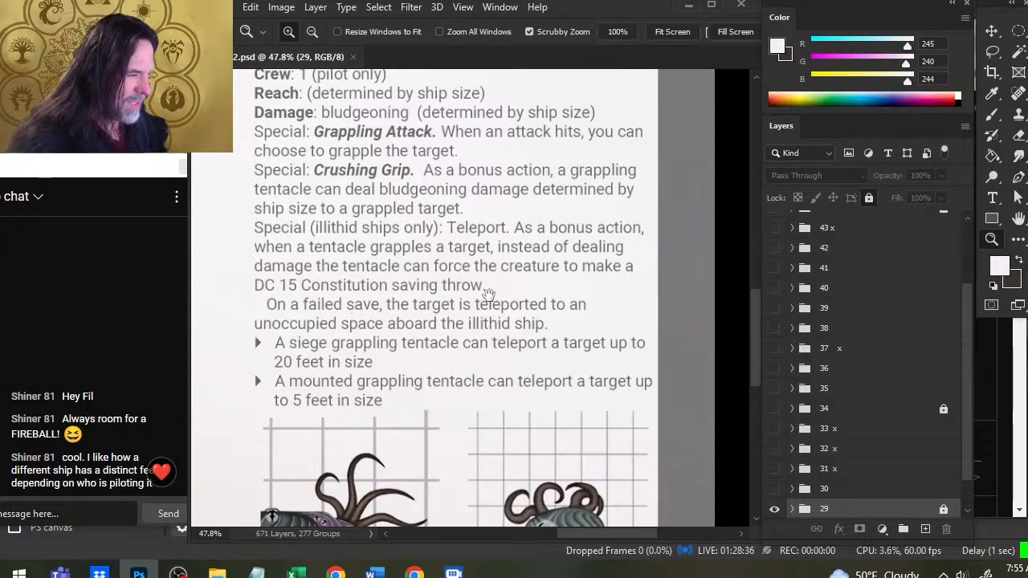
pyautogui.moveTo(401, 384); pyautogui.dragTo(417, 298)
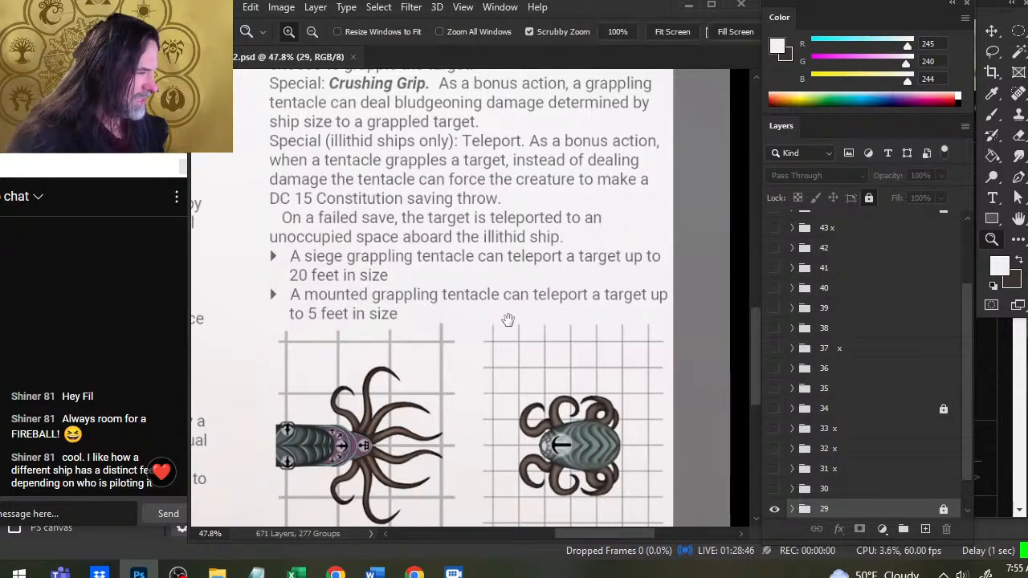
pyautogui.moveTo(472, 454); pyautogui.dragTo(476, 317)
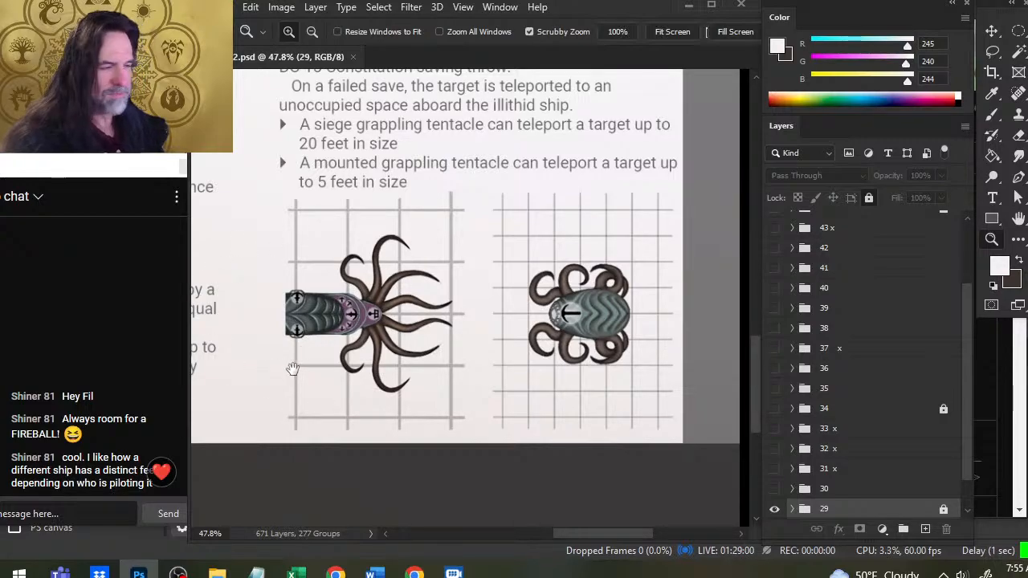
pyautogui.moveTo(382, 202); pyautogui.dragTo(382, 327)
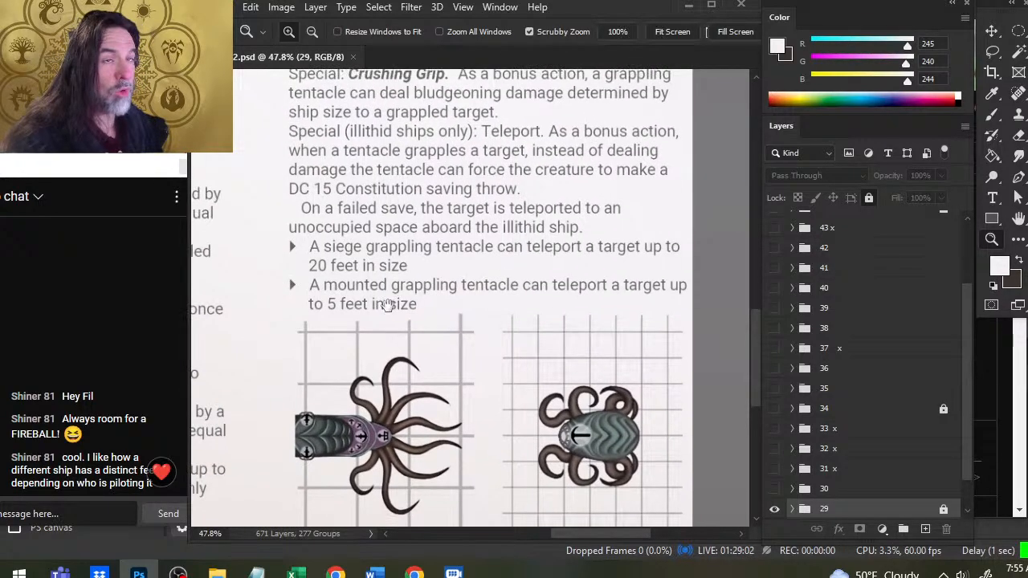
pyautogui.moveTo(424, 253); pyautogui.dragTo(448, 144)
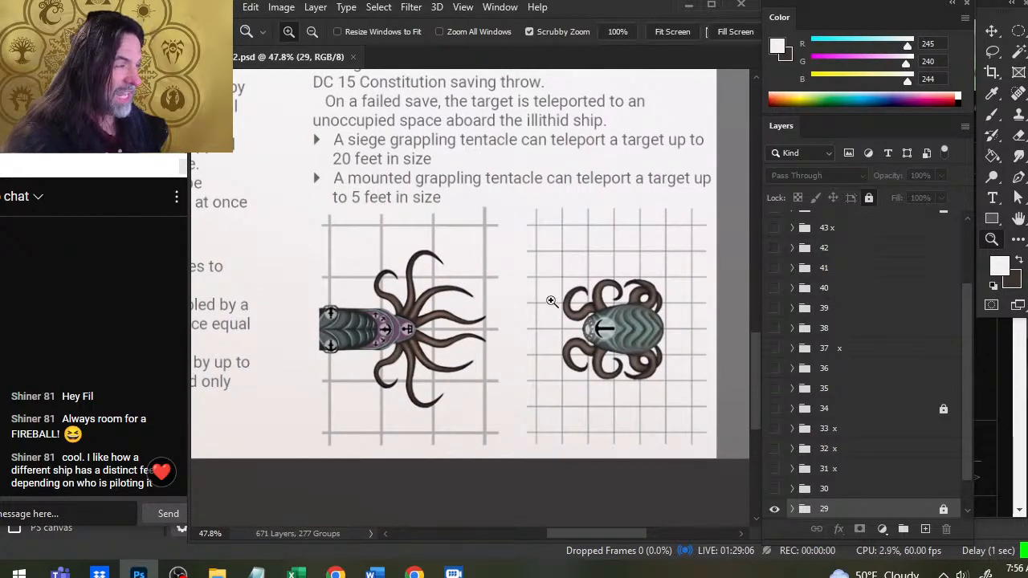
pyautogui.scroll(-3, 554, 295)
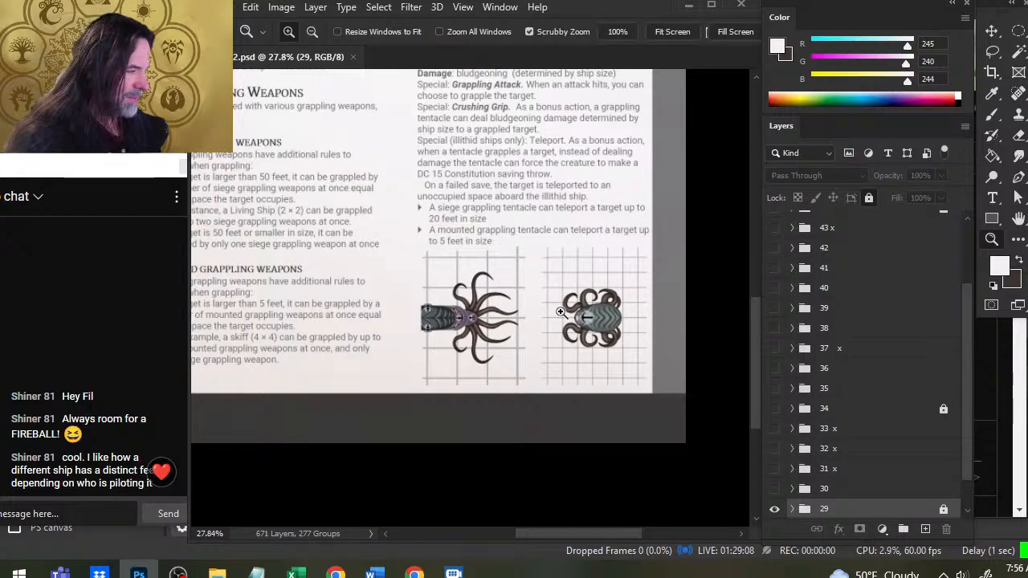
# - Look back over page 29's grappling entries, and switch the visible page from group 29 to group 28
pyautogui.moveTo(539, 173); pyautogui.dragTo(472, 484)
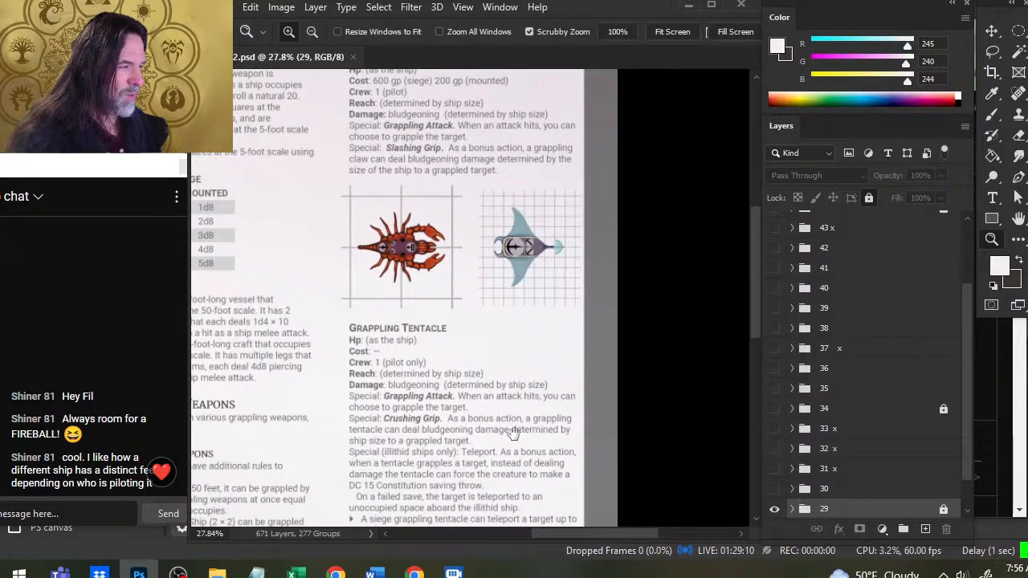
pyautogui.moveTo(510, 411); pyautogui.dragTo(534, 167)
pyautogui.moveTo(438, 194); pyautogui.dragTo(526, 395)
pyautogui.scroll(-2, 967, 357)
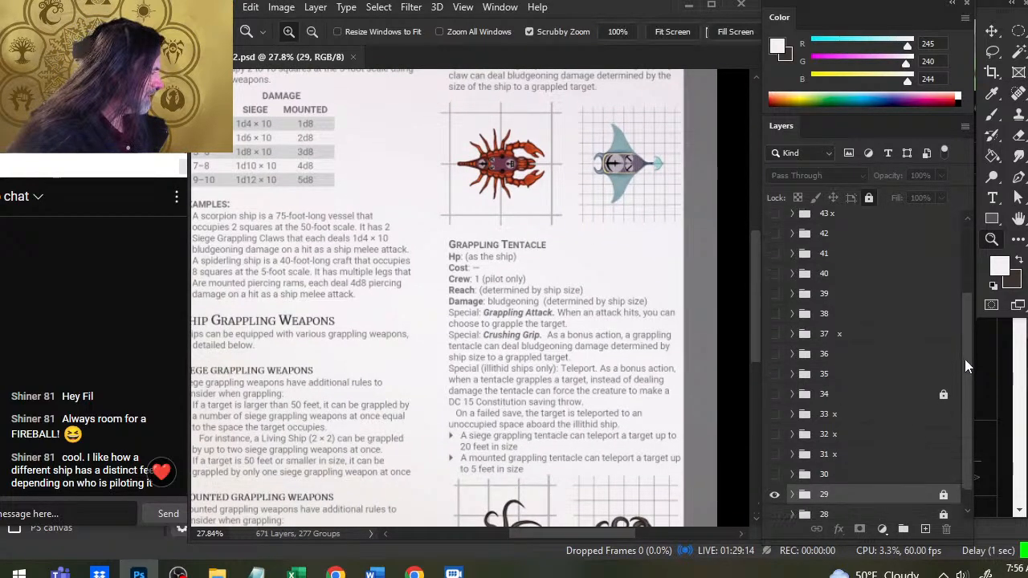
pyautogui.click(773, 490)
pyautogui.click(773, 489)
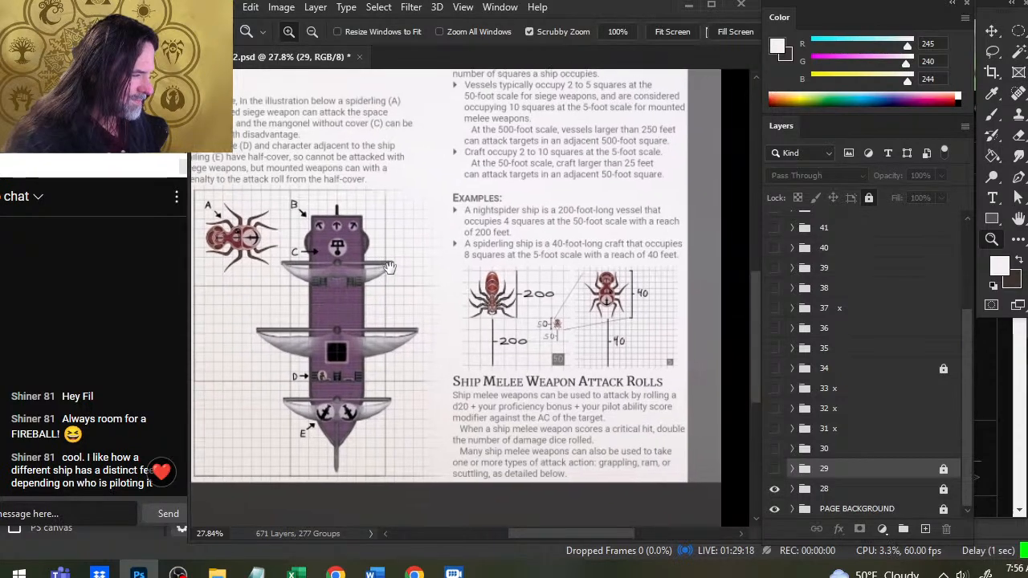
# - Examine page 28's nightspider and spiderling reach diagrams and check them against the example text and the squares each ship size occupies
pyautogui.moveTo(446, 206); pyautogui.dragTo(480, 168)
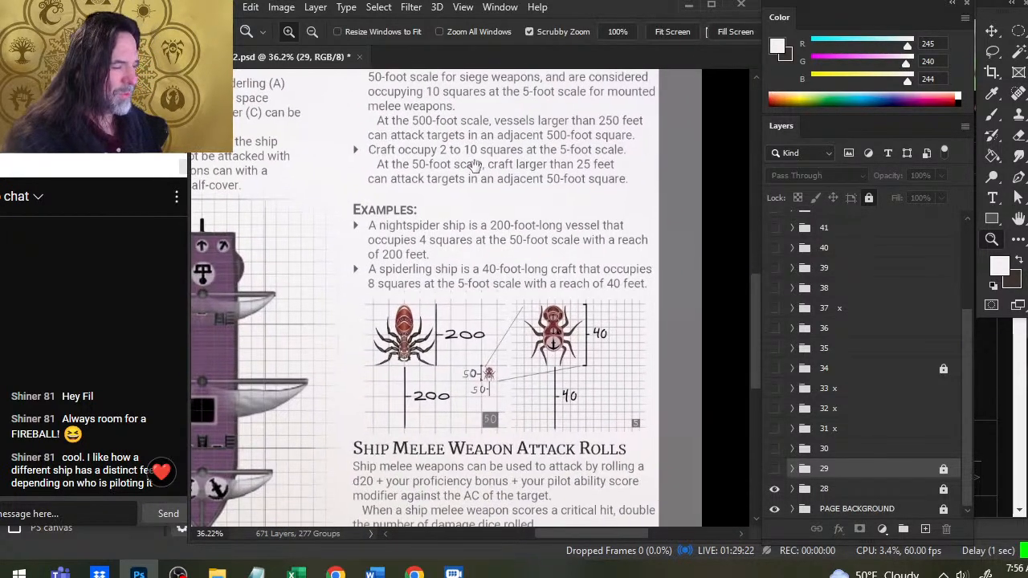
pyautogui.moveTo(443, 363); pyautogui.dragTo(481, 361)
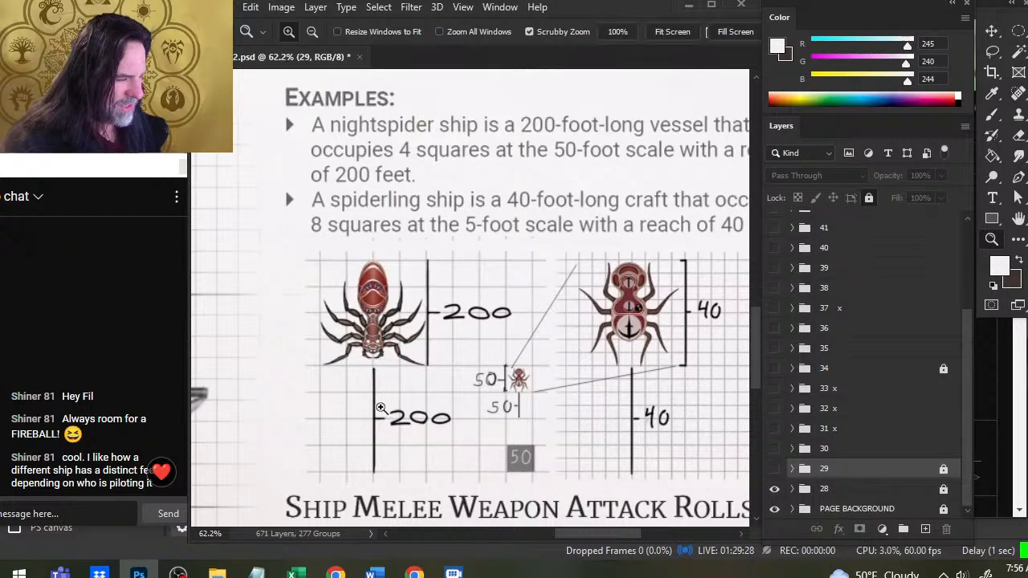
pyautogui.moveTo(635, 381); pyautogui.dragTo(588, 328)
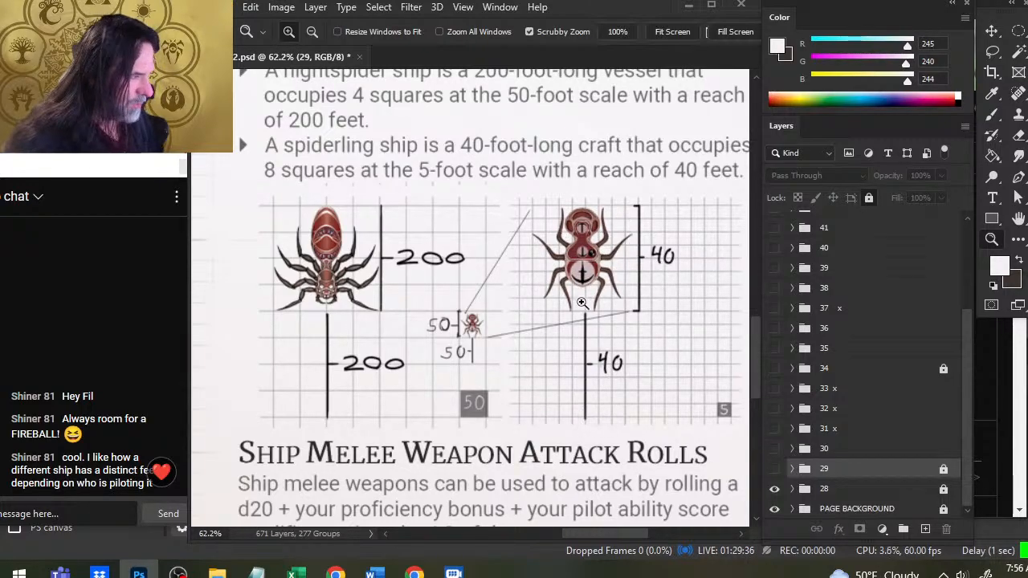
pyautogui.scroll(10, 543, 175)
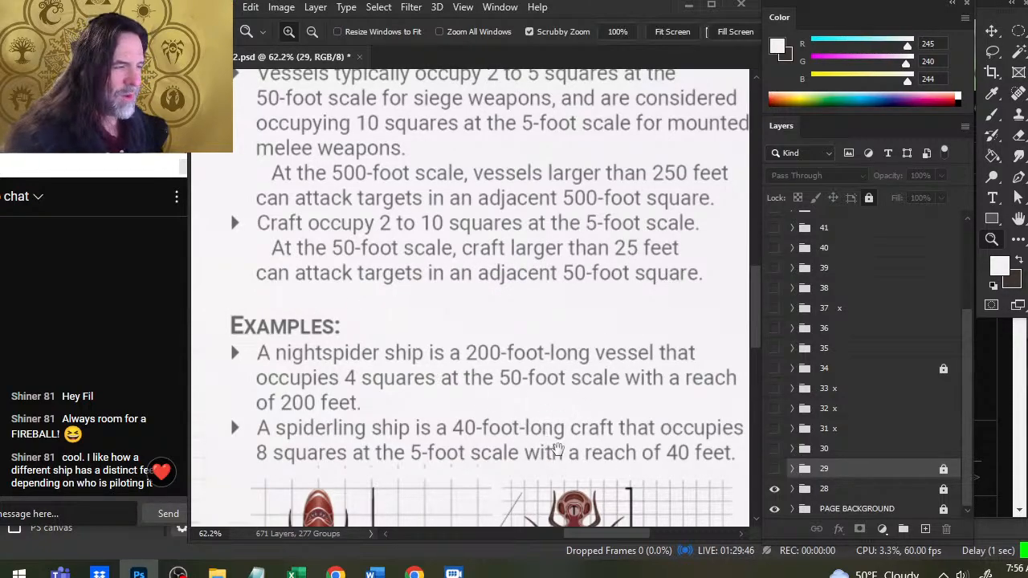
pyautogui.scroll(-3, 557, 452)
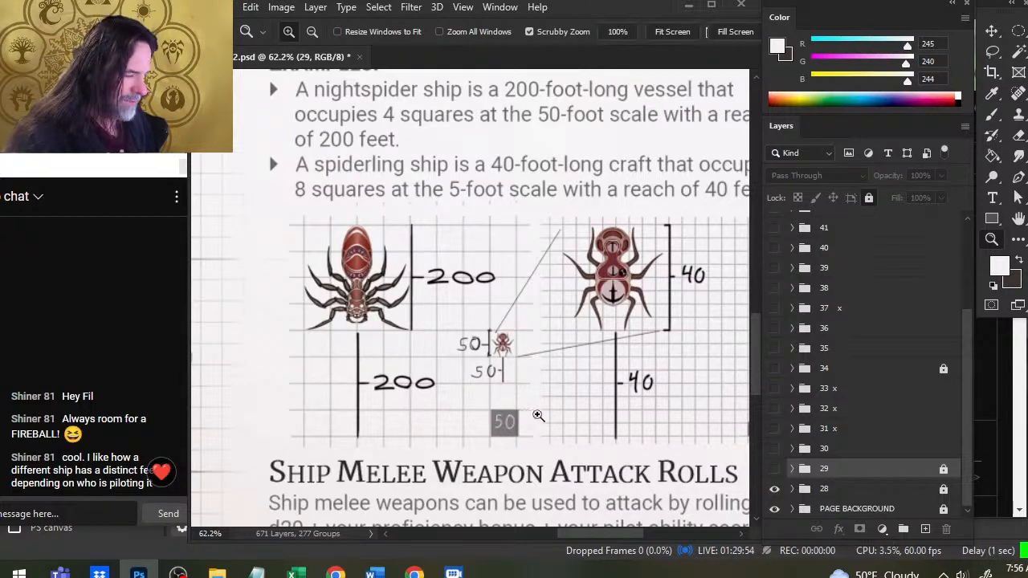
# - Inspect the Mounted Weapons section and the example text describing the spiderling's attack on the space galleon
pyautogui.moveTo(611, 418); pyautogui.dragTo(436, 345)
pyautogui.moveTo(477, 391); pyautogui.dragTo(624, 341)
pyautogui.moveTo(342, 193); pyautogui.dragTo(392, 320)
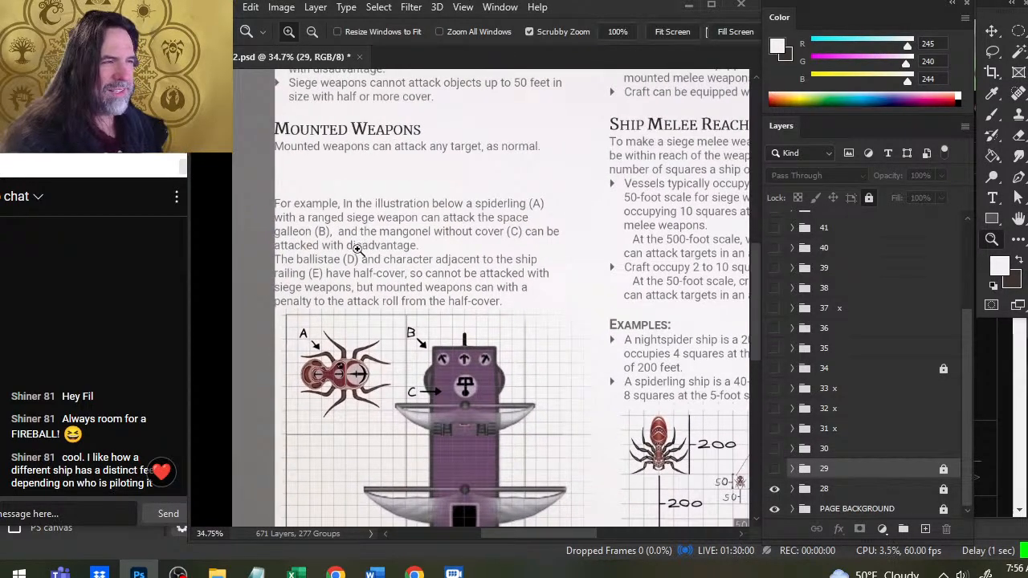
pyautogui.moveTo(345, 258); pyautogui.dragTo(392, 267)
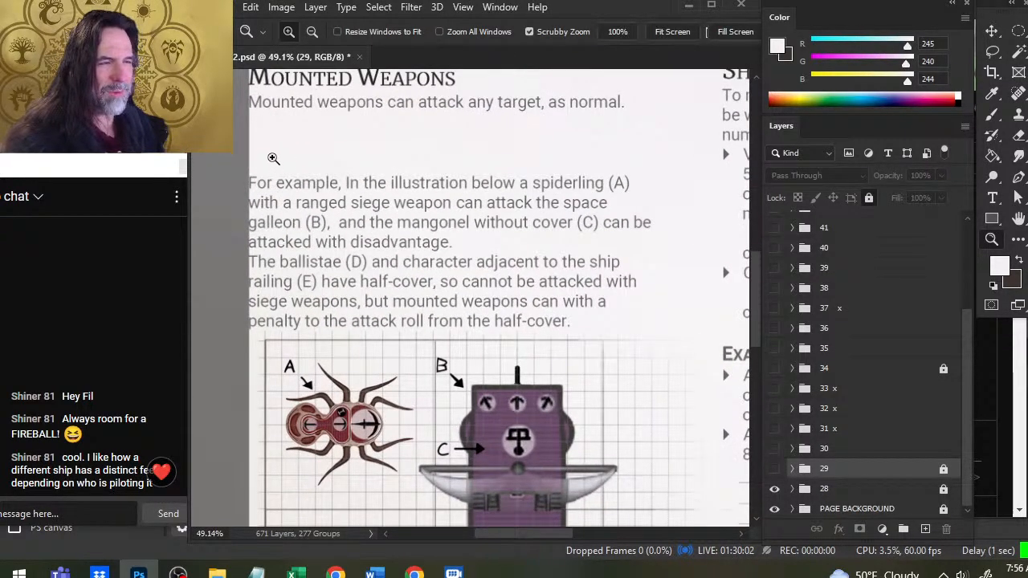
pyautogui.press('b')
pyautogui.click(273, 158)
pyautogui.press('Return')
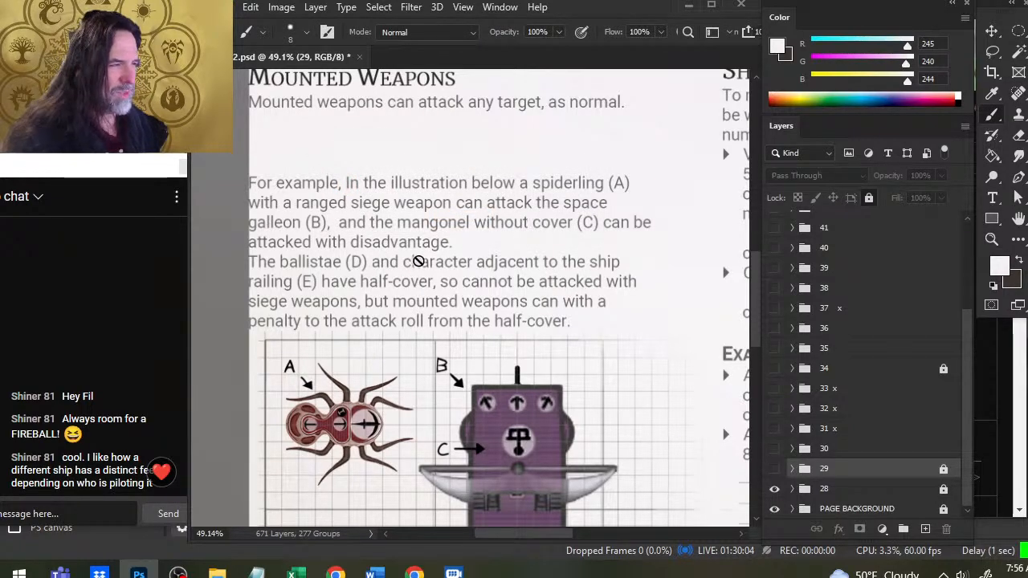
# - Review the Siege Weapons targeting rules against the Mounted Weapons rules and the spiderling and galleon example
pyautogui.scroll(-5, 461, 346)
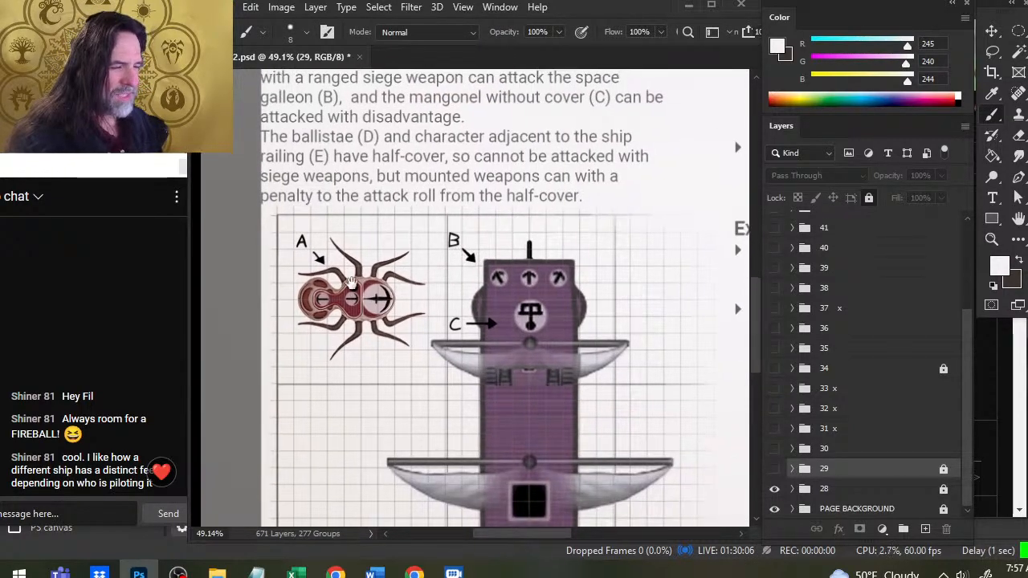
pyautogui.scroll(10, 417, 248)
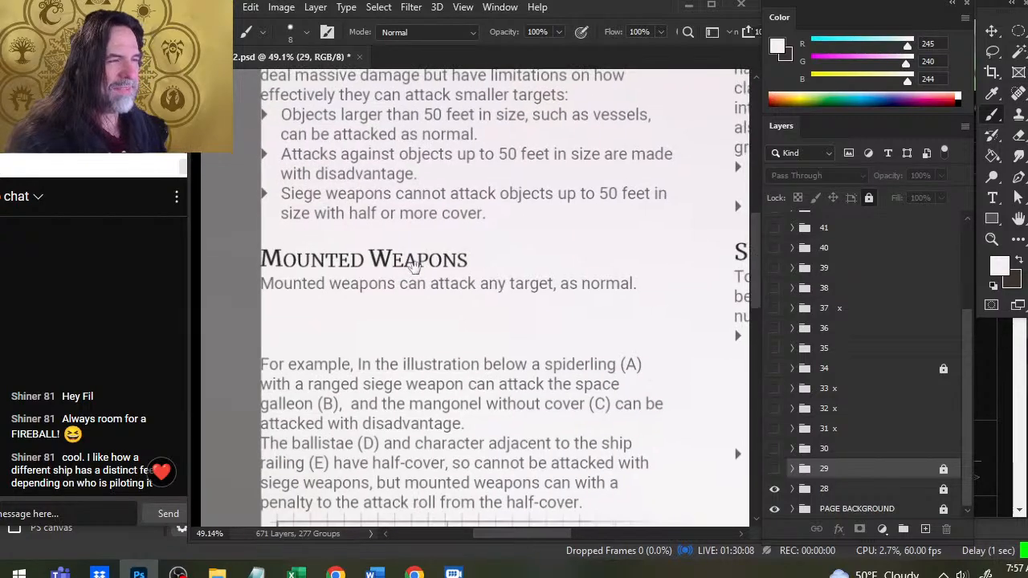
pyautogui.scroll(-8, 385, 441)
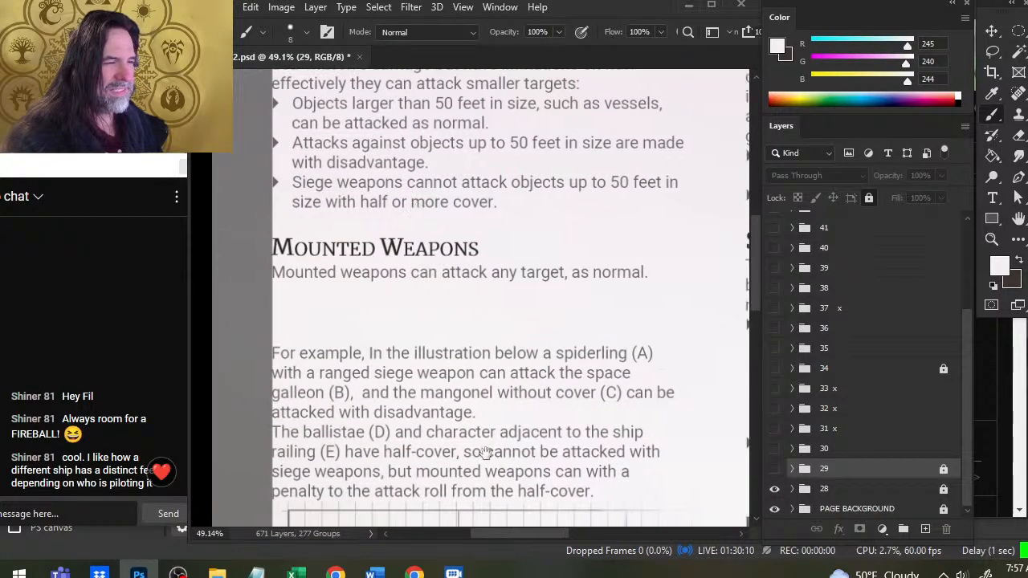
pyautogui.moveTo(479, 514); pyautogui.dragTo(463, 479)
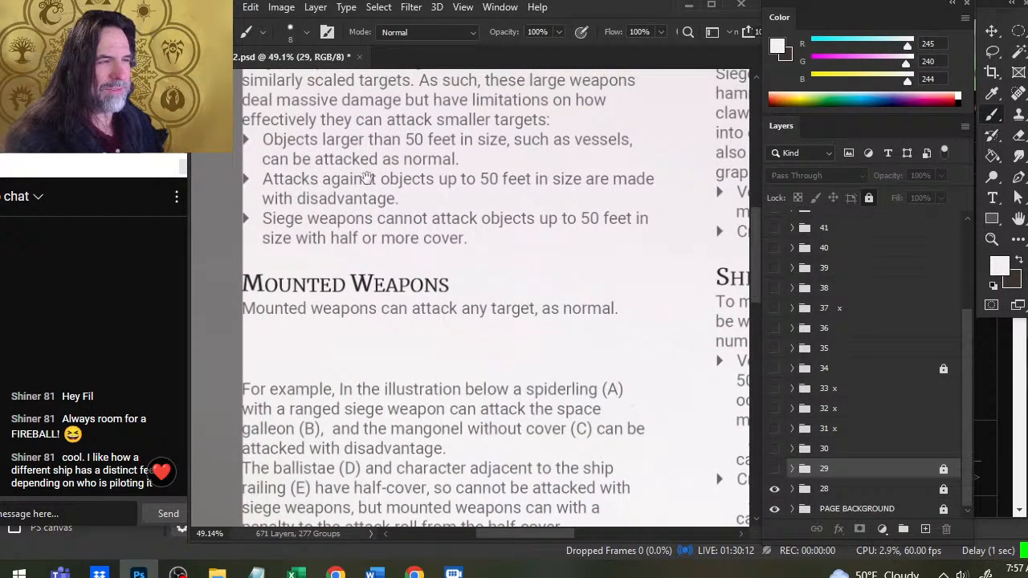
pyautogui.moveTo(385, 150); pyautogui.dragTo(355, 248)
pyautogui.moveTo(377, 371); pyautogui.dragTo(446, 310)
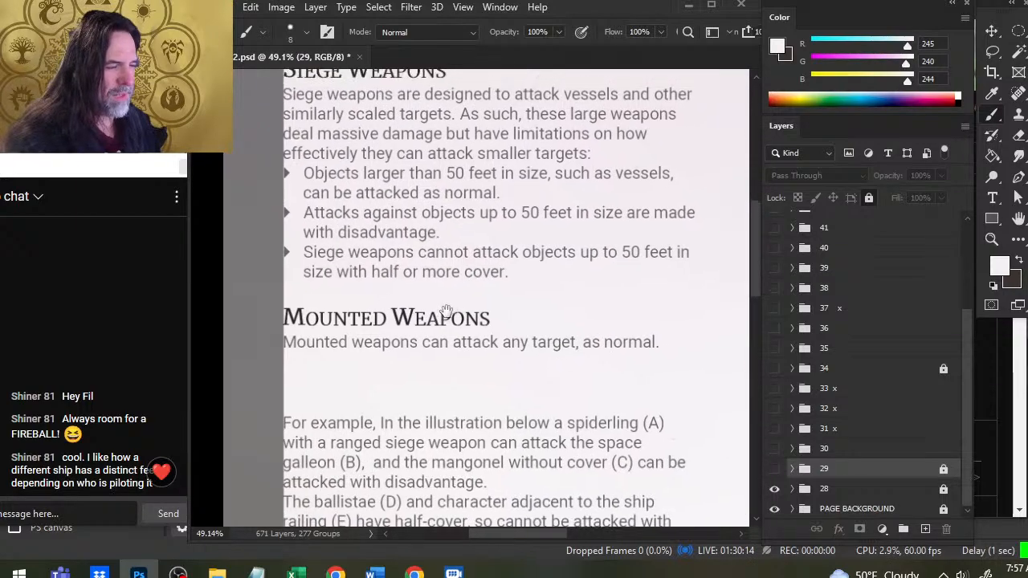
pyautogui.moveTo(444, 233); pyautogui.dragTo(344, 278)
# - Examine the space galleon illustration up close, checking the mangonel, deck character and ballistae against markers C, D and E
pyautogui.moveTo(523, 425); pyautogui.dragTo(514, 181)
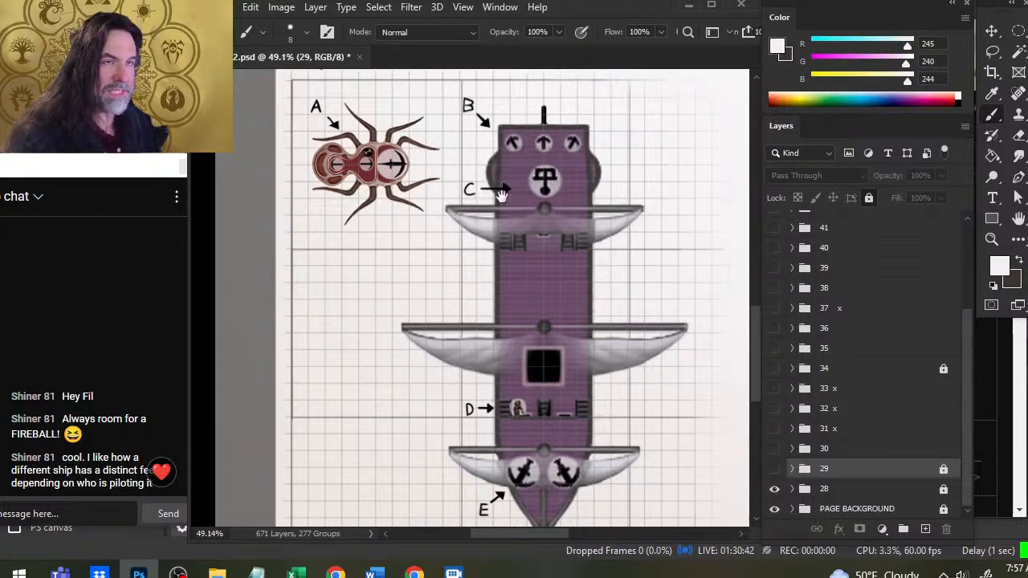
pyautogui.moveTo(503, 417)
pyautogui.mouseDown()
pyautogui.moveTo(494, 245)
pyautogui.moveTo(570, 271)
pyautogui.mouseUp()
pyautogui.click(493, 242)
pyautogui.press('Return')
pyautogui.press('z')
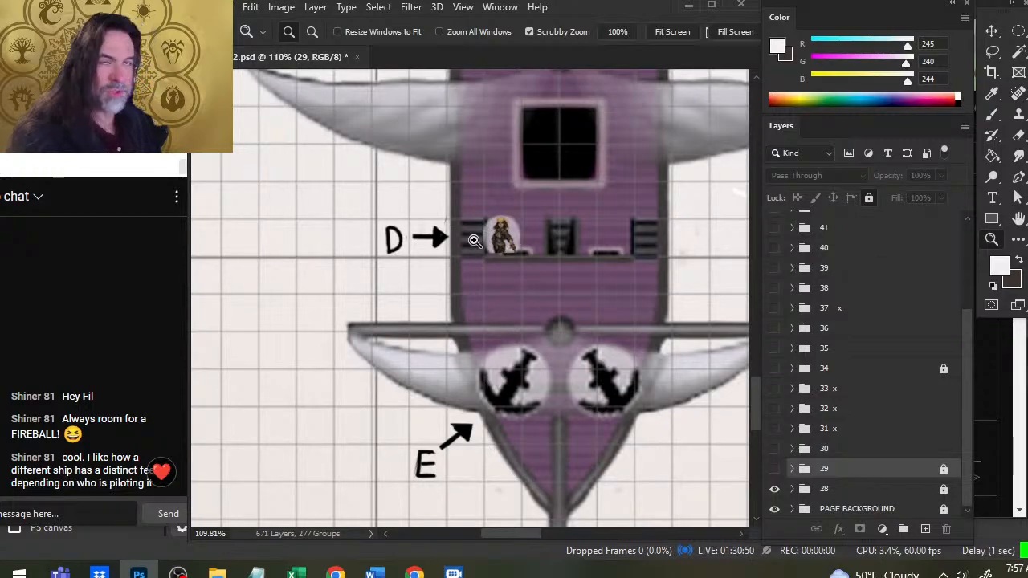
pyautogui.moveTo(587, 270); pyautogui.dragTo(502, 252)
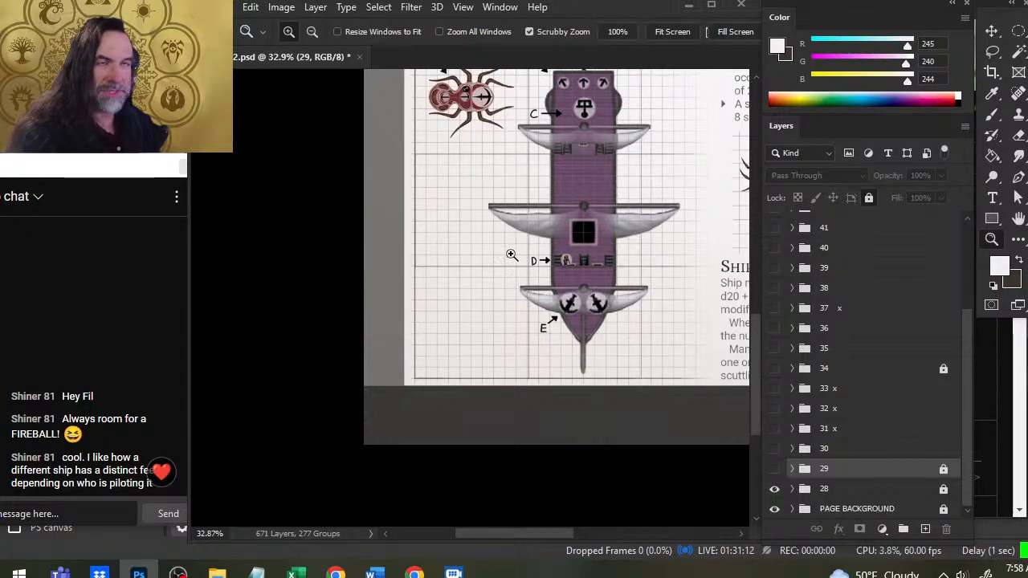
pyautogui.moveTo(431, 94); pyautogui.dragTo(480, 101)
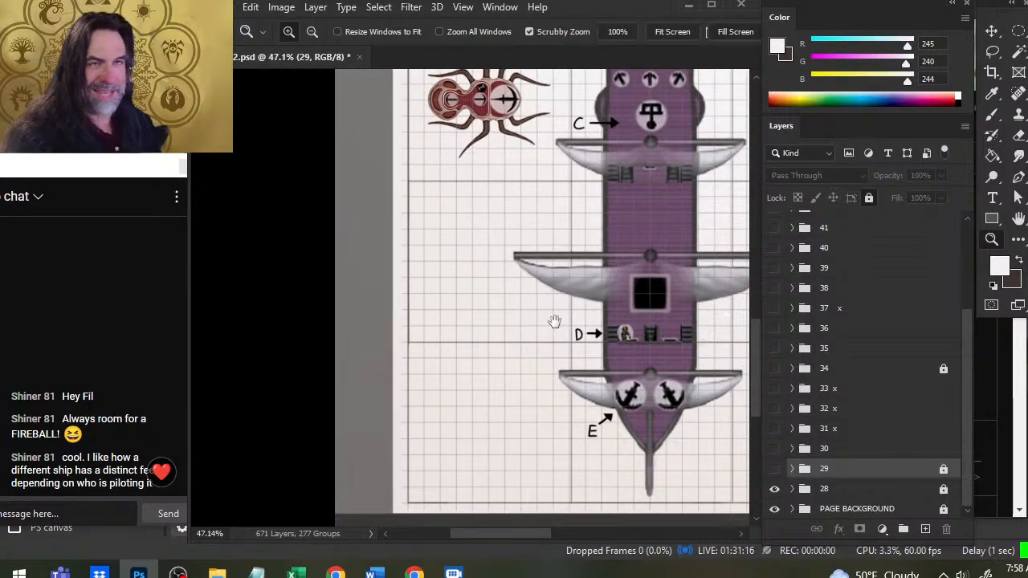
pyautogui.moveTo(595, 372); pyautogui.dragTo(524, 372)
pyautogui.moveTo(578, 396); pyautogui.dragTo(572, 370)
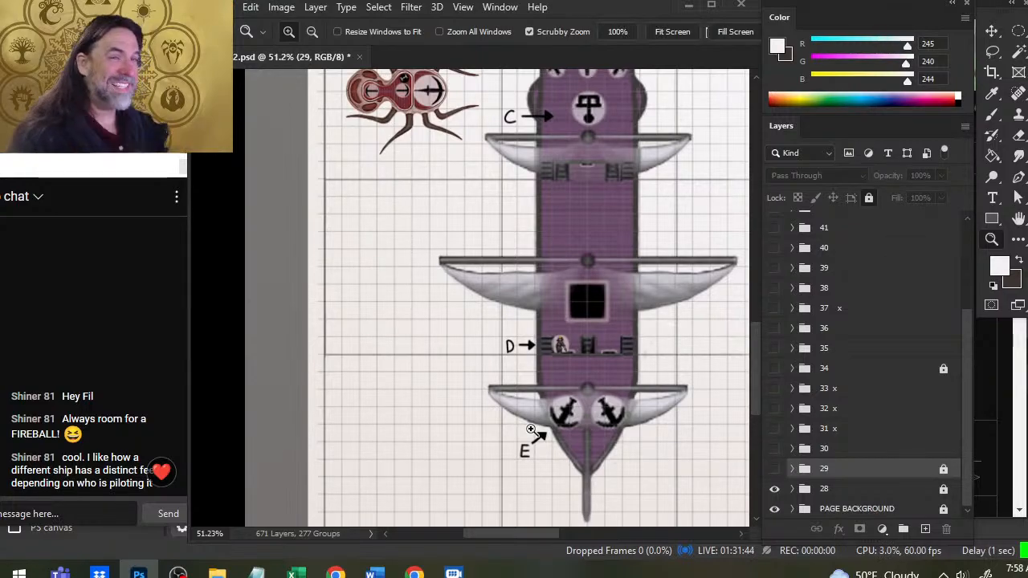
# - Look over page 28's galleon illustration, reach examples and Ship Melee Weapon Attack Rolls text together, and toggle the page 28 group's visibility
pyautogui.moveTo(575, 275); pyautogui.dragTo(522, 350)
pyautogui.moveTo(632, 341); pyautogui.dragTo(543, 303)
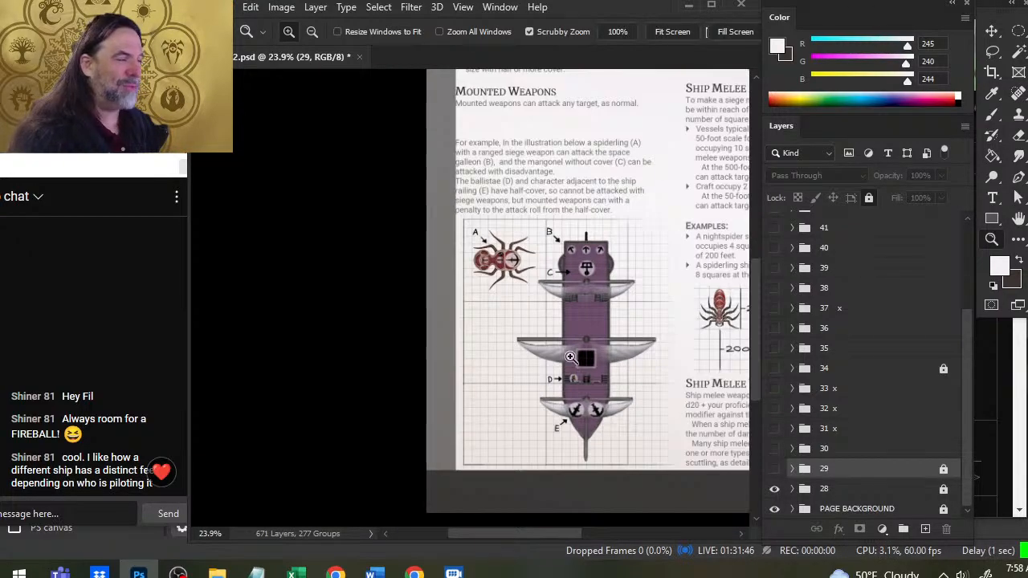
pyautogui.moveTo(649, 372); pyautogui.dragTo(531, 280)
pyautogui.moveTo(517, 338); pyautogui.dragTo(542, 342)
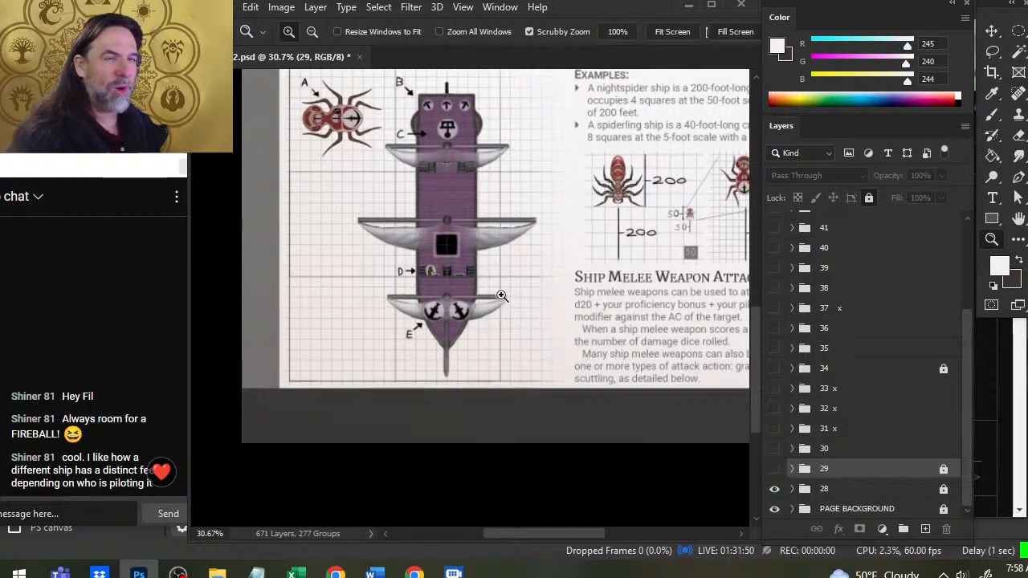
pyautogui.moveTo(532, 263); pyautogui.dragTo(518, 313)
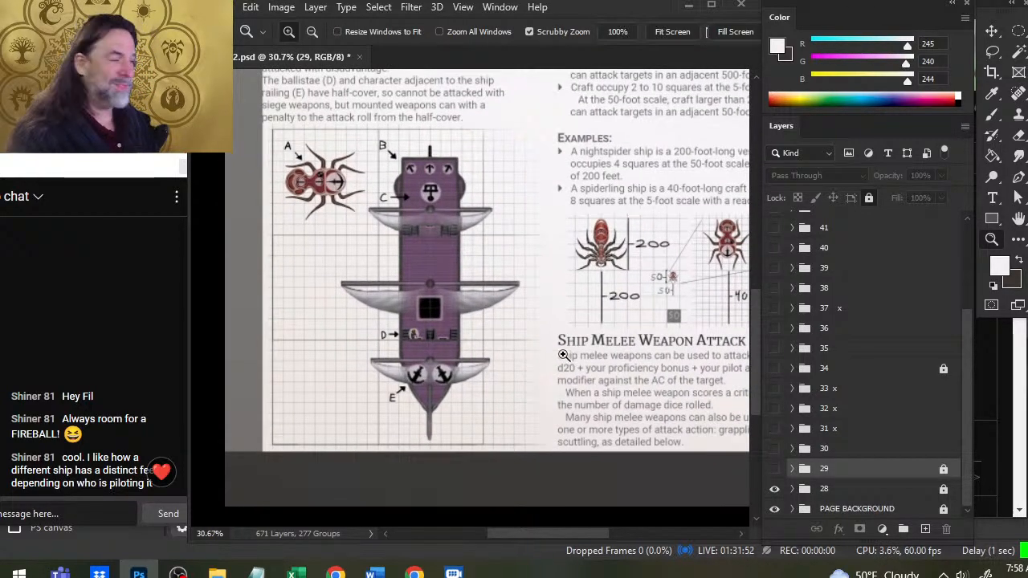
pyautogui.moveTo(564, 355); pyautogui.dragTo(526, 352)
pyautogui.moveTo(674, 252); pyautogui.dragTo(616, 232)
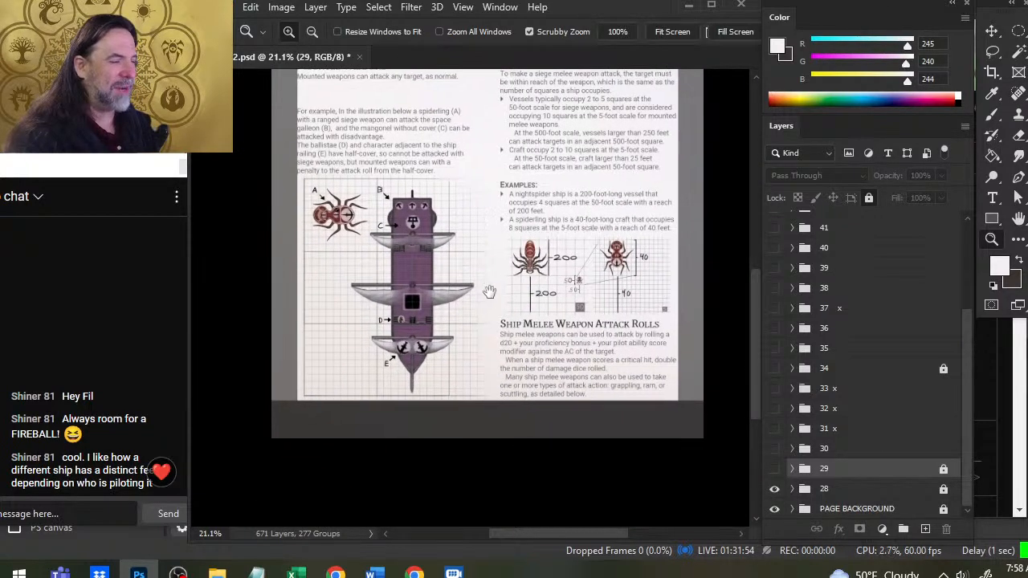
pyautogui.click(774, 489)
pyautogui.click(775, 488)
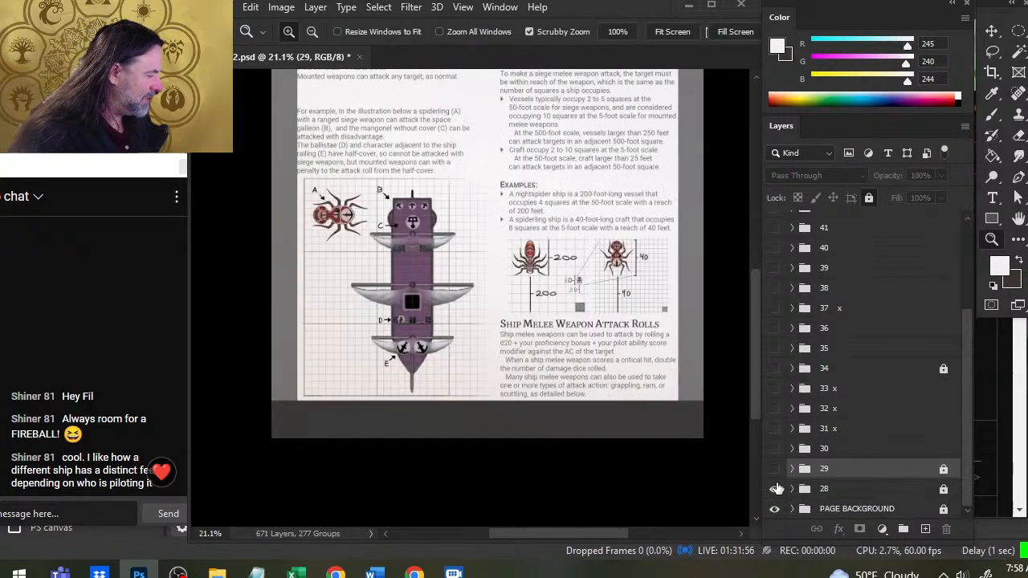
# - Hide page 28 and look over the ram attack and void range rules on page 30 and the siege weapon rules on page 31
pyautogui.click(774, 489)
pyautogui.click(774, 448)
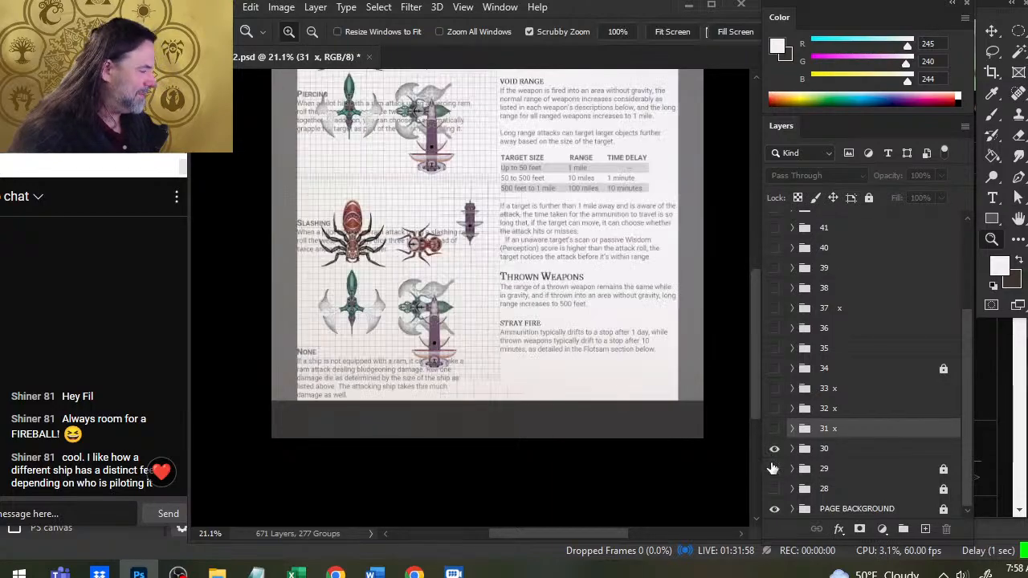
pyautogui.click(775, 450)
pyautogui.click(775, 429)
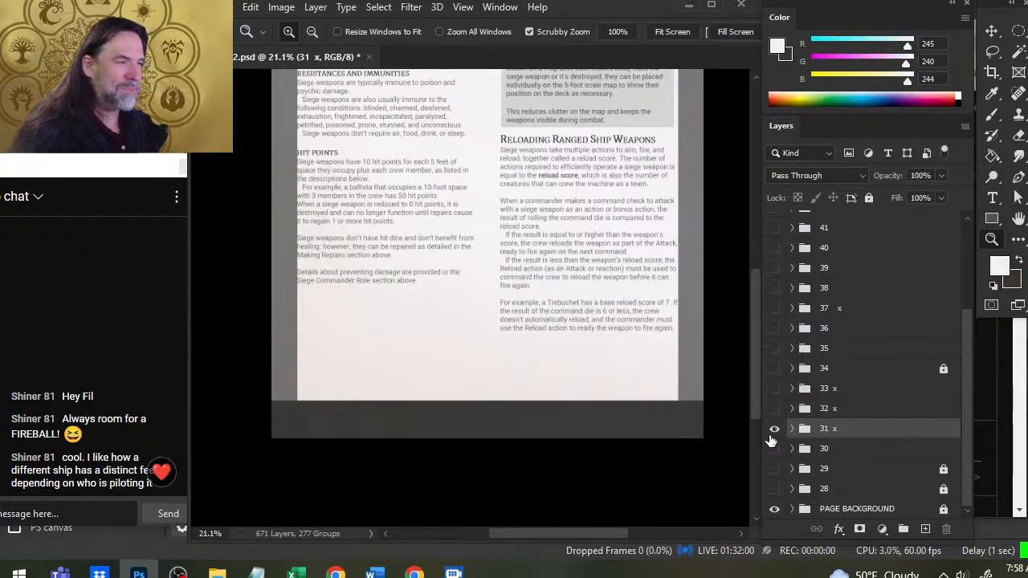
pyautogui.moveTo(587, 225); pyautogui.dragTo(565, 367)
pyautogui.click(774, 428)
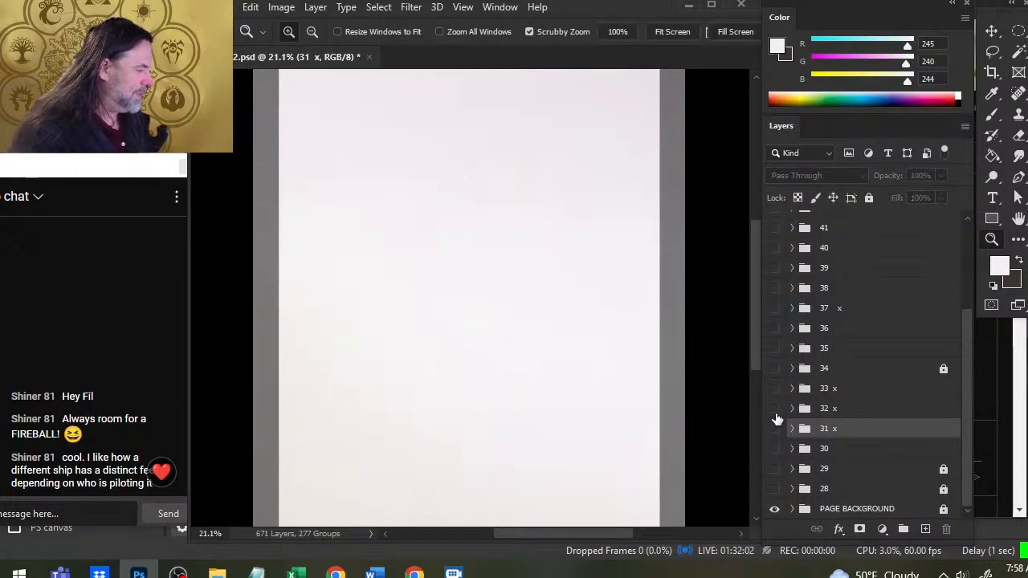
# - Look over page 32's List of Ranged Siege Weapons and Commanding Multiple Weapons text
pyautogui.click(774, 408)
pyautogui.moveTo(668, 313); pyautogui.dragTo(584, 301)
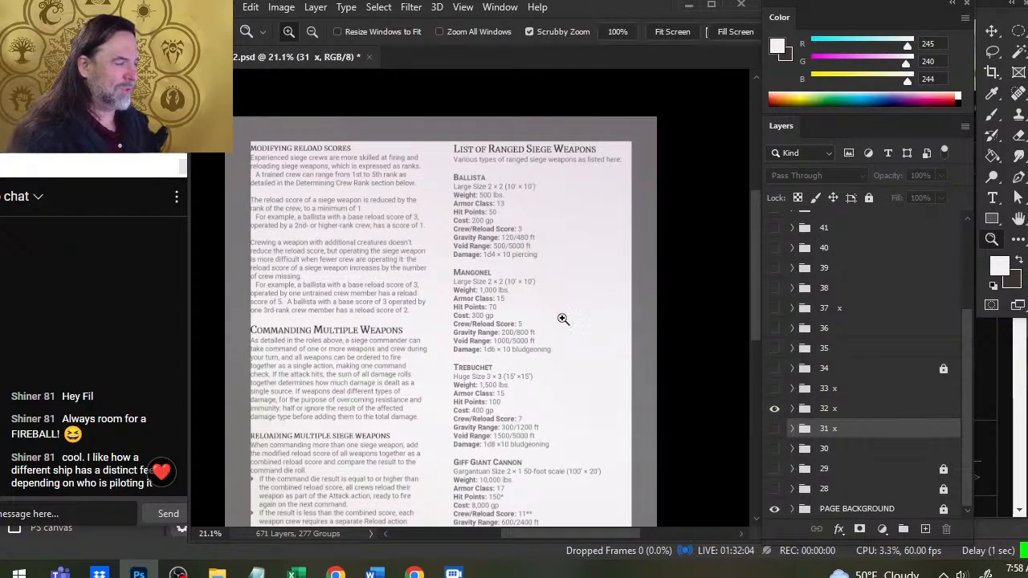
pyautogui.click(774, 408)
# - Examine page 33's Ranged Mounted Weapons text, including the Arcane Cannon and Harpoon Flinger entries and the empty areas between them
pyautogui.click(774, 388)
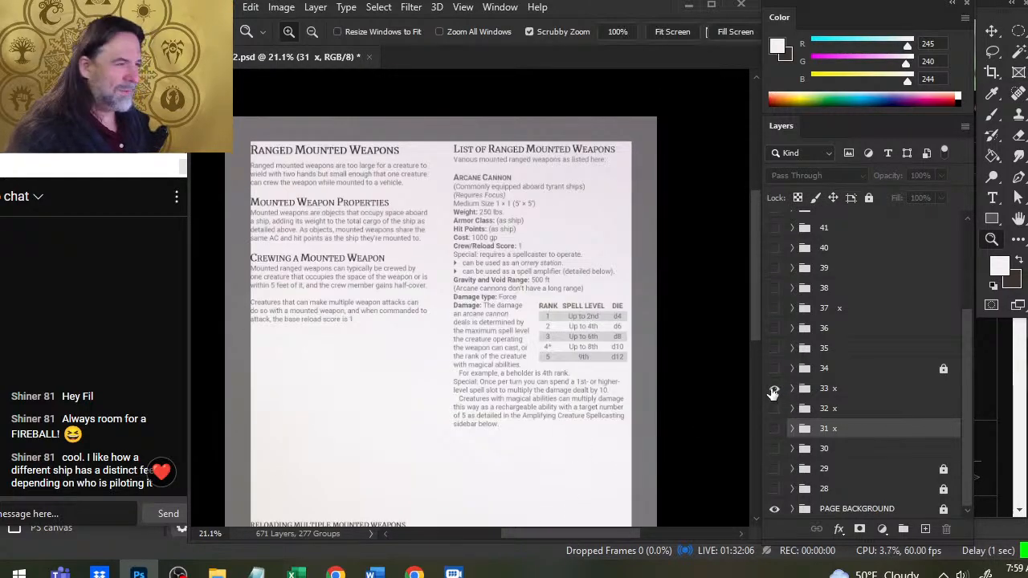
pyautogui.moveTo(428, 381); pyautogui.dragTo(449, 294)
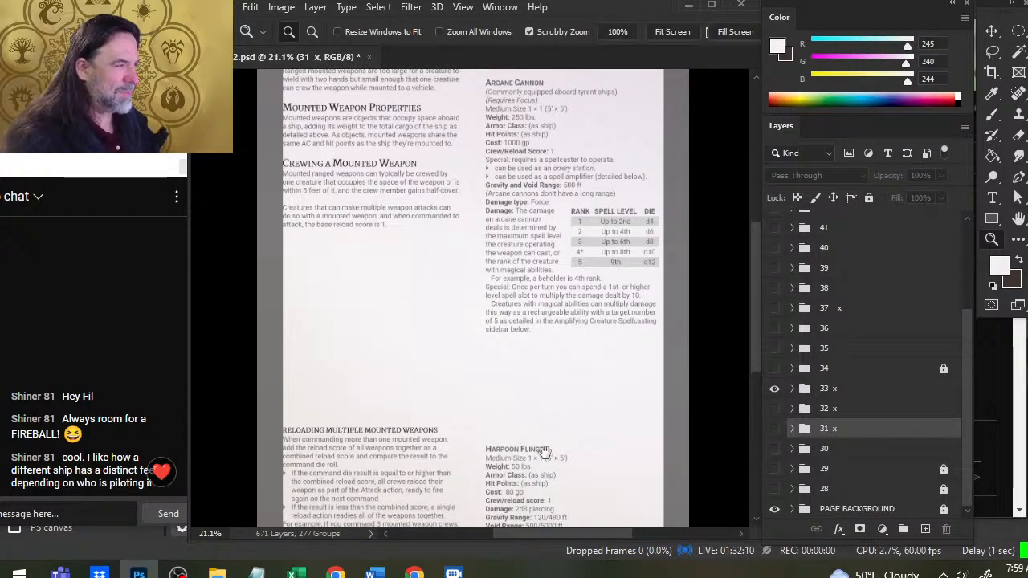
pyautogui.moveTo(553, 455); pyautogui.dragTo(482, 309)
pyautogui.moveTo(530, 142); pyautogui.dragTo(491, 342)
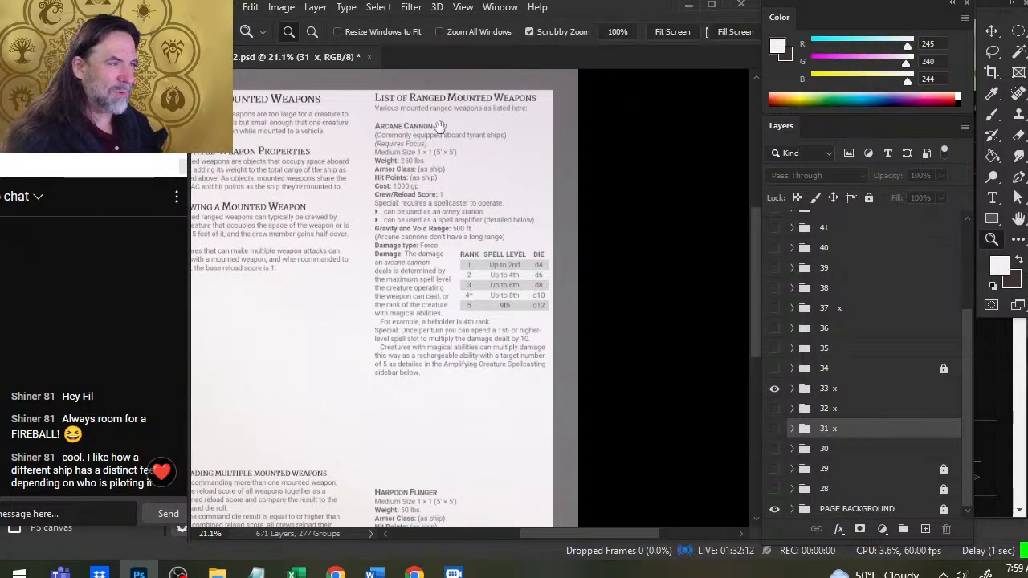
pyautogui.moveTo(508, 435); pyautogui.dragTo(479, 487)
pyautogui.click(773, 385)
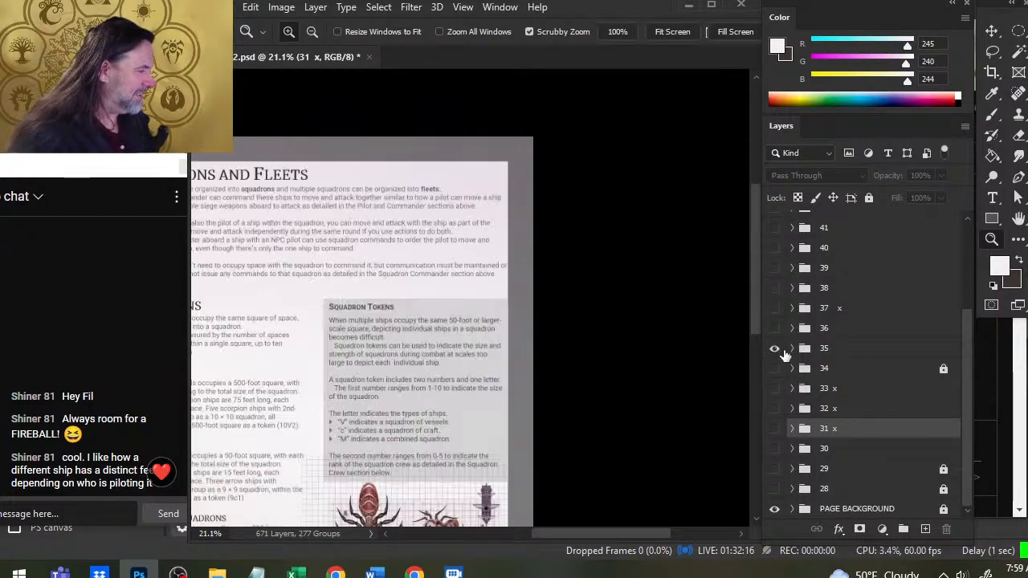
# - Review the Squadrons text and placeholder ship artwork on page 35 and the tight formation illustration area on page 36
pyautogui.click(775, 348)
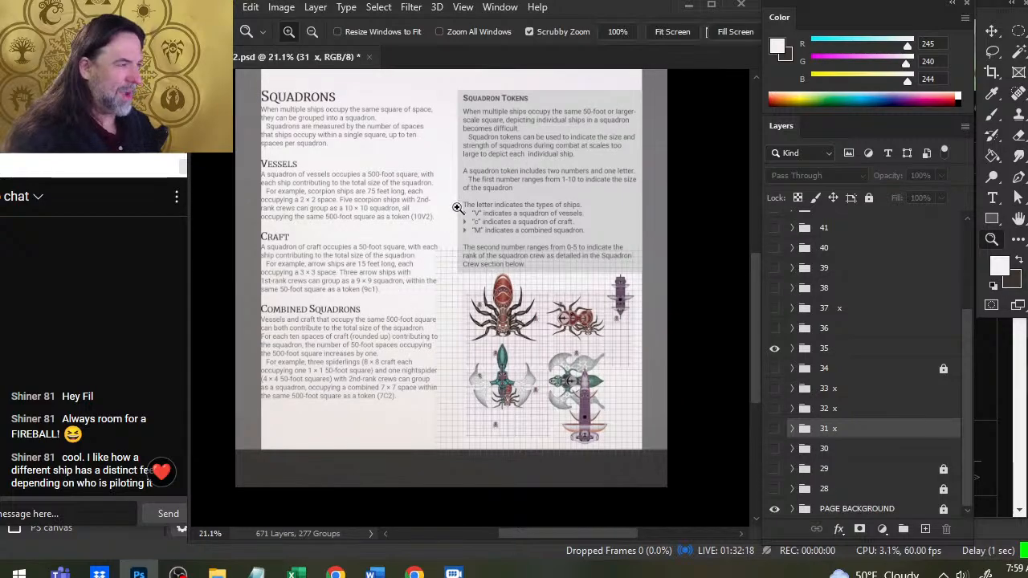
pyautogui.click(773, 348)
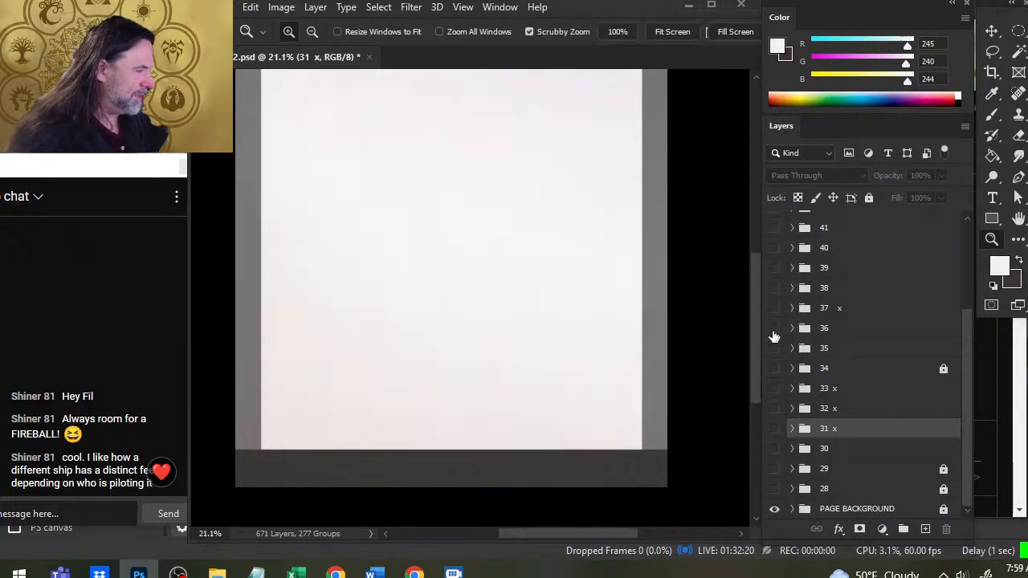
pyautogui.click(774, 328)
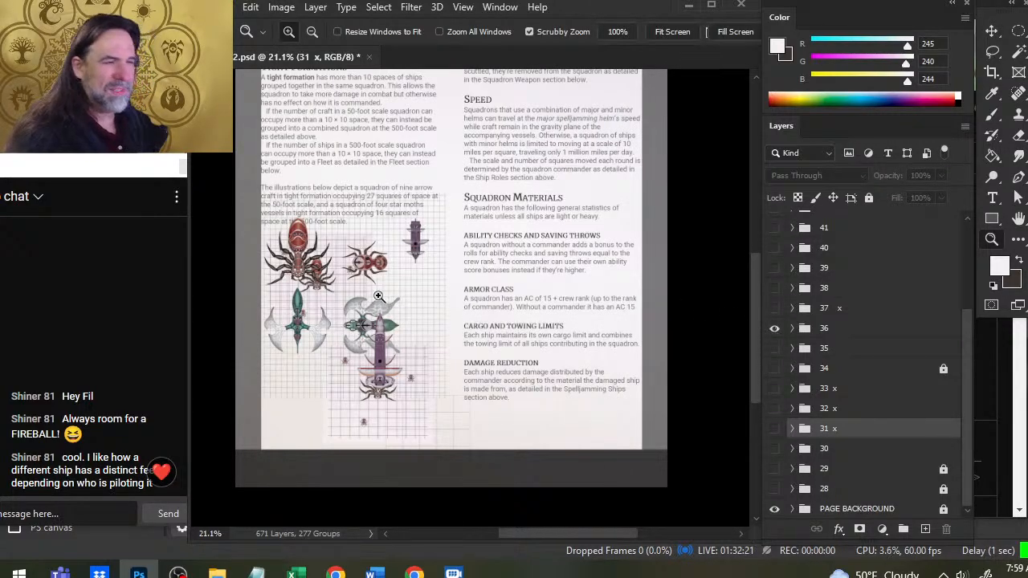
pyautogui.click(774, 328)
# - Check the squadron damage and Crew Rank text on page 37 and the squadron weapon examples and artwork on pages 38 and 39
pyautogui.click(774, 310)
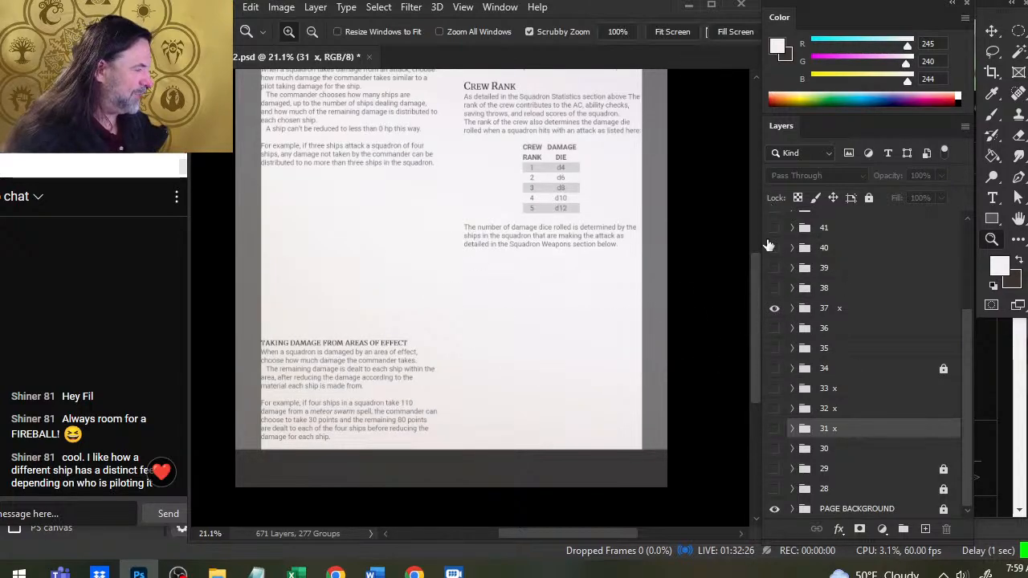
pyautogui.click(775, 309)
pyautogui.click(775, 289)
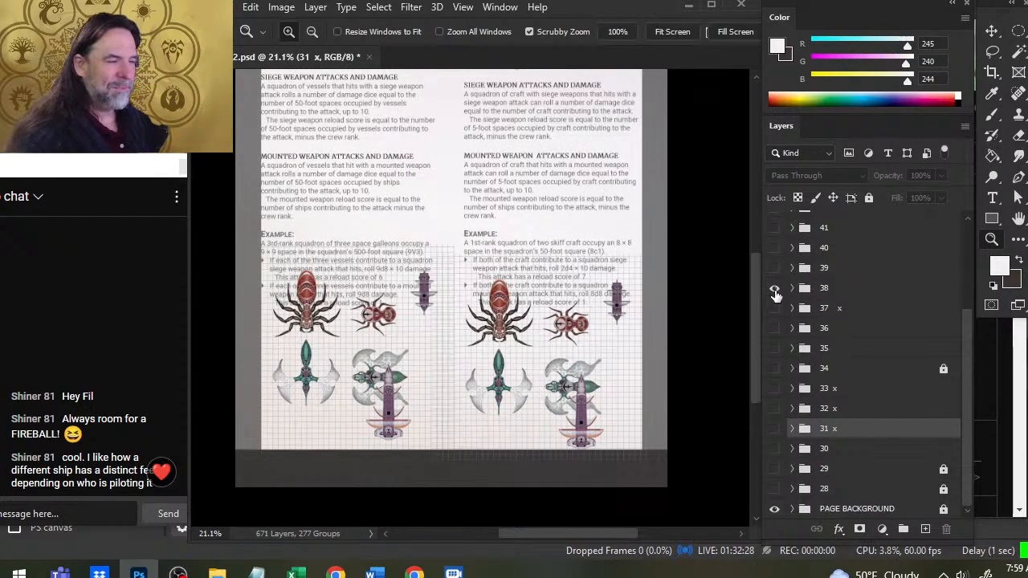
pyautogui.click(774, 288)
pyautogui.click(774, 279)
pyautogui.click(775, 278)
pyautogui.click(773, 266)
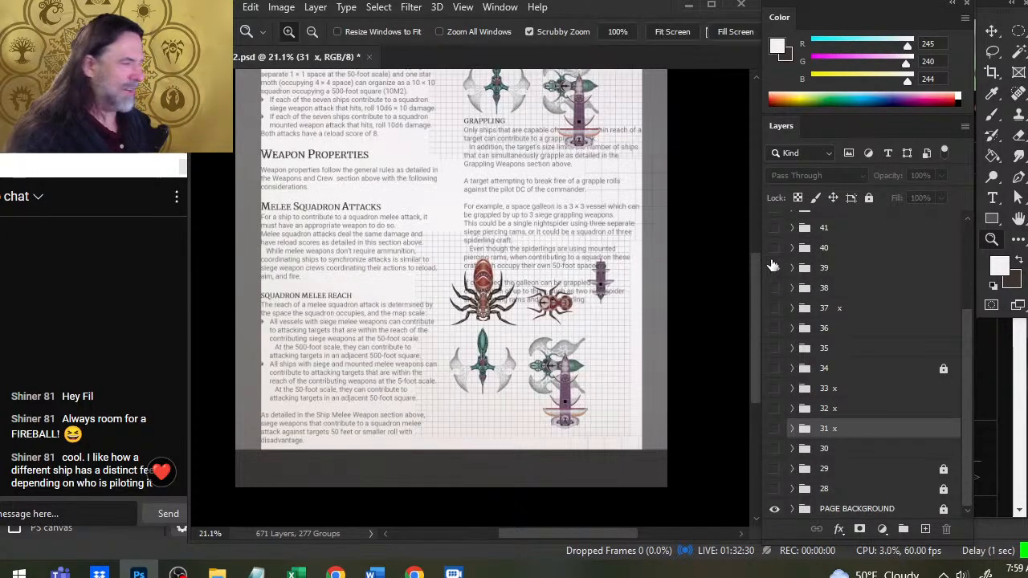
# - Look through pages 40 and 41, and examine page 42's fleet statistics, fleet weapons text and ship artwork
pyautogui.click(775, 229)
pyautogui.click(775, 269)
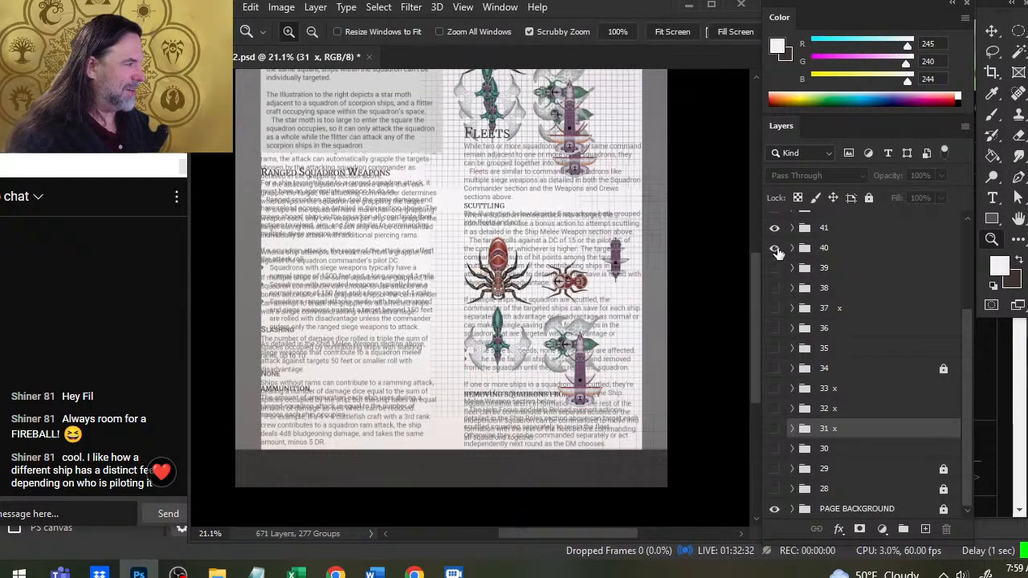
pyautogui.click(774, 229)
pyautogui.moveTo(973, 374); pyautogui.dragTo(966, 318)
pyautogui.click(774, 283)
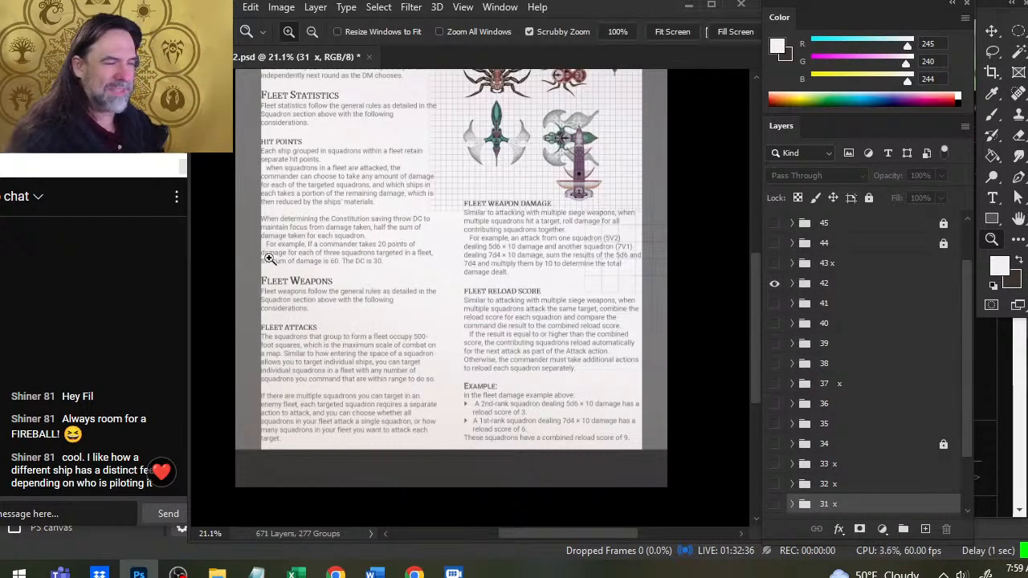
pyautogui.moveTo(436, 196); pyautogui.dragTo(417, 300)
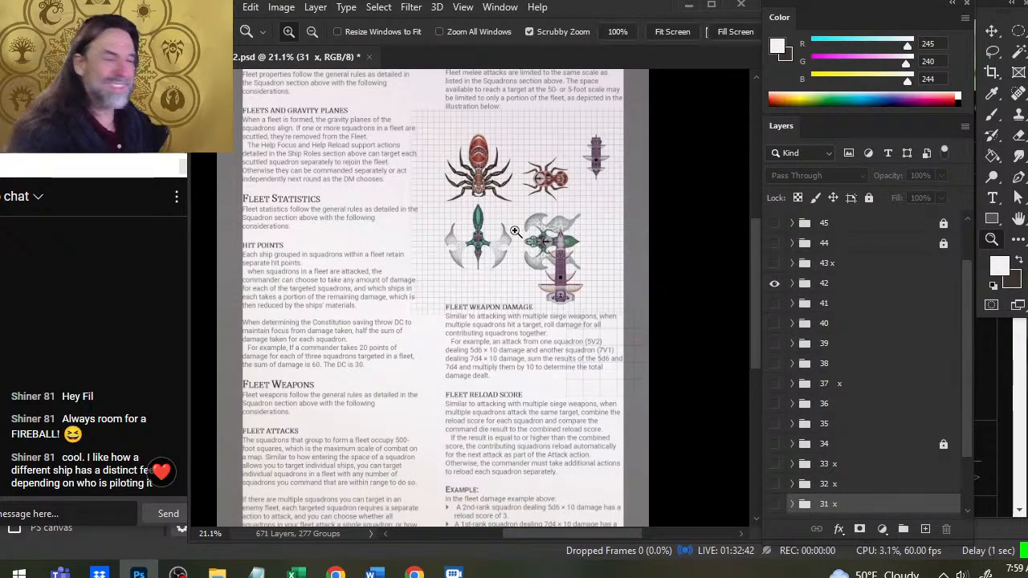
pyautogui.click(775, 283)
# - Check page 43's Maintaining Crews and Ships text and tables, and briefly toggle page 44's visibility
pyautogui.click(774, 264)
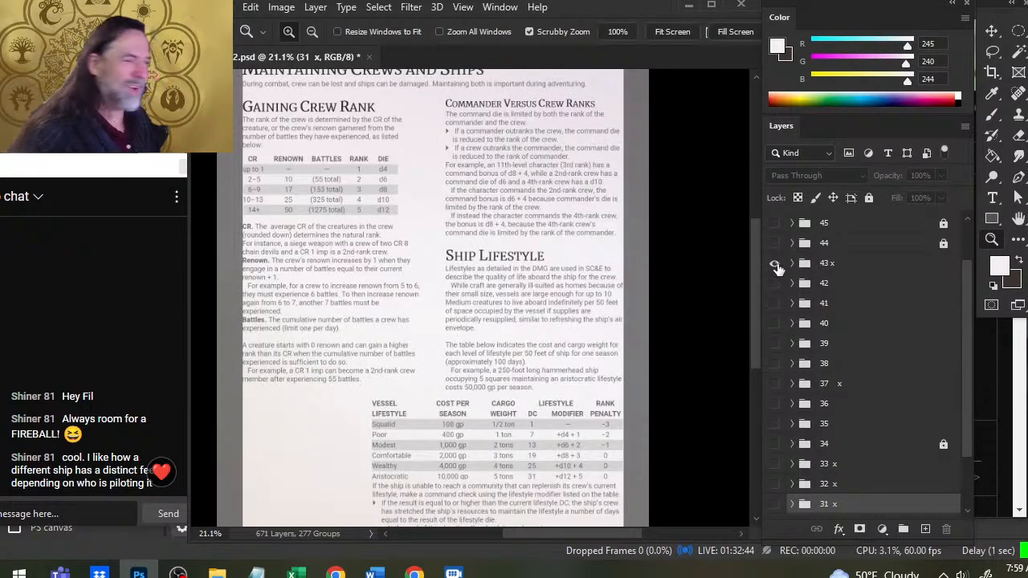
pyautogui.click(776, 264)
pyautogui.click(774, 243)
pyautogui.click(774, 243)
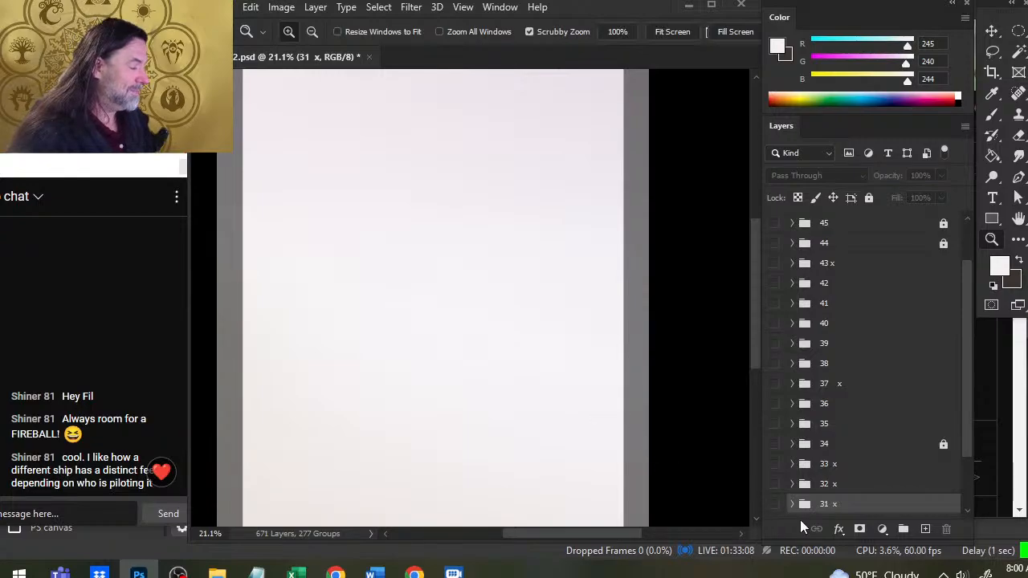
# - Recheck page 31, and leave only page 29 visible over the page background, viewing its grappling tentacle artwork
pyautogui.click(774, 504)
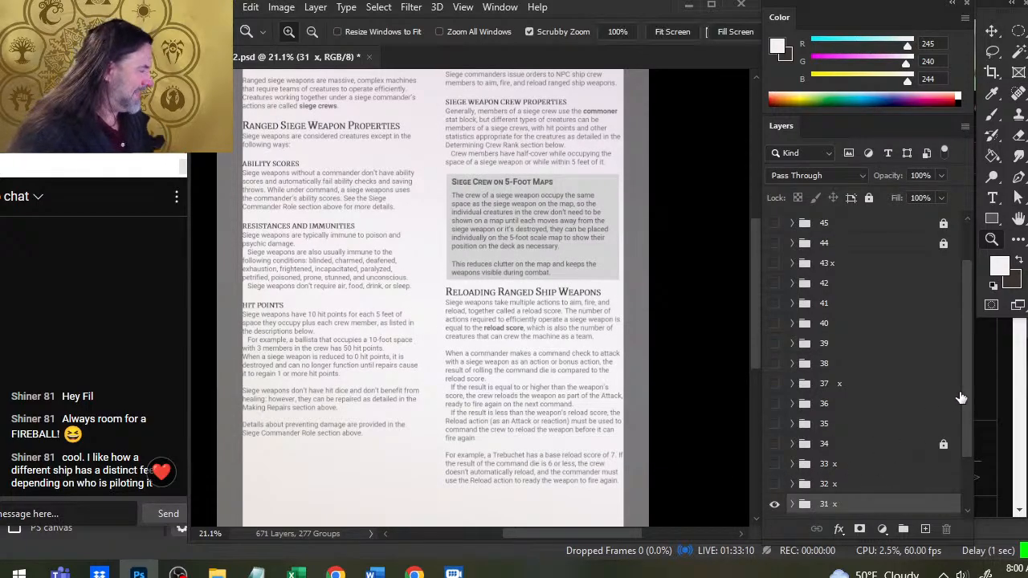
pyautogui.scroll(-2, 961, 398)
pyautogui.click(775, 443)
pyautogui.click(775, 484)
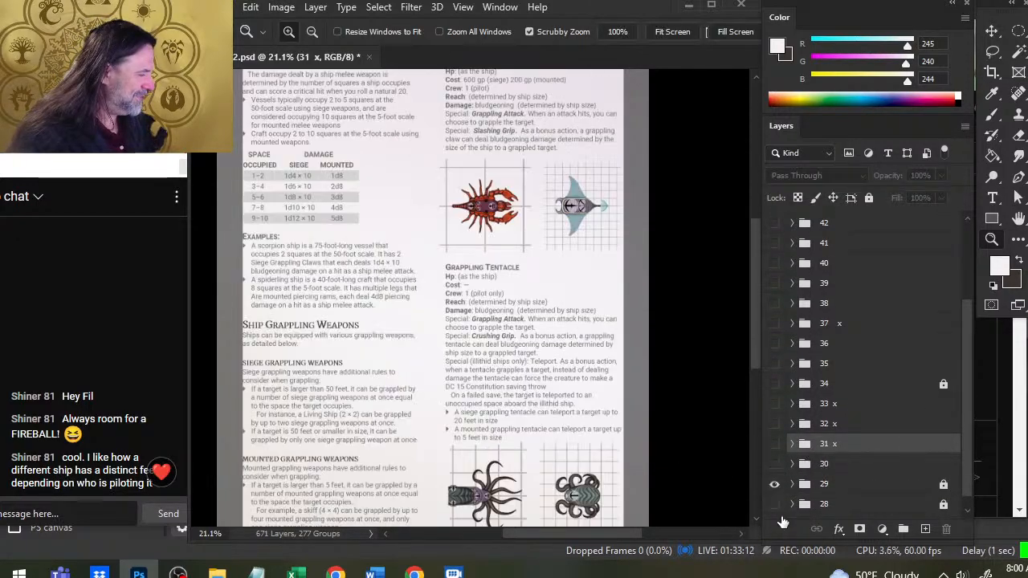
pyautogui.moveTo(589, 451); pyautogui.dragTo(589, 361)
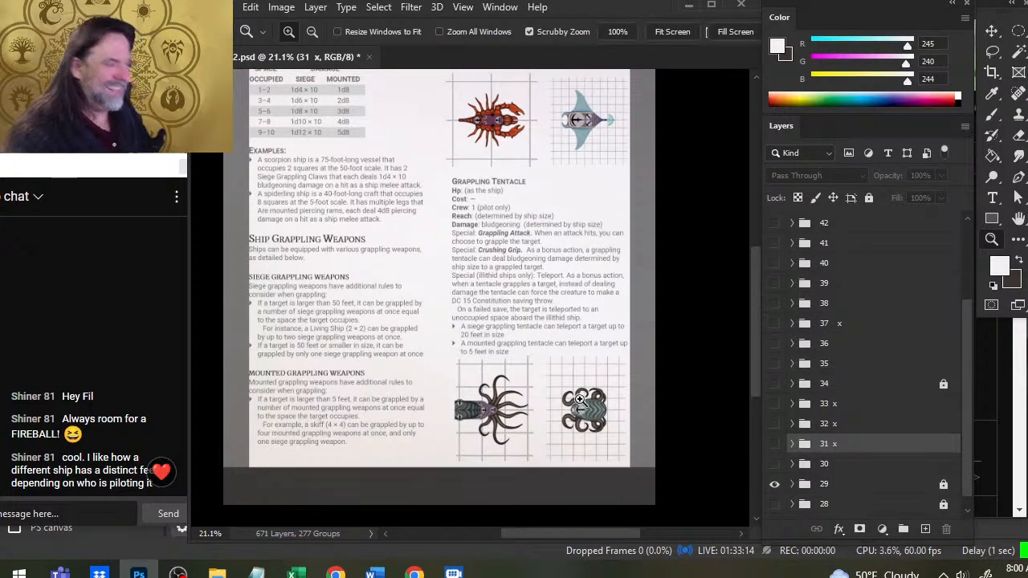
# - Save the document and switch to the YouTube live stream page in the browser
pyautogui.hotkey('ctrl', 's')
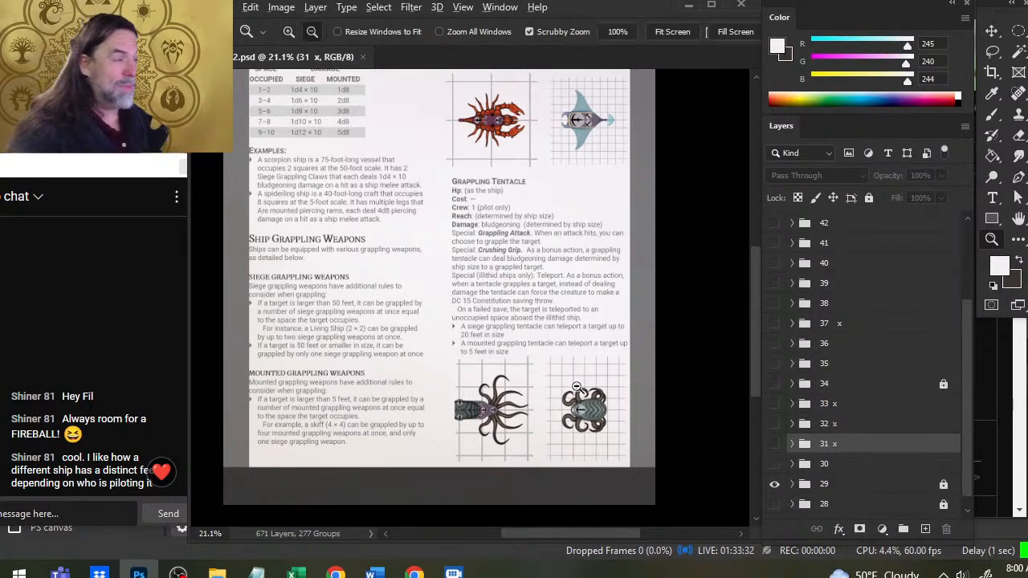
pyautogui.hotkey('alt', 'Tab')
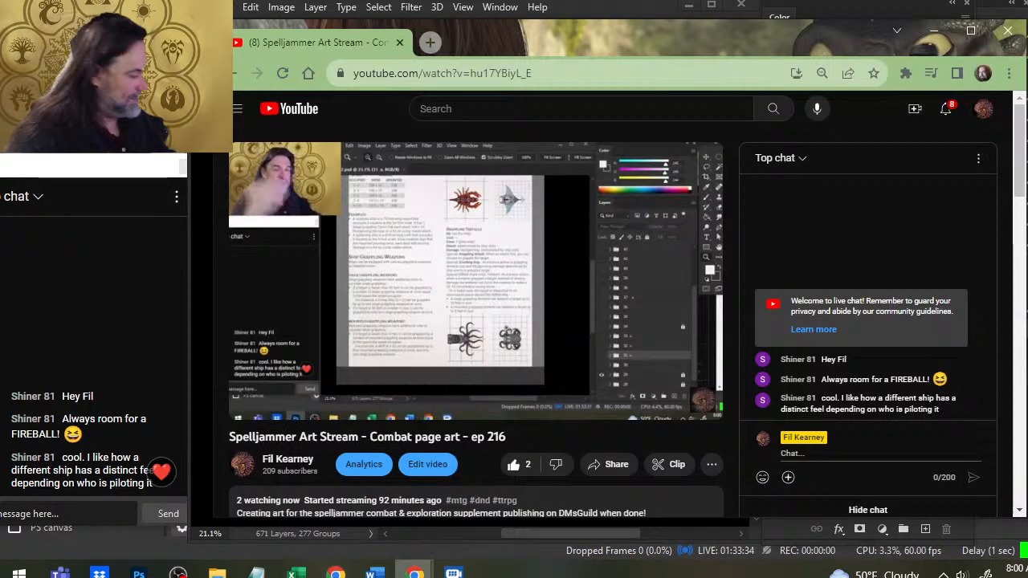